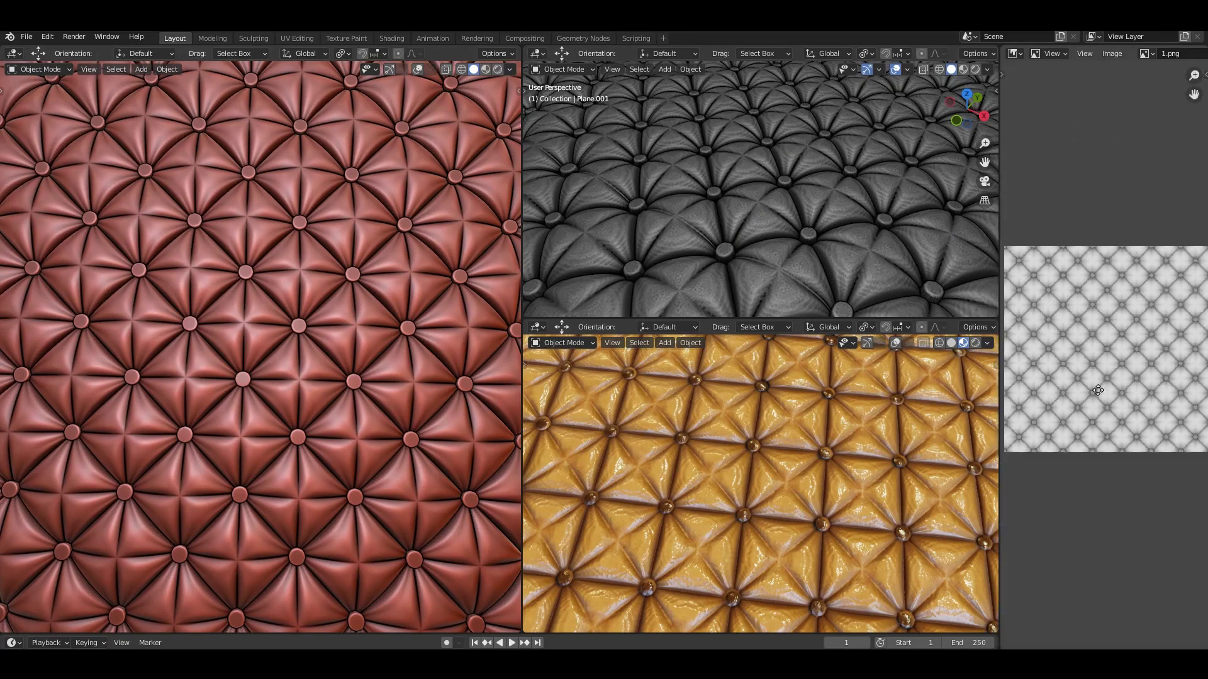
# Step: Examine the quilted grayscale height map image and how it is loaded as the sculpt Draw brush's stencil texture
pyautogui.hotkey('ctrl', 'space')
pyautogui.scroll(4, 587, 303)
pyautogui.scroll(-3, 588, 303)
pyautogui.hotkey('ctrl', 'space')
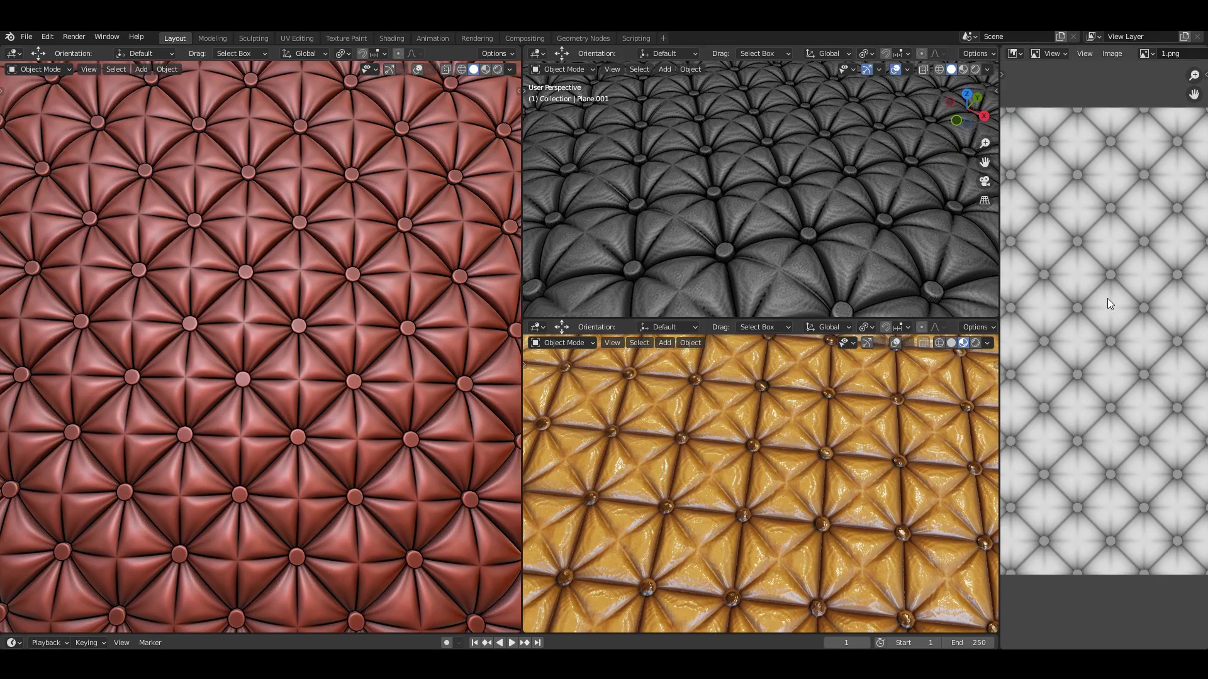
pyautogui.scroll(4, 1107, 298)
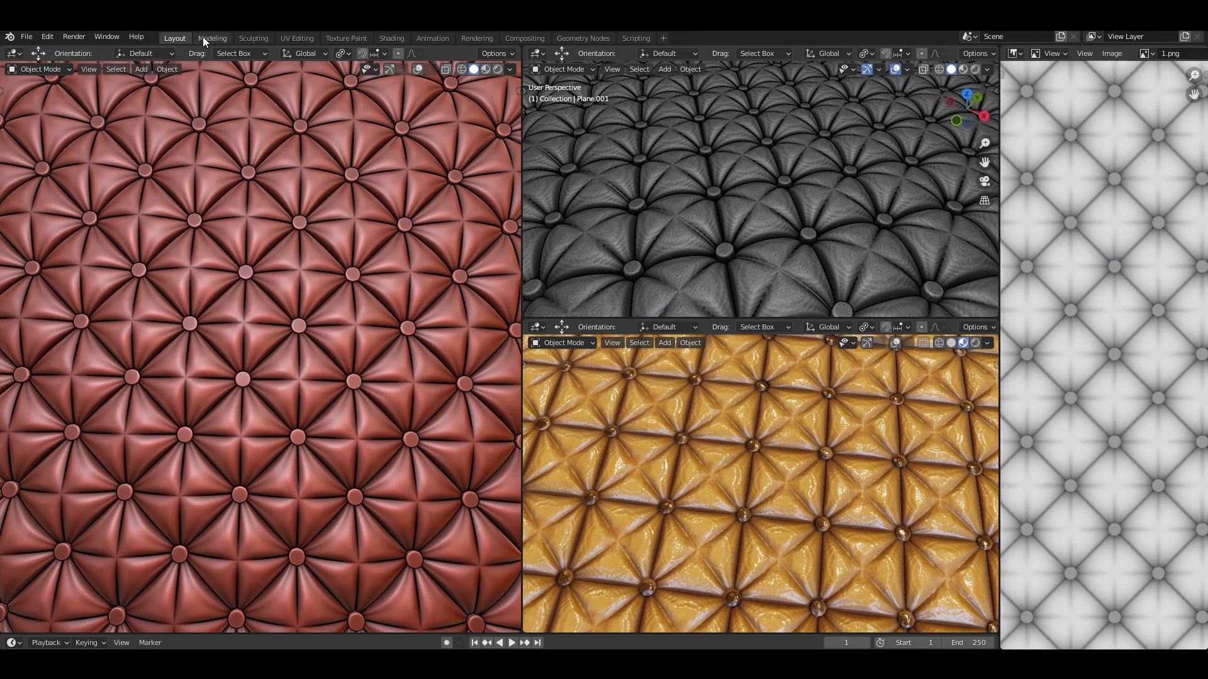
pyautogui.click(250, 37)
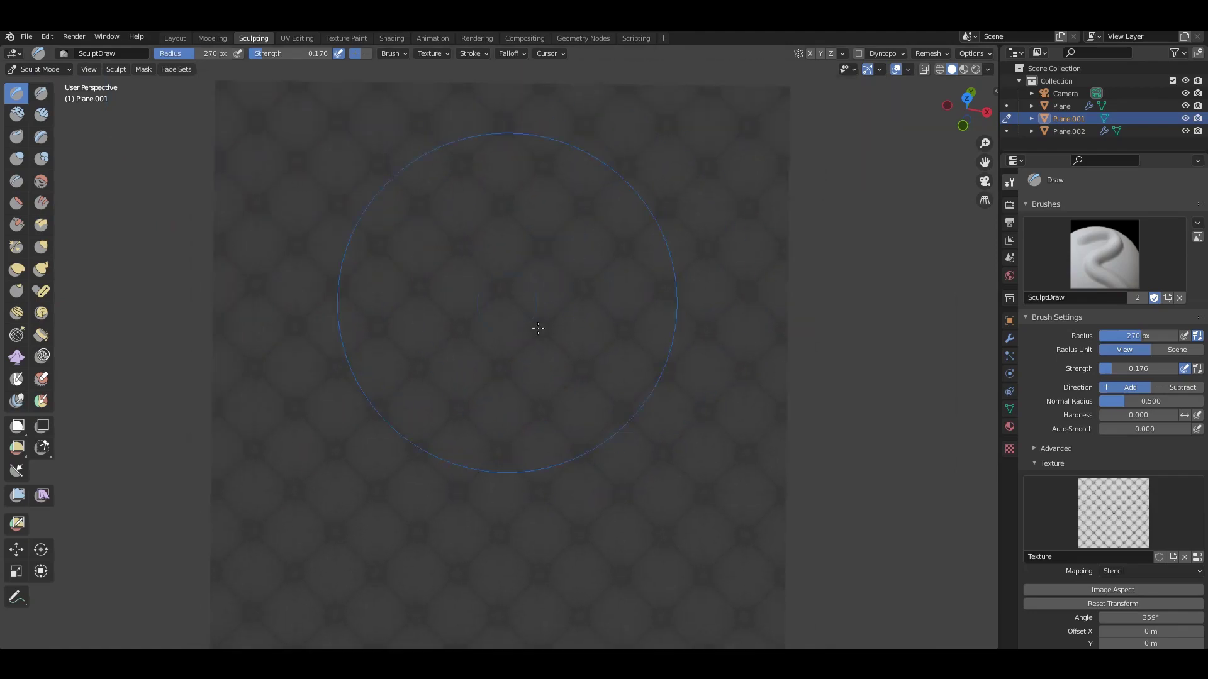
pyautogui.click(175, 38)
# Step: Examine the dark cushioned surface up close in solid and wireframe shading
pyautogui.rightClick(758, 198)
pyautogui.hotkey('ctrl', 'space')
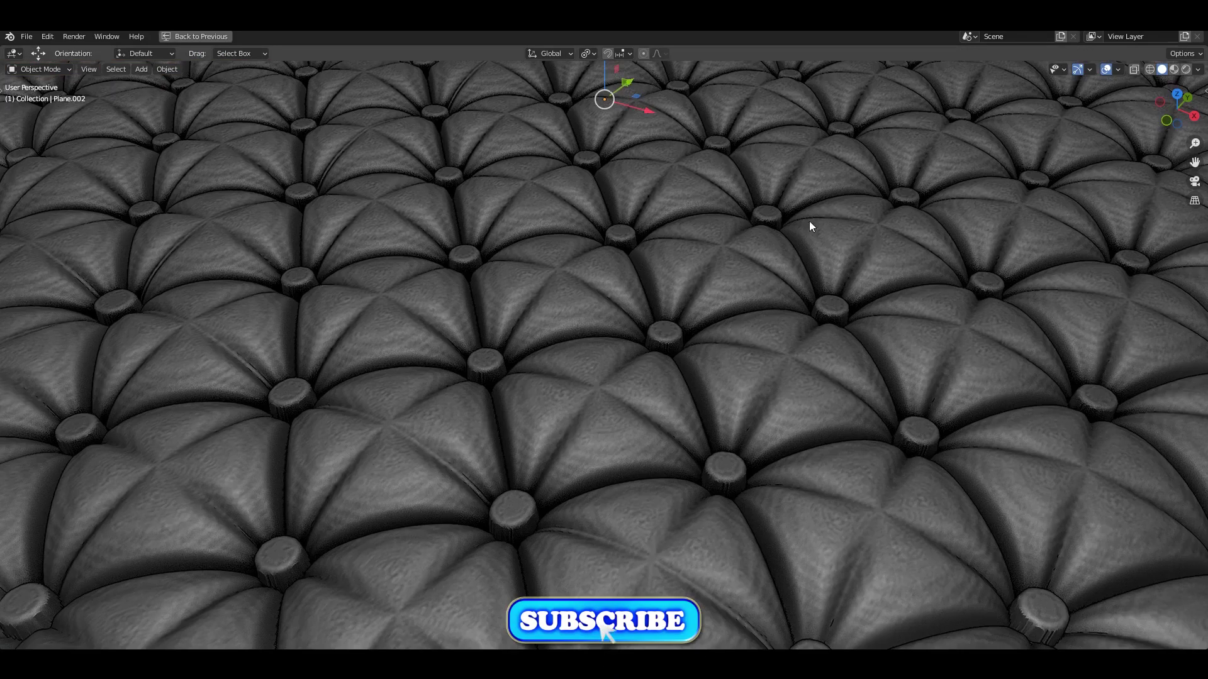
pyautogui.moveTo(809, 221)
pyautogui.mouseDown(button='middle')
pyautogui.moveTo(717, 248)
pyautogui.moveTo(730, 213)
pyautogui.moveTo(1061, 152)
pyautogui.moveTo(923, 190)
pyautogui.moveTo(925, 233)
pyautogui.moveTo(814, 213)
pyautogui.mouseUp(button='middle')
pyautogui.hotkey('shift', 'z')
pyautogui.scroll(-5, 836, 248)
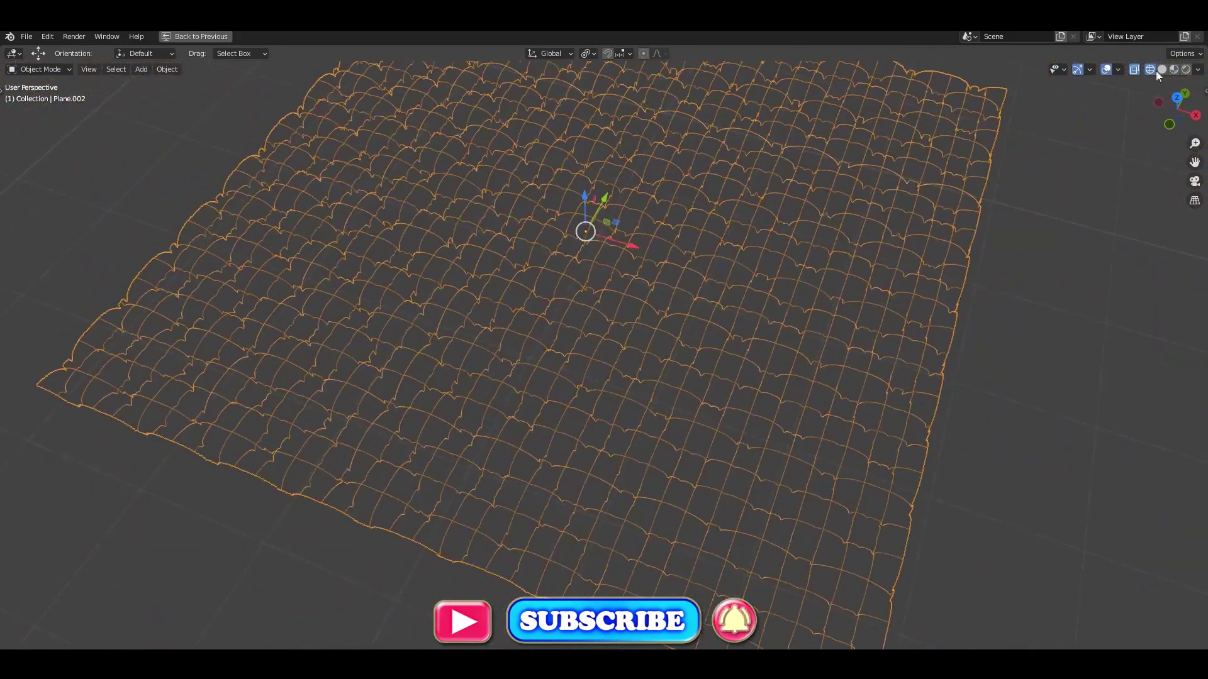
pyautogui.click(1161, 69)
pyautogui.scroll(3, 704, 239)
pyautogui.moveTo(704, 239)
pyautogui.mouseDown(button='middle')
pyautogui.moveTo(658, 218)
pyautogui.moveTo(742, 196)
pyautogui.moveTo(747, 224)
pyautogui.moveTo(755, 208)
pyautogui.mouseUp(button='middle')
pyautogui.click(1150, 70)
pyautogui.hotkey('shift', 'space')
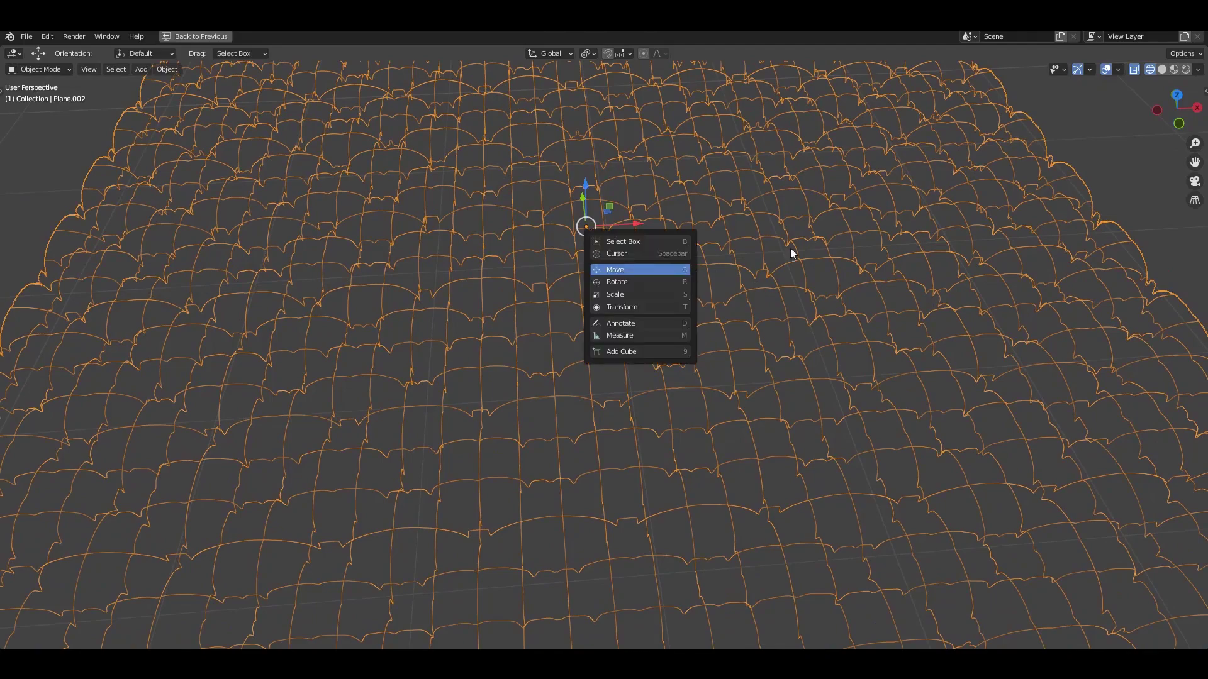
pyautogui.hotkey('ctrl', 'space')
pyautogui.click(952, 69)
pyautogui.scroll(5, 824, 170)
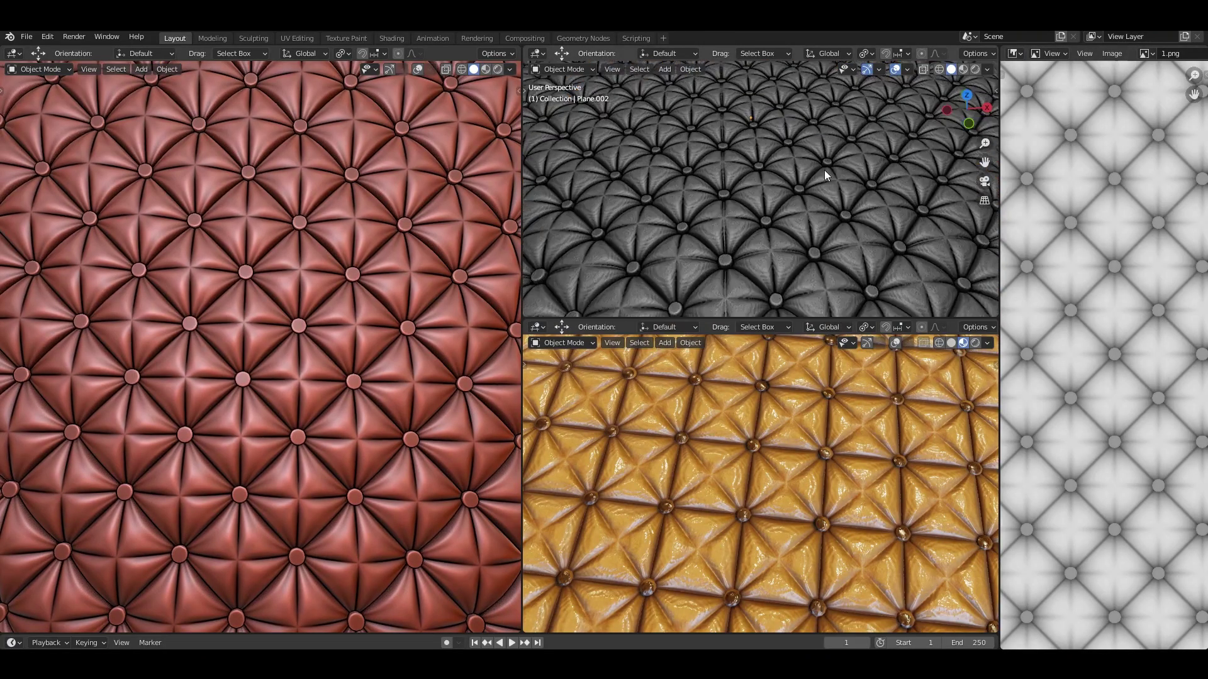
pyautogui.moveTo(825, 170)
pyautogui.mouseDown(button='middle')
pyautogui.moveTo(806, 183)
pyautogui.moveTo(814, 213)
pyautogui.mouseUp(button='middle')
pyautogui.scroll(3, 736, 428)
# Step: Examine the yellow quilted leather plane in wireframe, solid and material preview shading
pyautogui.moveTo(736, 428)
pyautogui.mouseDown(button='middle')
pyautogui.moveTo(736, 402)
pyautogui.moveTo(731, 424)
pyautogui.mouseUp(button='middle')
pyautogui.hotkey('ctrl', 'space')
pyautogui.scroll(-5, 694, 343)
pyautogui.click(1150, 69)
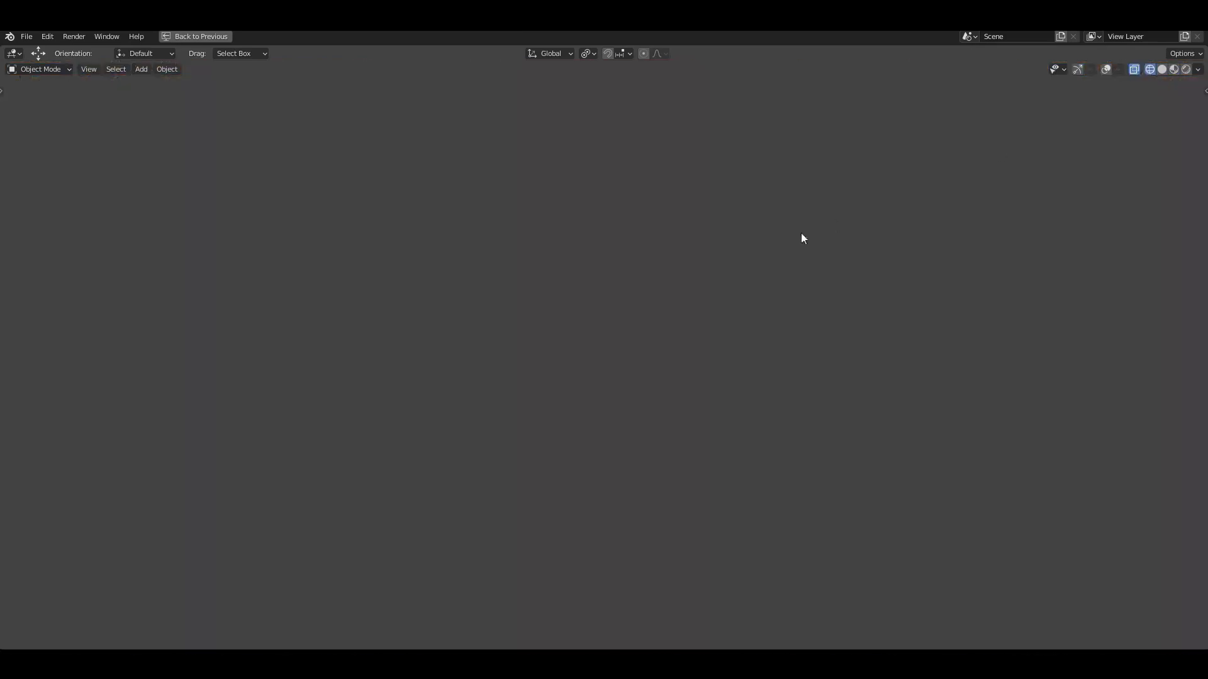
pyautogui.scroll(-4, 701, 300)
pyautogui.moveTo(701, 300)
pyautogui.mouseDown(button='middle')
pyautogui.moveTo(591, 262)
pyautogui.moveTo(692, 220)
pyautogui.mouseUp(button='middle')
pyautogui.click(1172, 69)
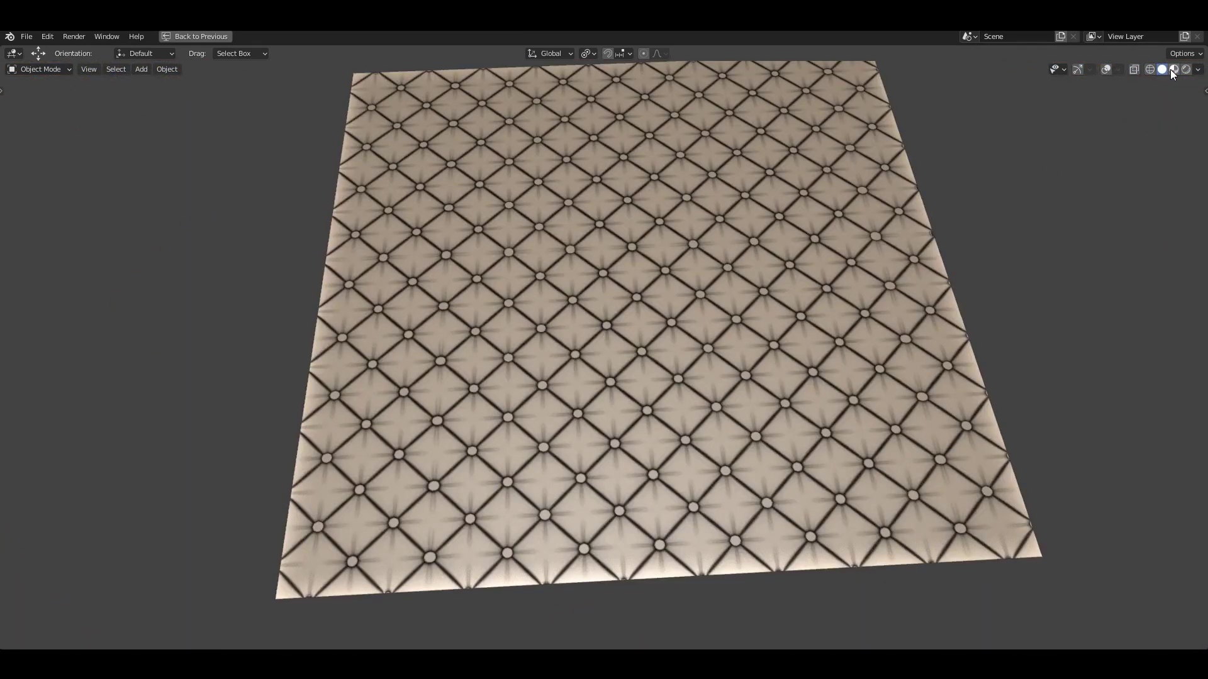
pyautogui.scroll(5, 773, 226)
pyautogui.moveTo(772, 225)
pyautogui.mouseDown(button='middle')
pyautogui.moveTo(648, 293)
pyautogui.moveTo(572, 296)
pyautogui.moveTo(583, 326)
pyautogui.moveTo(566, 287)
pyautogui.moveTo(673, 311)
pyautogui.moveTo(520, 299)
pyautogui.moveTo(569, 285)
pyautogui.moveTo(556, 357)
pyautogui.moveTo(552, 329)
pyautogui.mouseUp(button='middle')
pyautogui.scroll(4, 673, 311)
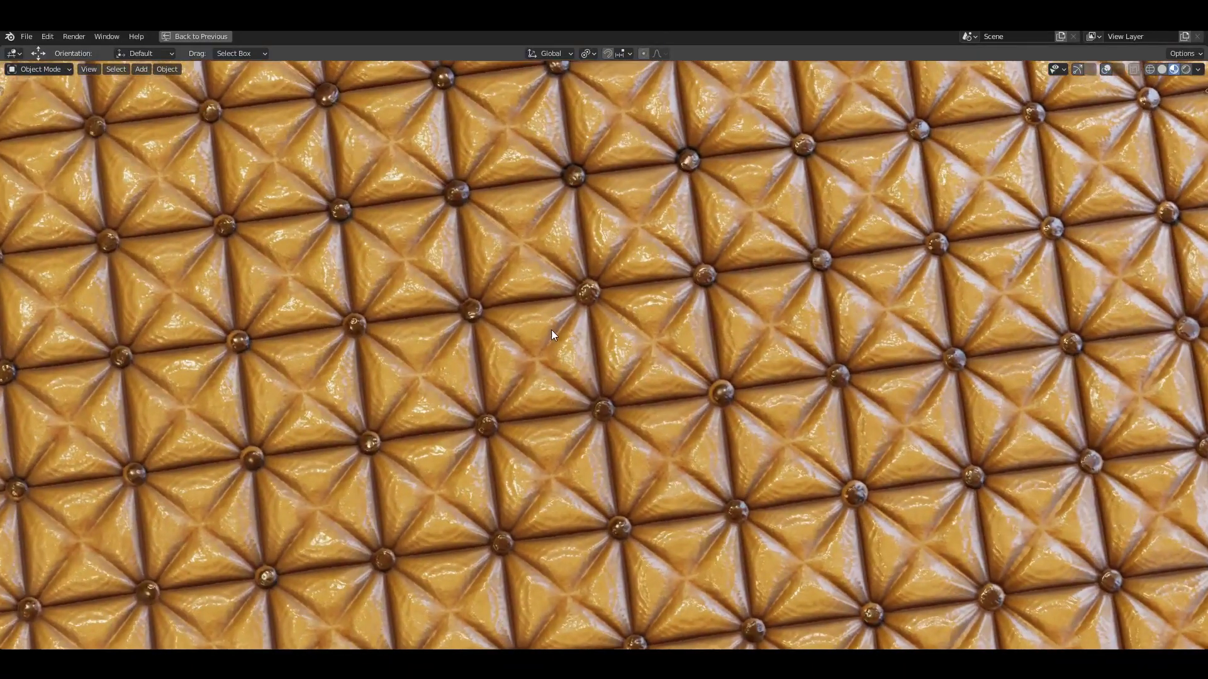
pyautogui.hotkey('ctrl', 'space')
pyautogui.moveTo(745, 443); pyautogui.dragTo(865, 273, button='middle')
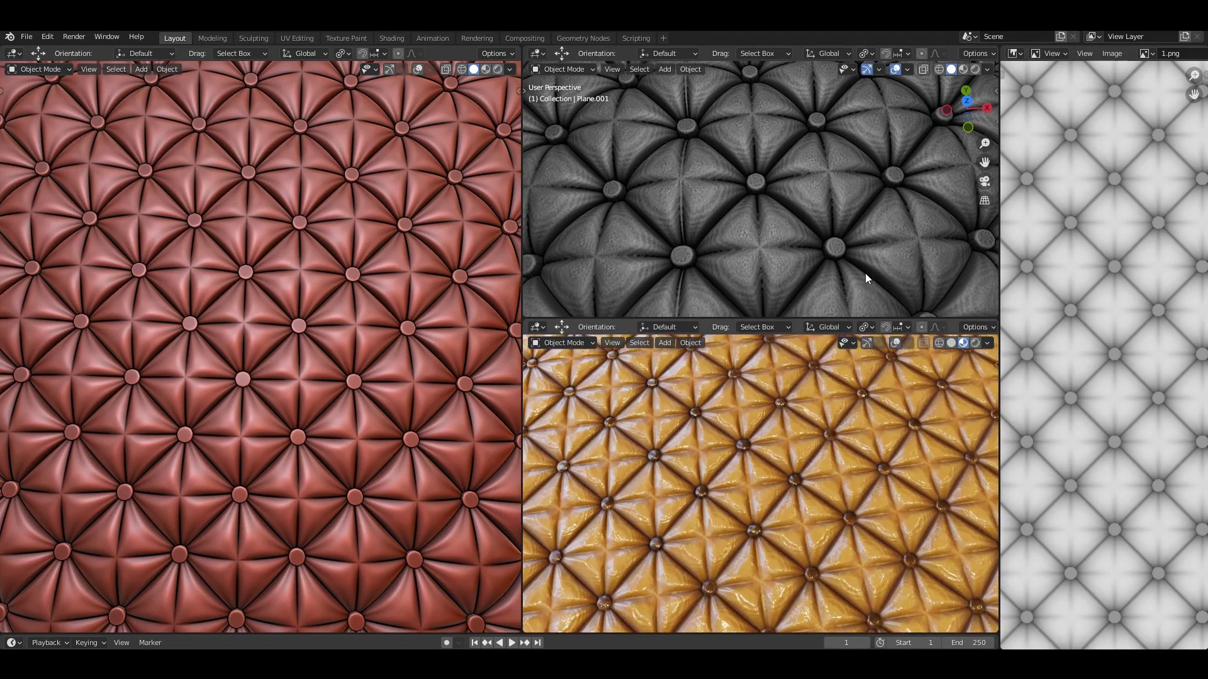
# Step: Set From Max to 0.230 on the Map Range node of Material.001
pyautogui.click(440, 38)
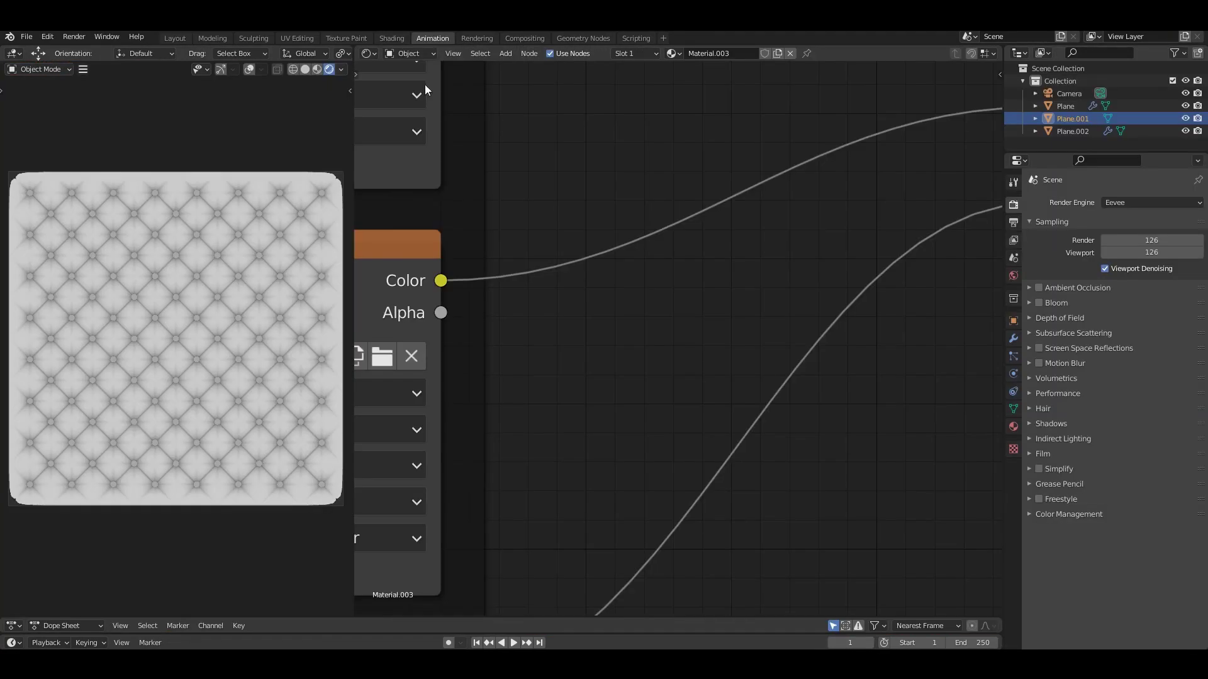
pyautogui.scroll(-2, 616, 285)
pyautogui.scroll(1, 667, 394)
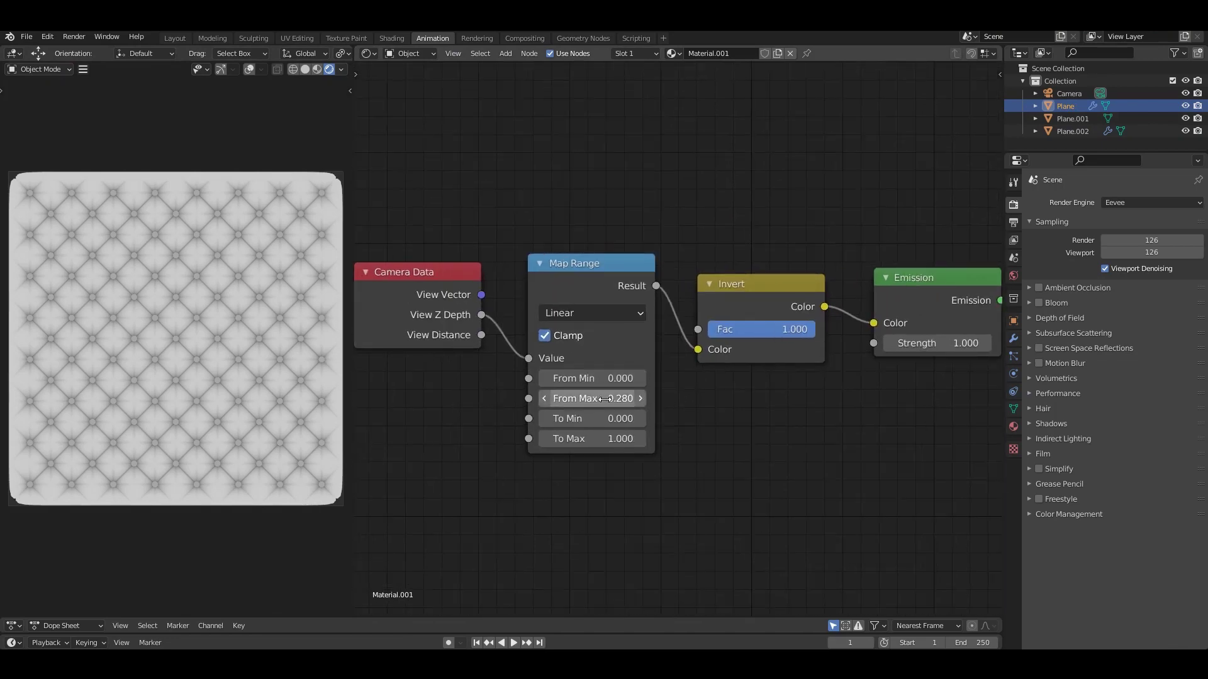
pyautogui.moveTo(604, 394)
pyautogui.mouseDown()
pyautogui.moveTo(629, 394)
pyautogui.moveTo(607, 399)
pyautogui.mouseUp()
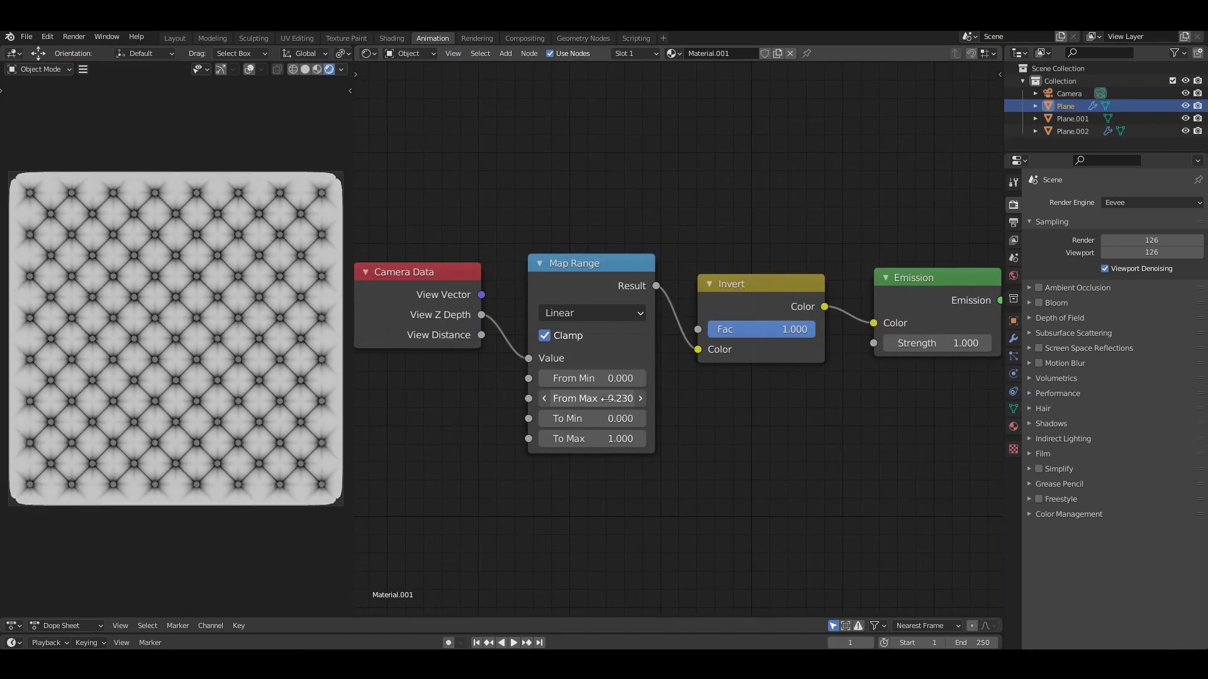
pyautogui.click(174, 38)
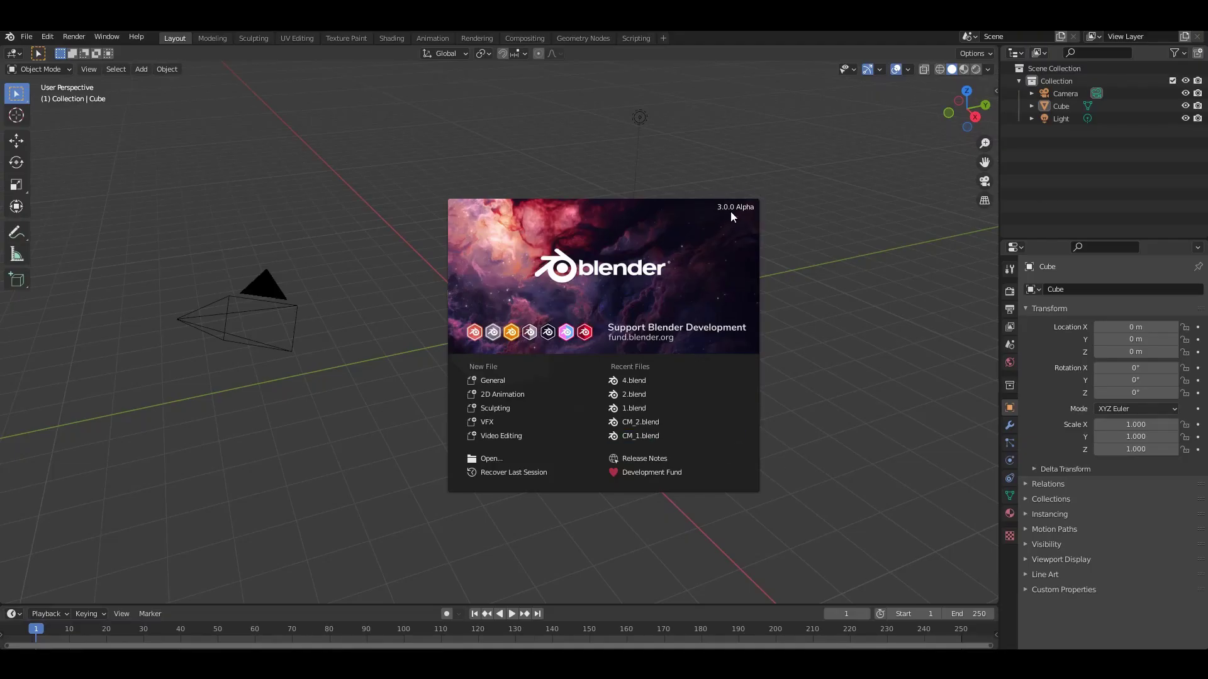
# Step: Dismiss the splash screen and start the Shortcut VUr input display, docked at the center
pyautogui.click(874, 326)
pyautogui.press('n')
pyautogui.click(991, 276)
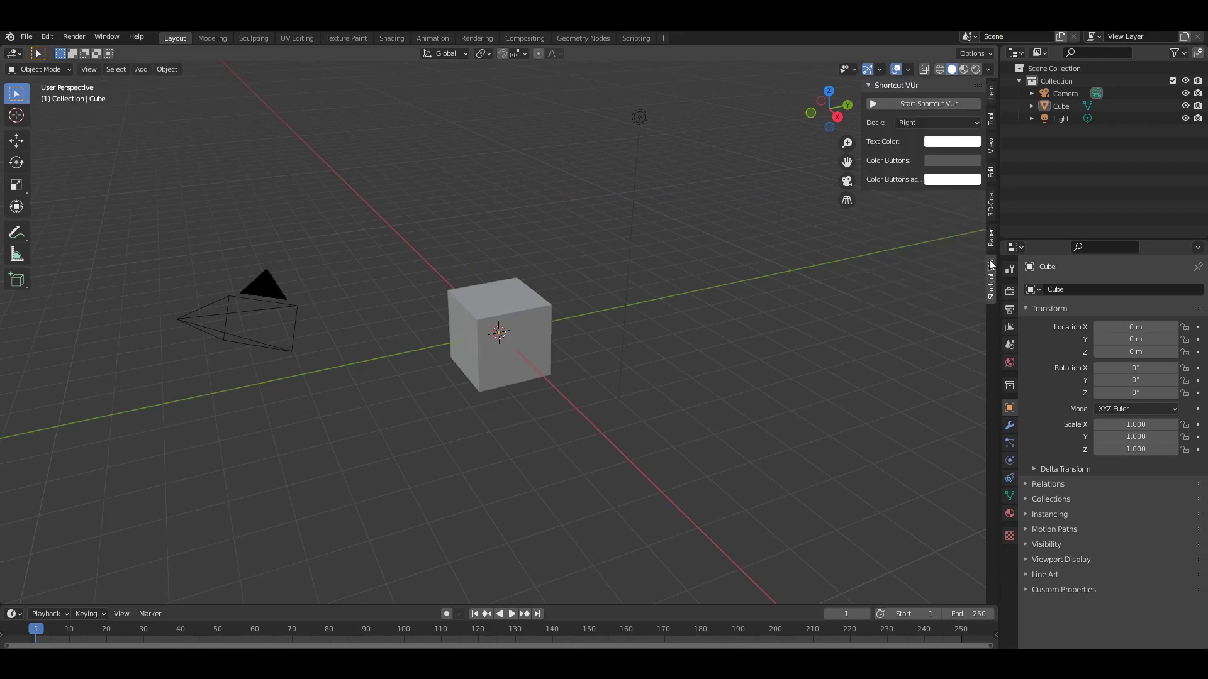
pyautogui.click(927, 123)
pyautogui.click(919, 165)
# Step: Set the viewport shading background to World and enable Cavity with the Both type
pyautogui.click(988, 69)
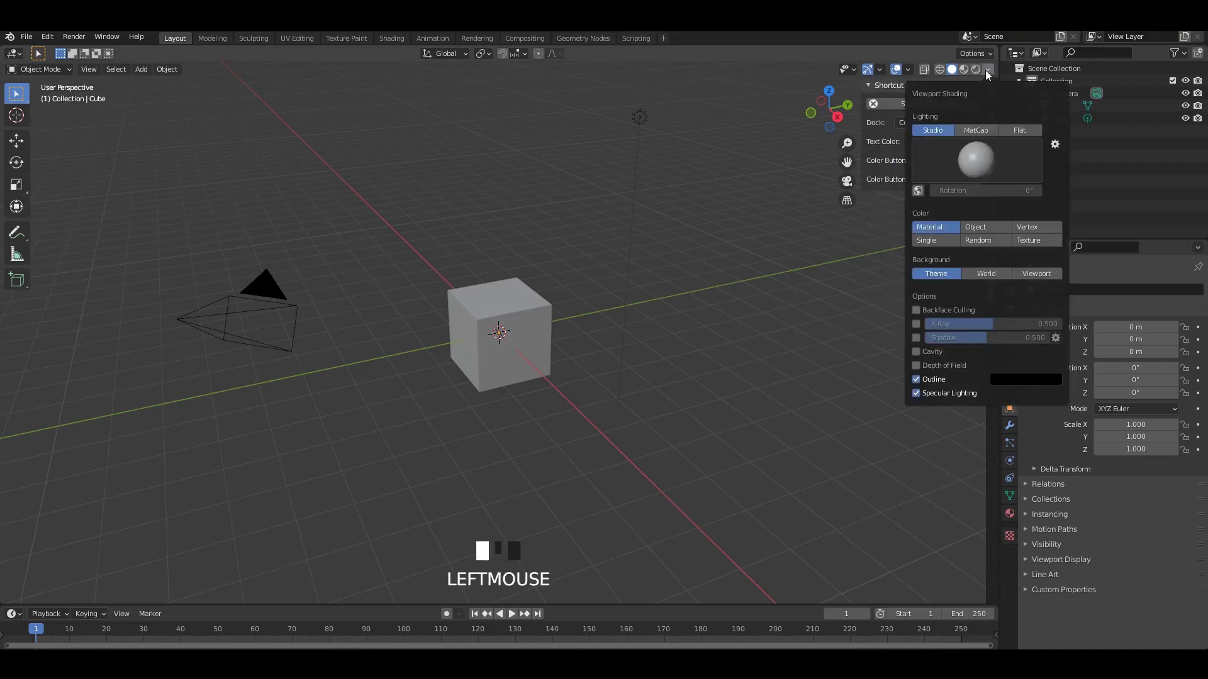
pyautogui.click(1005, 275)
pyautogui.click(915, 351)
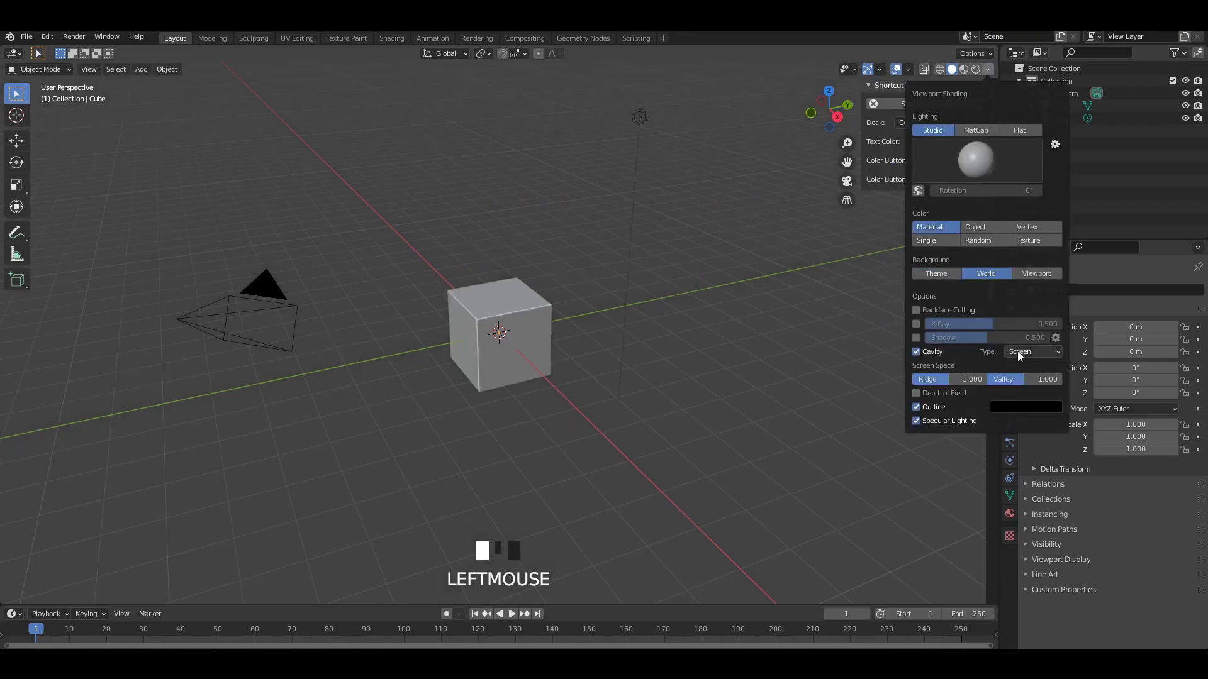
pyautogui.click(1017, 352)
pyautogui.click(1018, 391)
# Step: Delete the default cube, camera and light from the scene
pyautogui.moveTo(799, 312); pyautogui.dragTo(750, 296, button='middle')
pyautogui.press('n')
pyautogui.press('a')
pyautogui.press('x')
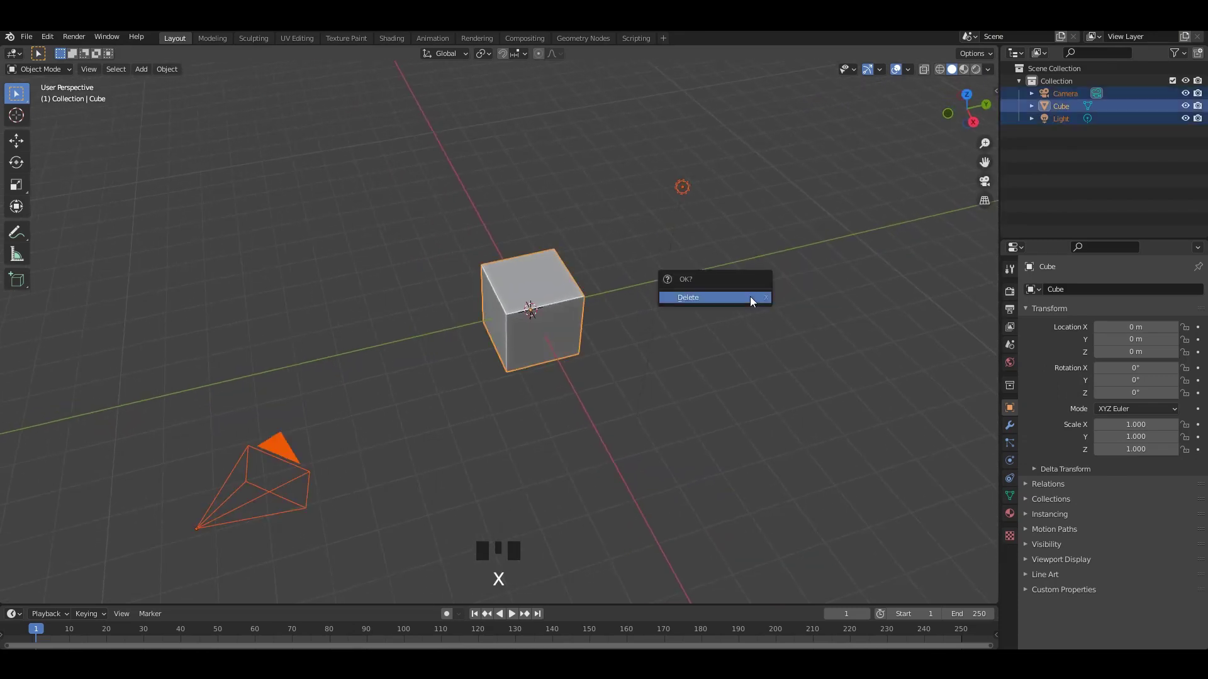
pyautogui.click(752, 300)
# Step: Add a mesh plane at the scene center and scale it by 3
pyautogui.hotkey('shift', 'a')
pyautogui.click(565, 224)
pyautogui.scroll(2, 635, 315)
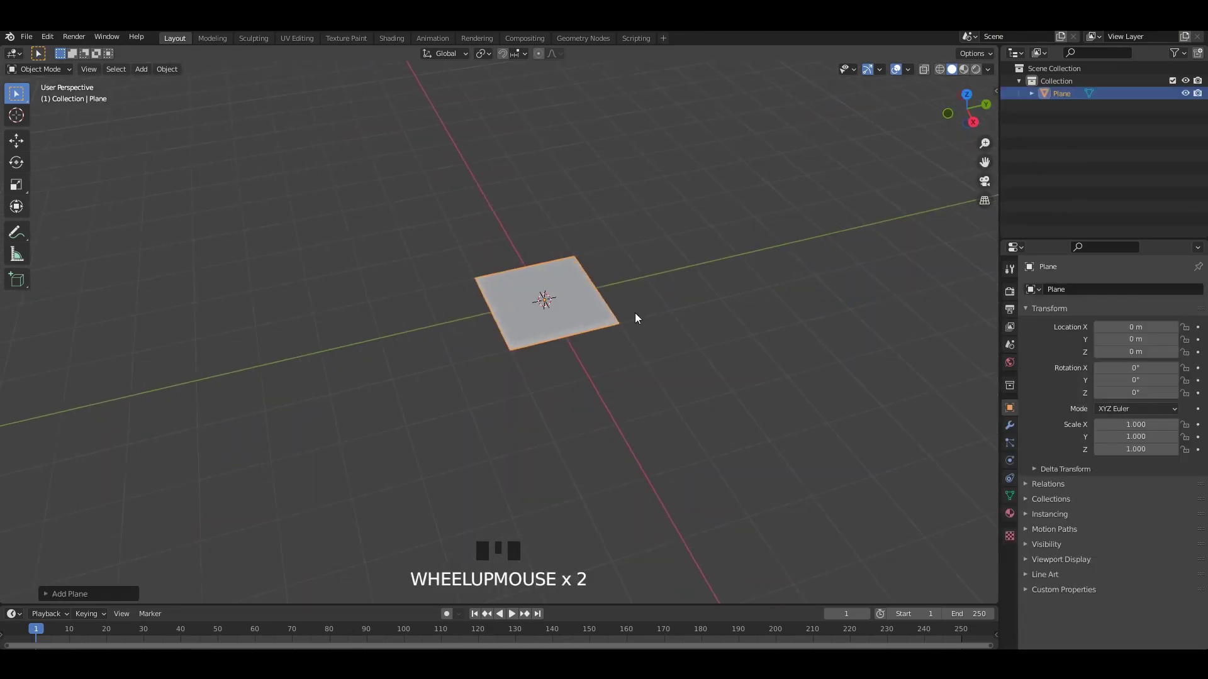
pyautogui.keyDown('alt'); pyautogui.moveTo(635, 315); pyautogui.dragTo(610, 314, button='middle'); pyautogui.keyUp('alt')
pyautogui.press('`')
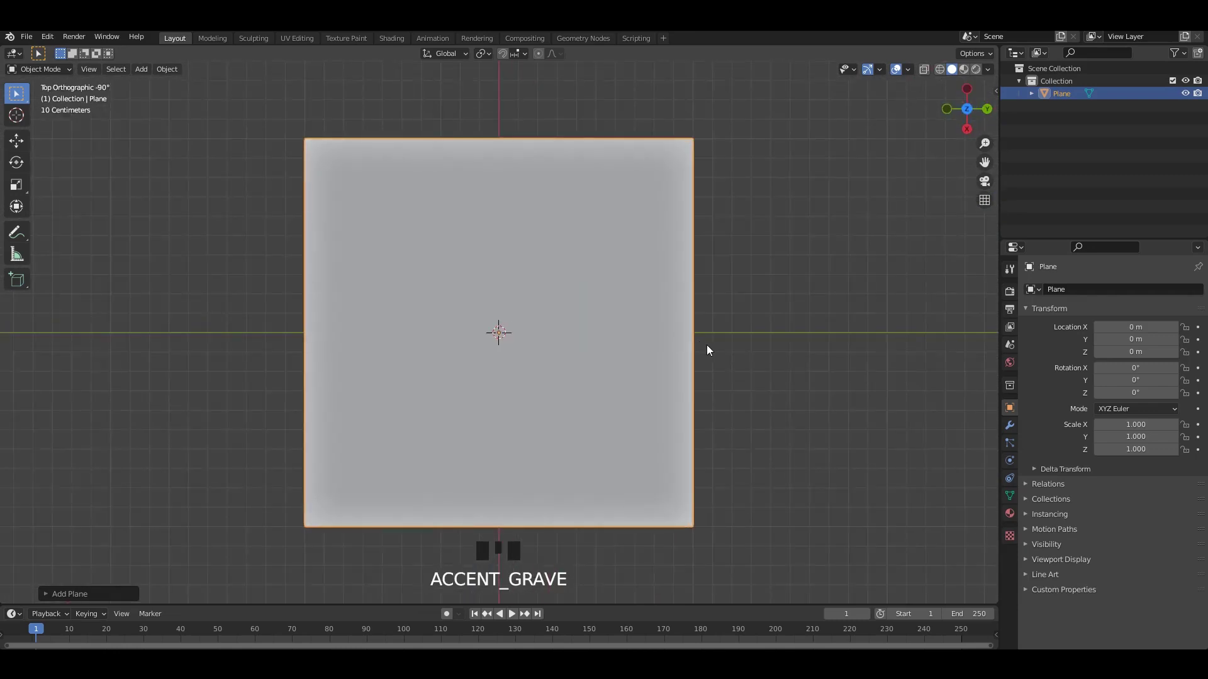
pyautogui.write('s3')
pyautogui.press('Return')
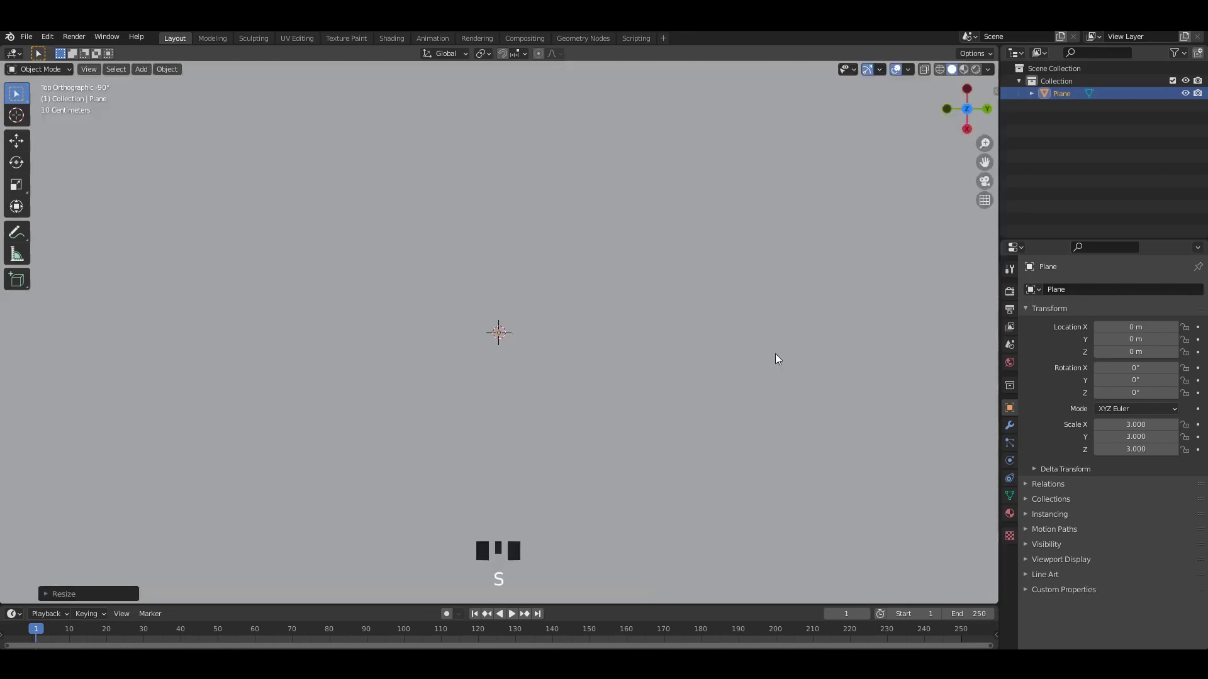
pyautogui.scroll(-7, 775, 353)
pyautogui.click(73, 594)
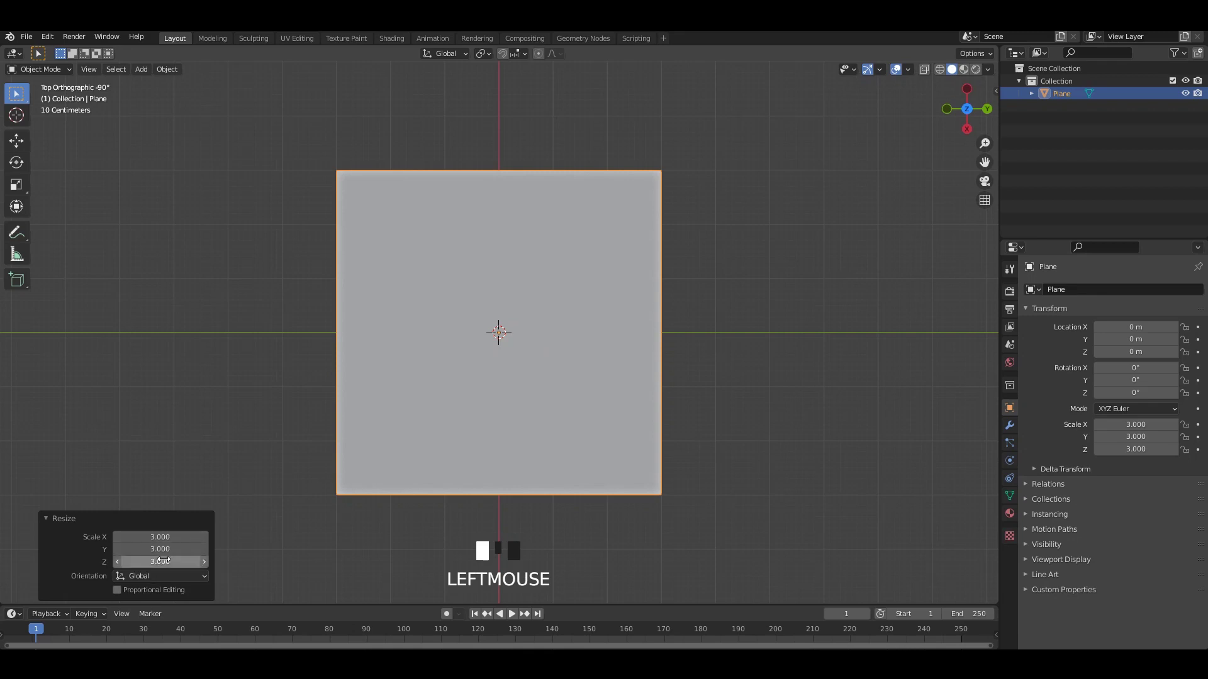
pyautogui.click(787, 399)
# Step: Subdivide the whole plane three times in Edit Mode, using one cut each time
pyautogui.scroll(1, 553, 402)
pyautogui.click(573, 332)
pyautogui.moveTo(554, 402); pyautogui.dragTo(522, 305, button='middle')
pyautogui.hotkey('ctrl', 'a')
pyautogui.scroll(1, 570, 341)
pyautogui.hotkey('ctrl', 'a')
pyautogui.press('Tab')
pyautogui.rightClick(526, 306)
pyautogui.rightClick(527, 305)
pyautogui.rightClick(527, 305)
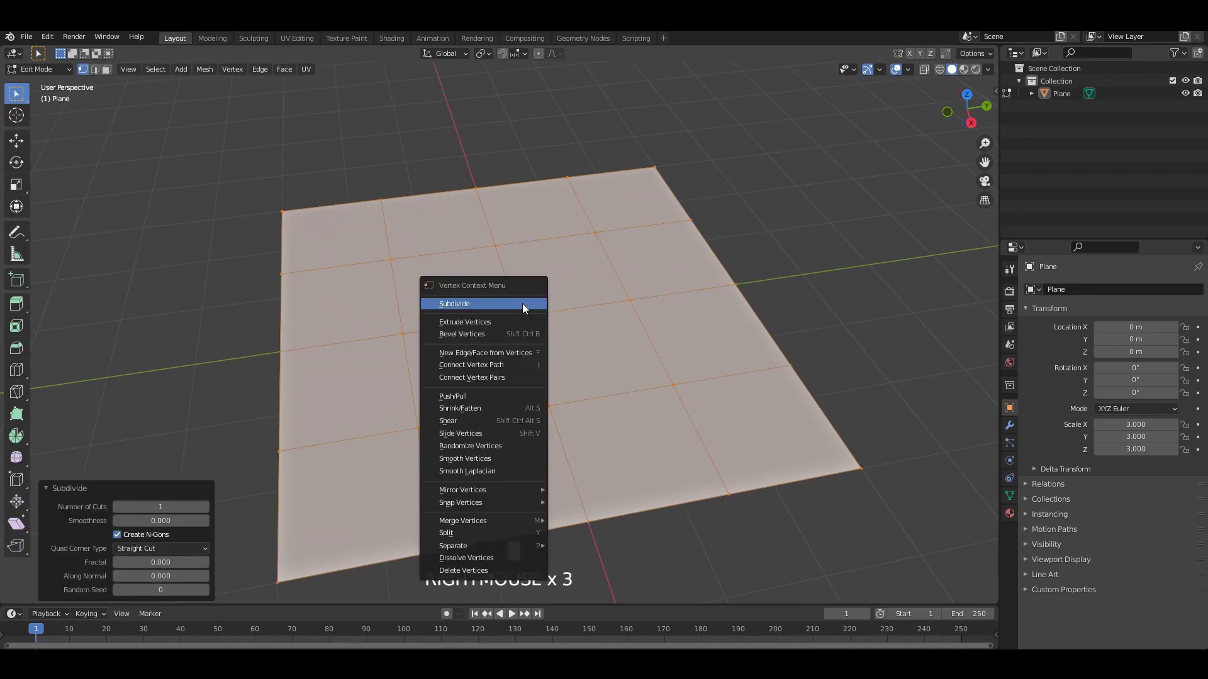
pyautogui.moveTo(532, 256); pyautogui.dragTo(528, 288, button='middle')
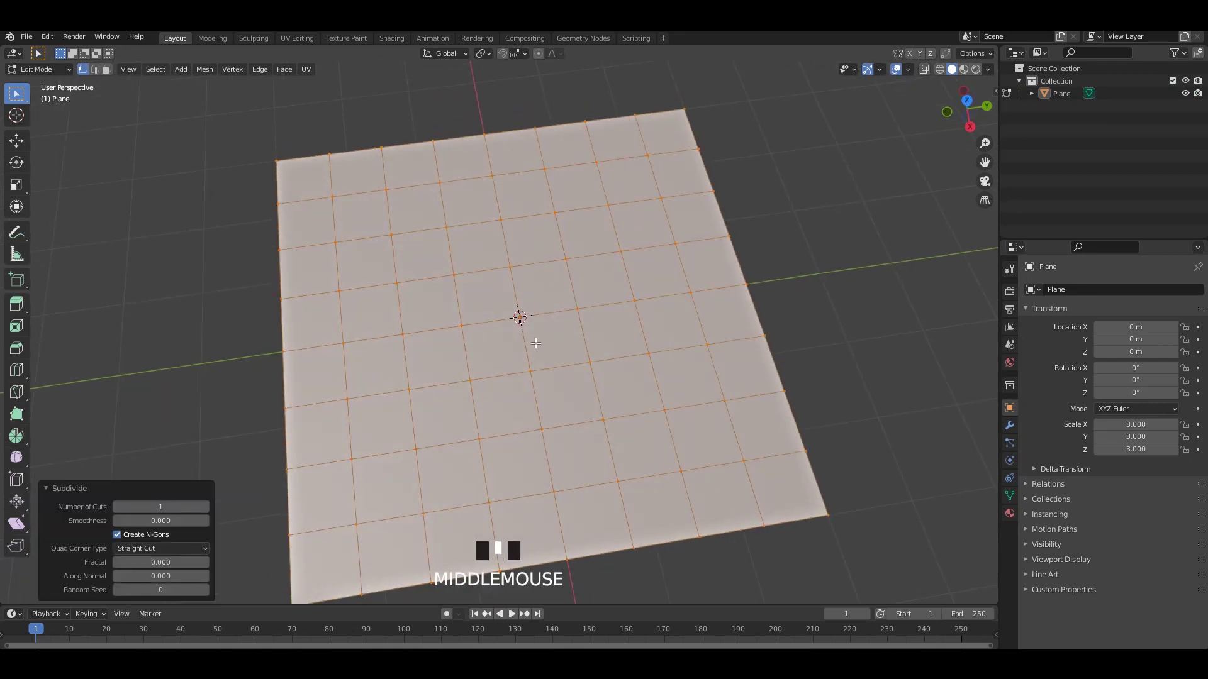
pyautogui.keyDown('shift'); pyautogui.moveTo(535, 343); pyautogui.dragTo(488, 312, button='middle'); pyautogui.keyUp('shift')
# Step: Poke all faces of the plane and convert the triangles to quads to form a diagonal grid
pyautogui.click(306, 68)
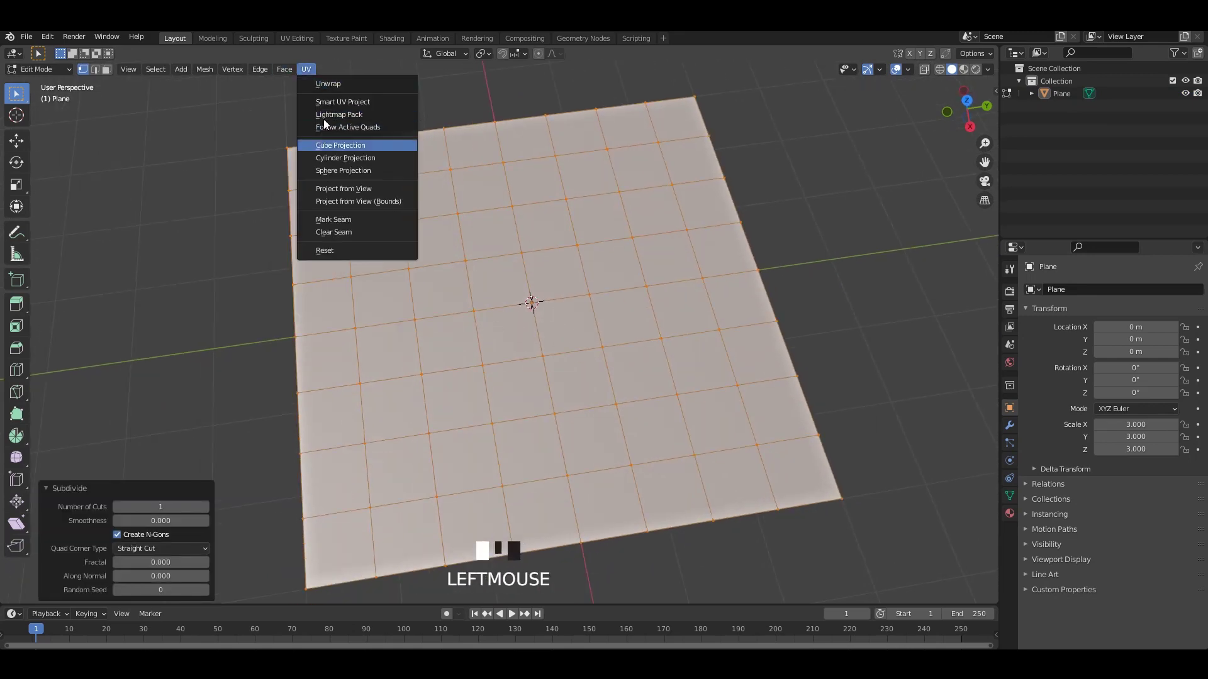
pyautogui.click(284, 70)
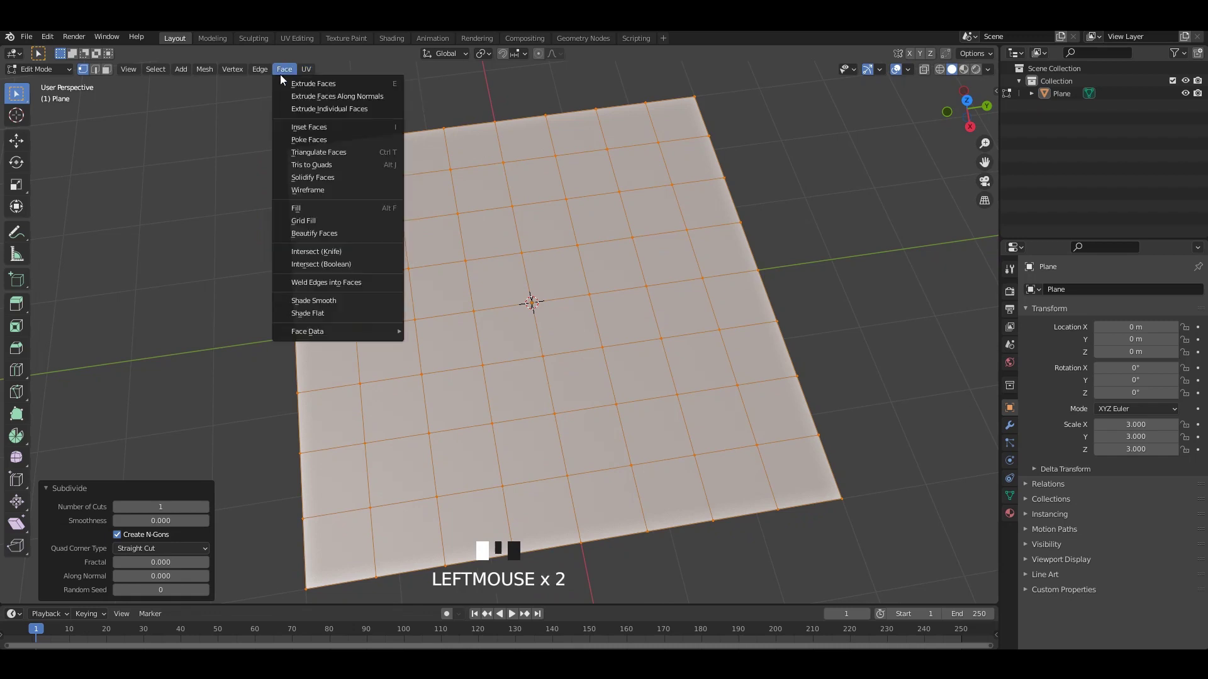
pyautogui.click(313, 140)
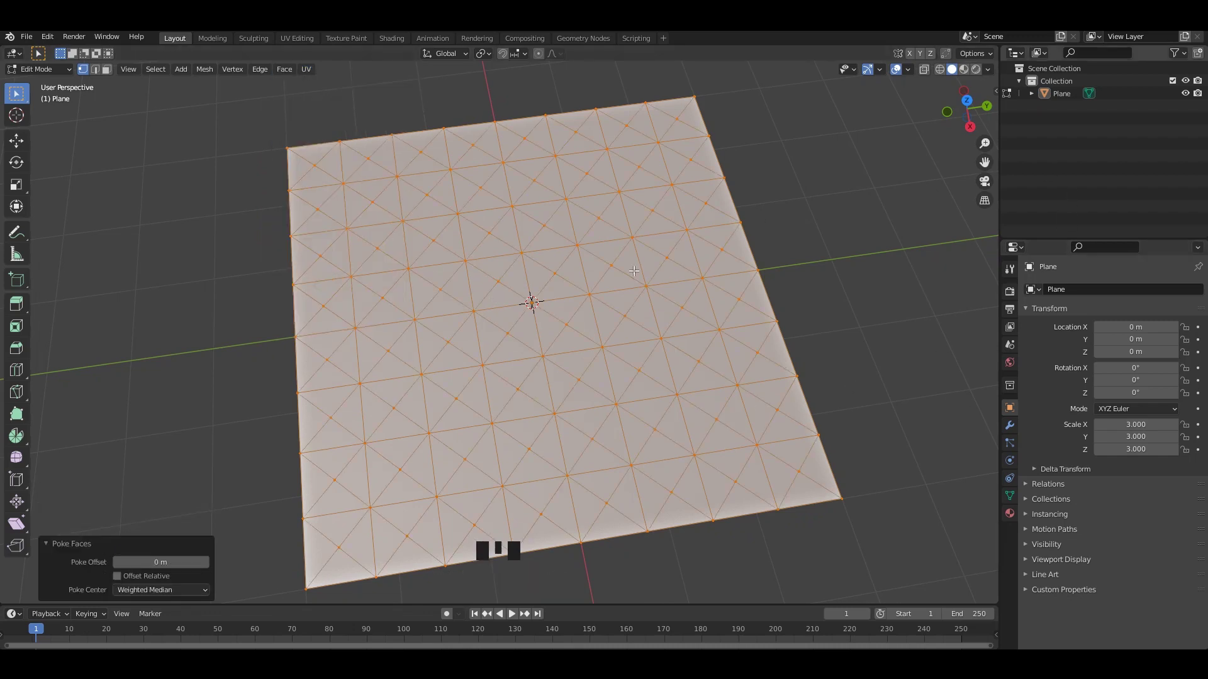
pyautogui.moveTo(852, 386); pyautogui.dragTo(540, 266, button='middle')
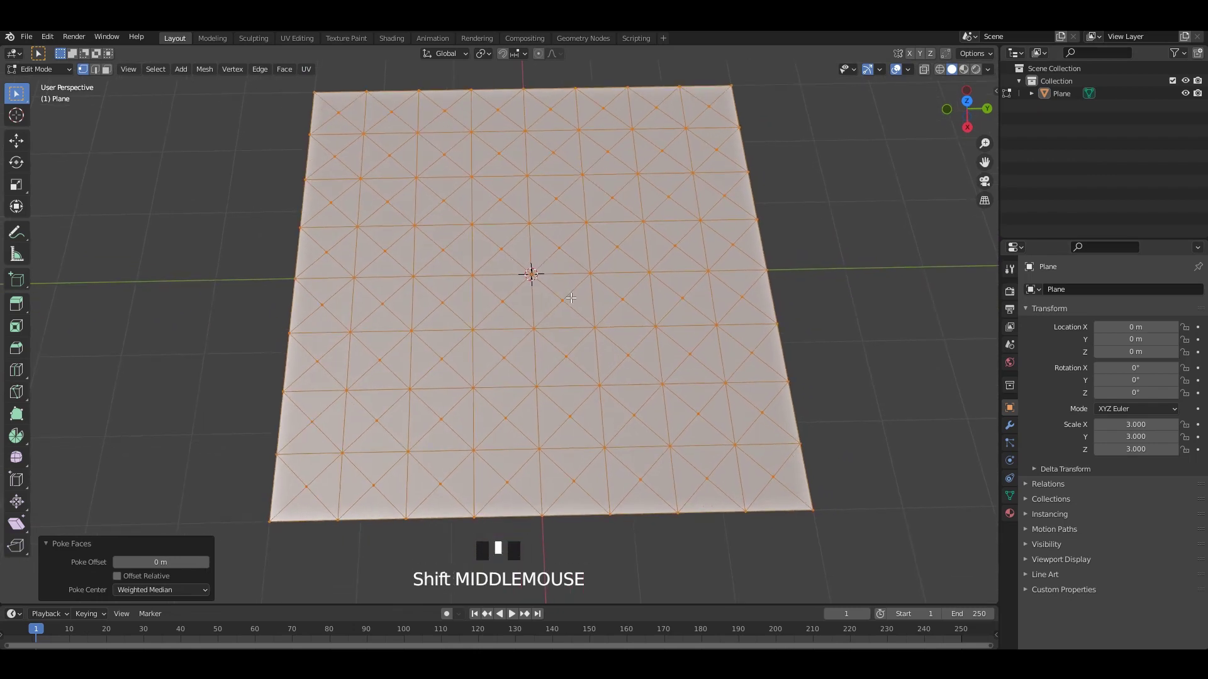
pyautogui.hotkey('alt', 'j')
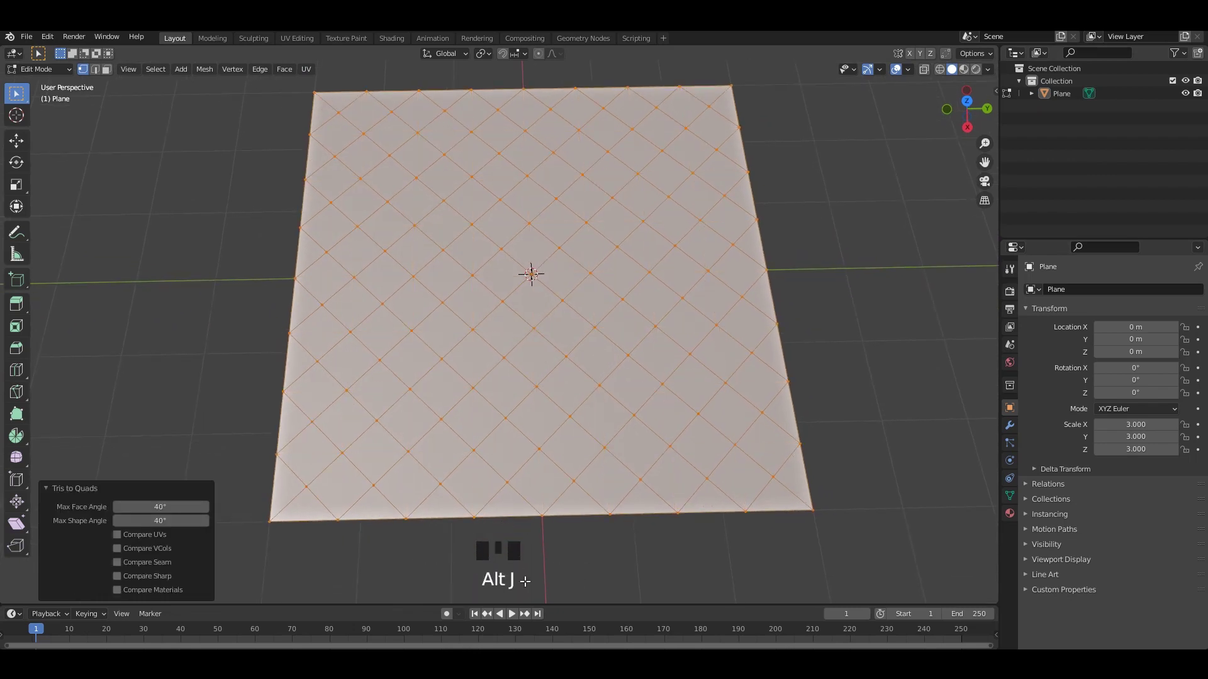
# Step: Apply Poke Faces three times in a row to all faces of the diagonal grid
pyautogui.moveTo(562, 296); pyautogui.dragTo(424, 136, button='middle')
pyautogui.click(285, 70)
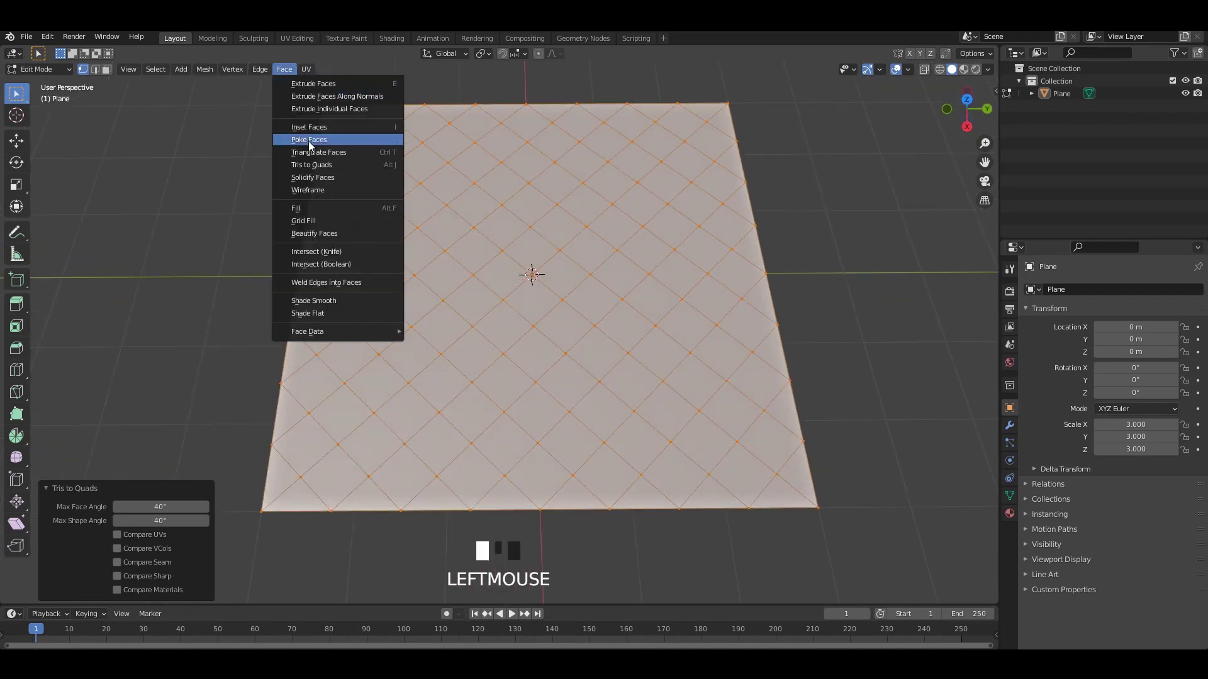
pyautogui.click(309, 141)
pyautogui.click(285, 70)
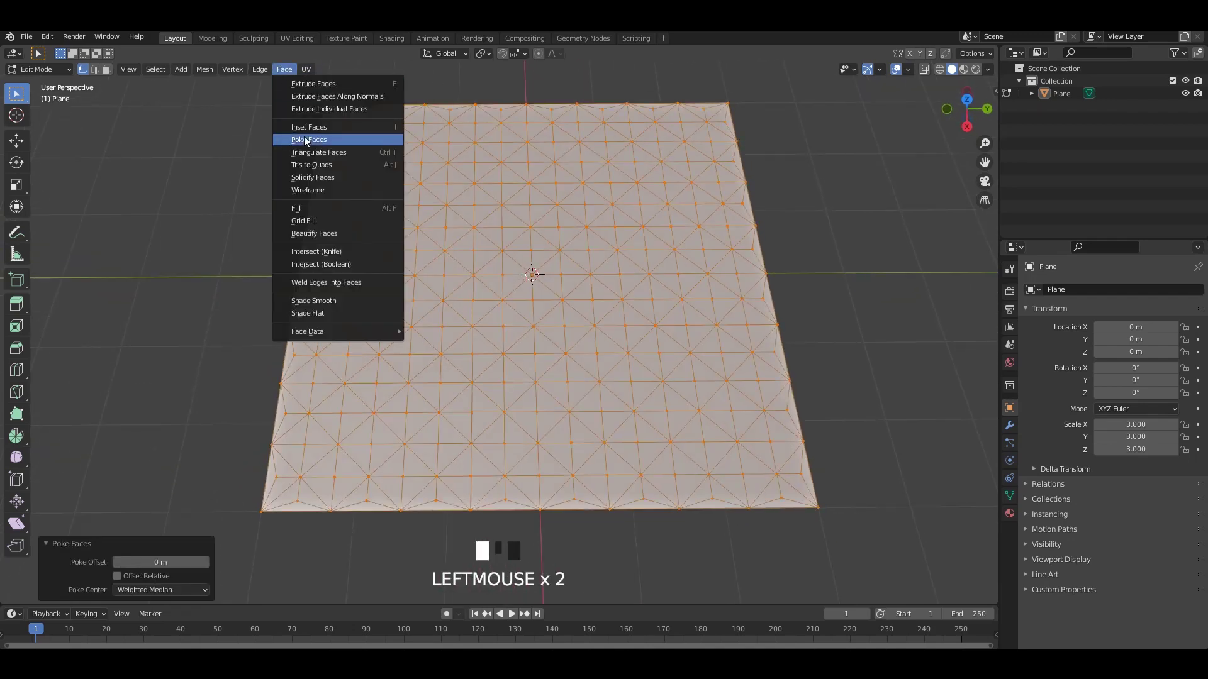
pyautogui.click(306, 140)
pyautogui.click(285, 70)
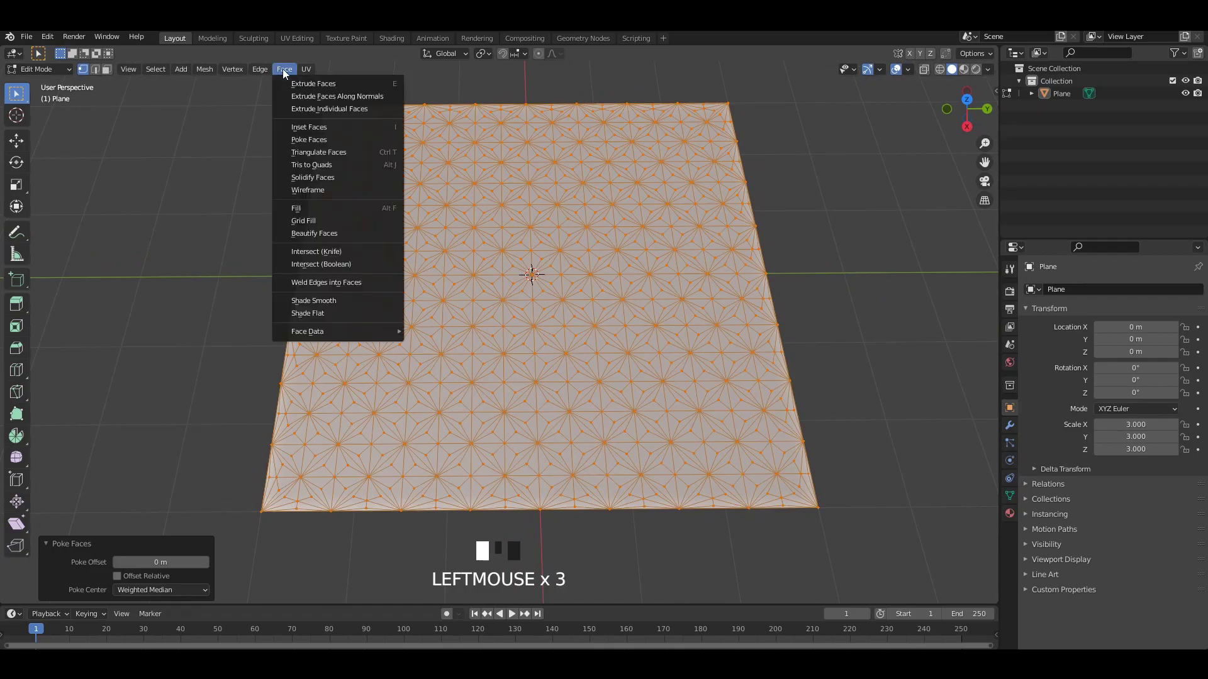
pyautogui.click(302, 139)
# Step: Select one star-centre vertex and extend the selection to all vertices with the same amount of connecting edges
pyautogui.scroll(4, 440, 207)
pyautogui.moveTo(441, 207); pyautogui.dragTo(463, 214, button='middle')
pyautogui.click(456, 206)
pyautogui.scroll(4, 463, 214)
pyautogui.scroll(1, 422, 216)
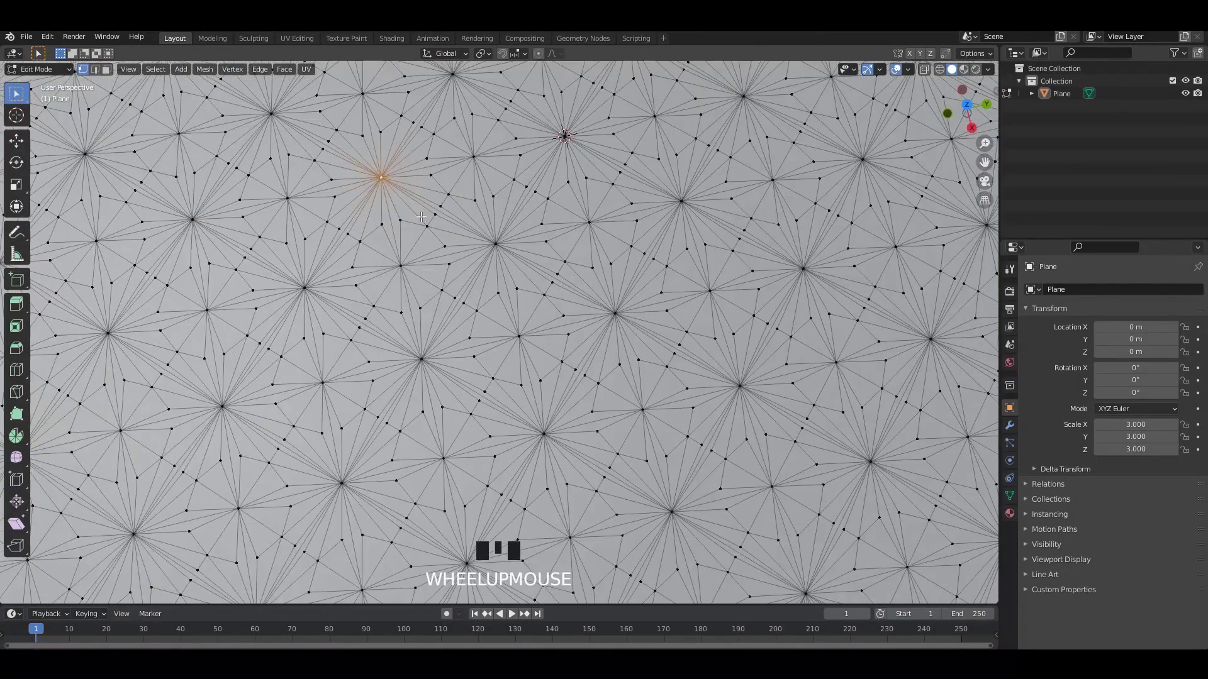
pyautogui.scroll(-1, 250, 134)
pyautogui.click(156, 70)
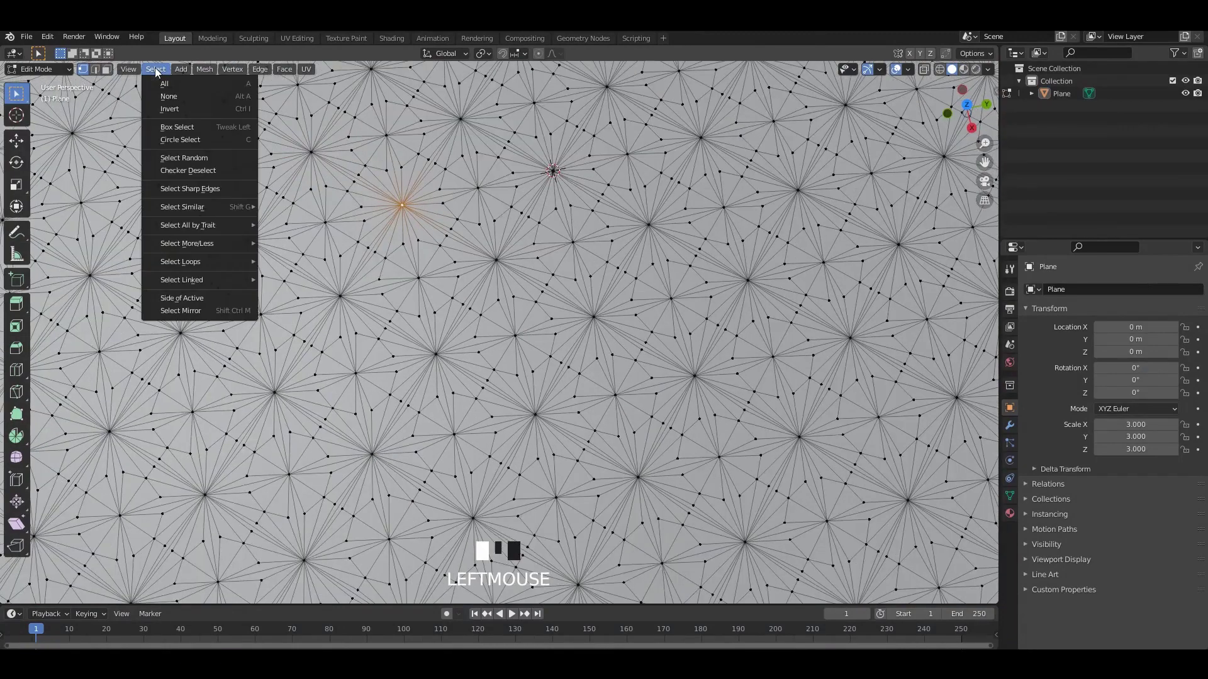
pyautogui.moveTo(195, 216)
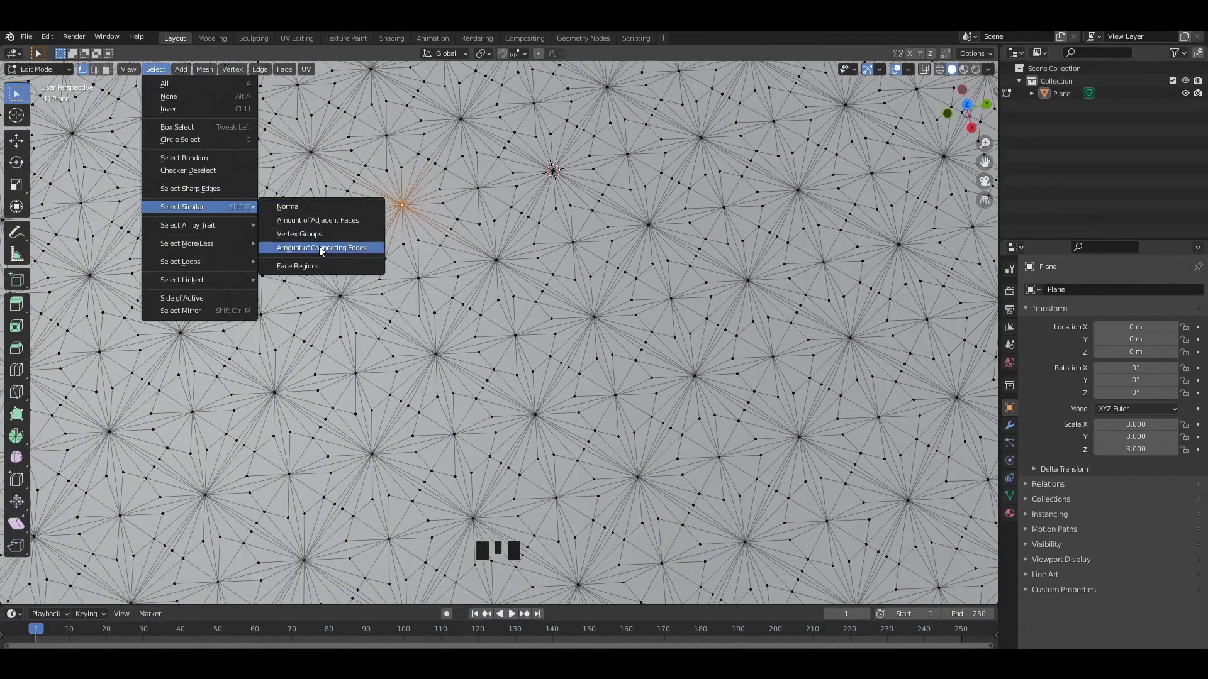
pyautogui.click(359, 251)
pyautogui.scroll(-4, 517, 253)
pyautogui.scroll(6, 525, 251)
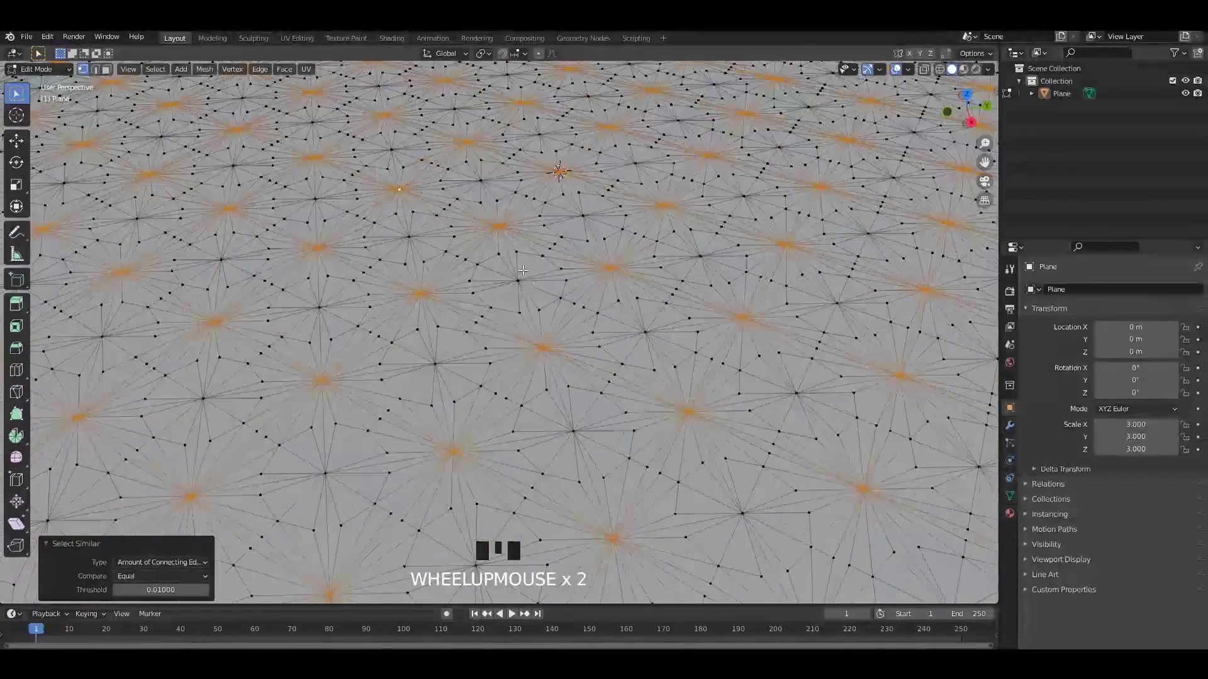
# Step: Bevel the selected star-centre vertices by about 0.012 m to create small round faces
pyautogui.moveTo(526, 250); pyautogui.dragTo(670, 324, button='middle')
pyautogui.scroll(2, 541, 258)
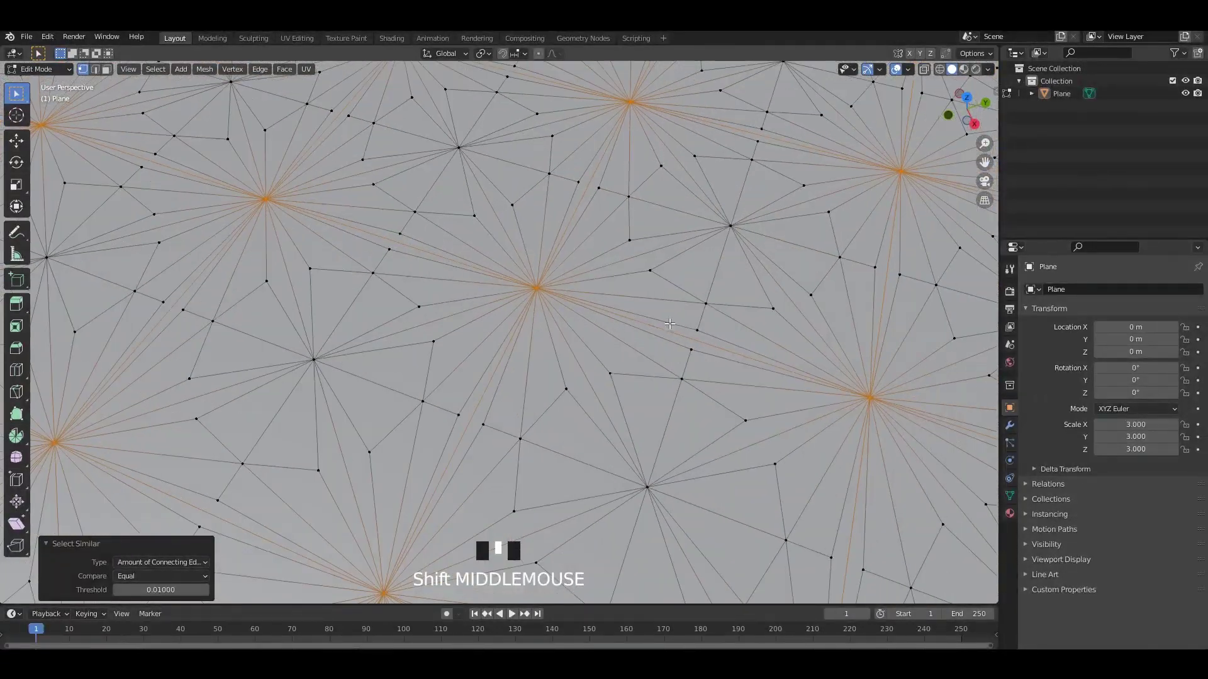
pyautogui.scroll(-2, 697, 328)
pyautogui.hotkey('ctrl', 'shift', 'b')
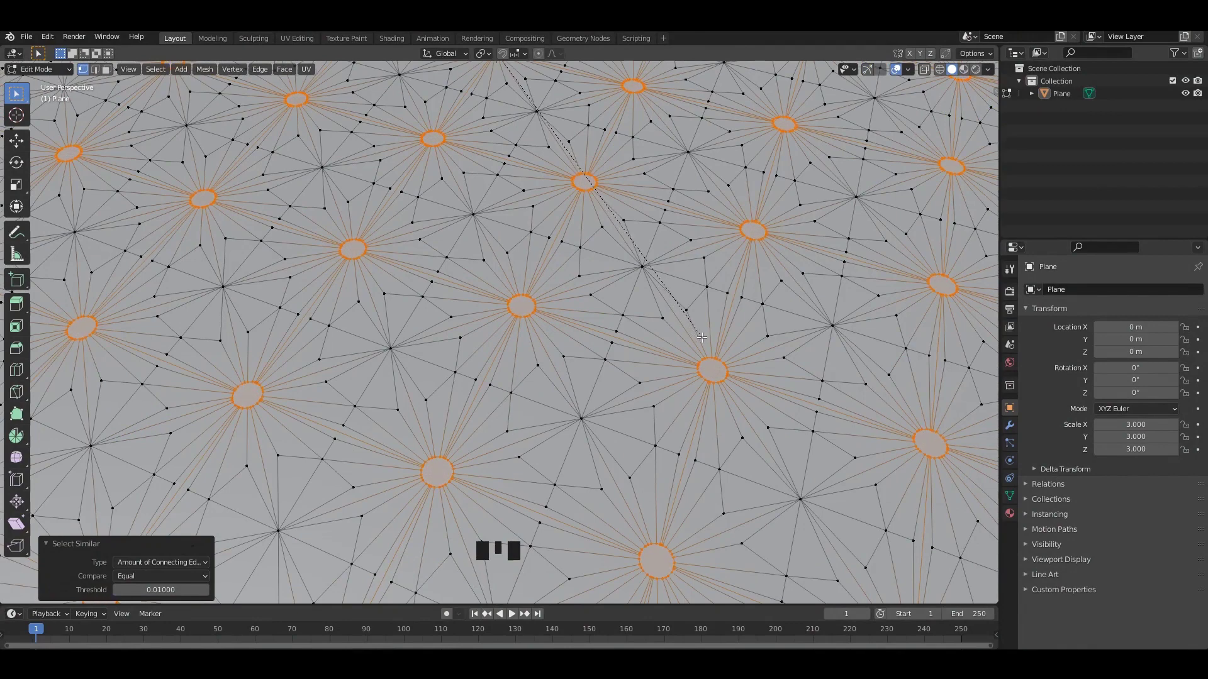
pyautogui.click(702, 337)
# Step: Switch to face selection and move the small round faces about 0.09 m down along Z
pyautogui.click(16, 141)
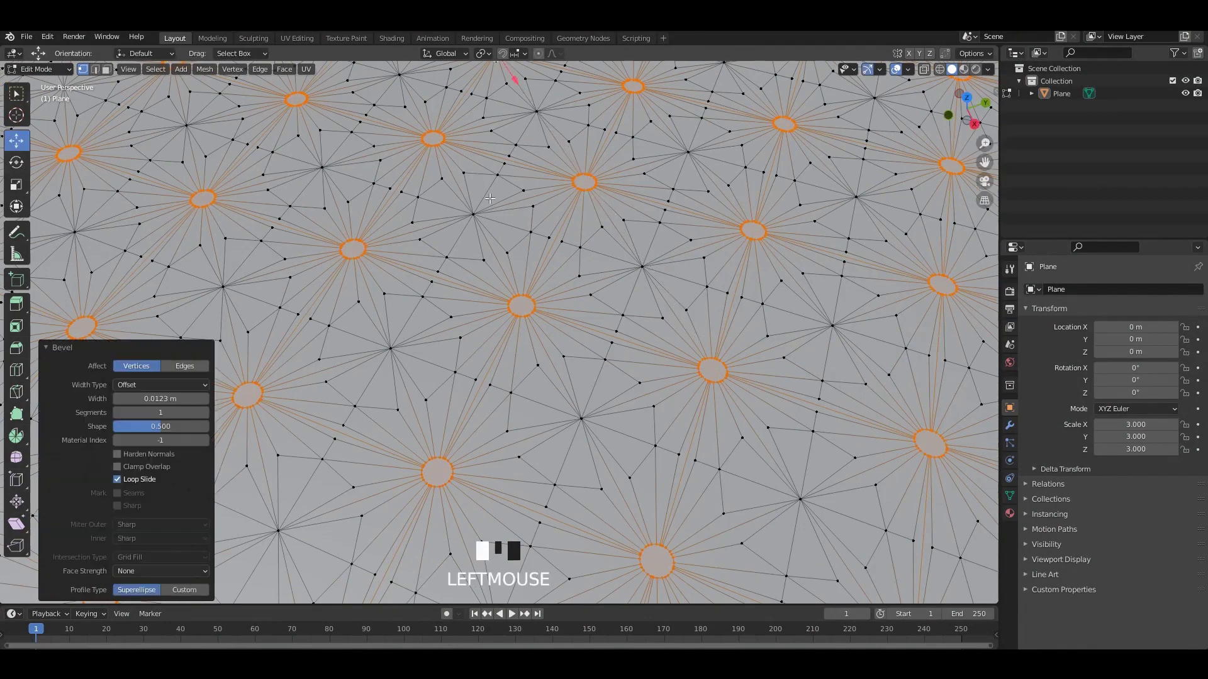
pyautogui.moveTo(541, 264); pyautogui.dragTo(560, 213, button='middle')
pyautogui.press('3')
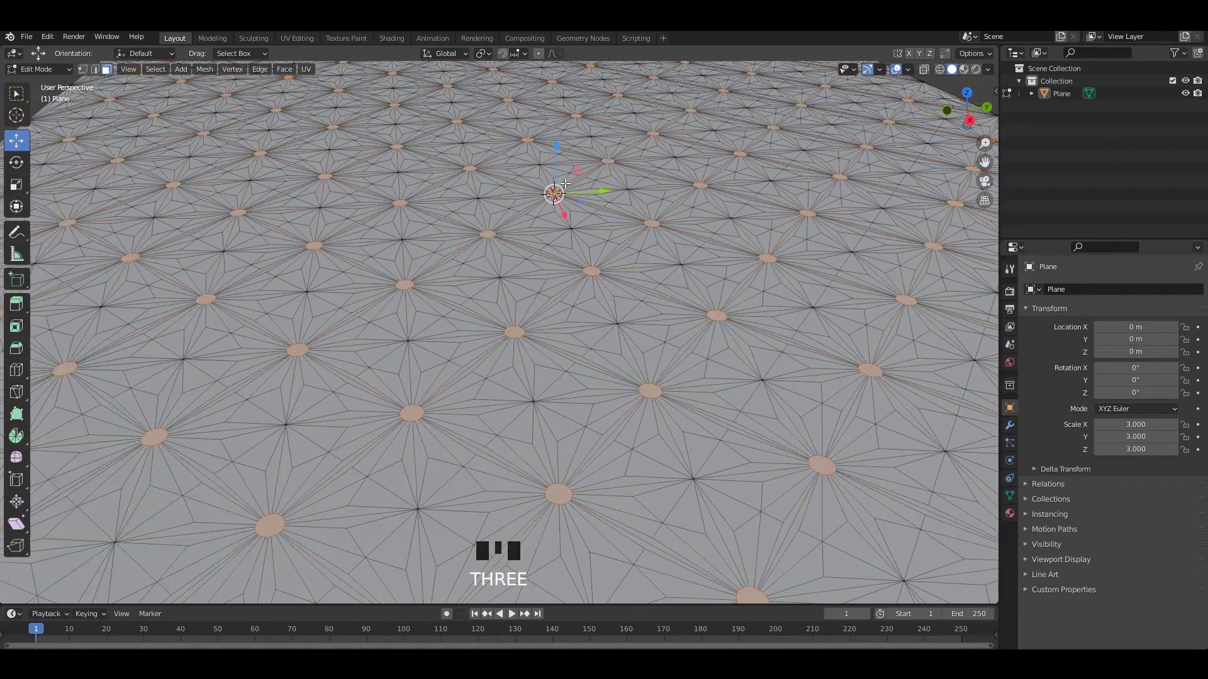
pyautogui.moveTo(555, 149); pyautogui.dragTo(572, 181)
pyautogui.keyDown('alt'); pyautogui.moveTo(572, 181); pyautogui.dragTo(558, 208, button='middle'); pyautogui.keyUp('alt')
pyautogui.hotkey('alt', 'z')
pyautogui.hotkey('alt', 'z')
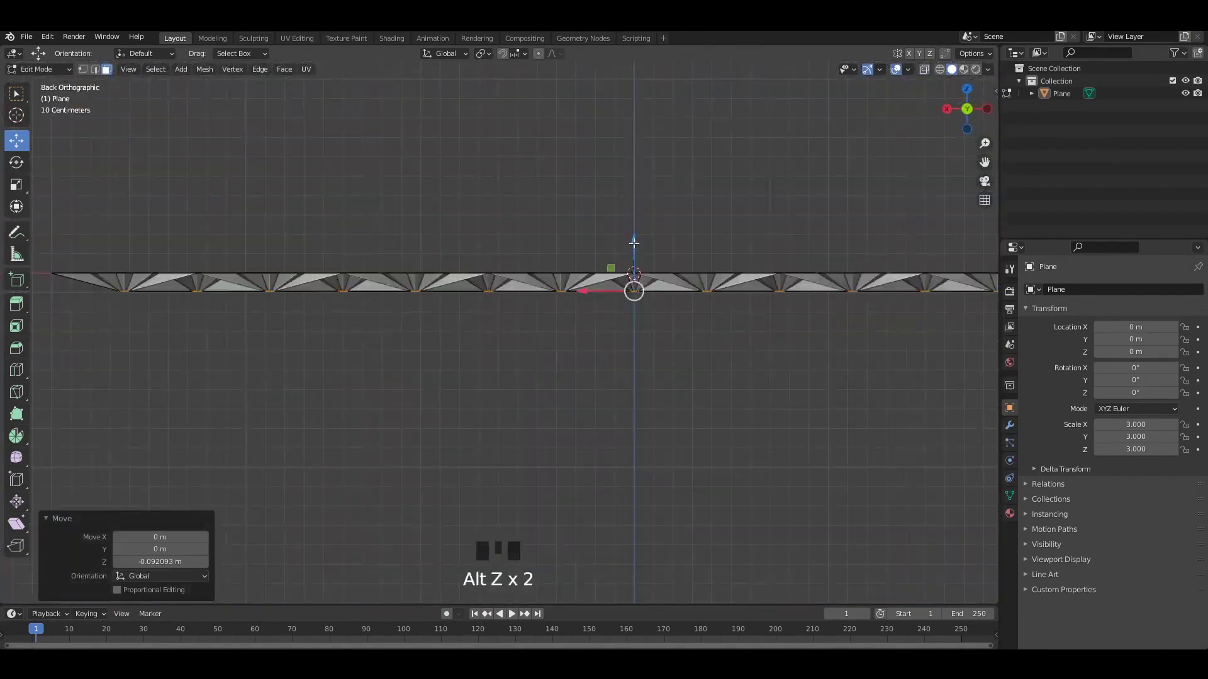
pyautogui.moveTo(634, 249); pyautogui.dragTo(636, 248)
pyautogui.moveTo(636, 247); pyautogui.dragTo(554, 188, button='middle')
pyautogui.scroll(2, 538, 251)
pyautogui.moveTo(556, 187); pyautogui.dragTo(557, 190)
# Step: Extrude the selected round faces about 0.05 m downward
pyautogui.press('e')
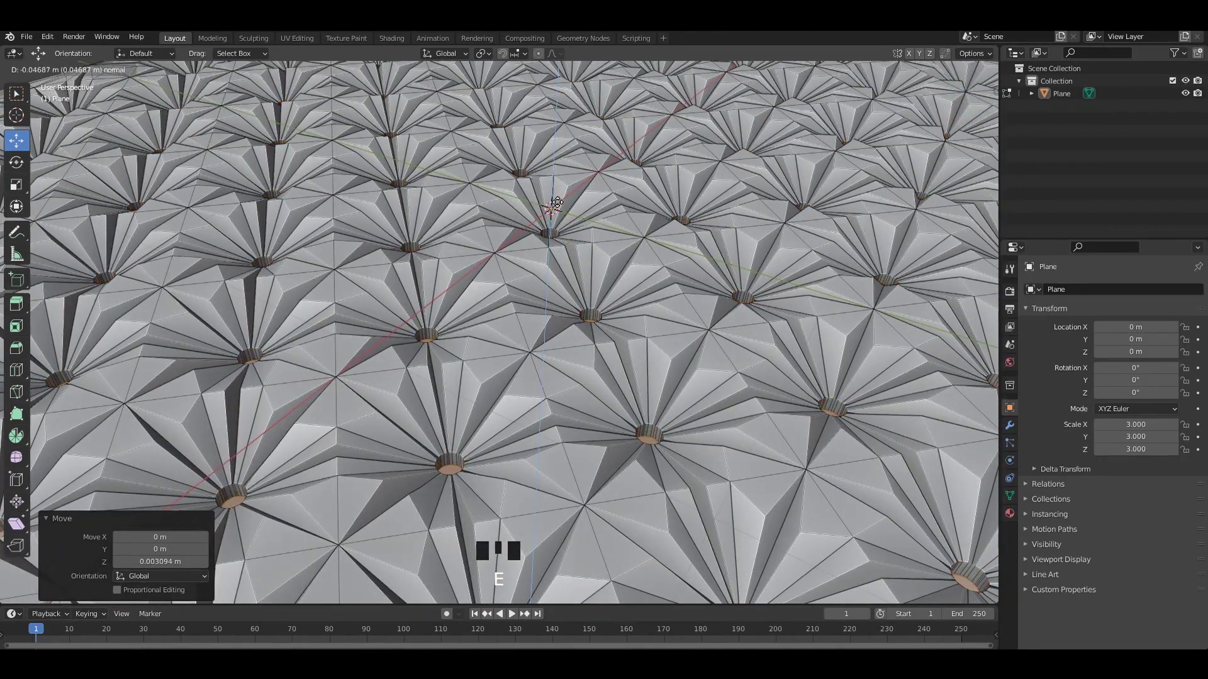
pyautogui.click(552, 207)
pyautogui.keyDown('shift'); pyautogui.moveTo(551, 208); pyautogui.dragTo(577, 153, button='middle'); pyautogui.keyUp('shift')
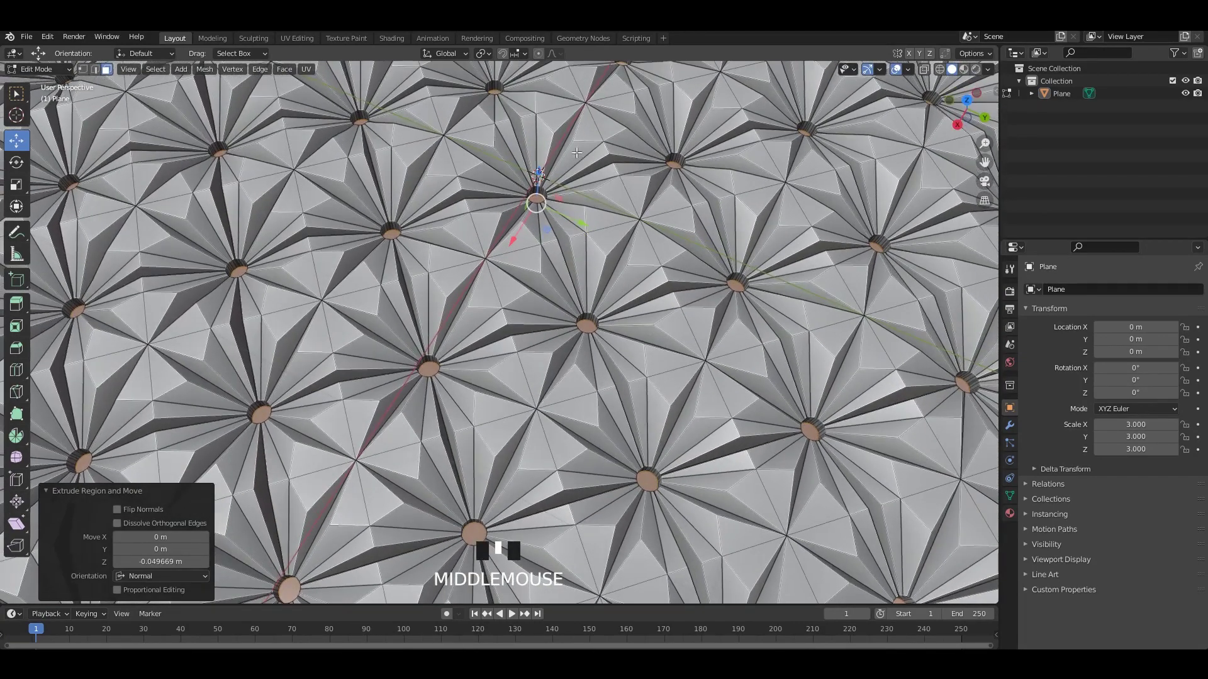
# Step: Set the pivot point to Individual Origins and scale the extruded faces down to about 0.6
pyautogui.click(483, 54)
pyautogui.click(503, 95)
pyautogui.press('s')
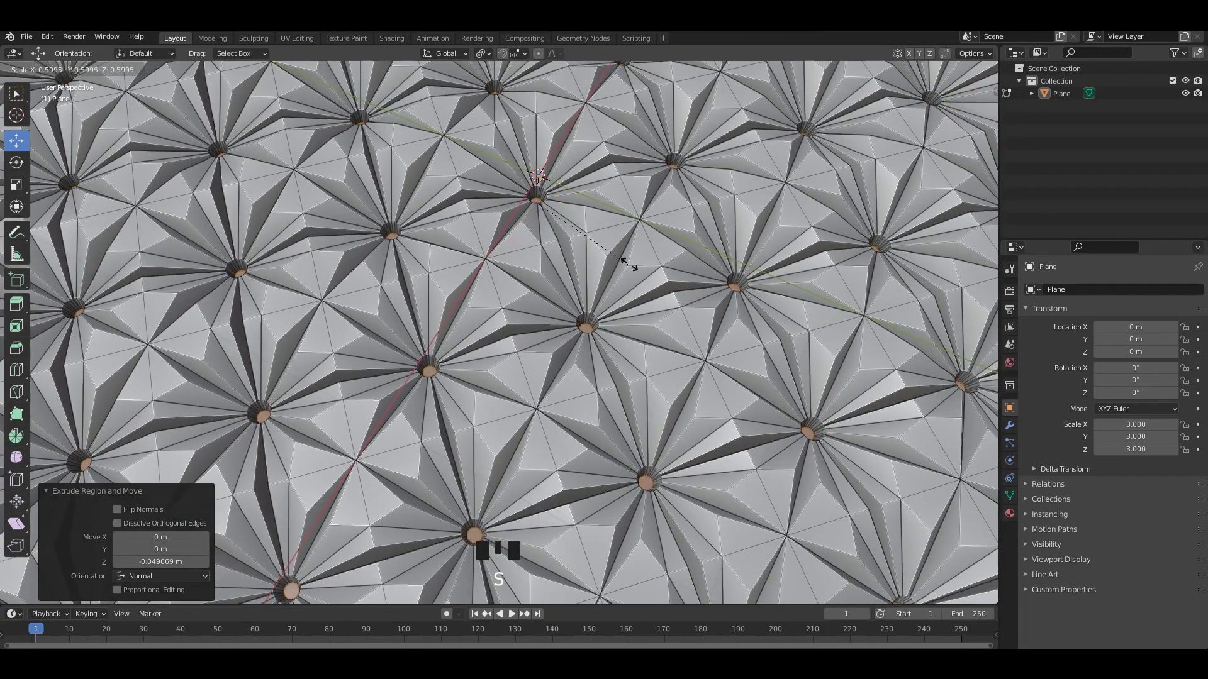
pyautogui.click(668, 261)
# Step: Extrude the faces about 0.08 m upward and enlarge each one in place by about 1.41 and again by about 1.16 to form buttons
pyautogui.moveTo(643, 263); pyautogui.dragTo(528, 257, button='middle')
pyautogui.press('e')
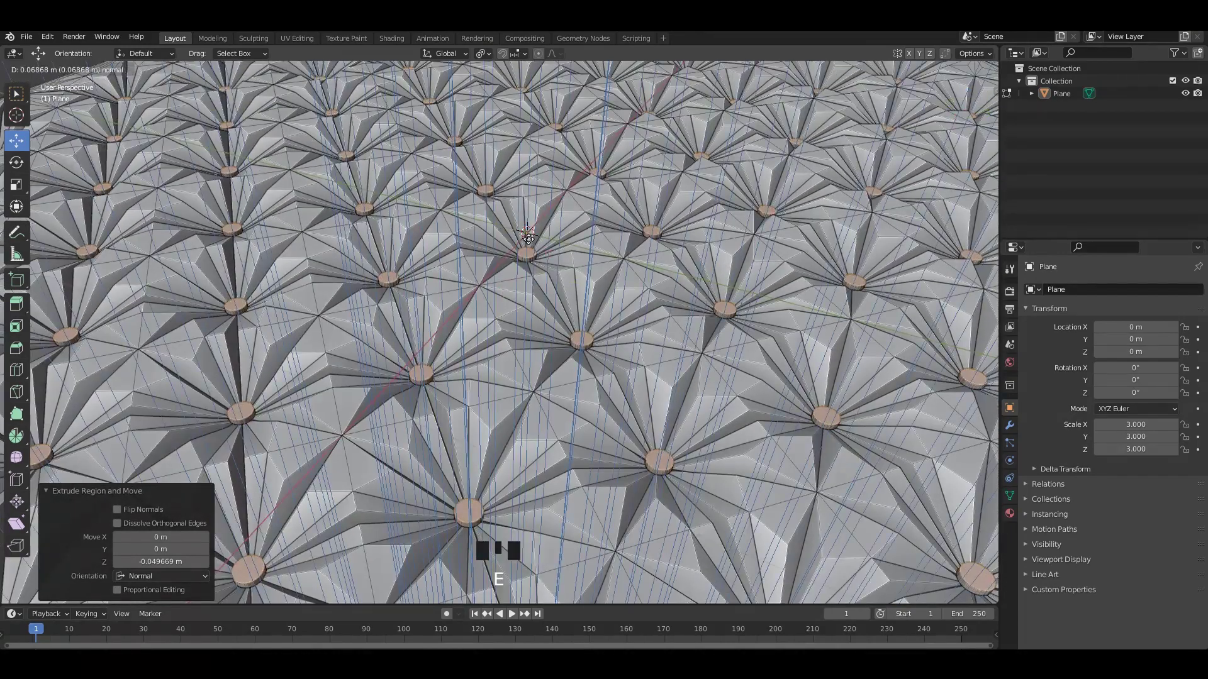
pyautogui.click(584, 273)
pyautogui.scroll(2, 585, 274)
pyautogui.press('s')
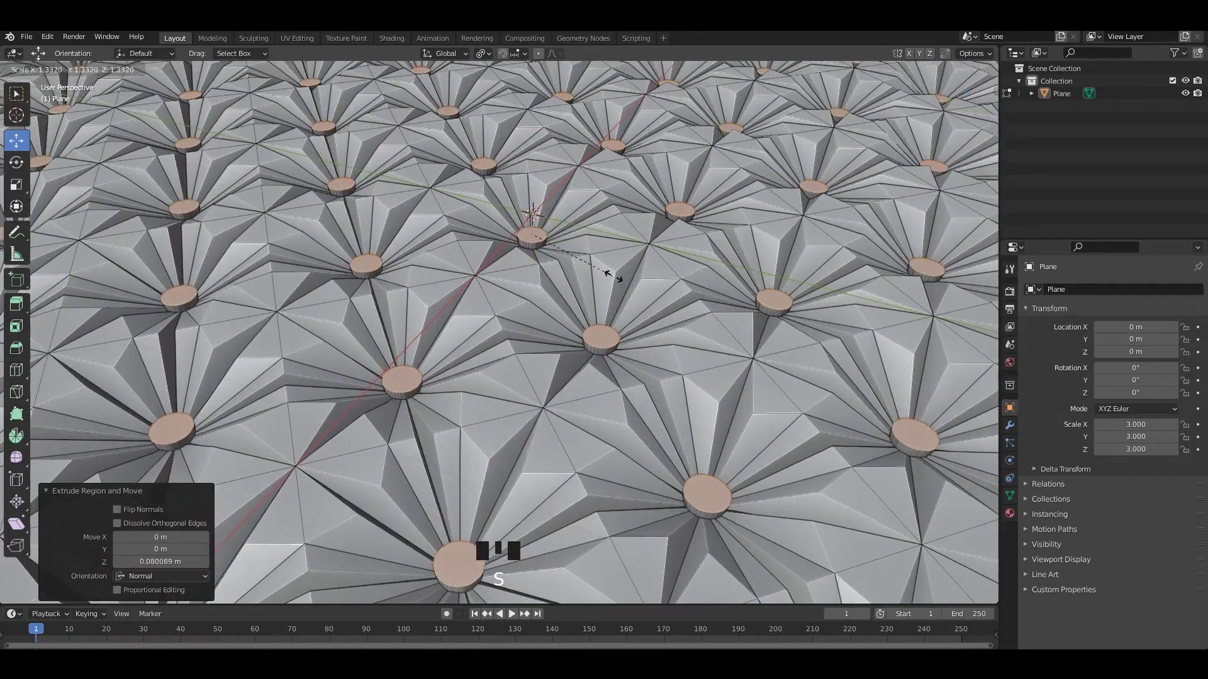
pyautogui.click(613, 273)
pyautogui.scroll(3, 586, 294)
pyautogui.scroll(-2, 585, 294)
pyautogui.press('s')
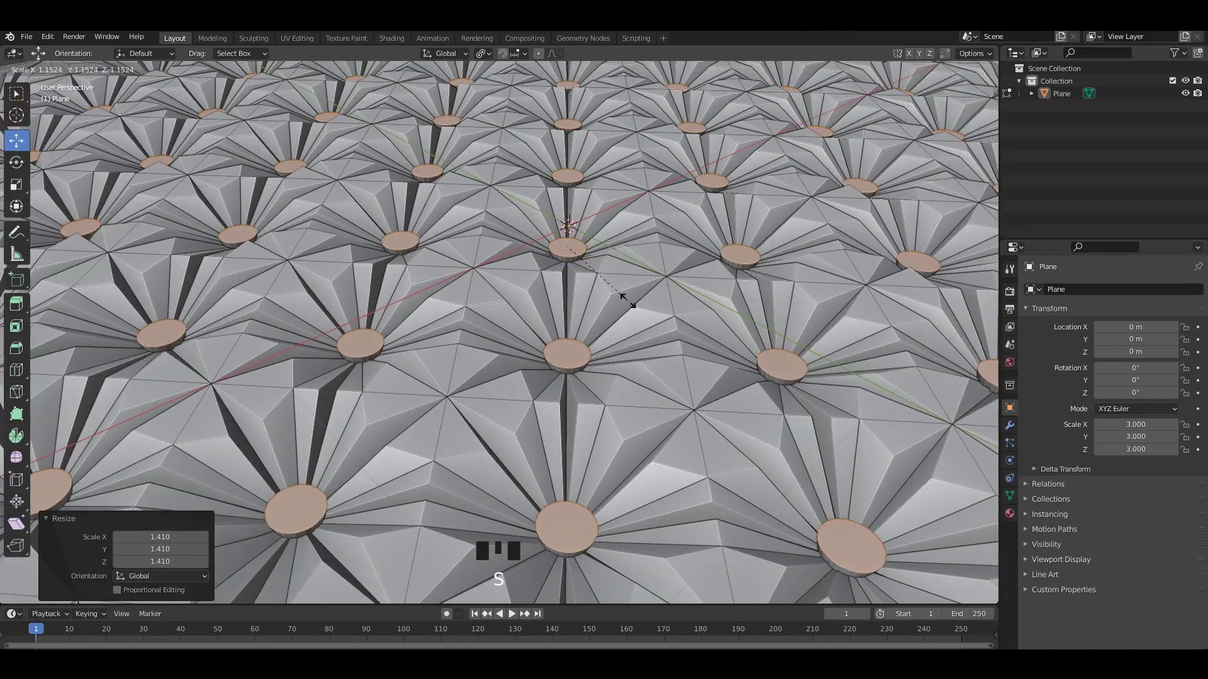
pyautogui.click(622, 296)
# Step: Bevel the rims of the button tops and return to Object Mode
pyautogui.hotkey('ctrl', 'b')
pyautogui.scroll(3, 635, 311)
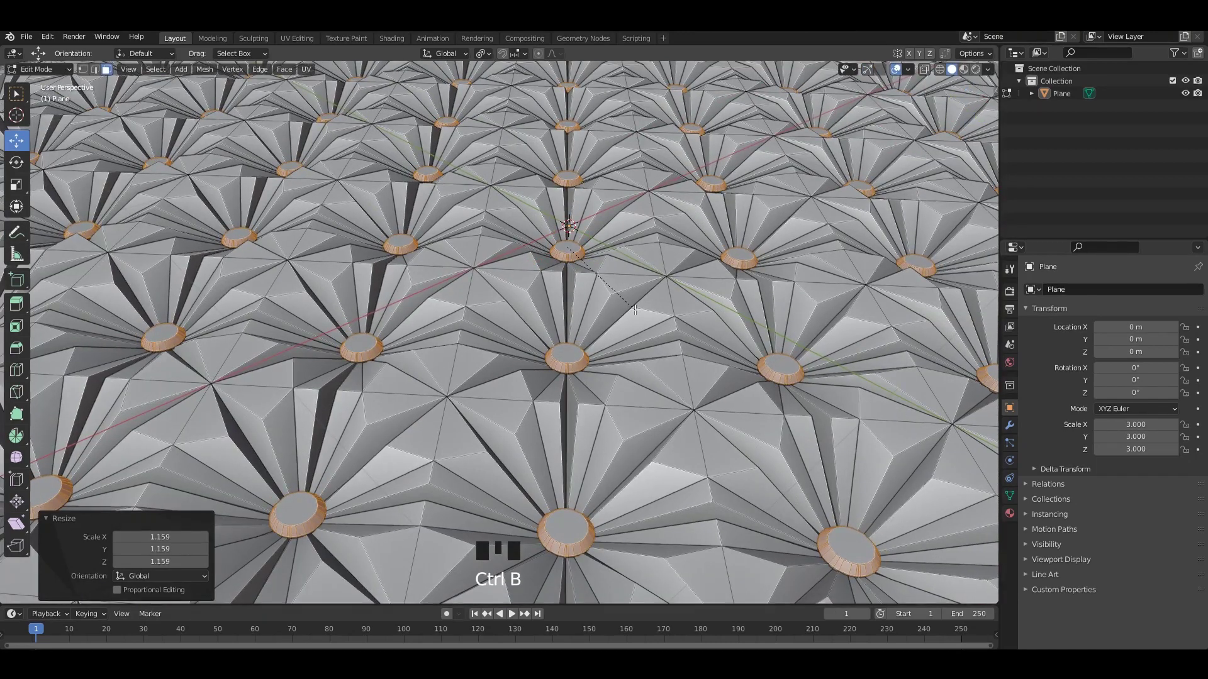
pyautogui.click(636, 311)
pyautogui.press('Tab')
pyautogui.scroll(-4, 614, 303)
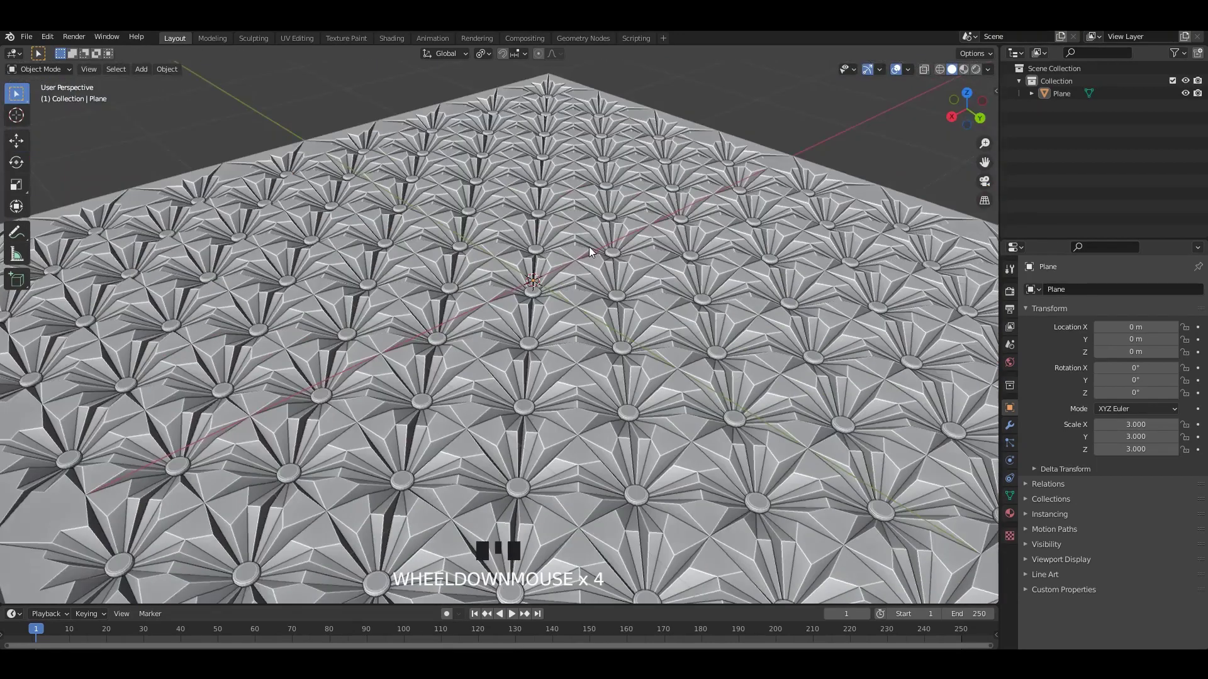
# Step: Apply smooth shading to the tufted plane
pyautogui.moveTo(588, 246); pyautogui.dragTo(877, 225, button='middle')
pyautogui.rightClick(588, 264)
pyautogui.click(587, 264)
# Step: Raise the plane along Z to about 0.15 m in the side view and save the file
pyautogui.scroll(-3, 594, 262)
pyautogui.click(880, 220)
pyautogui.moveTo(699, 255); pyautogui.dragTo(681, 275, button='middle')
pyautogui.click(564, 311)
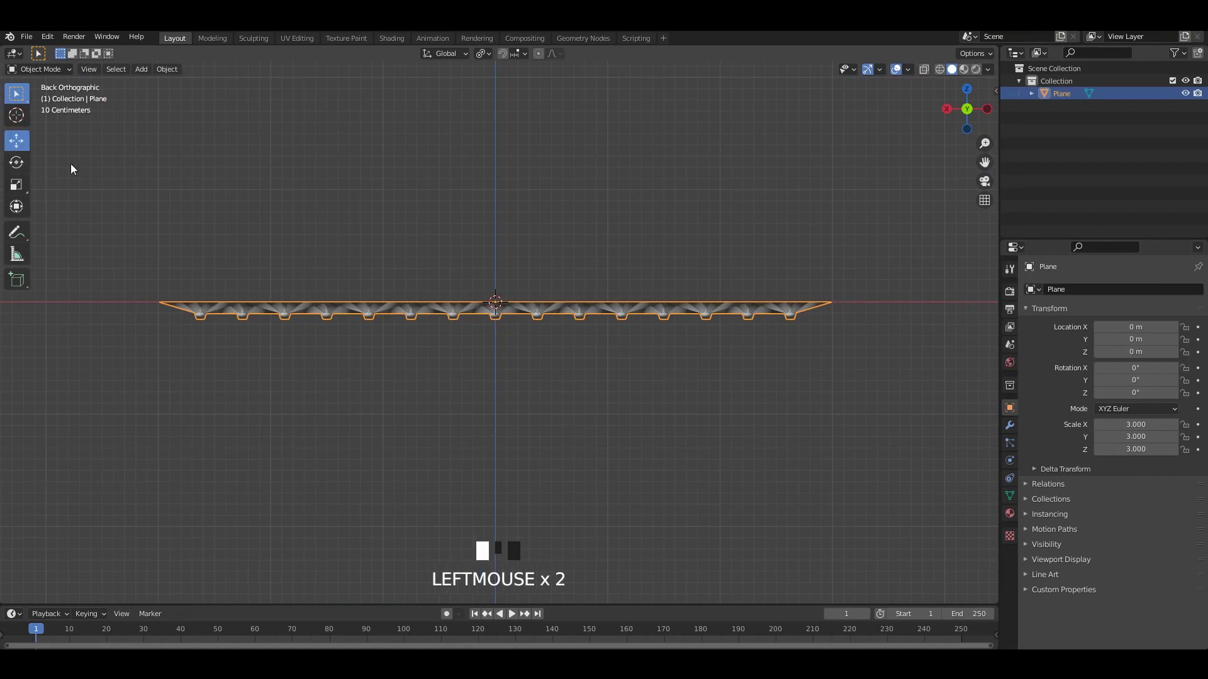
pyautogui.moveTo(490, 277); pyautogui.dragTo(491, 249)
pyautogui.keyDown('alt'); pyautogui.moveTo(491, 249); pyautogui.dragTo(488, 326, button='middle'); pyautogui.keyUp('alt')
pyautogui.hotkey('ctrl', 's')
pyautogui.click(821, 347)
pyautogui.moveTo(747, 331); pyautogui.dragTo(768, 275, button='middle')
pyautogui.click(871, 276)
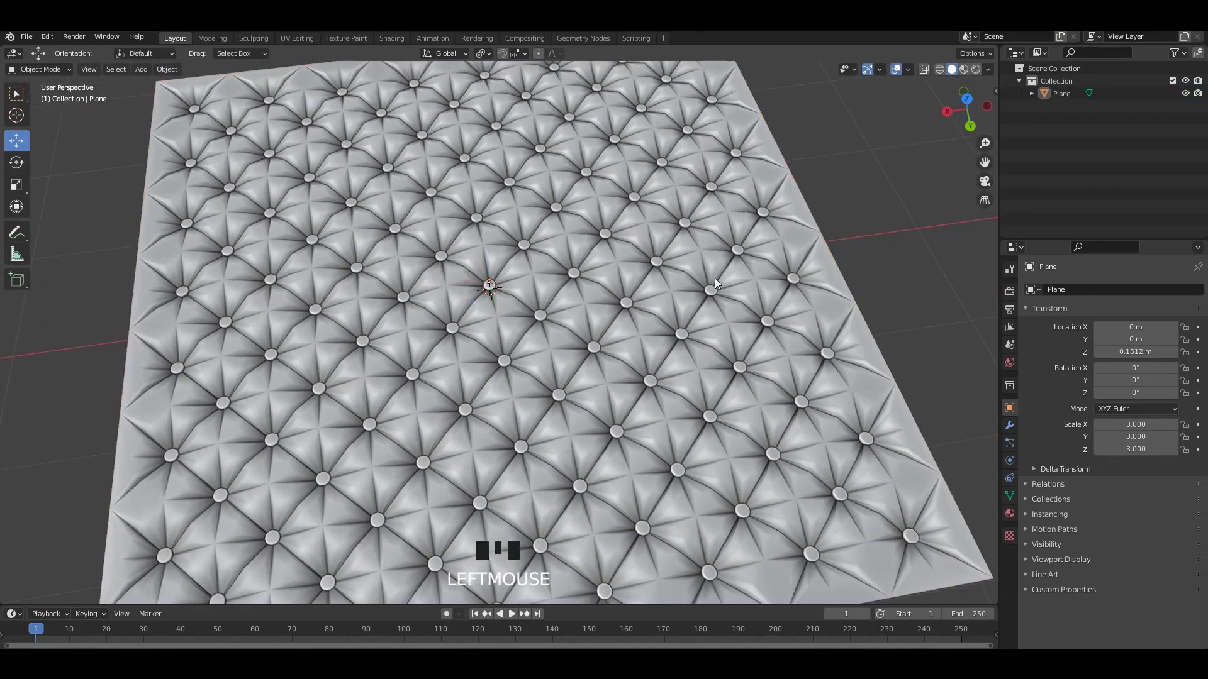
# Step: Select the plane and give it a Catmull-Clark Subdivision modifier with viewport level 1
pyautogui.moveTo(623, 284); pyautogui.dragTo(637, 305, button='middle')
pyautogui.click(636, 305)
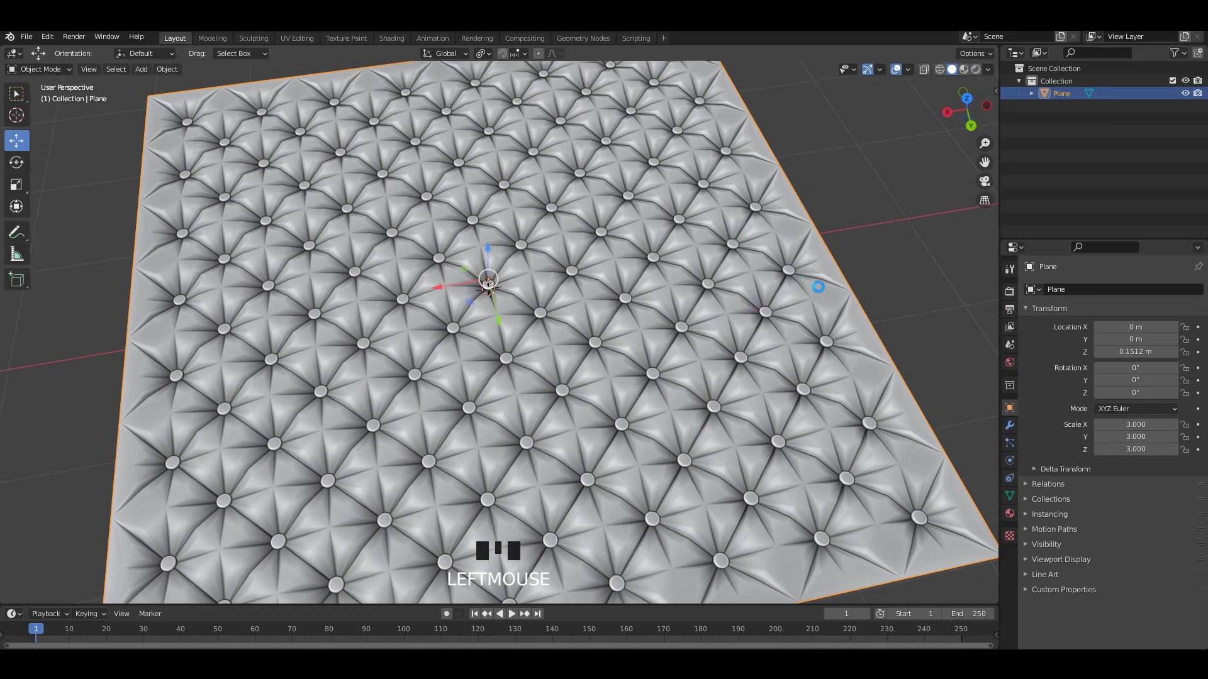
pyautogui.scroll(3, 763, 248)
pyautogui.scroll(-1, 769, 252)
pyautogui.moveTo(769, 251); pyautogui.dragTo(1009, 433, button='middle')
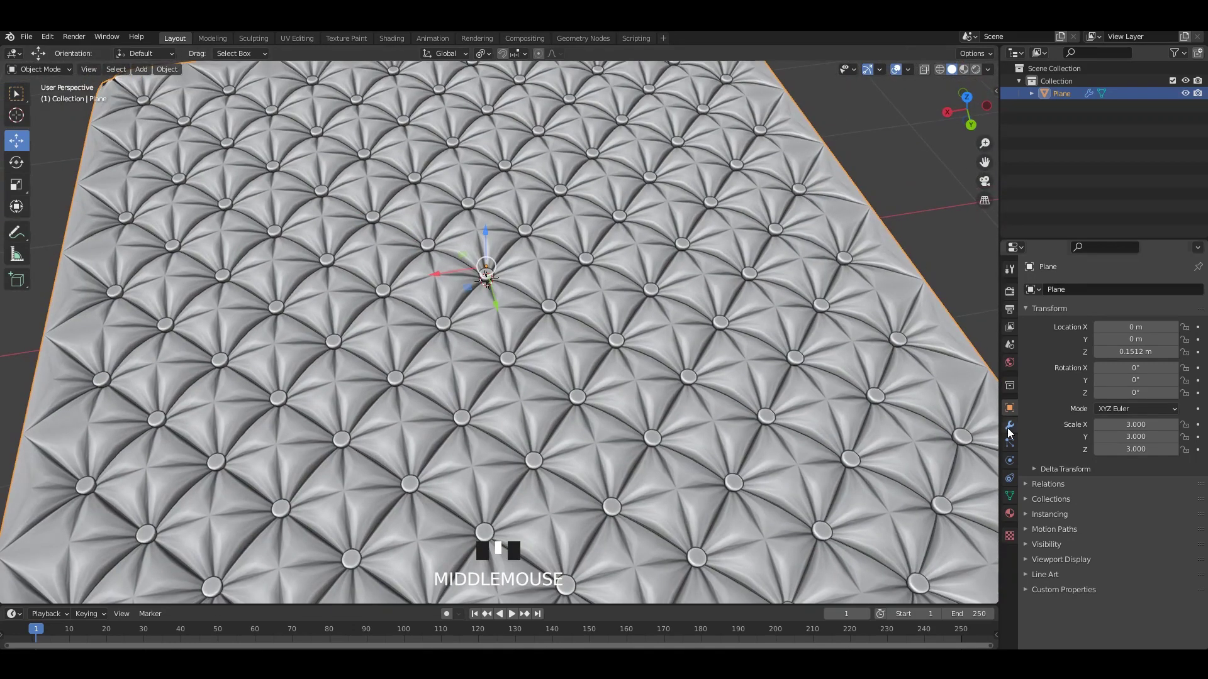
pyautogui.click(1009, 427)
pyautogui.click(1078, 290)
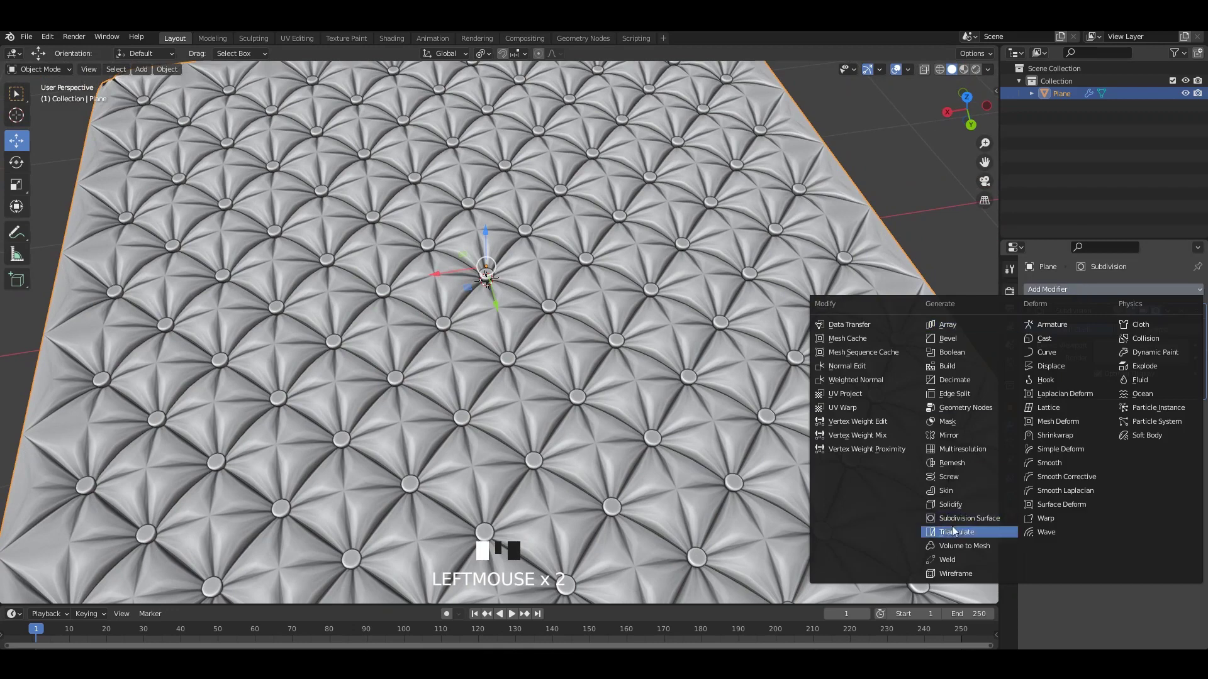
pyautogui.click(1095, 631)
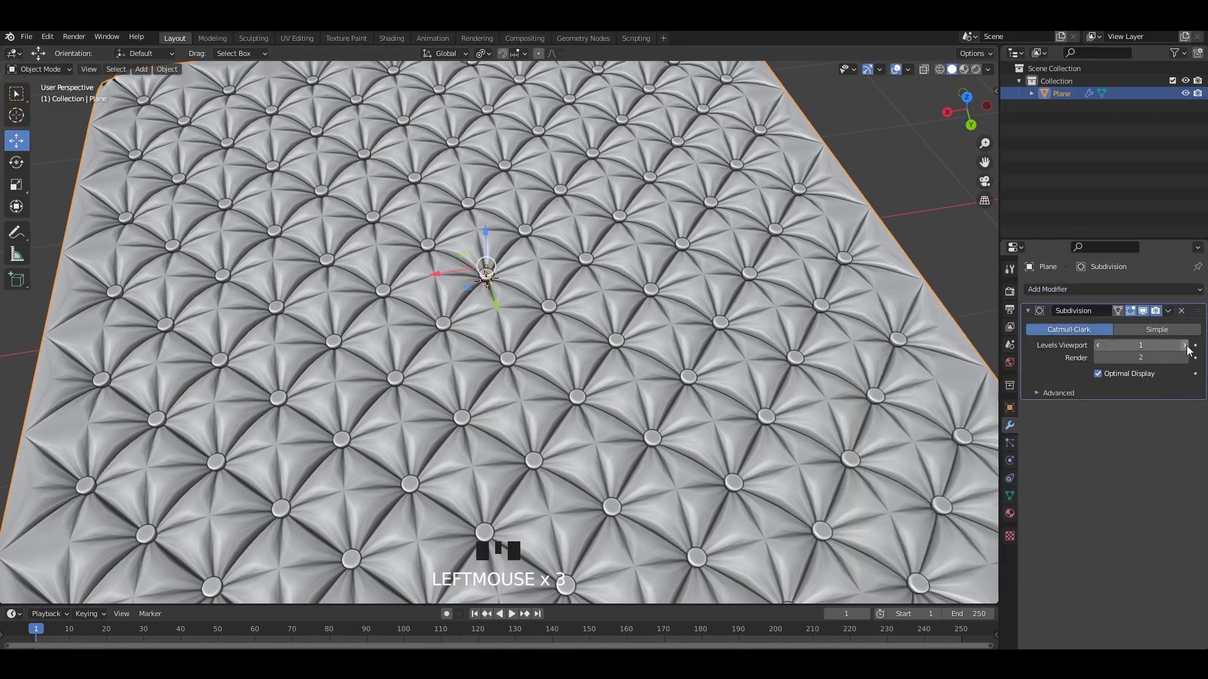
# Step: Set the Subdivision modifier's viewport level to 3 and raise its render level by one
pyautogui.moveTo(741, 286)
pyautogui.mouseDown(button='middle')
pyautogui.moveTo(733, 277)
pyautogui.moveTo(755, 283)
pyautogui.mouseUp(button='middle')
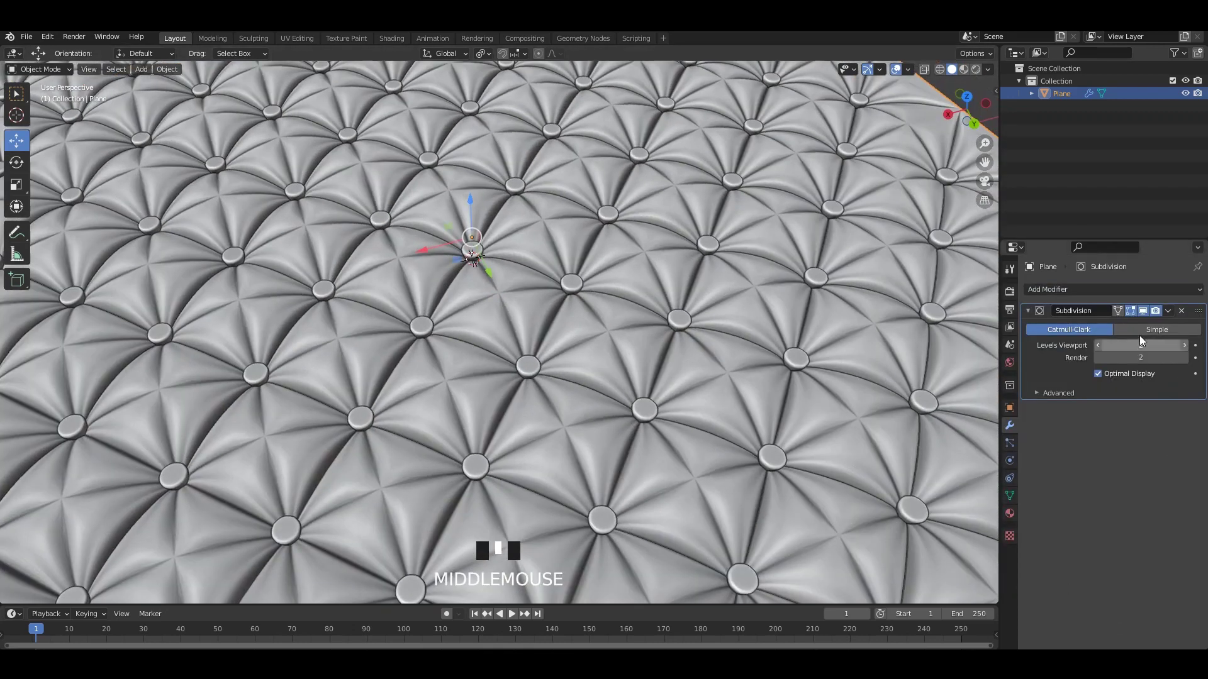
pyautogui.hotkey('ctrl', '3')
pyautogui.scroll(2, 636, 269)
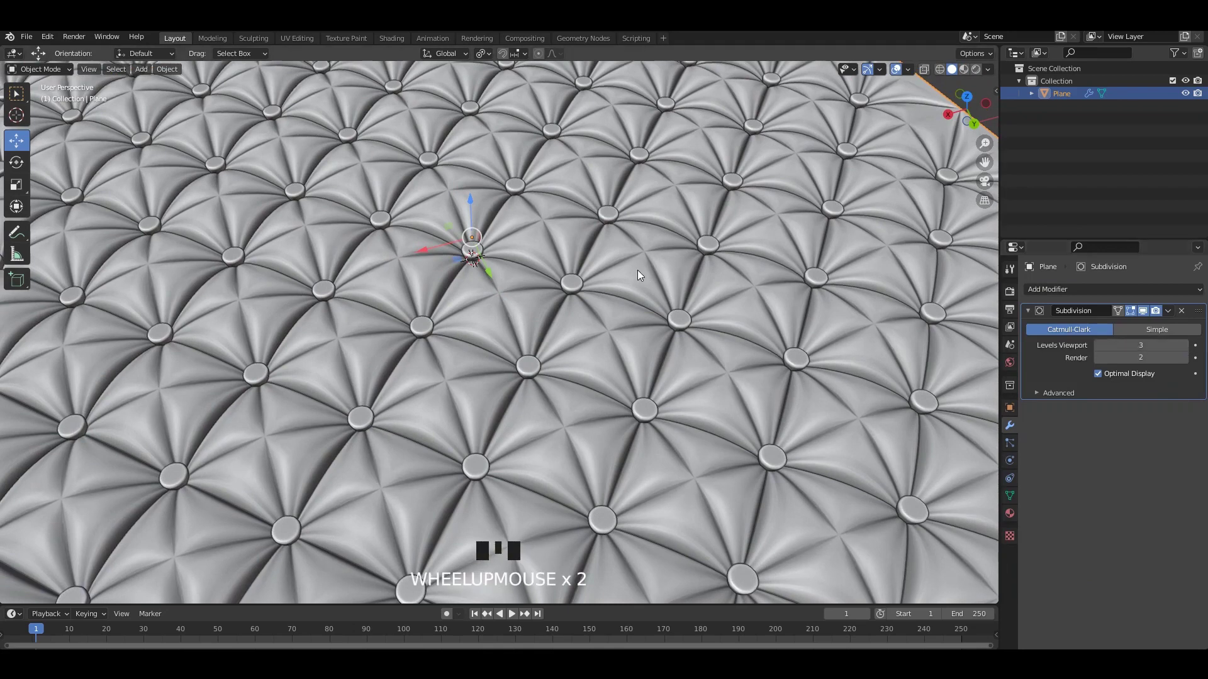
pyautogui.moveTo(632, 262); pyautogui.dragTo(563, 254, button='middle')
pyautogui.click(1184, 358)
pyautogui.scroll(-5, 707, 270)
pyautogui.click(762, 243)
# Step: Switch to the Animation workspace, shrink the Dope Sheet area to enlarge both viewports, and save the file
pyautogui.click(429, 36)
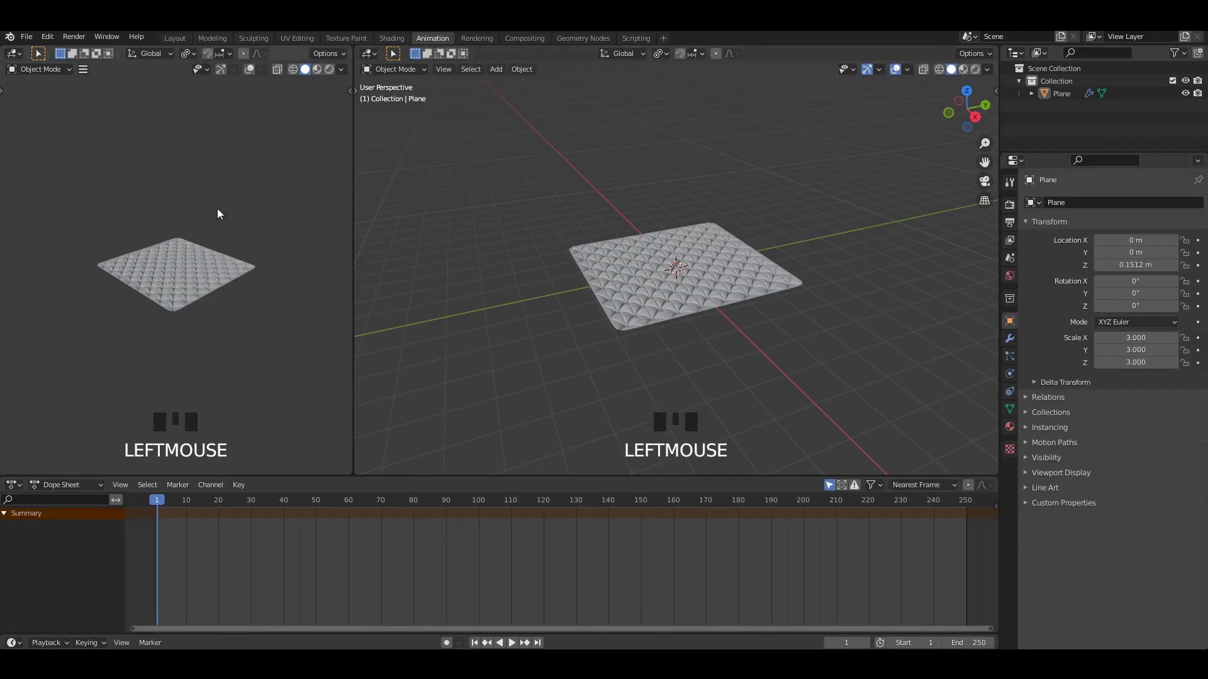
pyautogui.moveTo(217, 209); pyautogui.dragTo(224, 236, button='middle')
pyautogui.scroll(3, 236, 257)
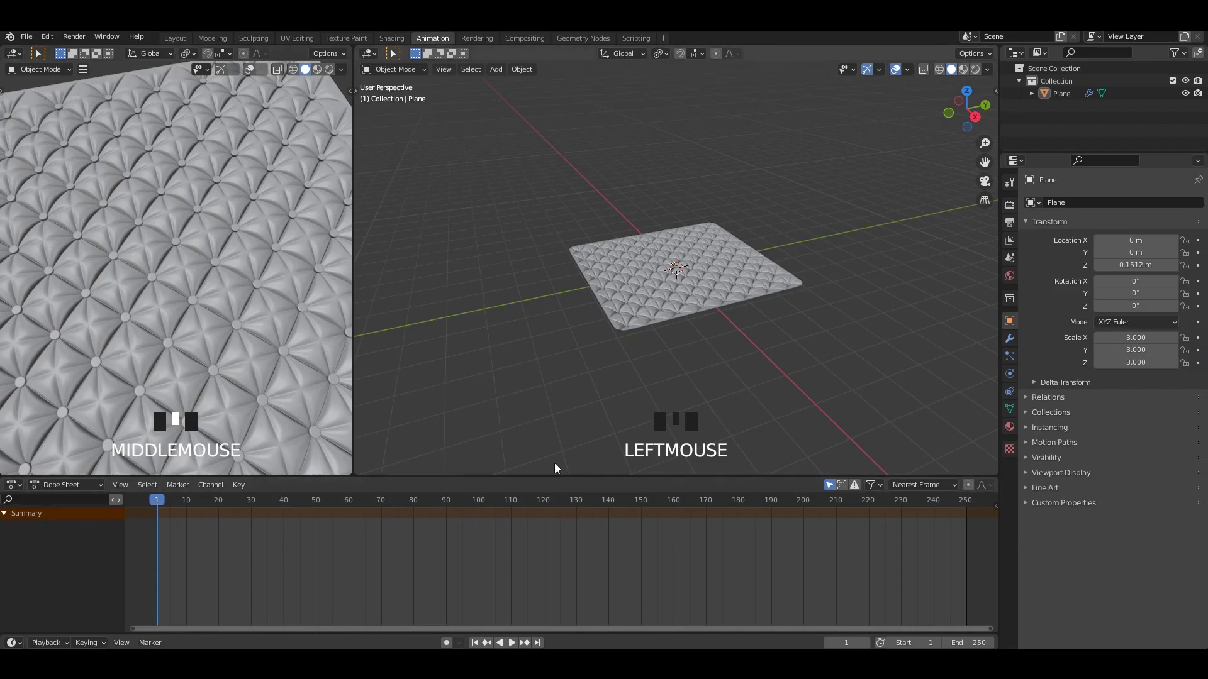
pyautogui.moveTo(553, 478); pyautogui.dragTo(554, 632)
pyautogui.moveTo(341, 421); pyautogui.dragTo(265, 239, button='middle')
pyautogui.hotkey('ctrl', 's')
# Step: Add a camera at the scene origin
pyautogui.keyDown('alt'); pyautogui.moveTo(686, 283); pyautogui.dragTo(527, 269, button='middle'); pyautogui.keyUp('alt')
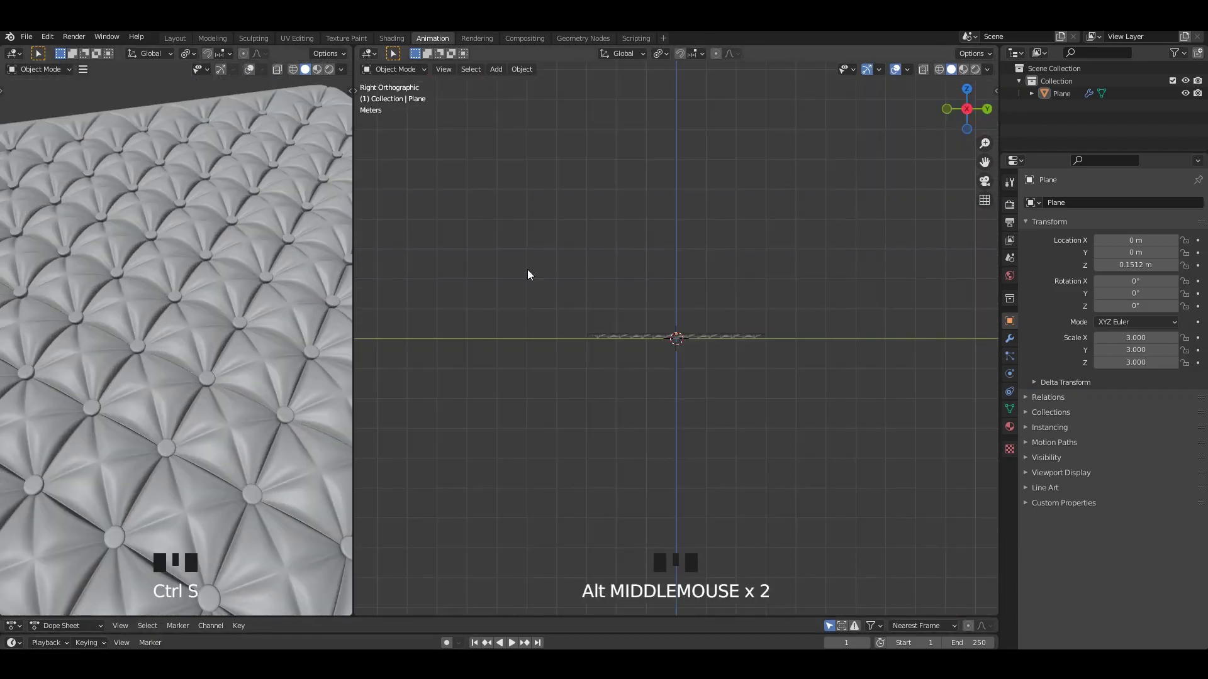
pyautogui.hotkey('shift', 'a')
pyautogui.click(477, 453)
pyautogui.scroll(2, 695, 340)
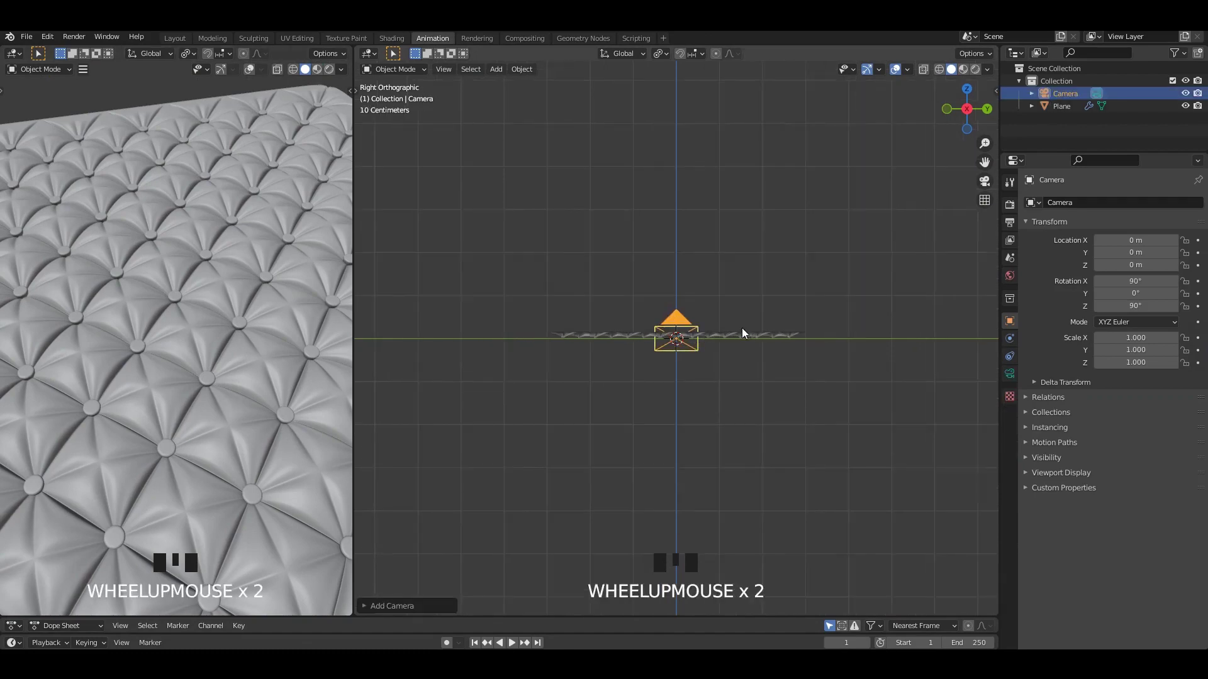
# Step: Align the camera to a straight top-down view of the cushion and show the camera view in the smaller viewport
pyautogui.keyDown('alt'); pyautogui.moveTo(695, 340); pyautogui.dragTo(692, 353, button='middle'); pyautogui.keyUp('alt')
pyautogui.scroll(5, 705, 333)
pyautogui.keyDown('shift'); pyautogui.moveTo(715, 312); pyautogui.dragTo(715, 319, button='middle'); pyautogui.keyUp('shift')
pyautogui.press('ctrl+alt+KP_0')
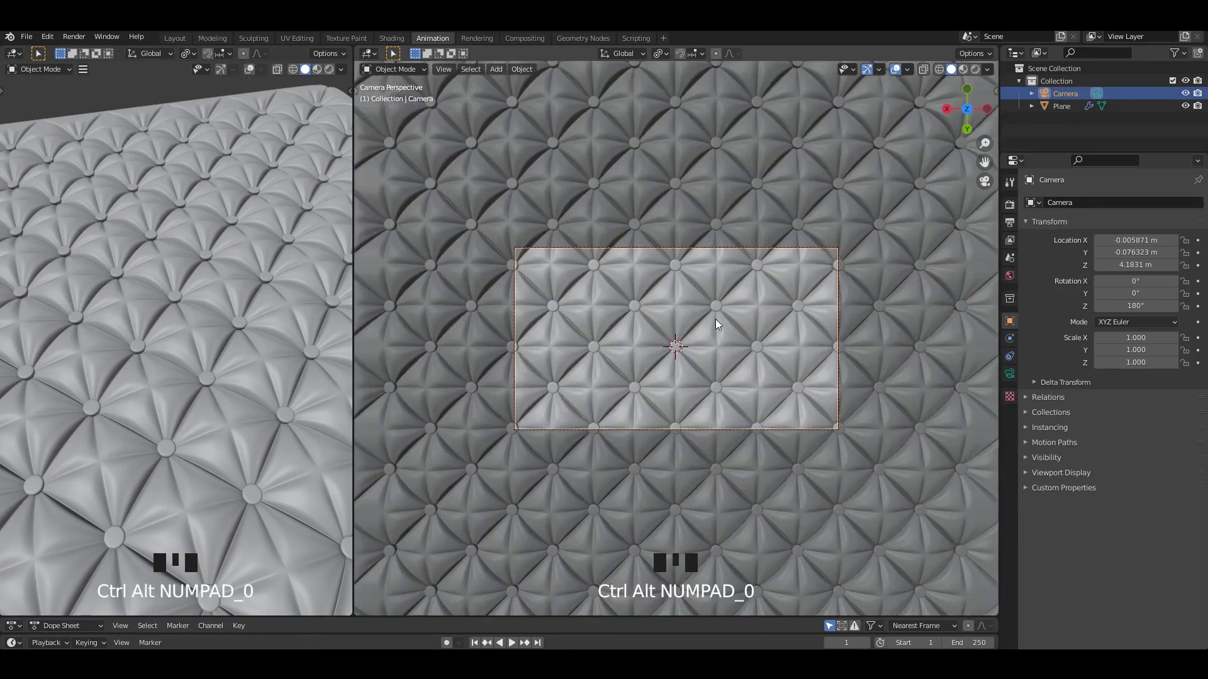
pyautogui.scroll(-4, 236, 315)
pyautogui.scroll(-3, 239, 316)
pyautogui.press('KP_0')
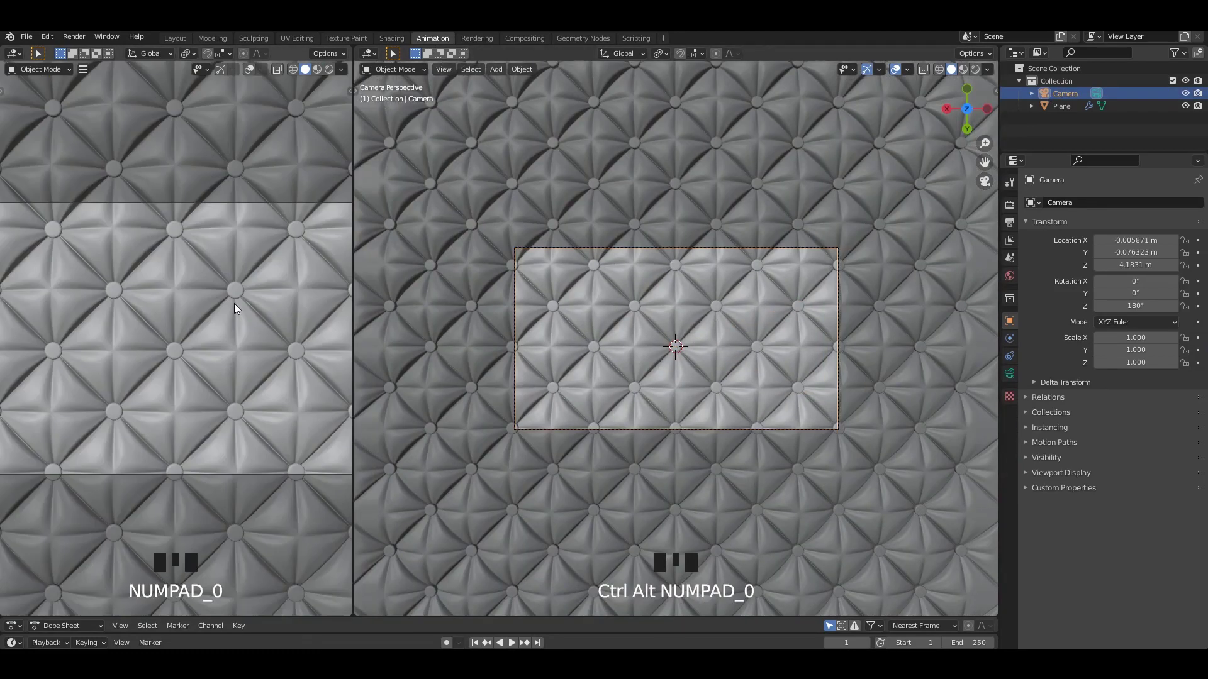
pyautogui.scroll(-5, 233, 304)
# Step: Bring the camera and cushion into side view and change the camera's lens type to Orthographic
pyautogui.moveTo(625, 318); pyautogui.dragTo(617, 301, button='middle')
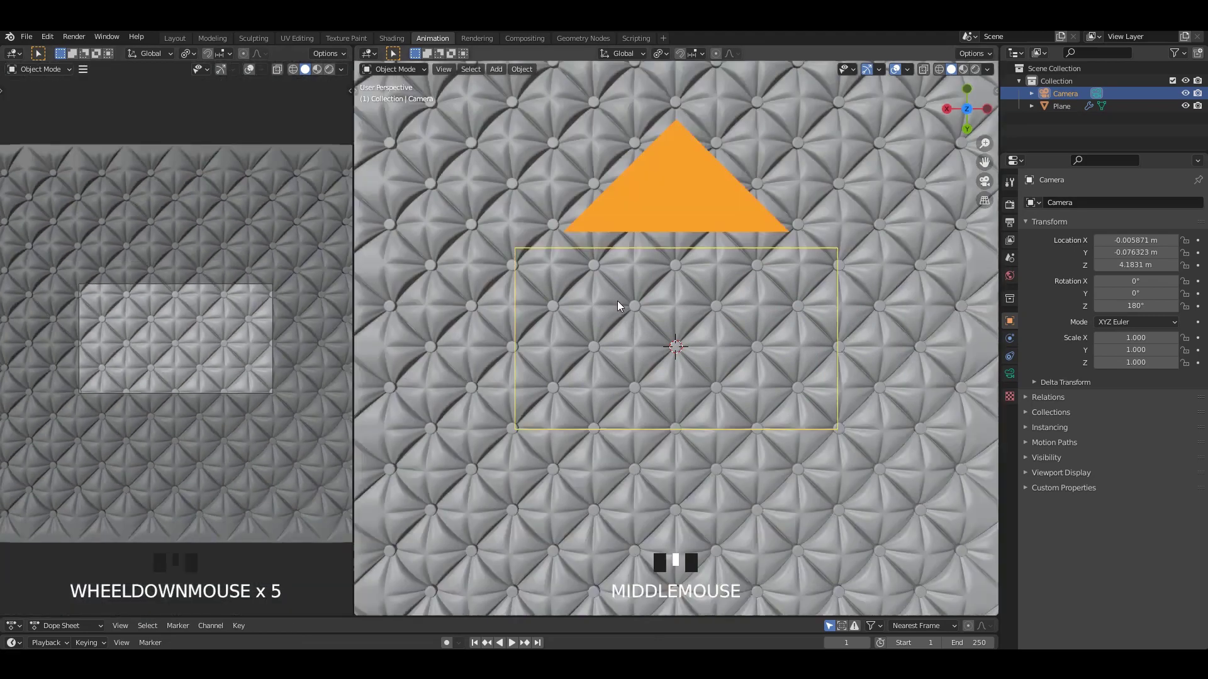
pyautogui.press('KP_0')
pyautogui.scroll(-2, 615, 297)
pyautogui.press('KP_0')
pyautogui.press('KP_3')
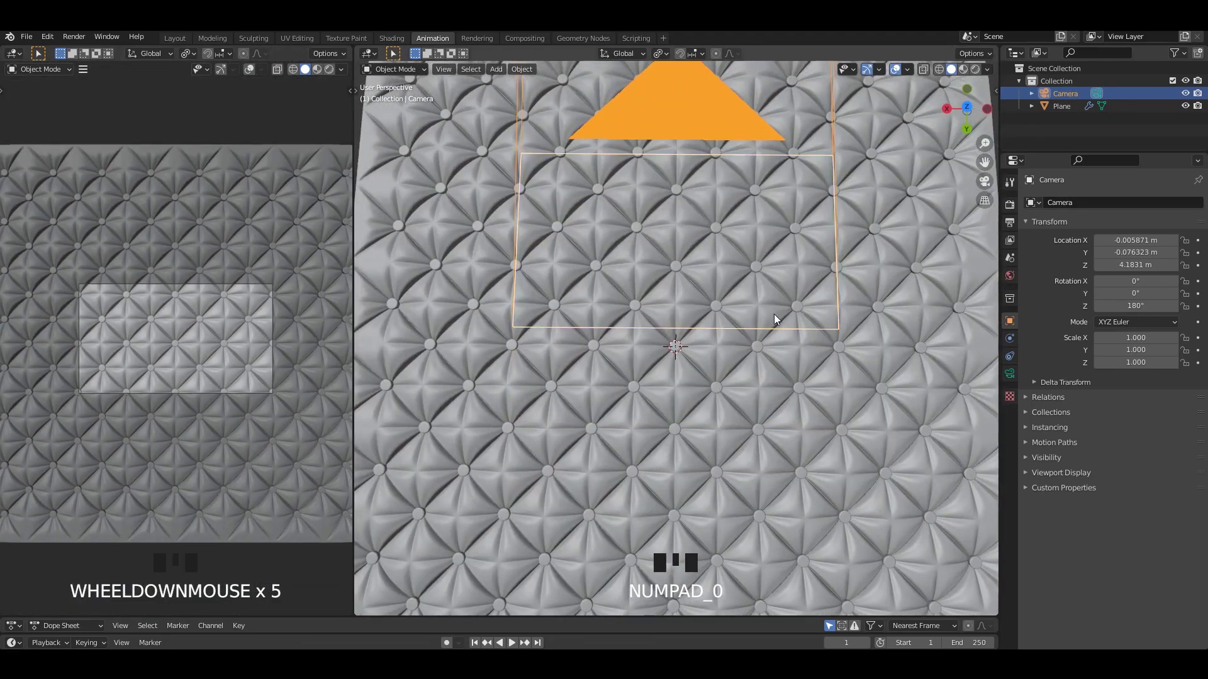
pyautogui.scroll(-1, 649, 292)
pyautogui.keyDown('shift'); pyautogui.moveTo(688, 122); pyautogui.dragTo(696, 195, button='middle'); pyautogui.keyUp('shift')
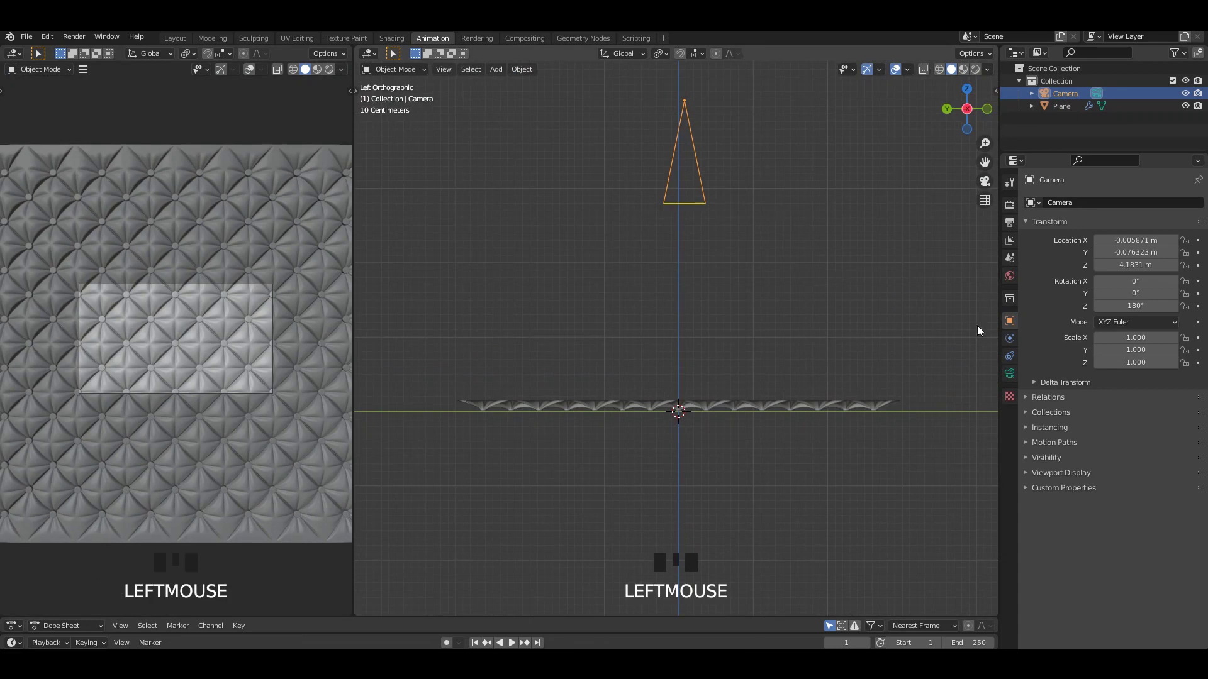
pyautogui.click(1009, 276)
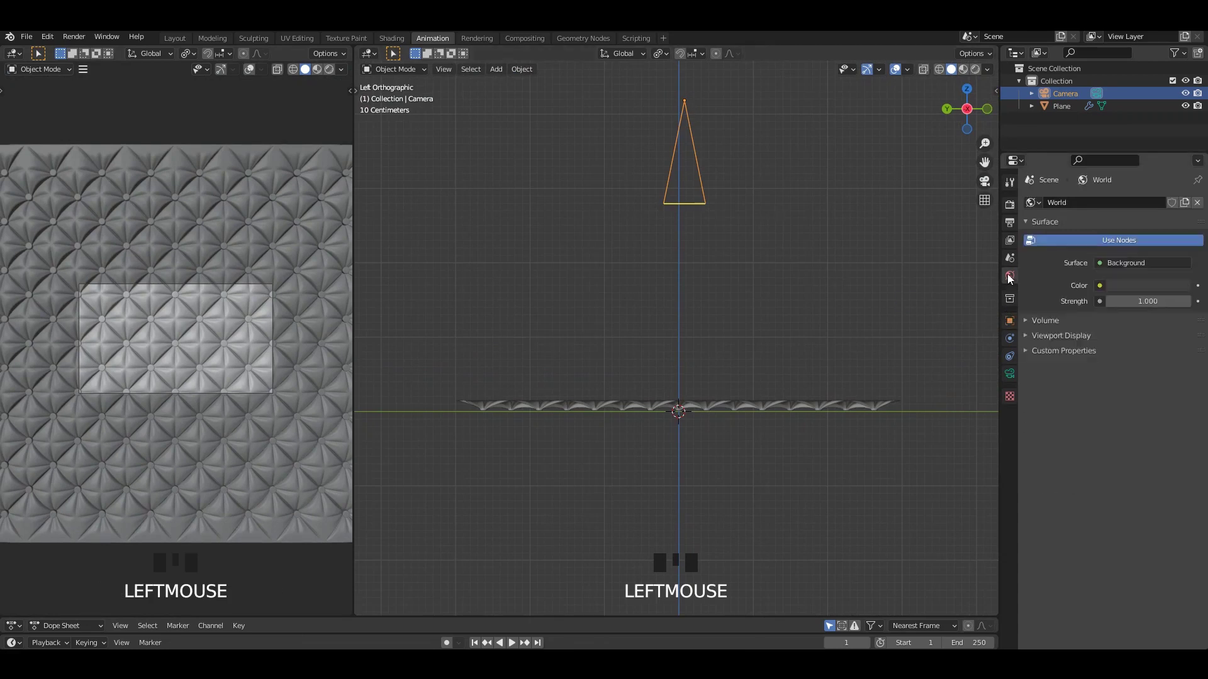
pyautogui.click(1009, 373)
pyautogui.click(1126, 242)
pyautogui.click(1113, 274)
pyautogui.scroll(1, 779, 247)
pyautogui.keyDown('shift'); pyautogui.moveTo(778, 247); pyautogui.dragTo(766, 259, button='middle'); pyautogui.keyUp('shift')
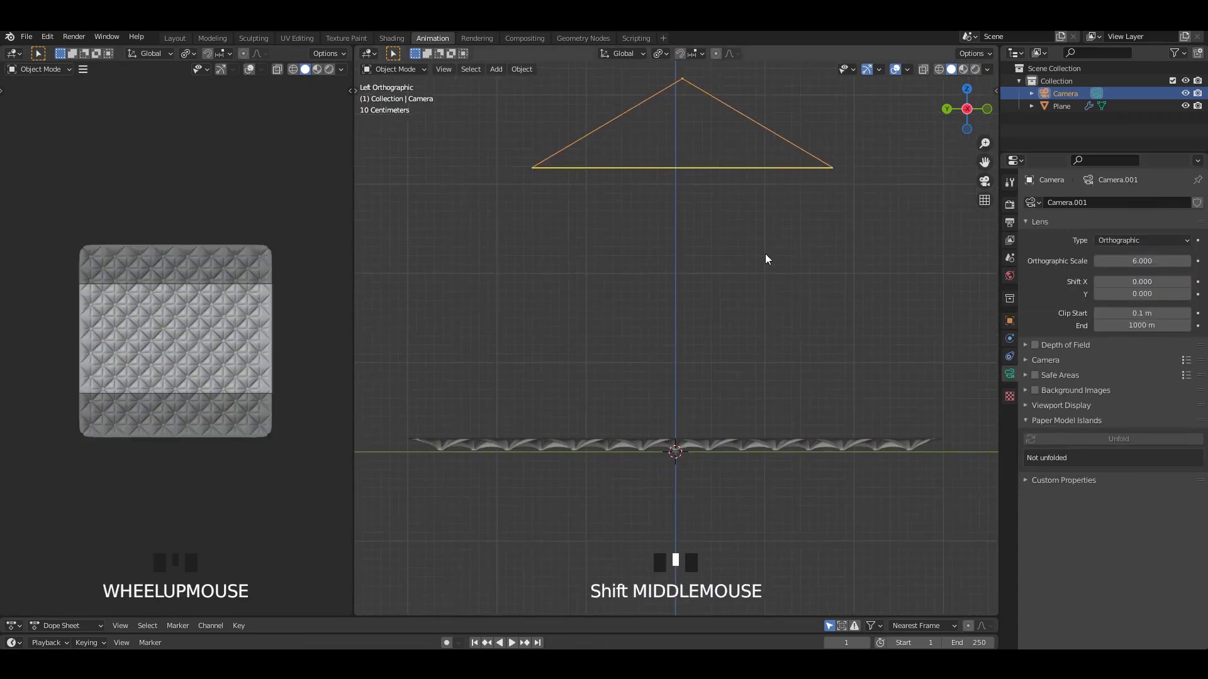
# Step: Set the render resolution to 4000 by 4000 px
pyautogui.click(1012, 222)
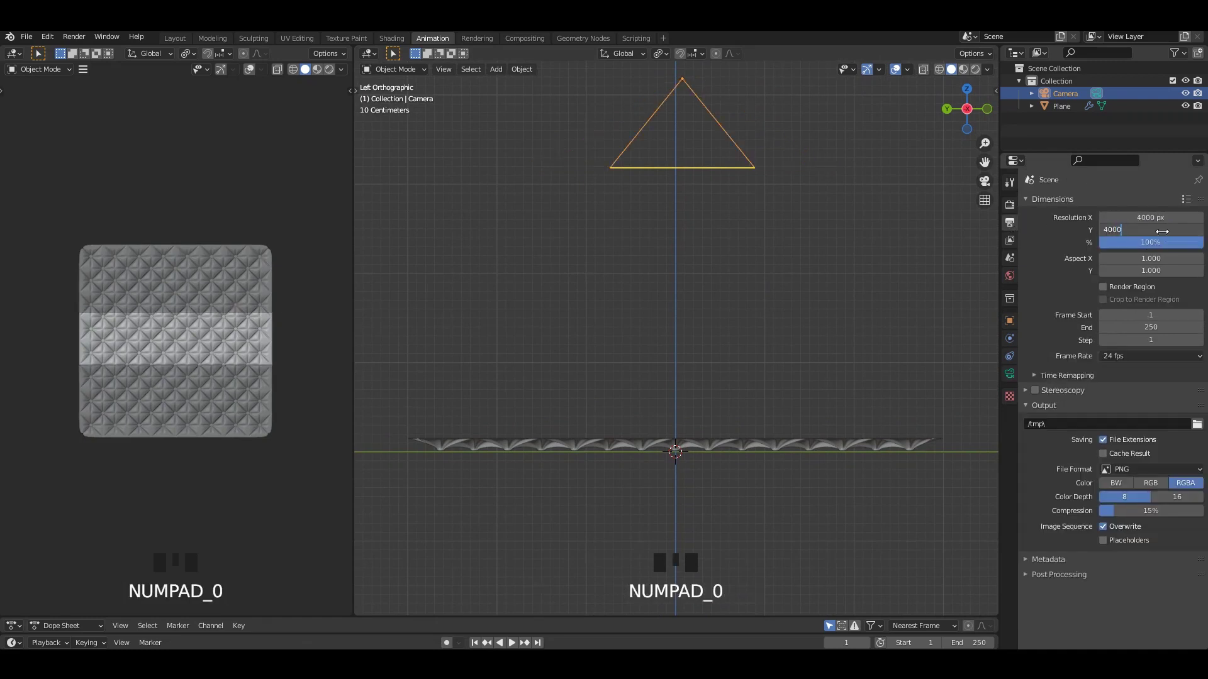
pyautogui.press('Return')
pyautogui.keyDown('shift'); pyautogui.moveTo(674, 239); pyautogui.dragTo(661, 300, button='middle'); pyautogui.keyUp('shift')
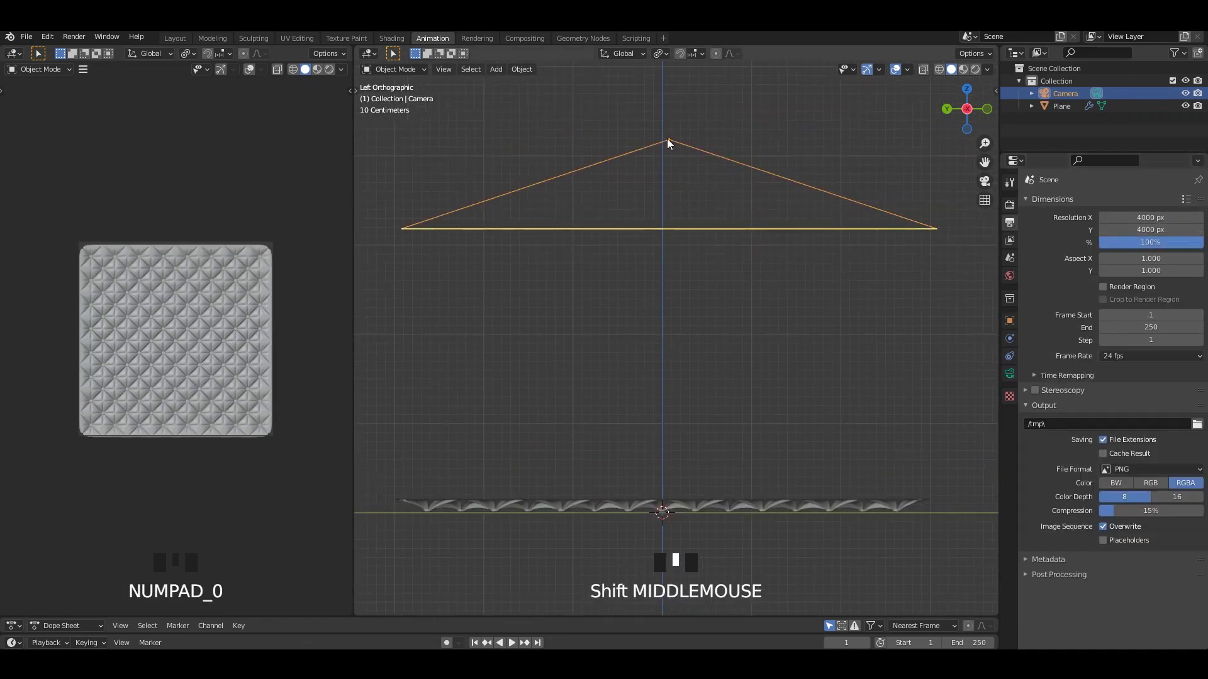
# Step: Lower the camera along the Z axis to about 0.3 m, just above the cushion surface
pyautogui.click(667, 139)
pyautogui.click(478, 227)
pyautogui.press('t')
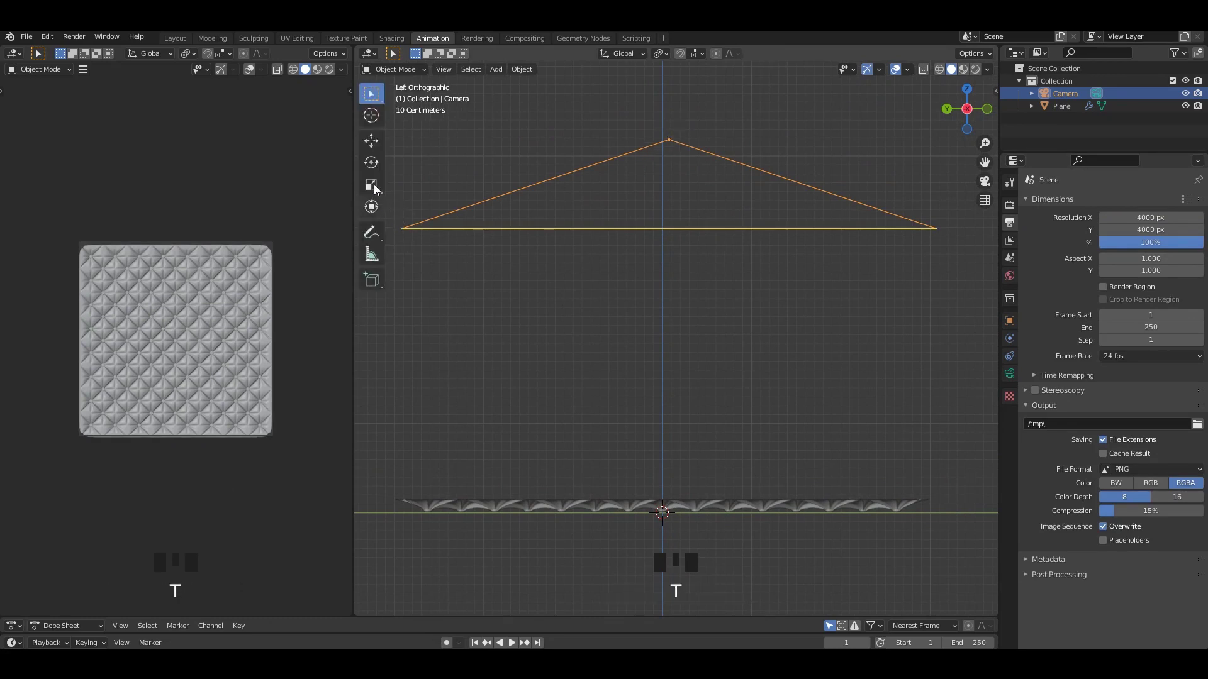
pyautogui.click(373, 142)
pyautogui.moveTo(670, 96); pyautogui.dragTo(672, 371)
pyautogui.scroll(3, 211, 295)
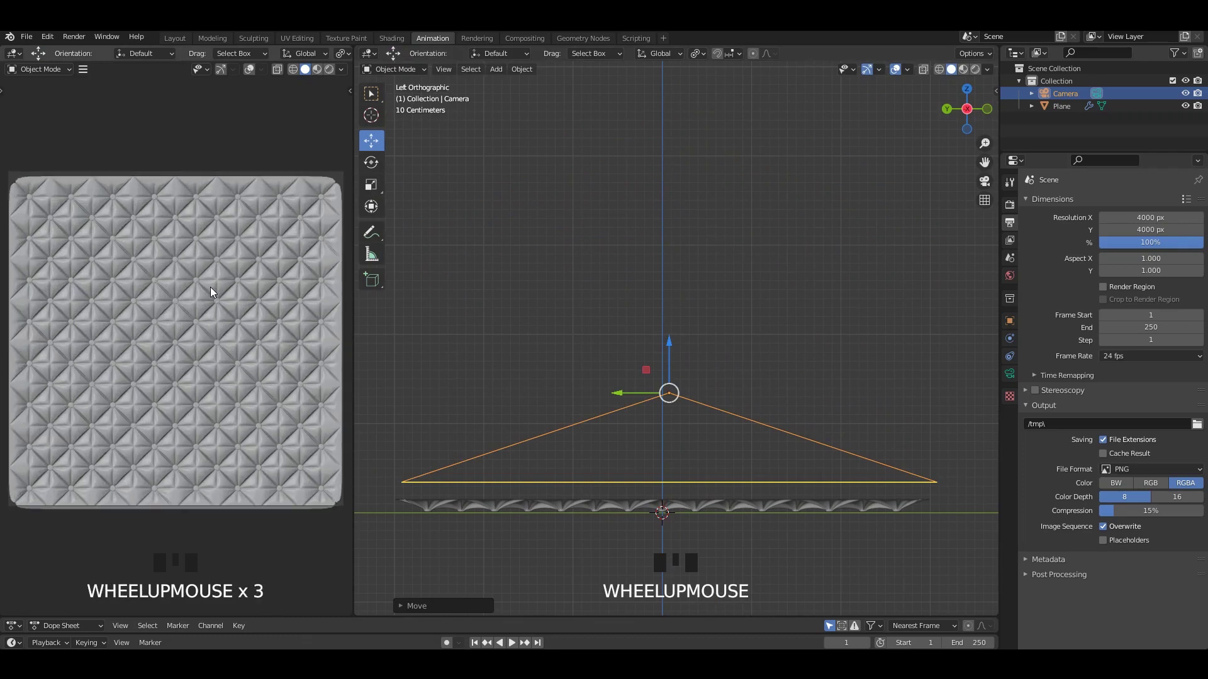
pyautogui.scroll(1, 679, 260)
pyautogui.moveTo(679, 279); pyautogui.dragTo(683, 389)
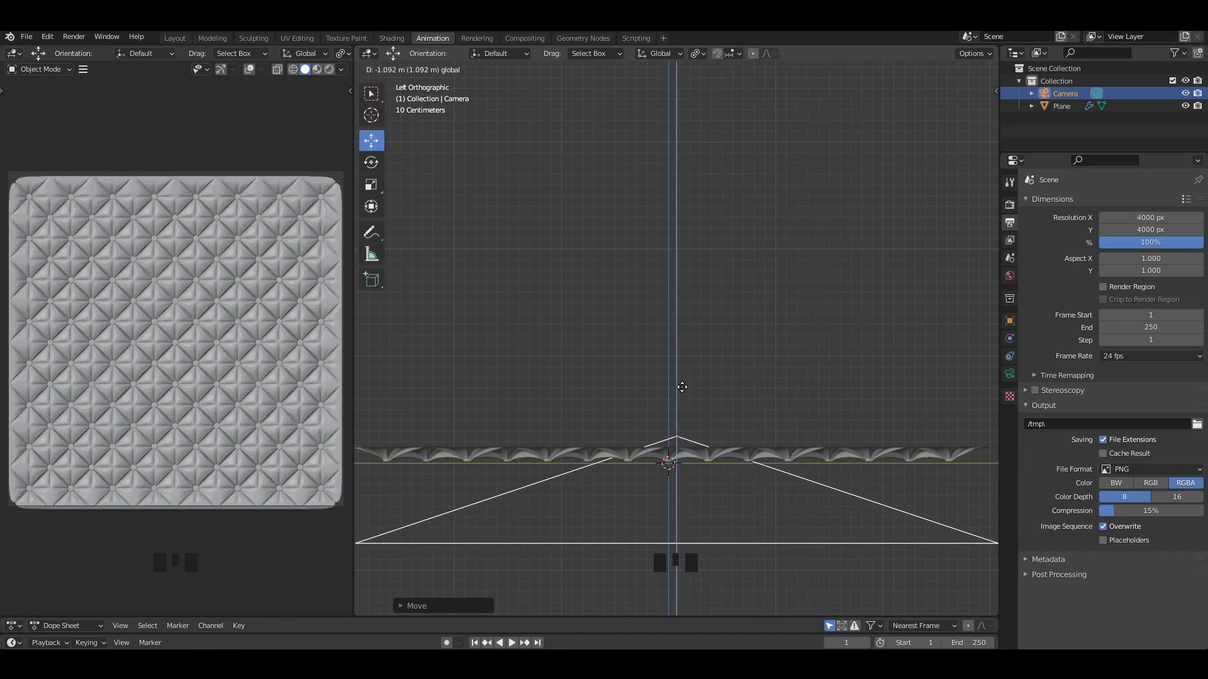
pyautogui.scroll(-1, 682, 368)
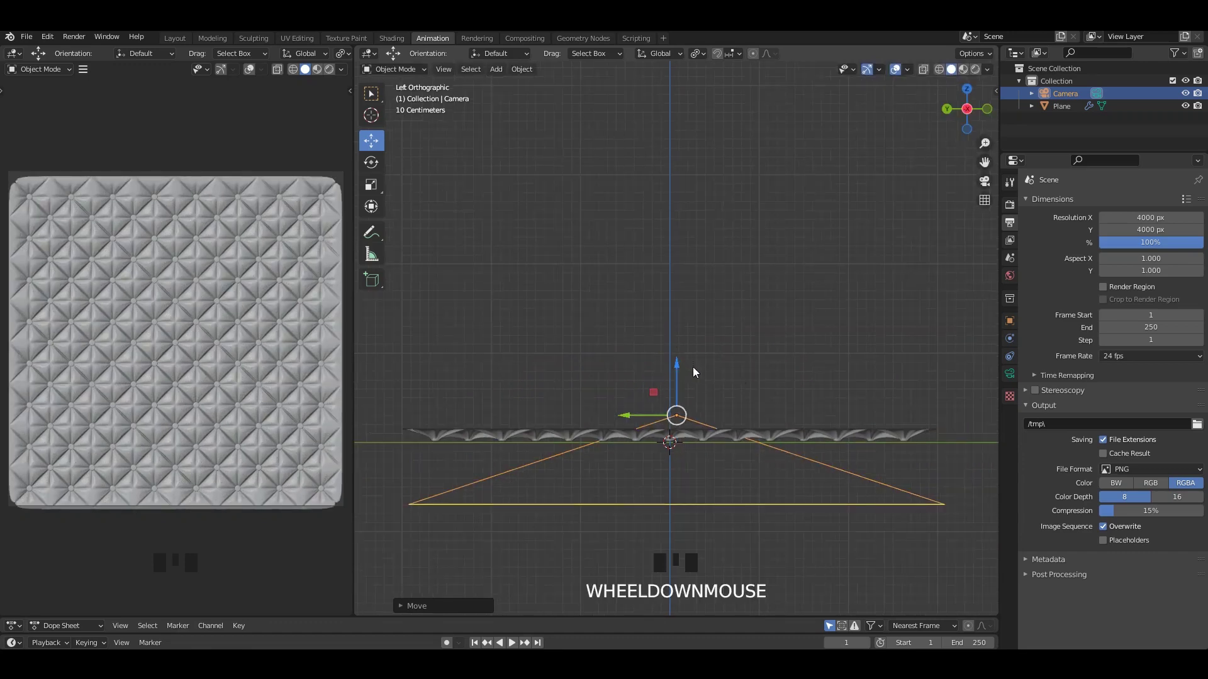
# Step: Nudge the camera along the Y axis in top view to centre its frame on the cushion
pyautogui.keyDown('alt'); pyautogui.moveTo(716, 315); pyautogui.dragTo(762, 361, button='middle'); pyautogui.keyUp('alt')
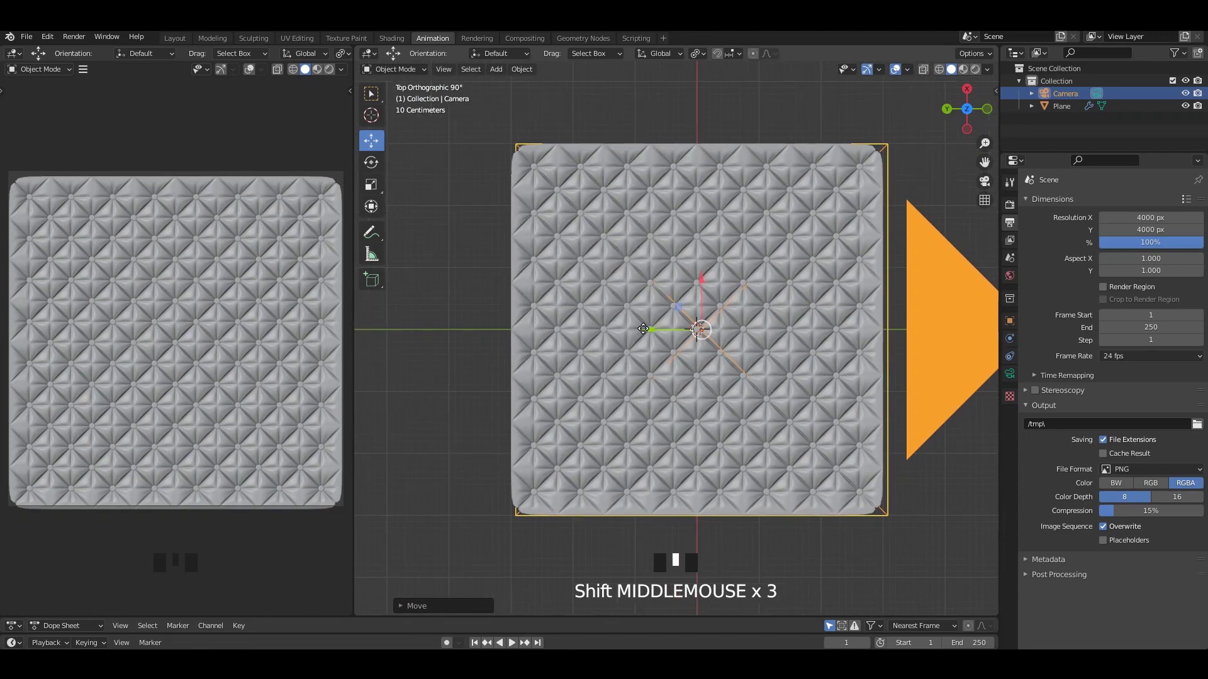
pyautogui.moveTo(643, 328); pyautogui.dragTo(642, 328)
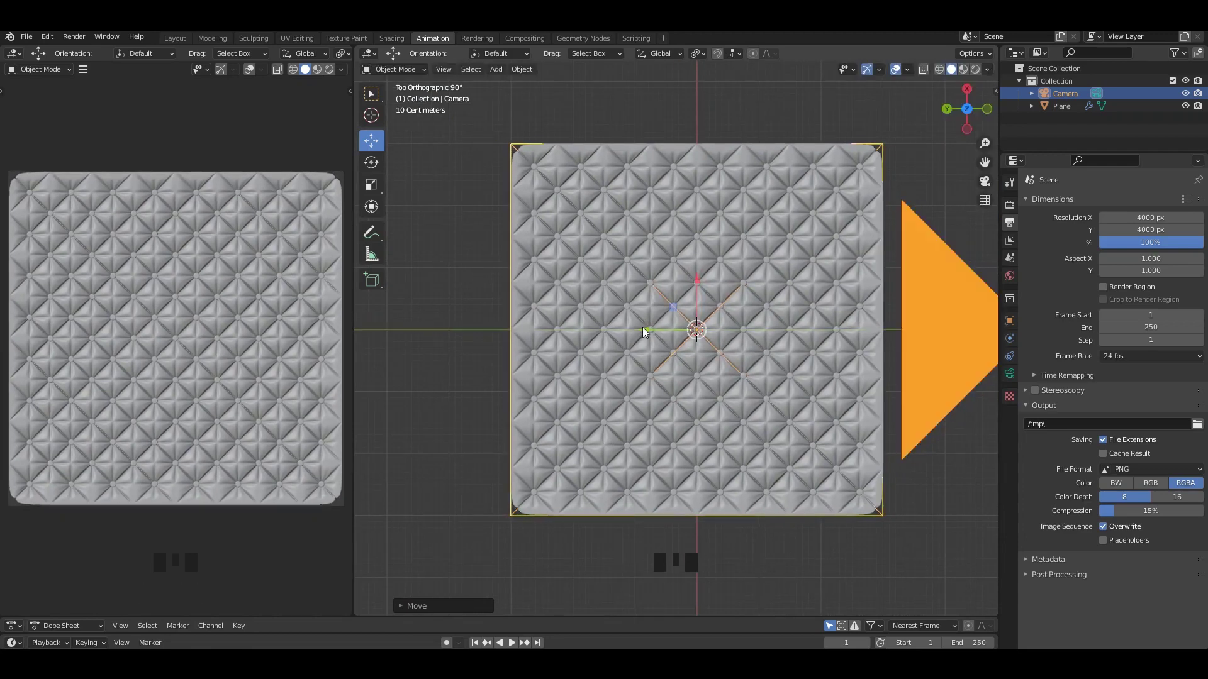
pyautogui.scroll(1, 643, 332)
pyautogui.scroll(-2, 822, 302)
# Step: Set the camera's X, Y and Z location to 0 m
pyautogui.press('n')
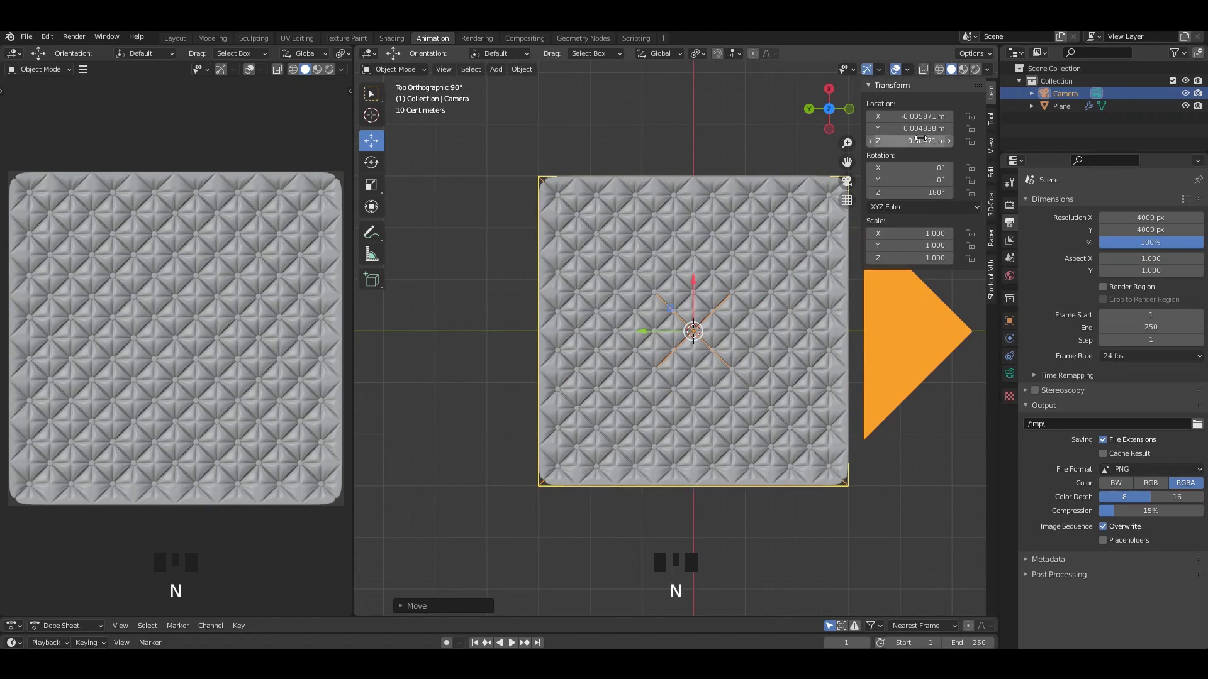
pyautogui.write('0')
pyautogui.click(950, 161)
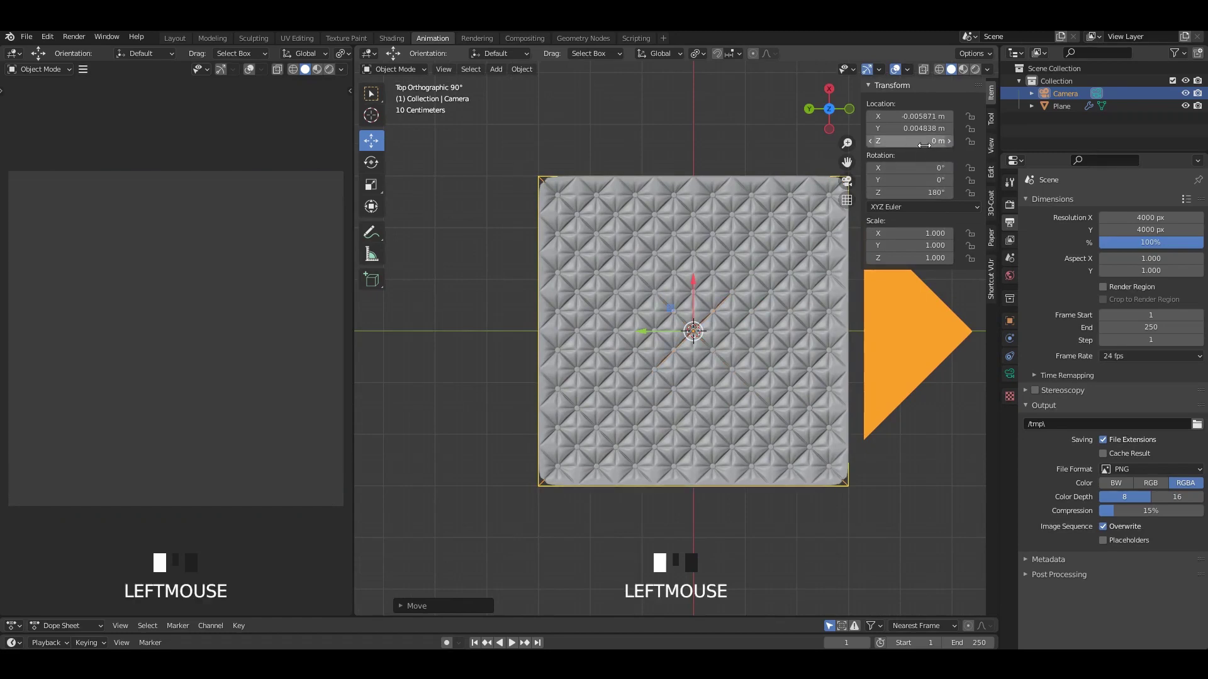
pyautogui.hotkey('ctrl', 'z')
pyautogui.click(924, 129)
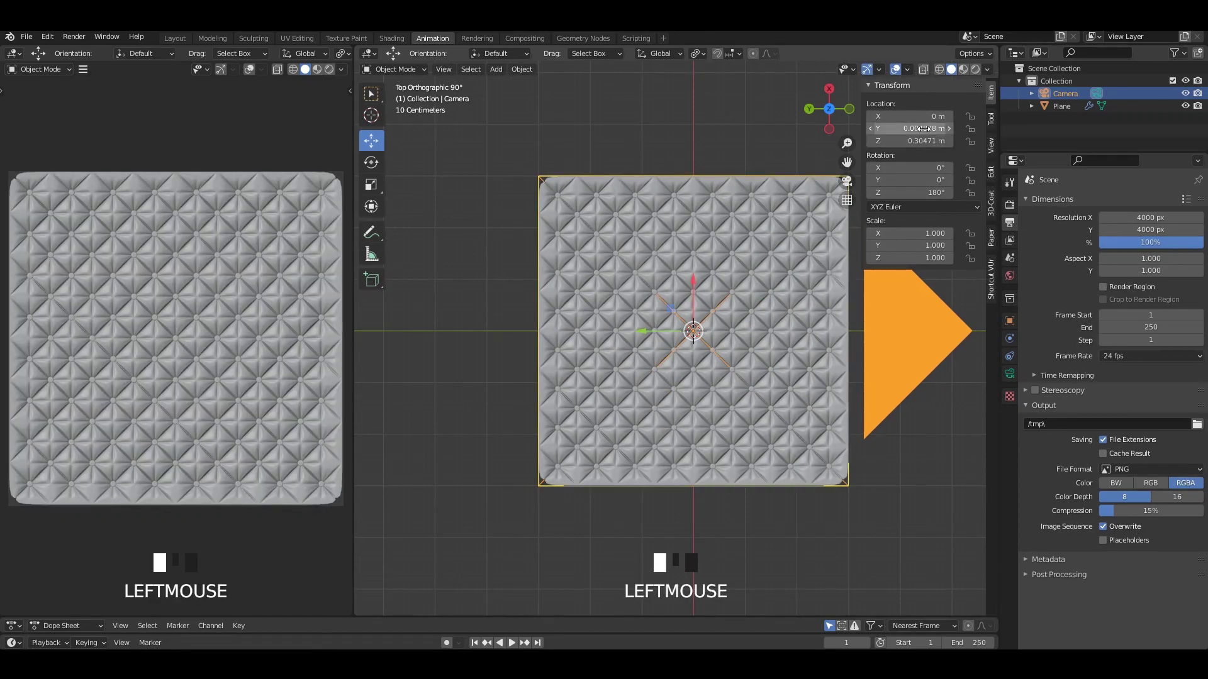
pyautogui.click(929, 142)
pyautogui.click(917, 341)
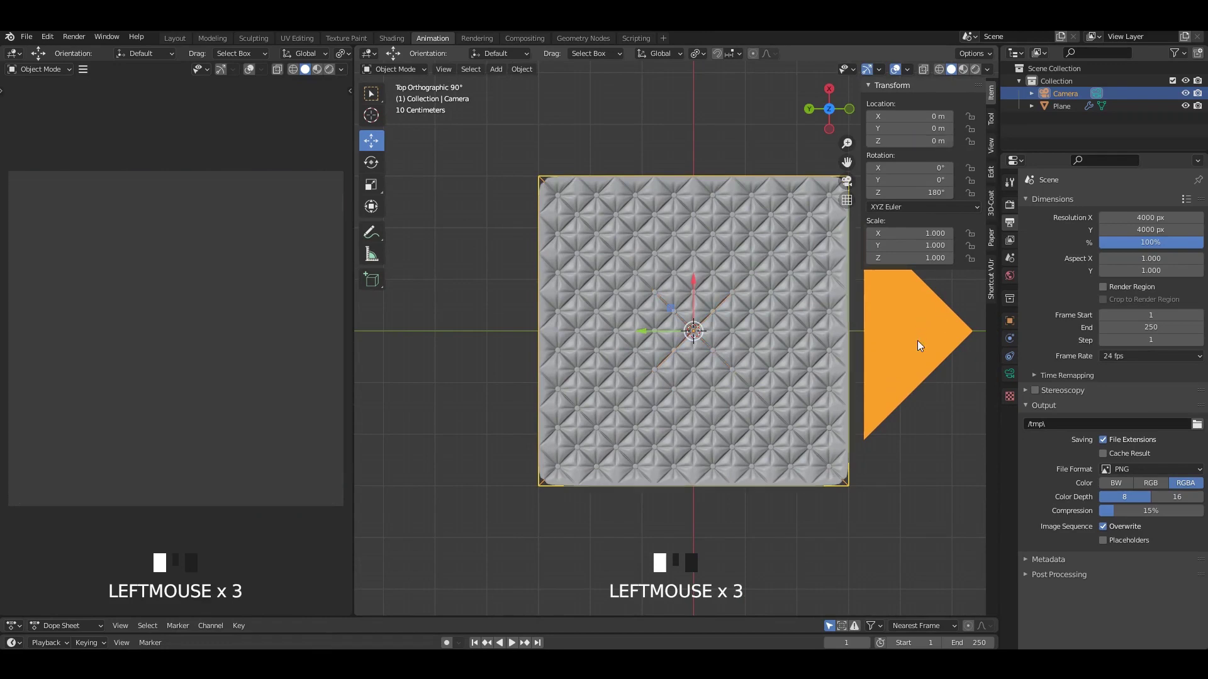
# Step: Raise the camera along Z to about 0.27 m in front view so it sits just above the cushion
pyautogui.scroll(-4, 839, 355)
pyautogui.keyDown('alt'); pyautogui.moveTo(736, 341); pyautogui.dragTo(723, 329, button='middle'); pyautogui.keyUp('alt')
pyautogui.scroll(4, 735, 417)
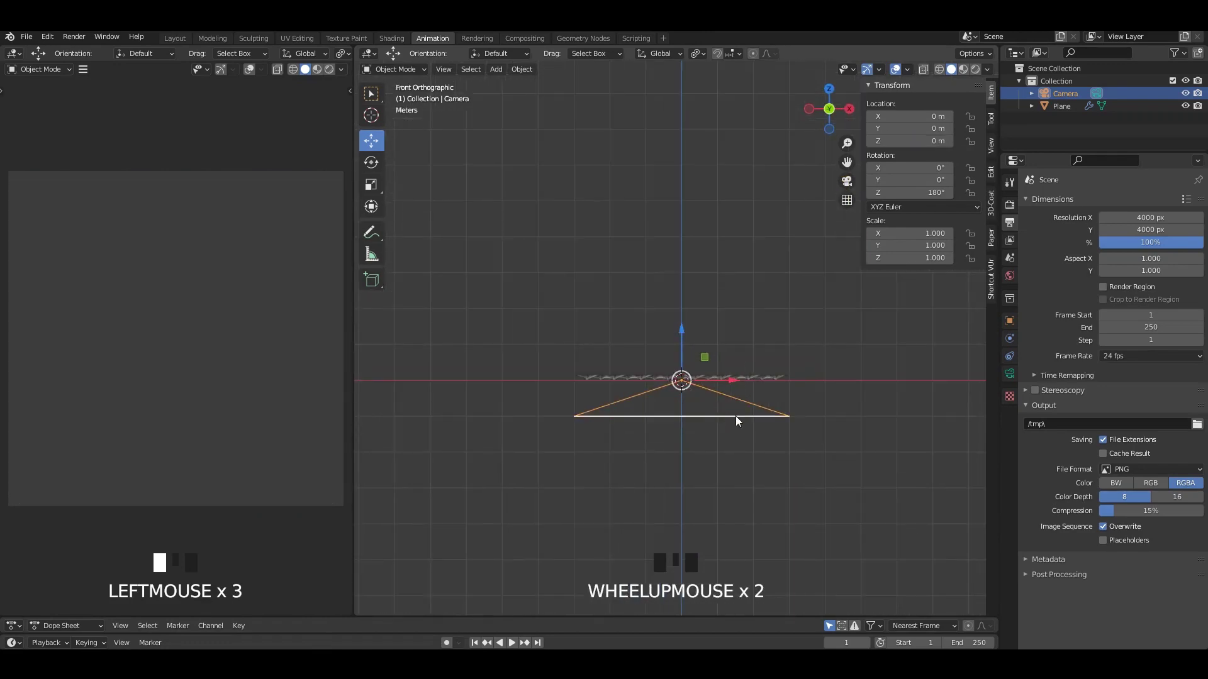
pyautogui.scroll(4, 692, 381)
pyautogui.moveTo(693, 415); pyautogui.dragTo(704, 384)
pyautogui.click(660, 327)
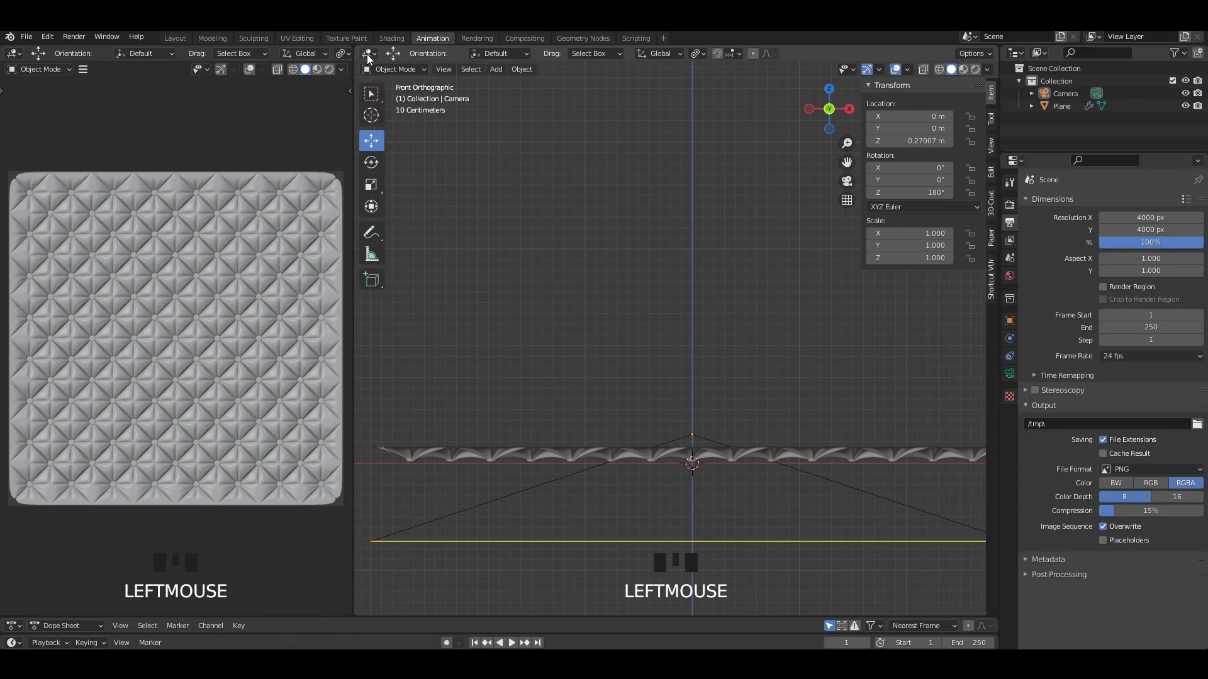
# Step: Switch the camera viewport to rendered shading and turn the larger viewport into a Shader Editor
pyautogui.click(326, 69)
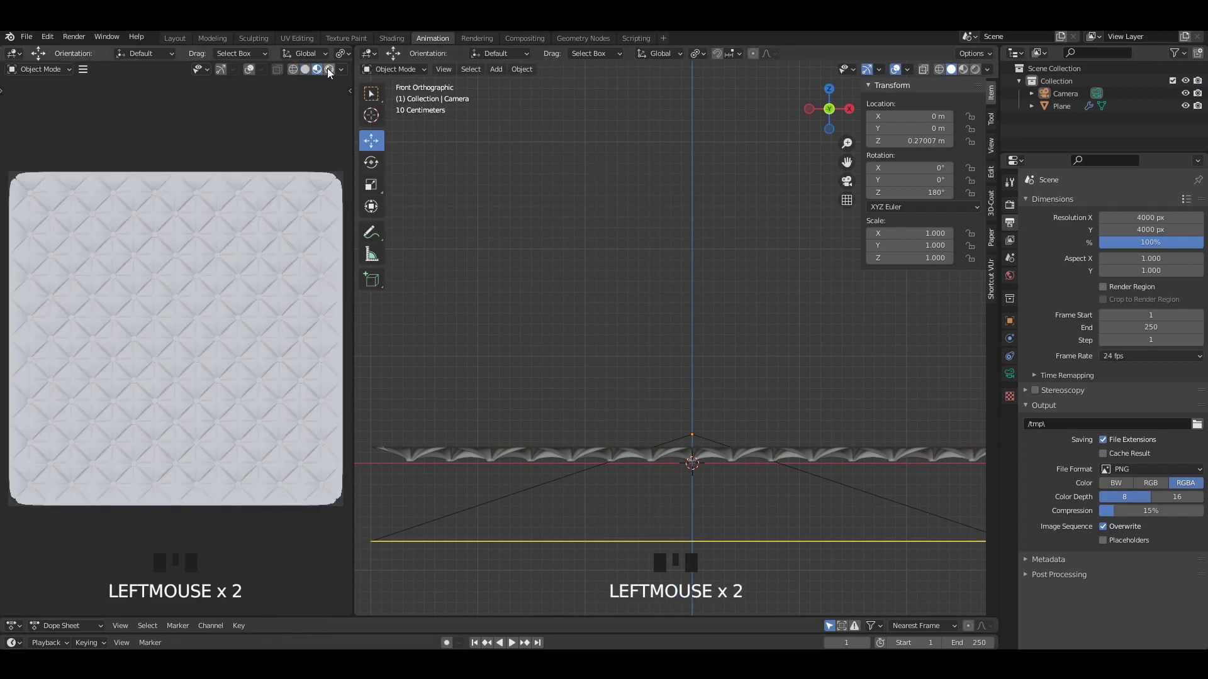
pyautogui.click(367, 76)
pyautogui.click(368, 53)
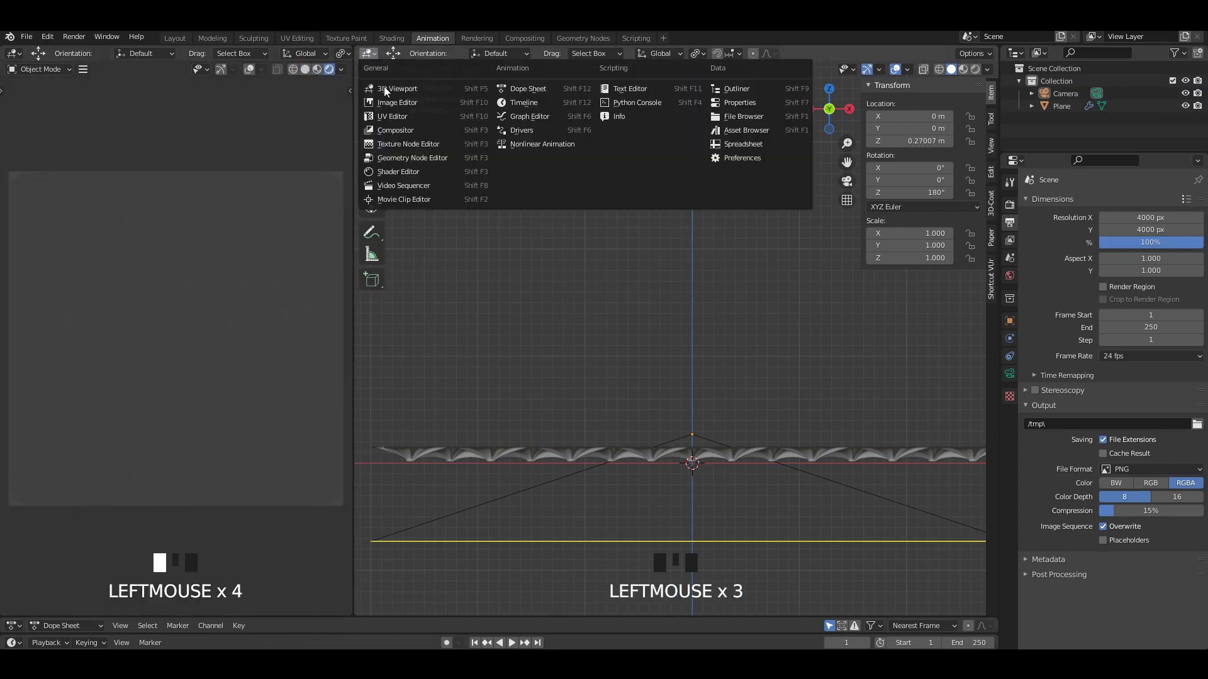
pyautogui.click(398, 171)
pyautogui.press('n')
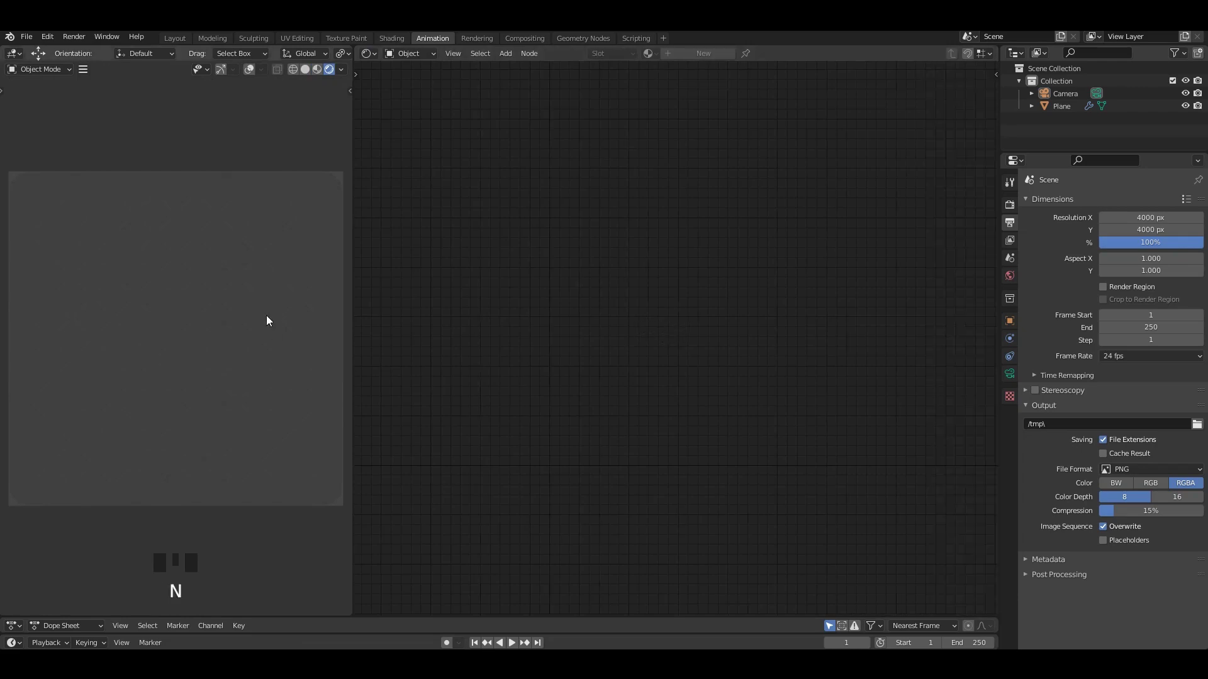
# Step: Select the cushion plane and create a new material for it
pyautogui.click(282, 284)
pyautogui.click(704, 54)
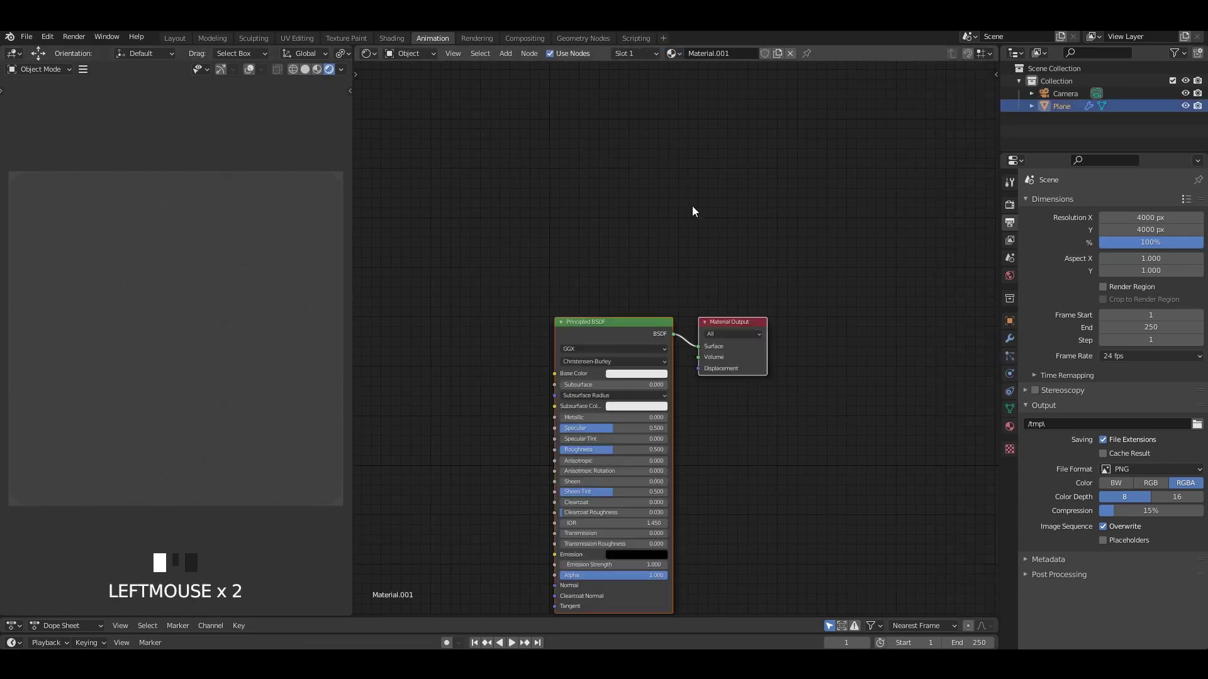
pyautogui.moveTo(763, 245); pyautogui.dragTo(834, 159, button='middle')
pyautogui.scroll(3, 811, 250)
pyautogui.click(675, 238)
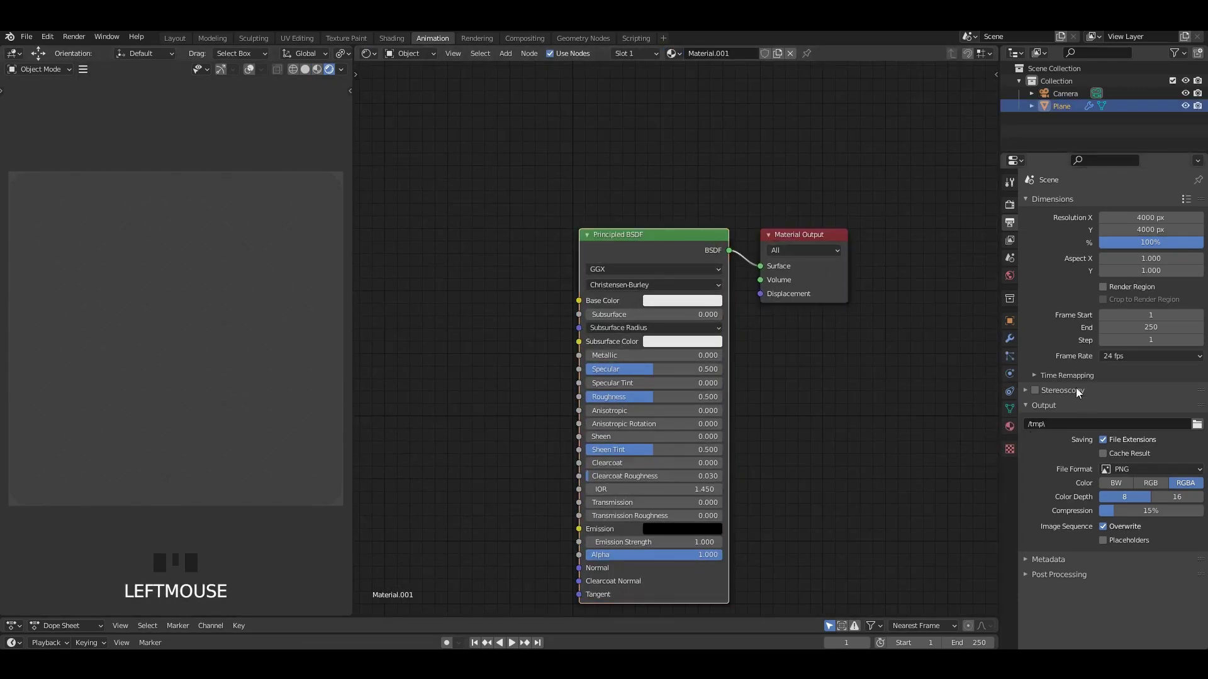
# Step: Replace the material's Principled BSDF surface shader with Emission
pyautogui.click(1009, 277)
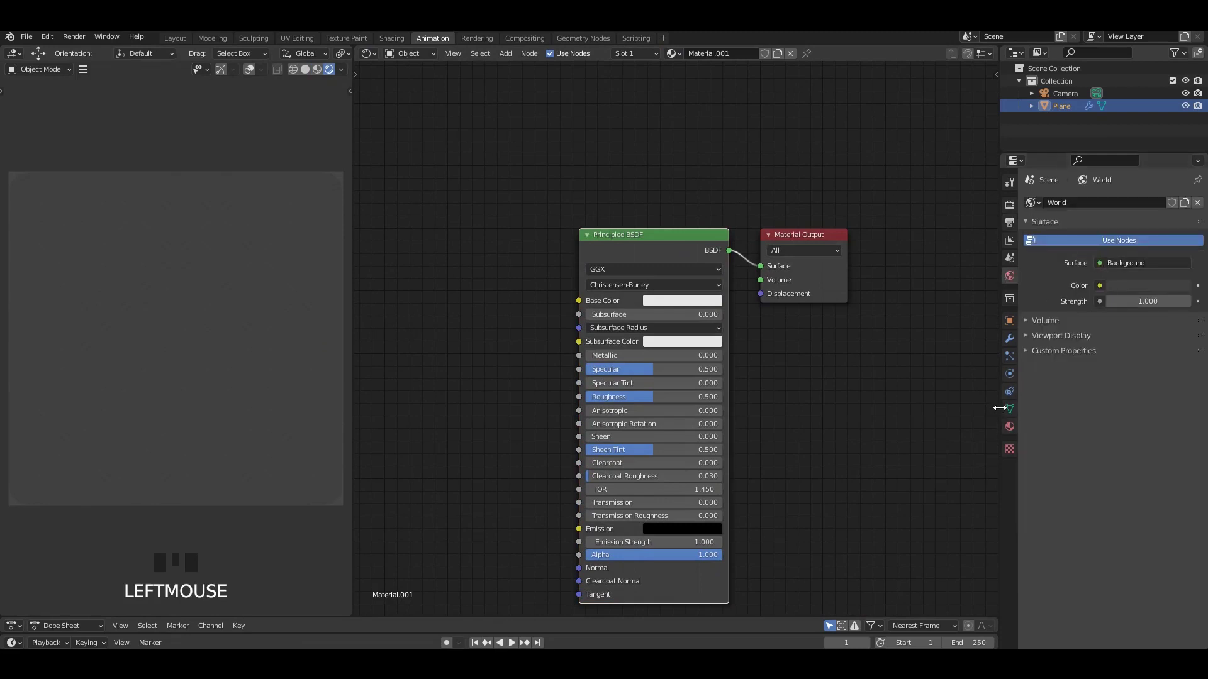
pyautogui.click(1009, 427)
pyautogui.click(1140, 332)
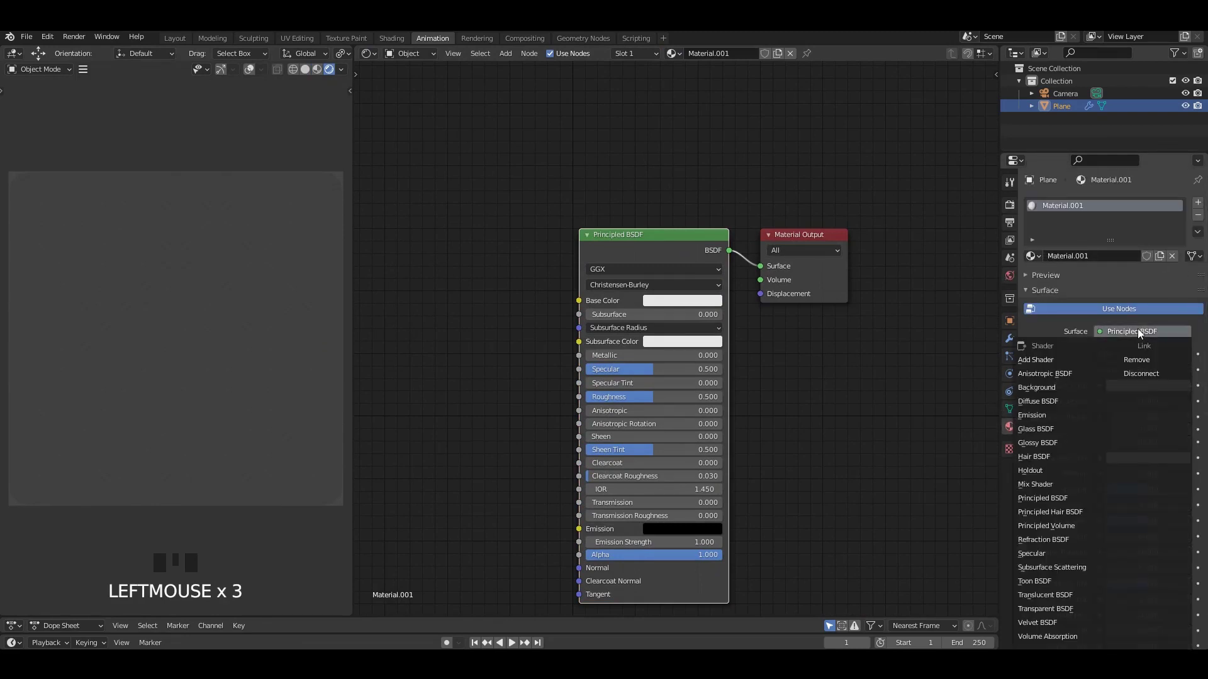
pyautogui.click(1058, 414)
pyautogui.scroll(4, 695, 334)
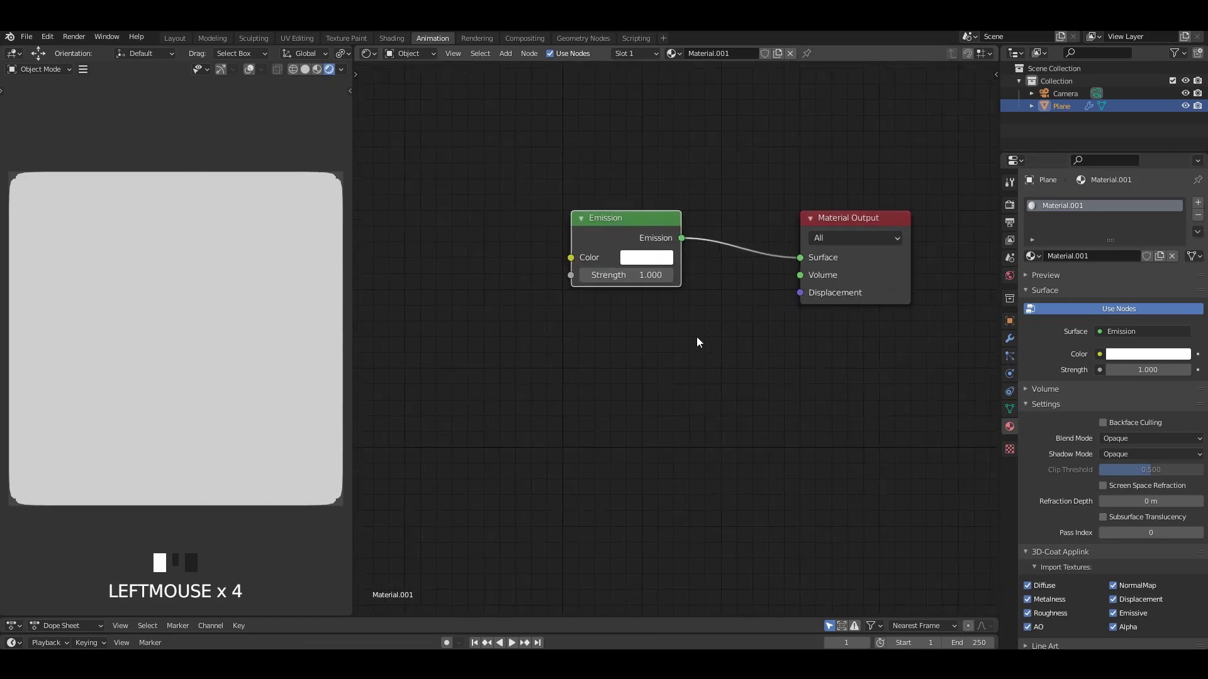
pyautogui.scroll(-2, 692, 252)
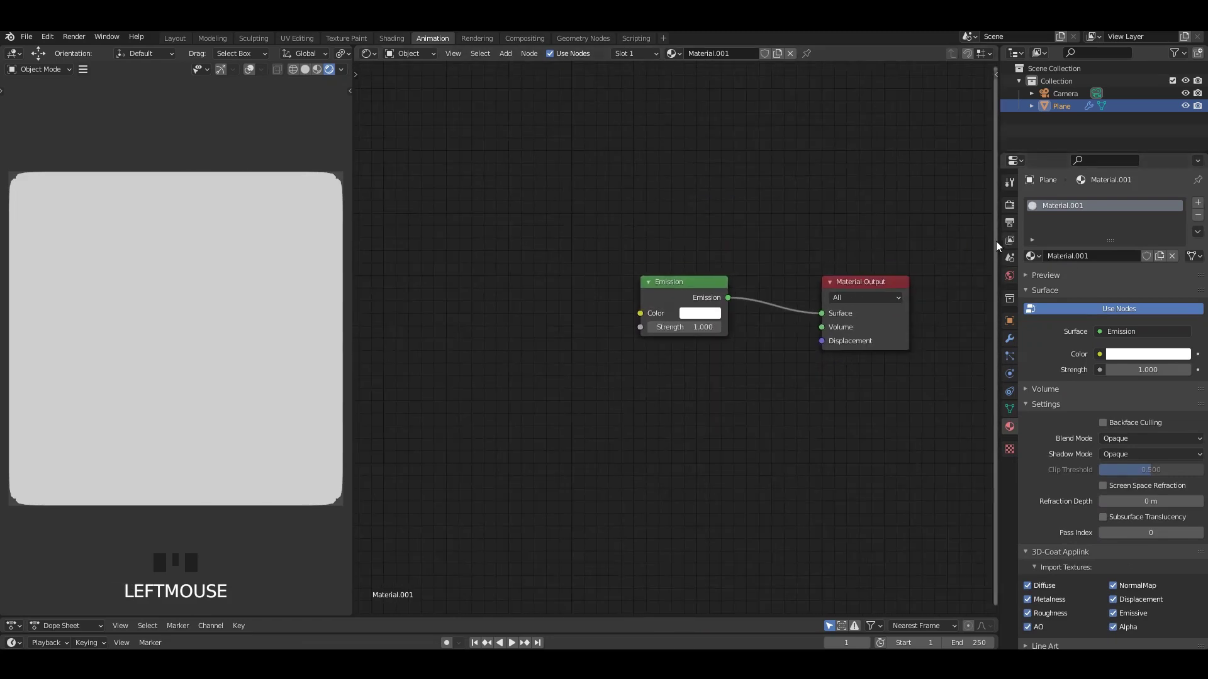
# Step: Widen the node editor and add a Camera Data node to the left of the Emission node
pyautogui.moveTo(1005, 243); pyautogui.dragTo(1058, 243)
pyautogui.scroll(2, 803, 273)
pyautogui.moveTo(721, 271); pyautogui.dragTo(760, 303)
pyautogui.moveTo(747, 222); pyautogui.dragTo(771, 221, button='middle')
pyautogui.hotkey('shift', 'a')
pyautogui.click(772, 221)
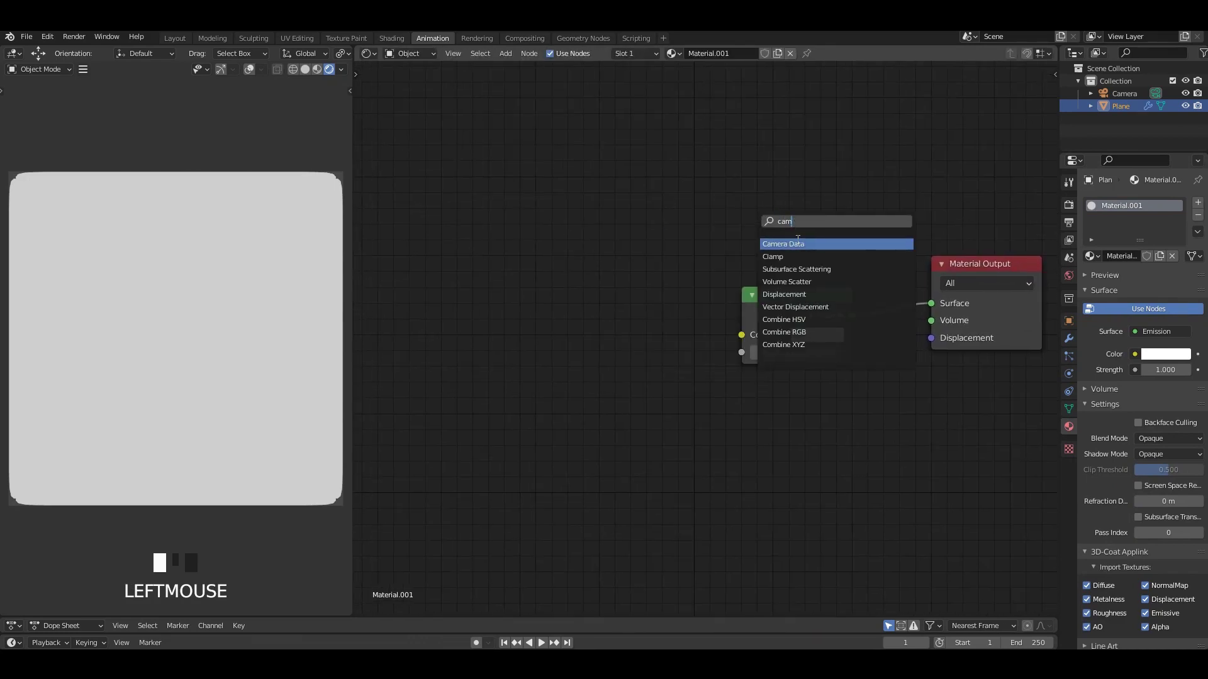
pyautogui.write('cam')
pyautogui.click(800, 243)
pyautogui.click(629, 277)
# Step: Add a Map Range node between the Camera Data and Emission nodes
pyautogui.hotkey('shift', 'a')
pyautogui.click(613, 267)
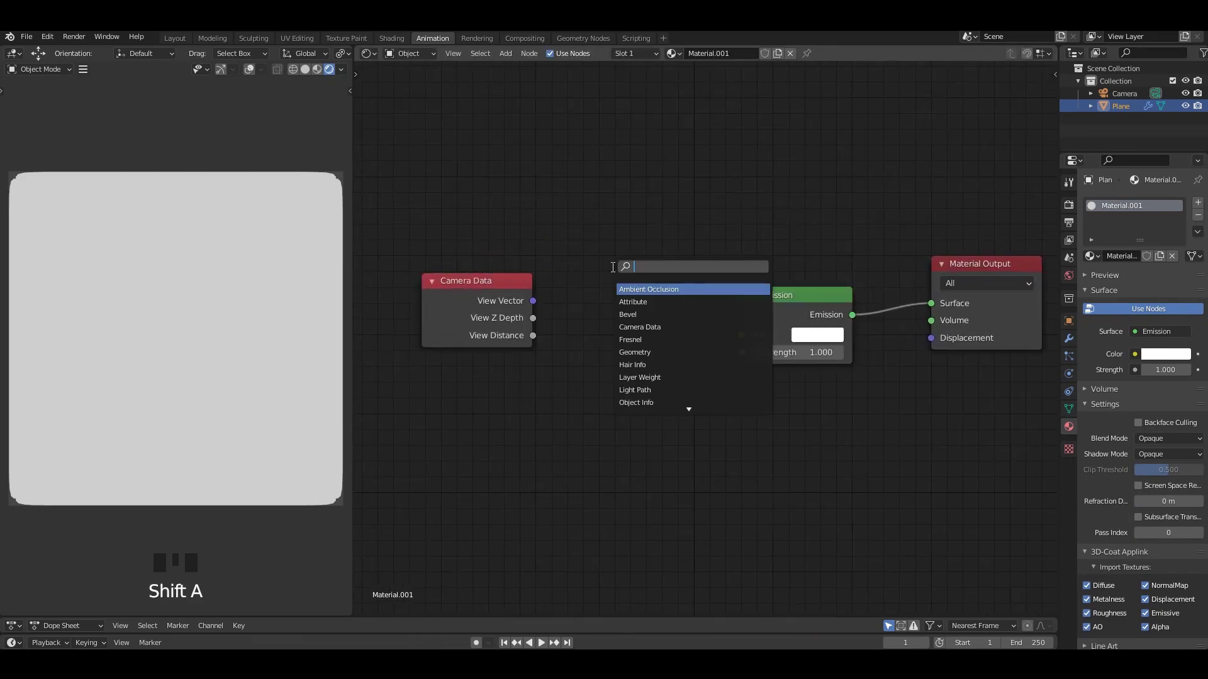
pyautogui.write('map')
pyautogui.press('Down')
pyautogui.press('Down')
pyautogui.press('Return')
pyautogui.click(613, 280)
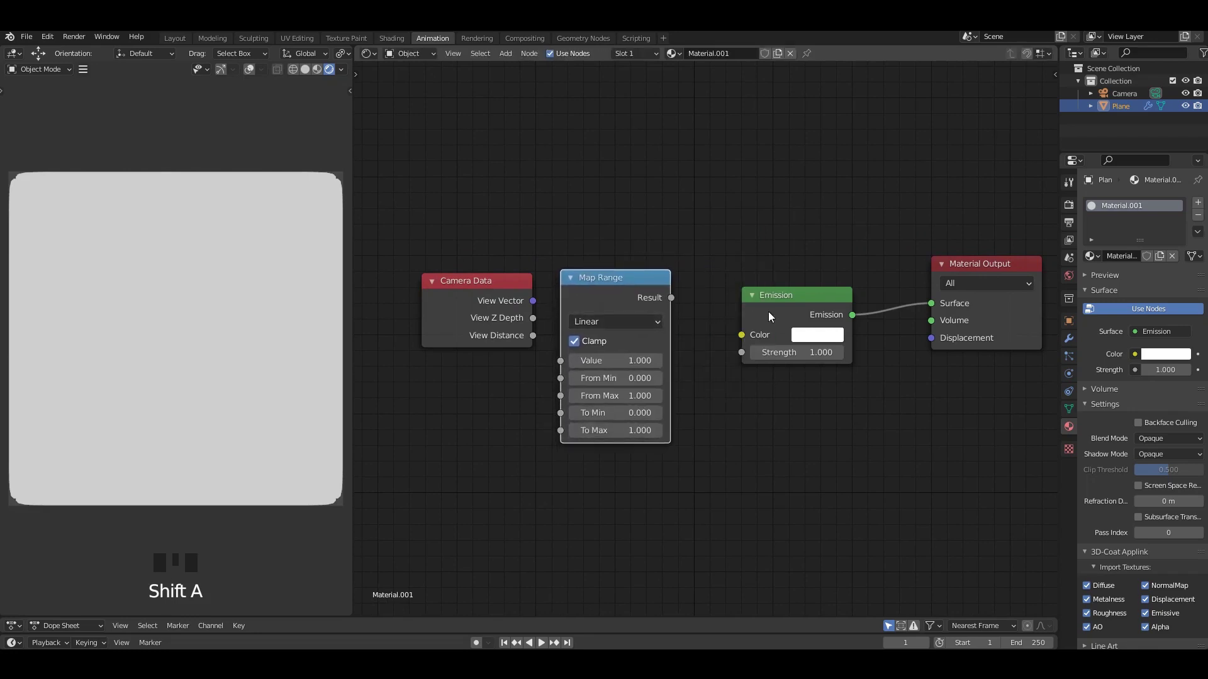
# Step: Add an Invert node between the Map Range and Emission nodes
pyautogui.moveTo(774, 296); pyautogui.dragTo(788, 303)
pyautogui.click(787, 260)
pyautogui.hotkey('shift', 'a')
pyautogui.click(787, 258)
pyautogui.write('in')
pyautogui.click(802, 276)
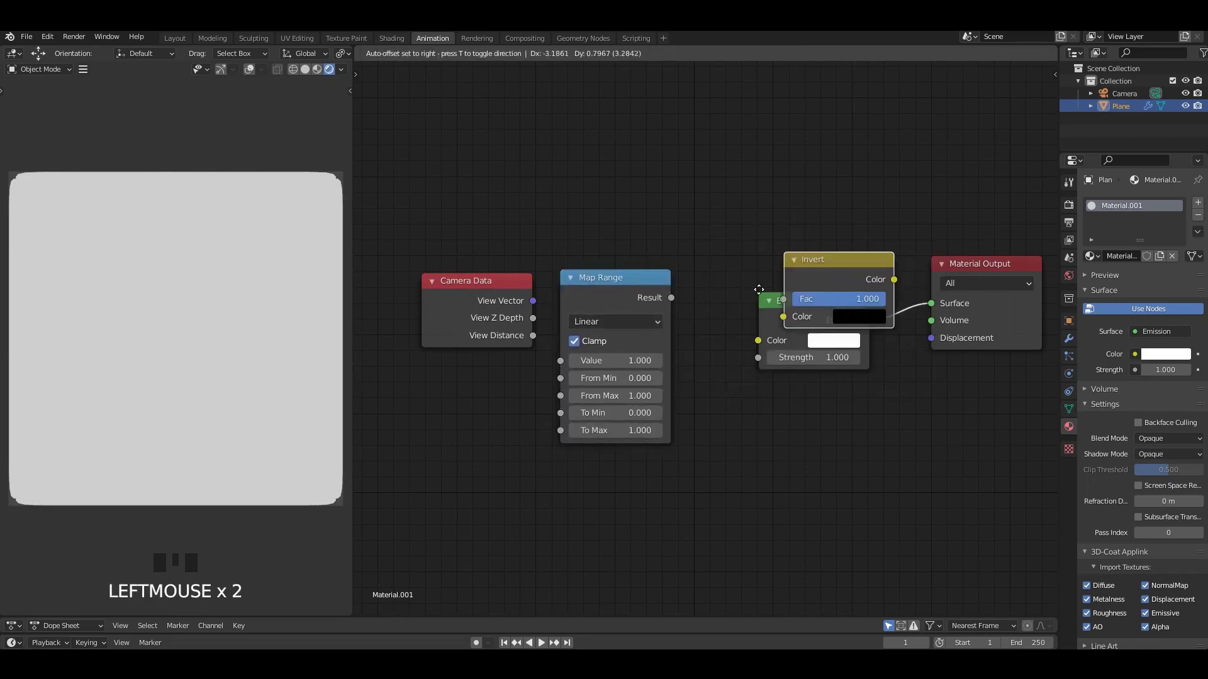
pyautogui.click(673, 319)
# Step: Connect Camera Data's View Z Depth to the Map Range Value, and the Map Range Result to the Invert Color input
pyautogui.moveTo(654, 315); pyautogui.dragTo(591, 316)
pyautogui.hotkey('ctrl', 's')
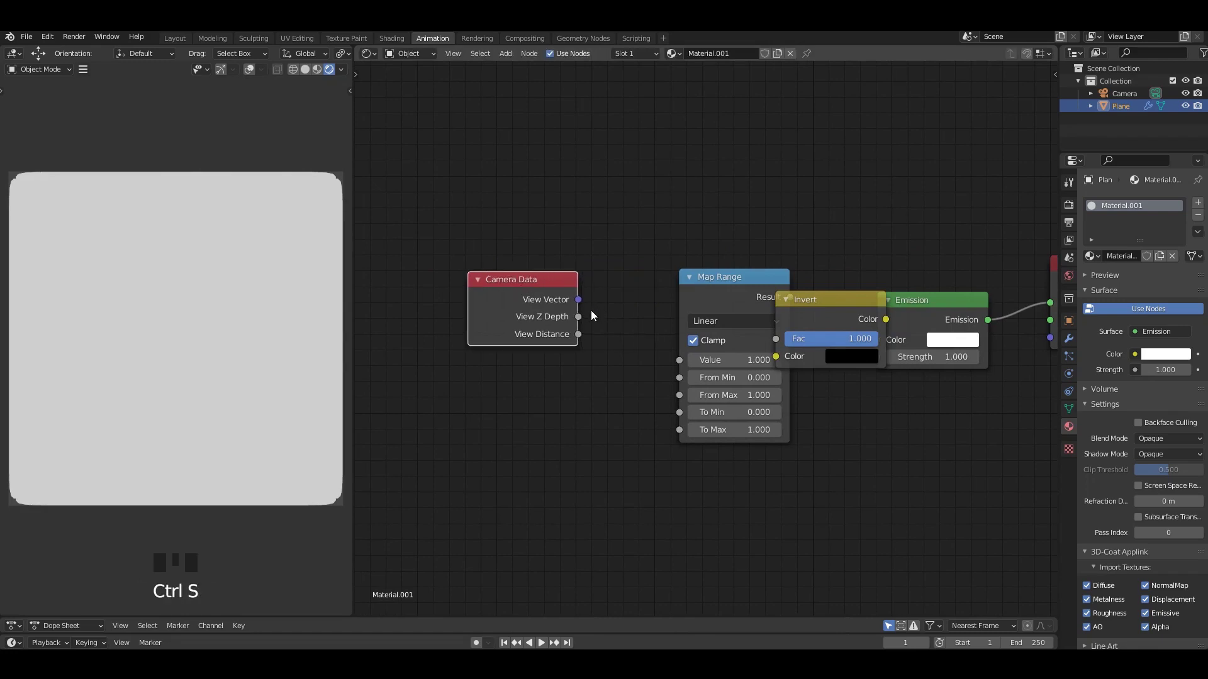
pyautogui.moveTo(676, 364); pyautogui.dragTo(680, 360)
pyautogui.moveTo(738, 308); pyautogui.dragTo(677, 302)
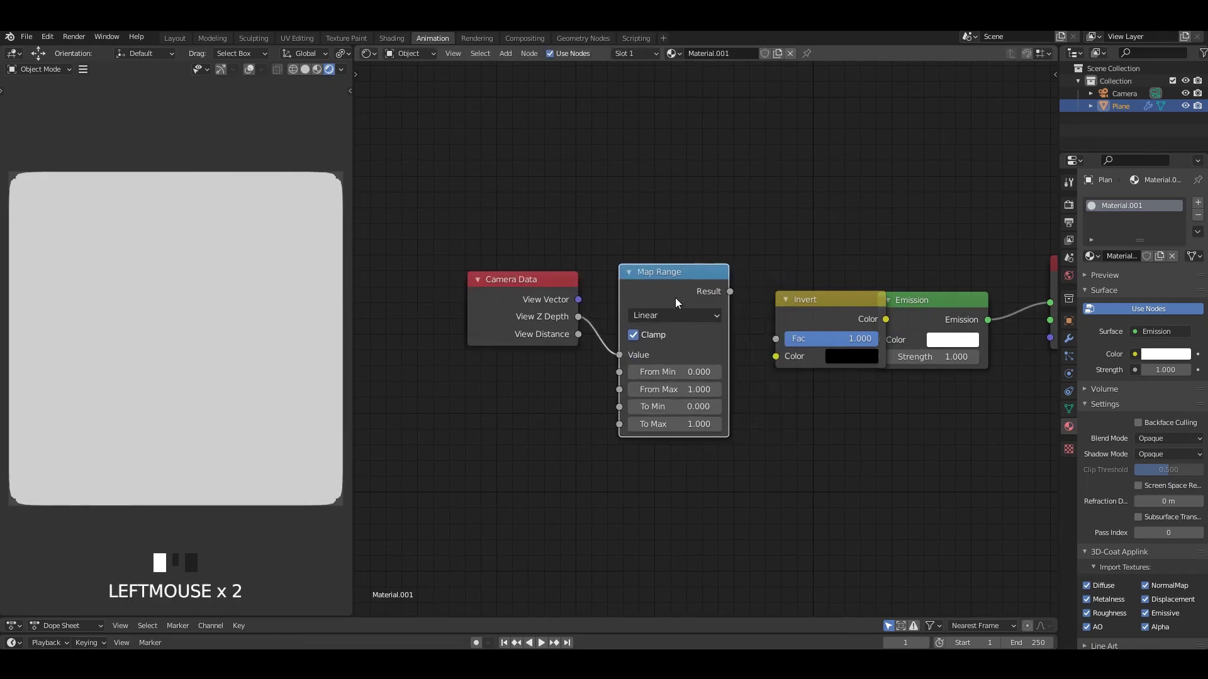
pyautogui.moveTo(773, 354); pyautogui.dragTo(775, 356)
# Step: Move the Invert node closer to Map Range and shift Emission and Material Output away from it
pyautogui.moveTo(876, 300); pyautogui.dragTo(849, 301)
pyautogui.moveTo(849, 301); pyautogui.dragTo(666, 333, button='middle')
pyautogui.moveTo(755, 265); pyautogui.dragTo(879, 354)
pyautogui.moveTo(880, 362); pyautogui.dragTo(922, 346)
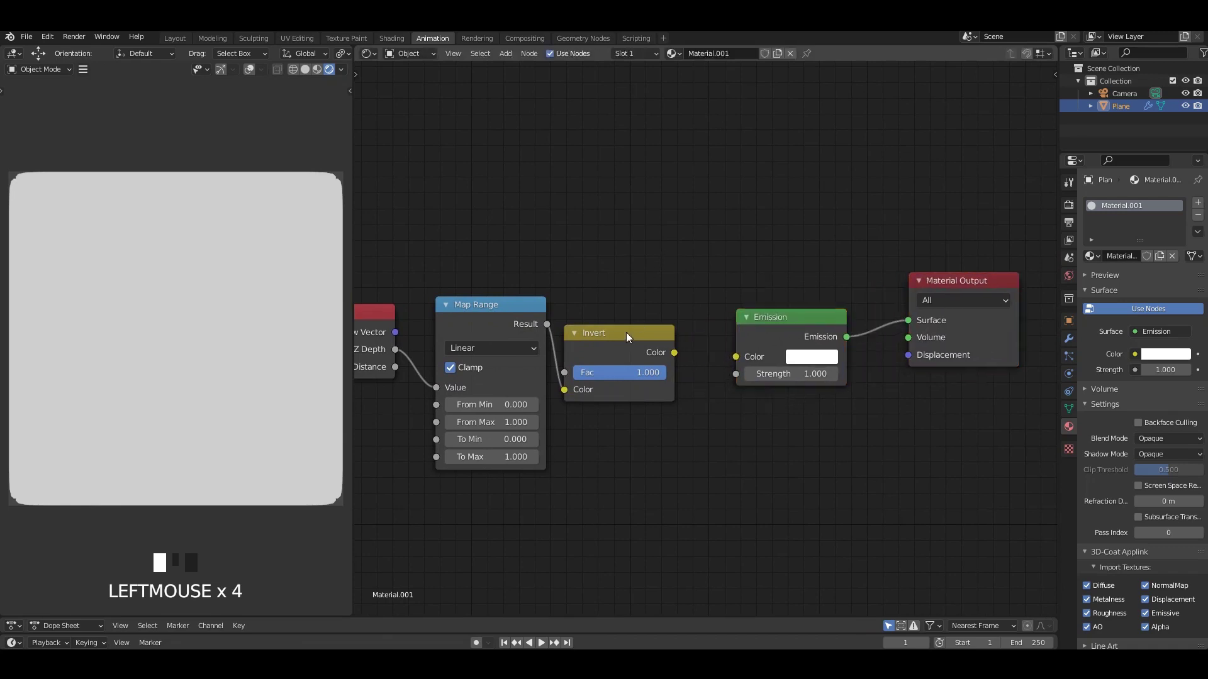
# Step: Move the Invert node closer to Emission and connect its Color output to Emission's Color input
pyautogui.moveTo(658, 347); pyautogui.dragTo(677, 337)
pyautogui.moveTo(735, 375); pyautogui.dragTo(735, 357)
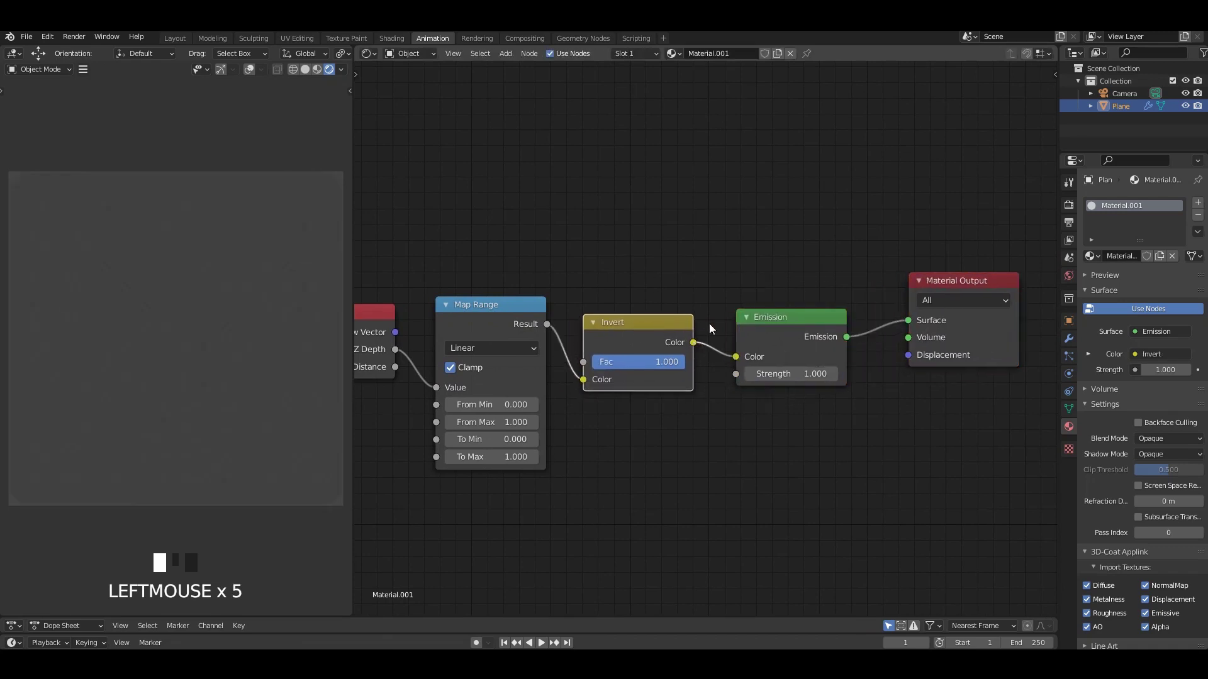
# Step: Set Map Range's From Max to 0.280, trying other interpolation types before keeping Linear
pyautogui.scroll(3, 628, 312)
pyautogui.scroll(4, 540, 400)
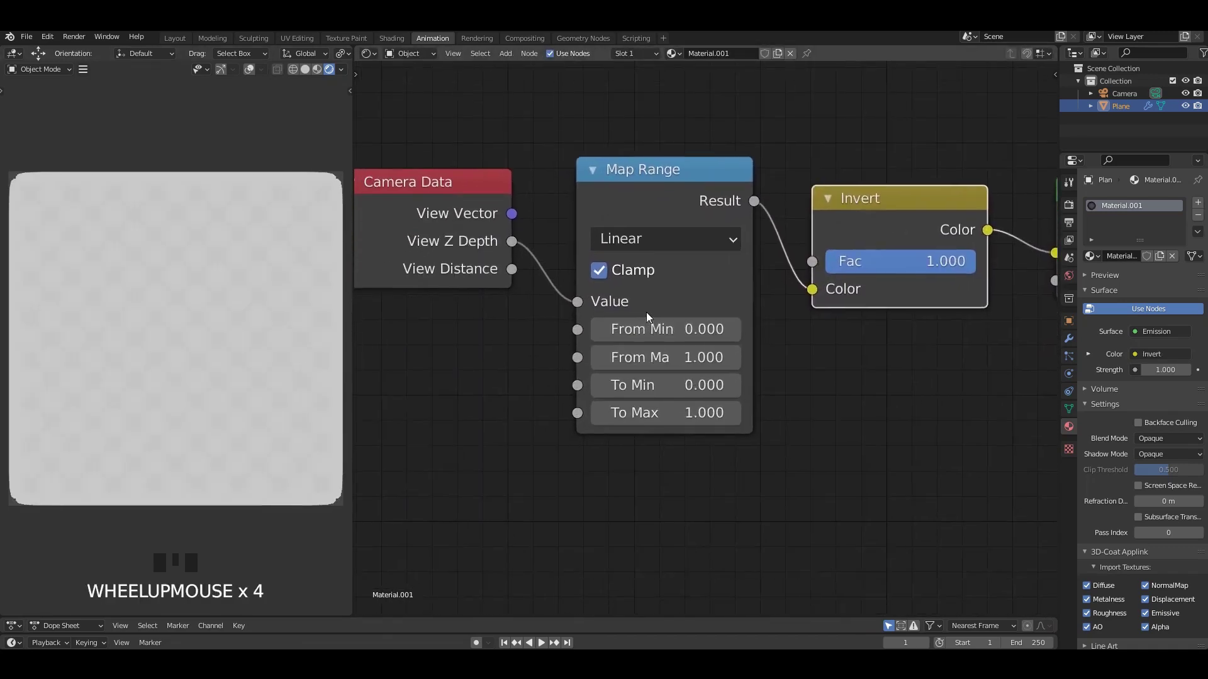
pyautogui.keyDown('shift'); pyautogui.moveTo(656, 362); pyautogui.dragTo(582, 361); pyautogui.keyUp('shift')
pyautogui.keyDown('ctrl'); pyautogui.scroll(-4, 687, 231); pyautogui.keyUp('ctrl')
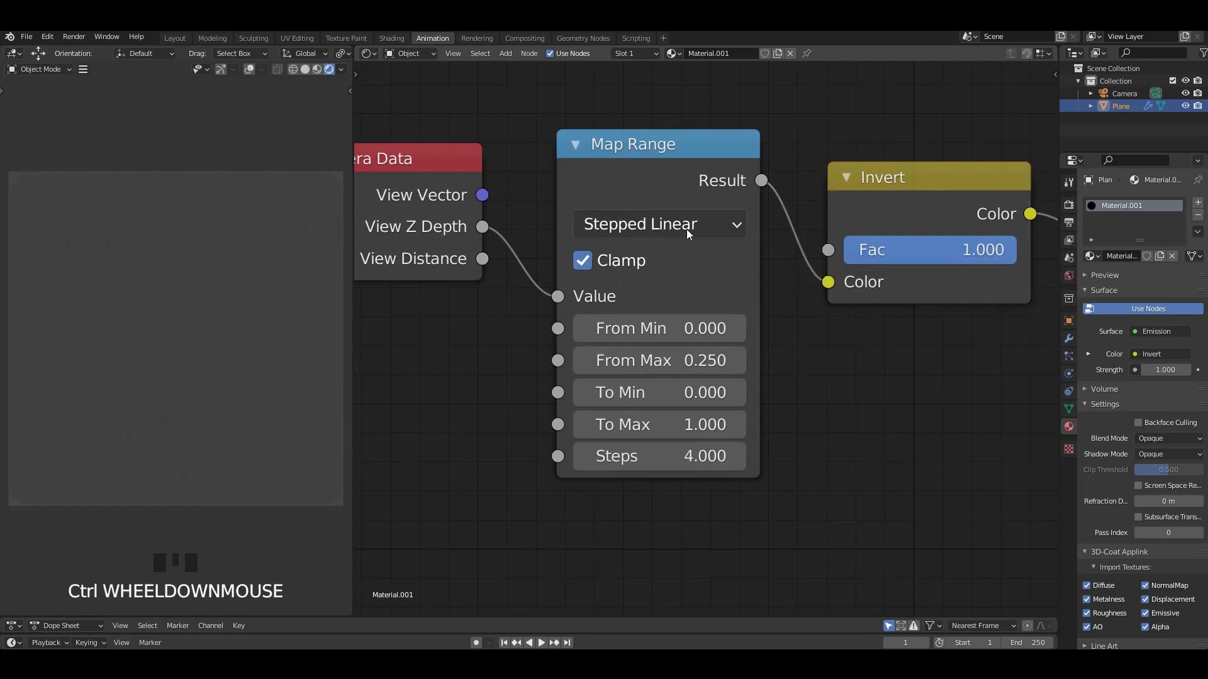
pyautogui.keyDown('ctrl'); pyautogui.scroll(1, 687, 229); pyautogui.keyUp('ctrl')
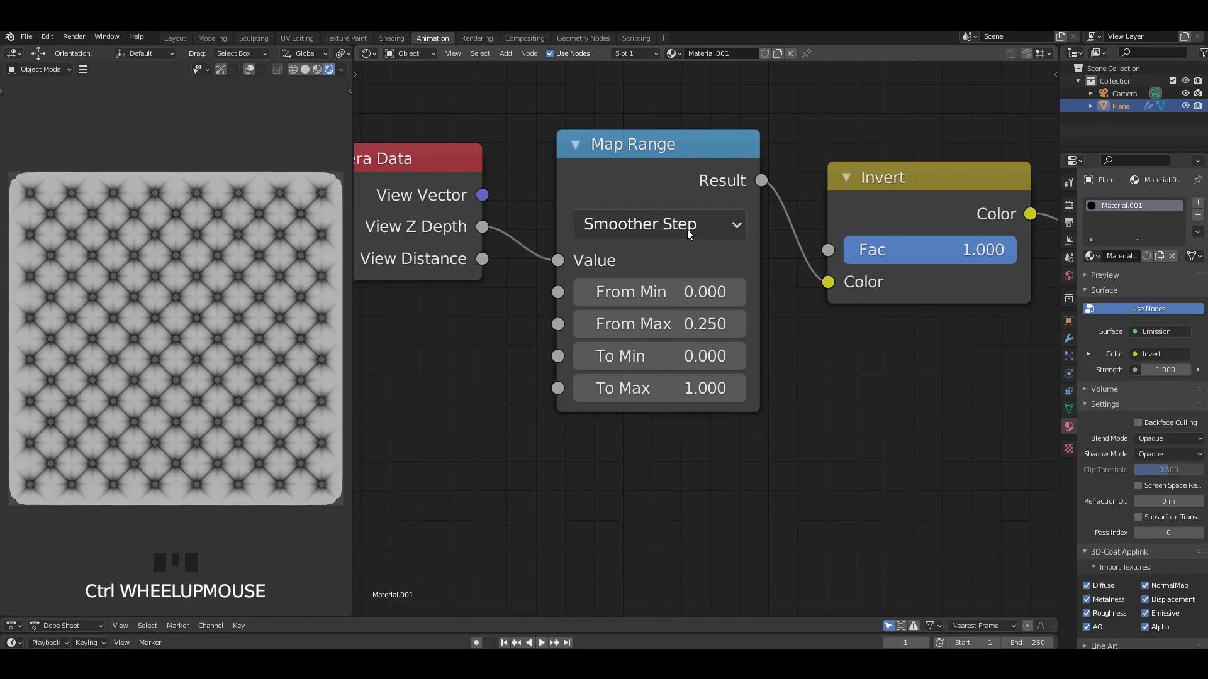
pyautogui.keyDown('ctrl'); pyautogui.scroll(-1, 687, 229); pyautogui.keyUp('ctrl')
pyautogui.keyDown('ctrl'); pyautogui.scroll(-1, 687, 229); pyautogui.keyUp('ctrl')
pyautogui.keyDown('ctrl'); pyautogui.scroll(1, 687, 229); pyautogui.keyUp('ctrl')
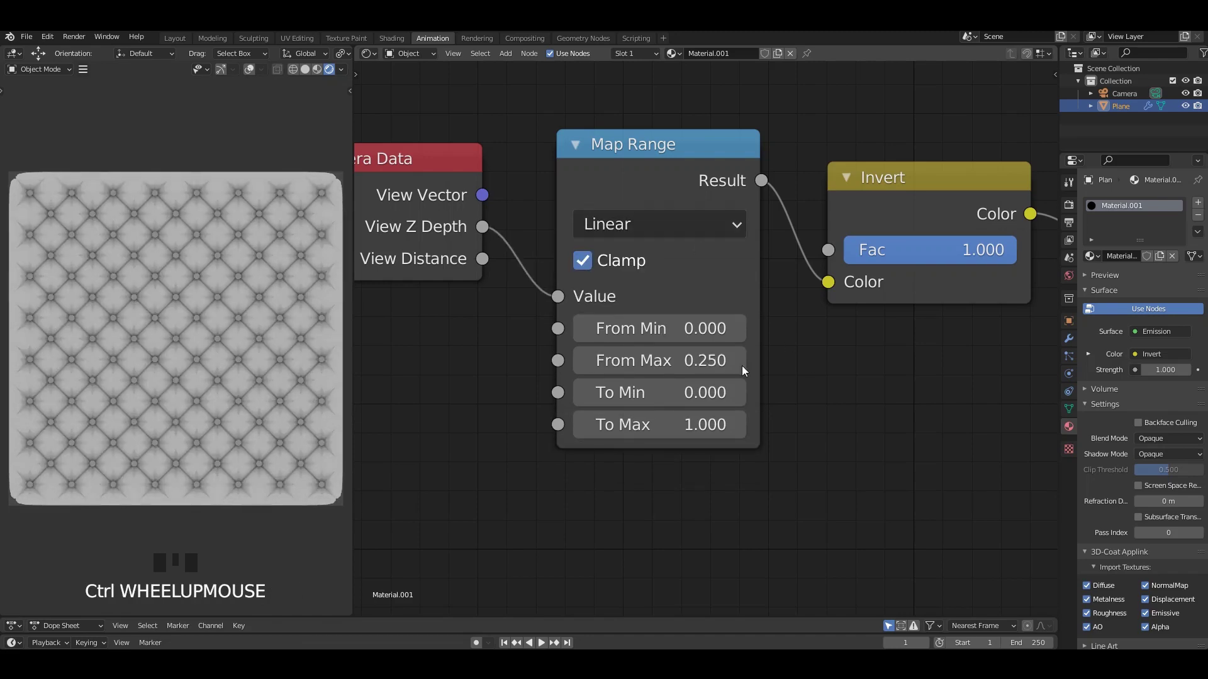
pyautogui.keyDown('shift'); pyautogui.moveTo(742, 364); pyautogui.dragTo(681, 364); pyautogui.keyUp('shift')
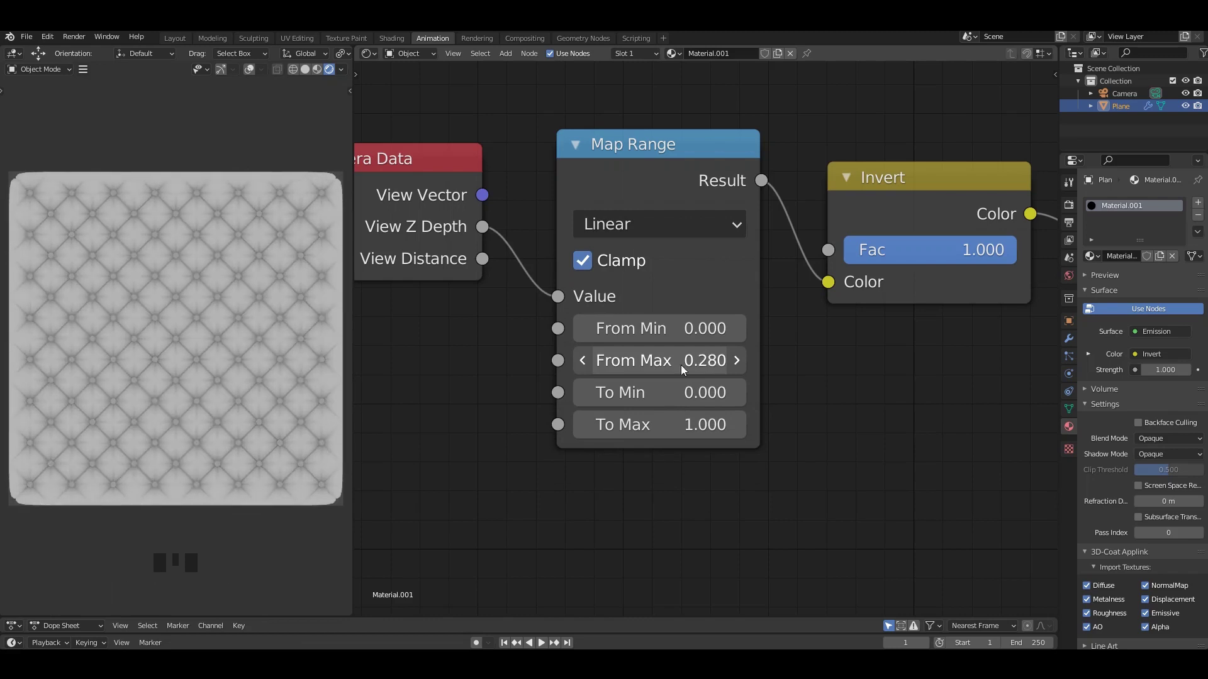
pyautogui.moveTo(888, 372); pyautogui.dragTo(879, 371, button='middle')
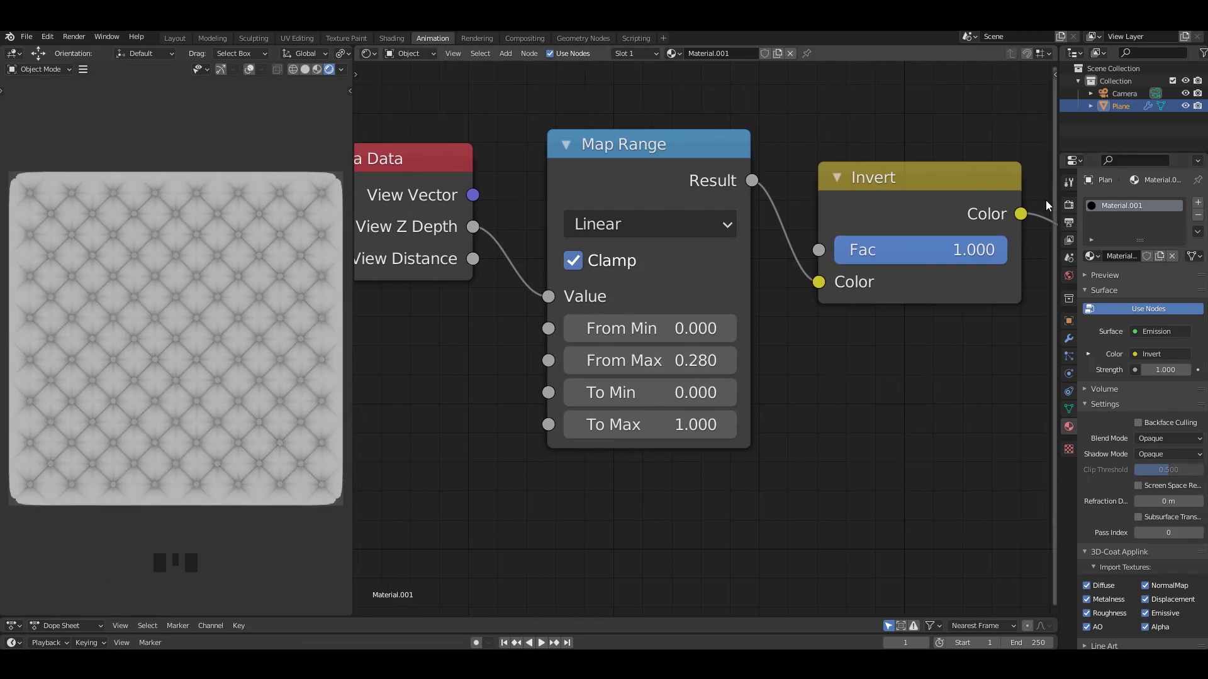
# Step: Set the scene's colour management look to Very High Contrast in the render properties
pyautogui.moveTo(1057, 200); pyautogui.dragTo(1001, 202)
pyautogui.click(1014, 204)
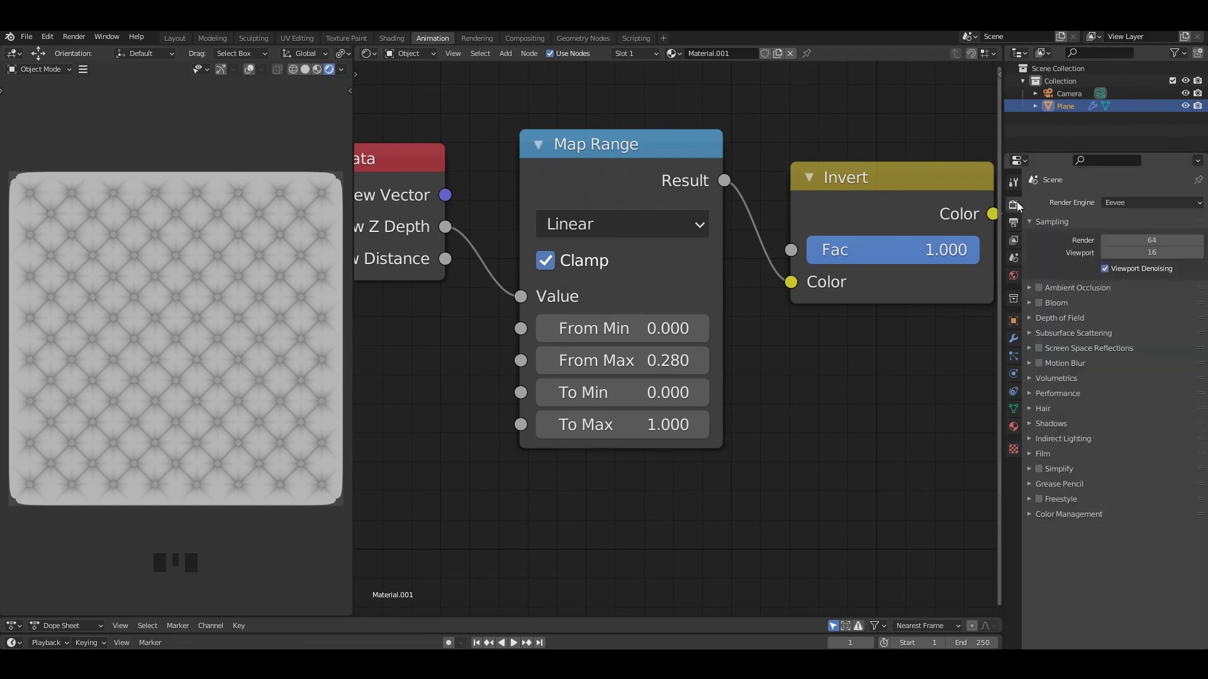
pyautogui.click(1052, 423)
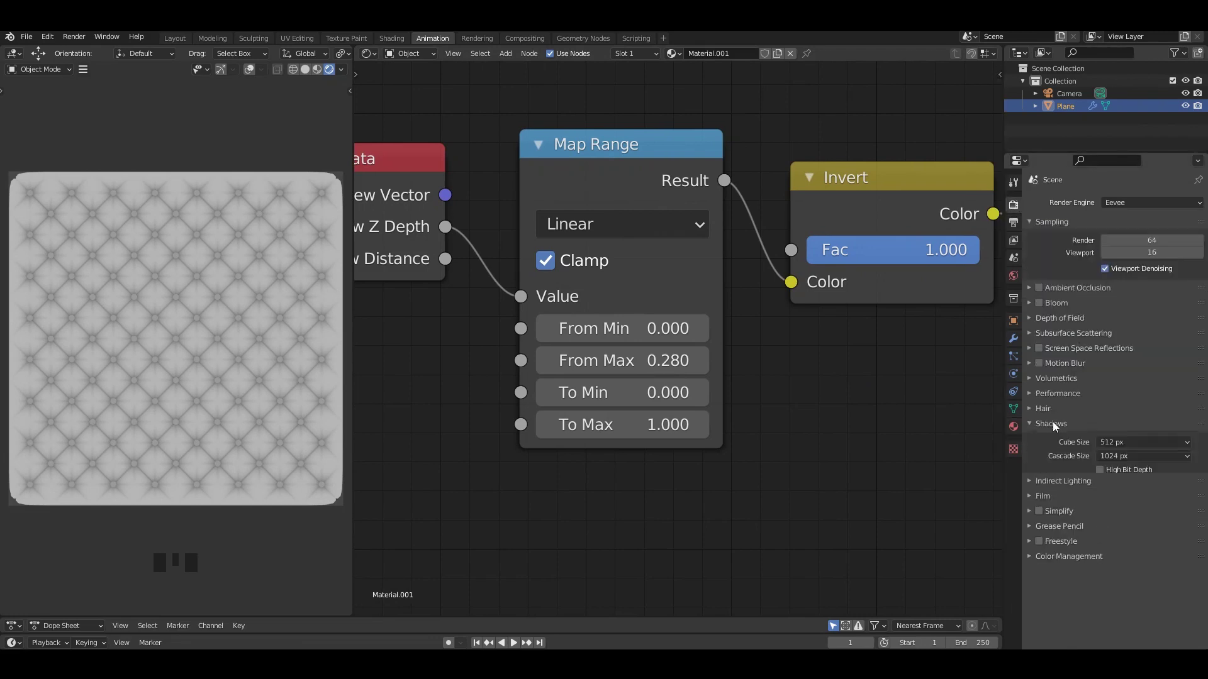
pyautogui.click(1058, 424)
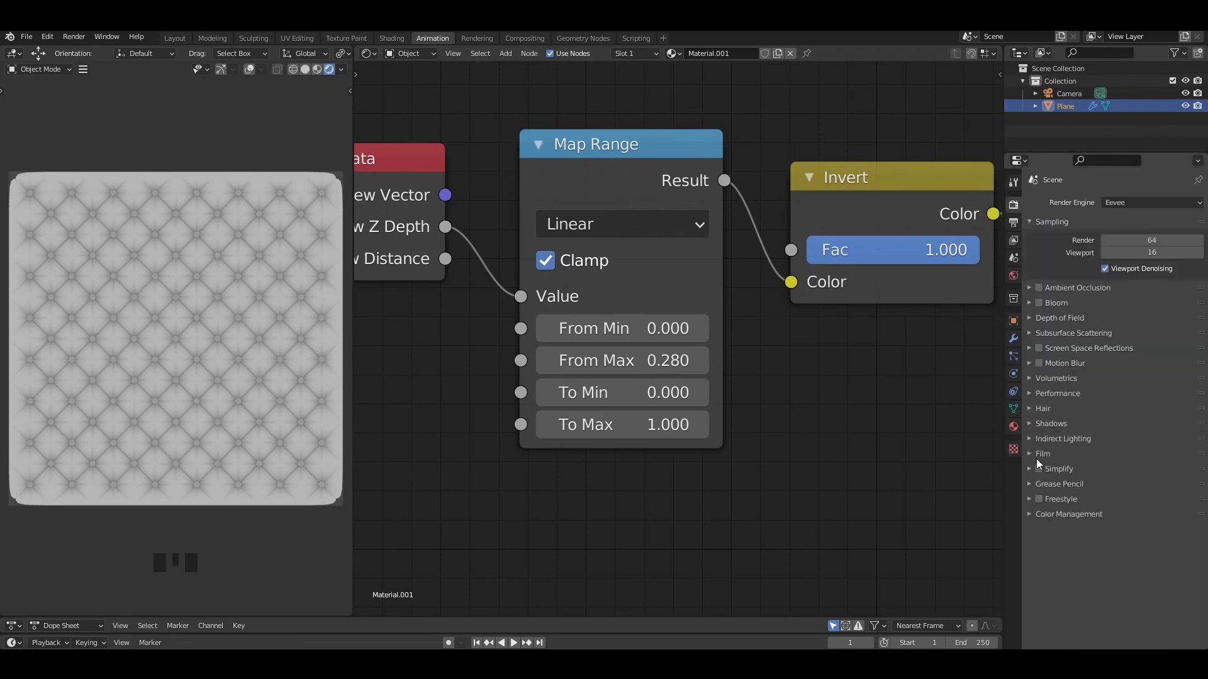
pyautogui.click(1092, 515)
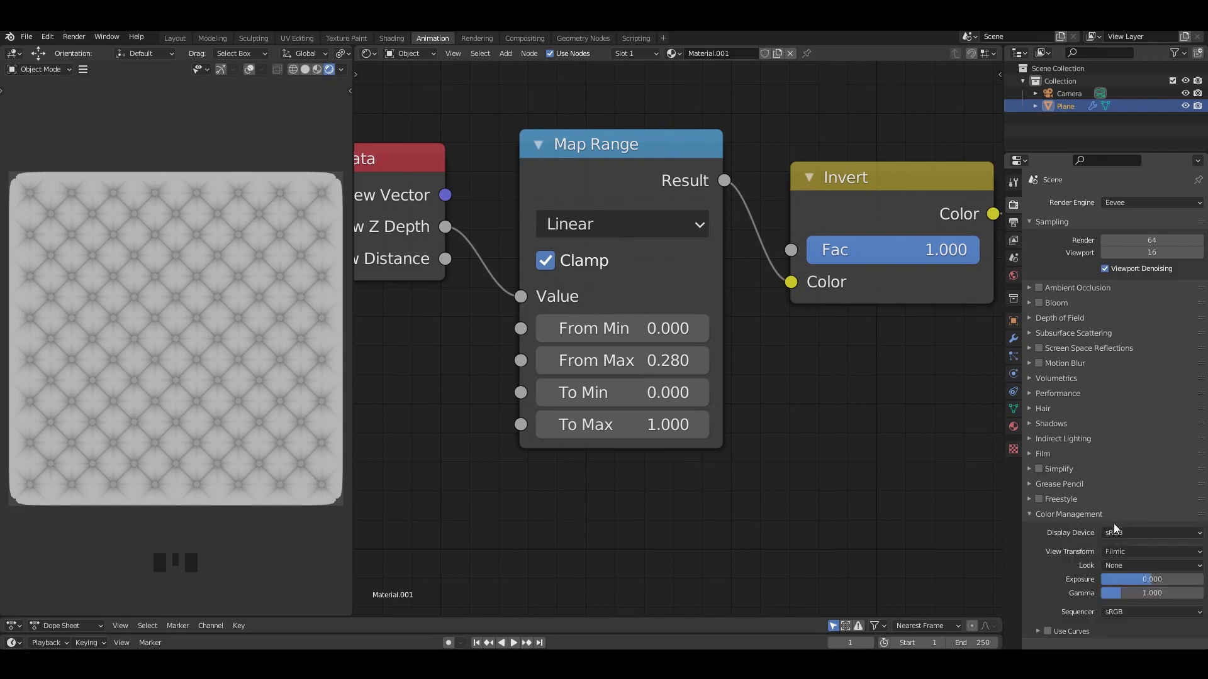
pyautogui.click(1119, 564)
pyautogui.click(1148, 540)
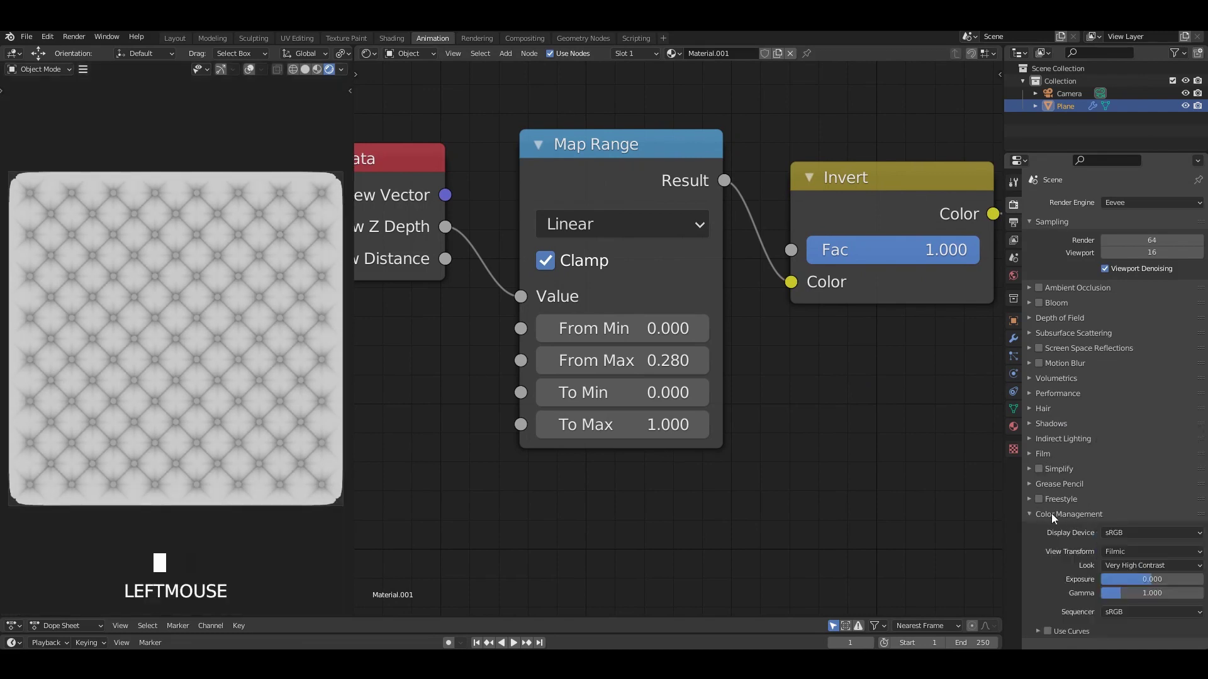
pyautogui.click(1051, 514)
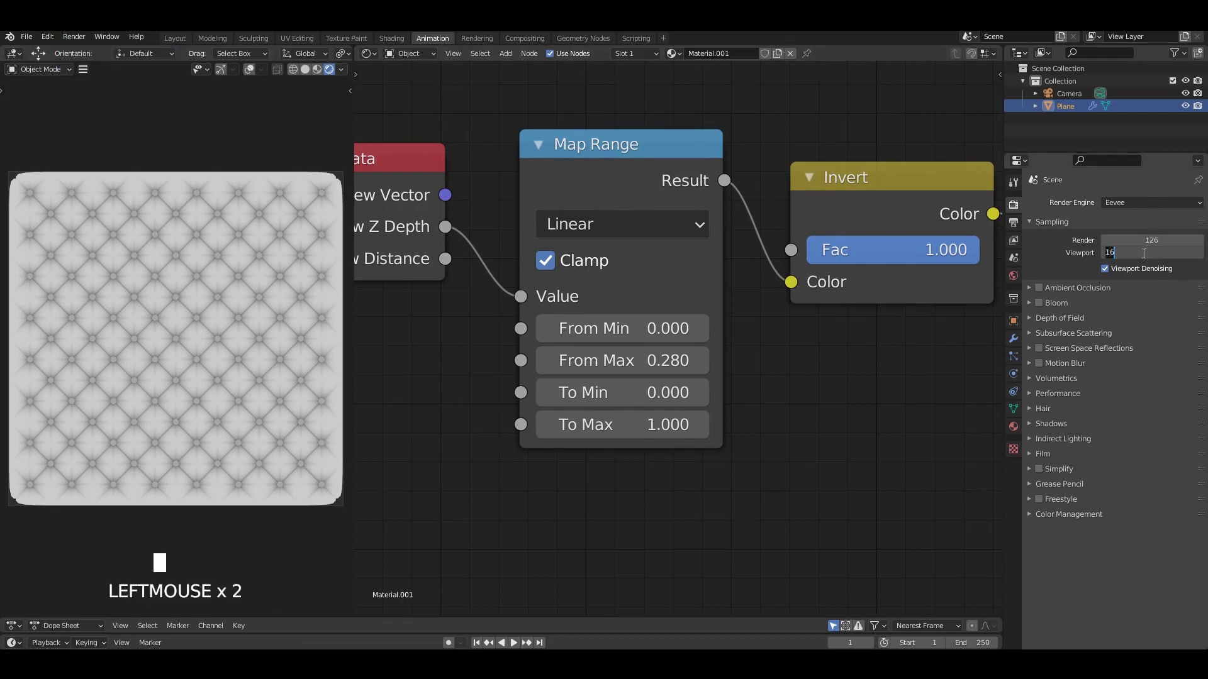
# Step: Render the tufted height map image, inspect its pattern up close and close the render window
pyautogui.click(73, 39)
pyautogui.click(82, 52)
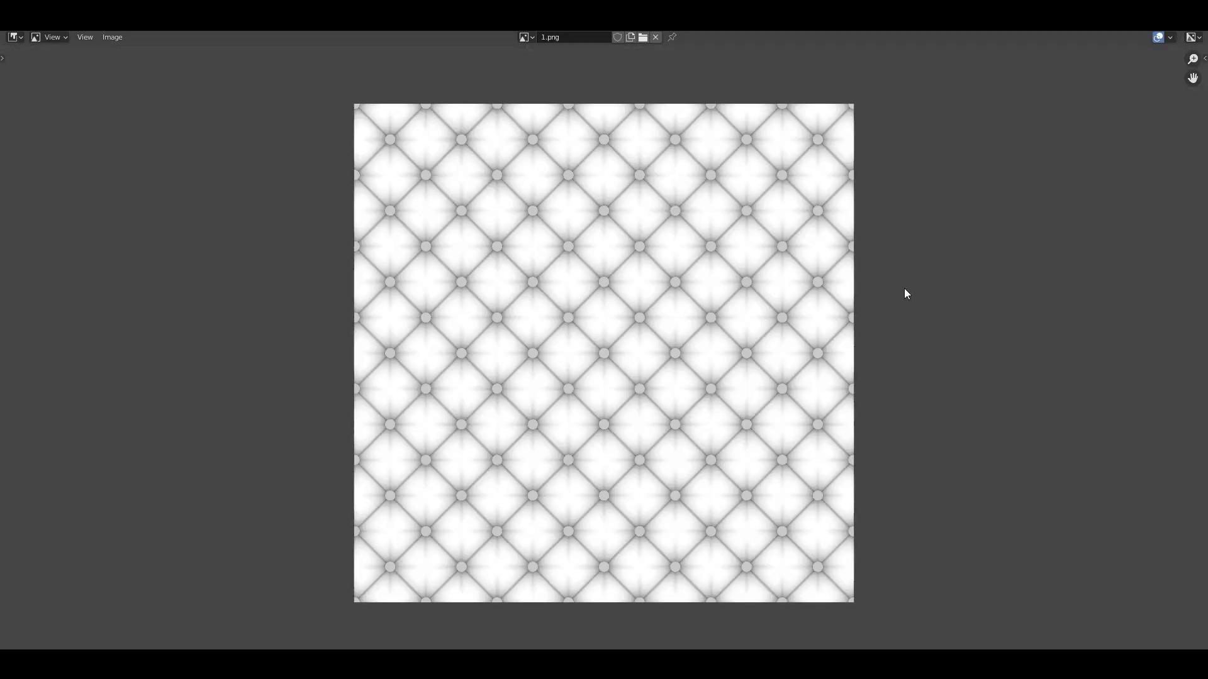
pyautogui.scroll(3, 887, 251)
pyautogui.scroll(-3, 888, 248)
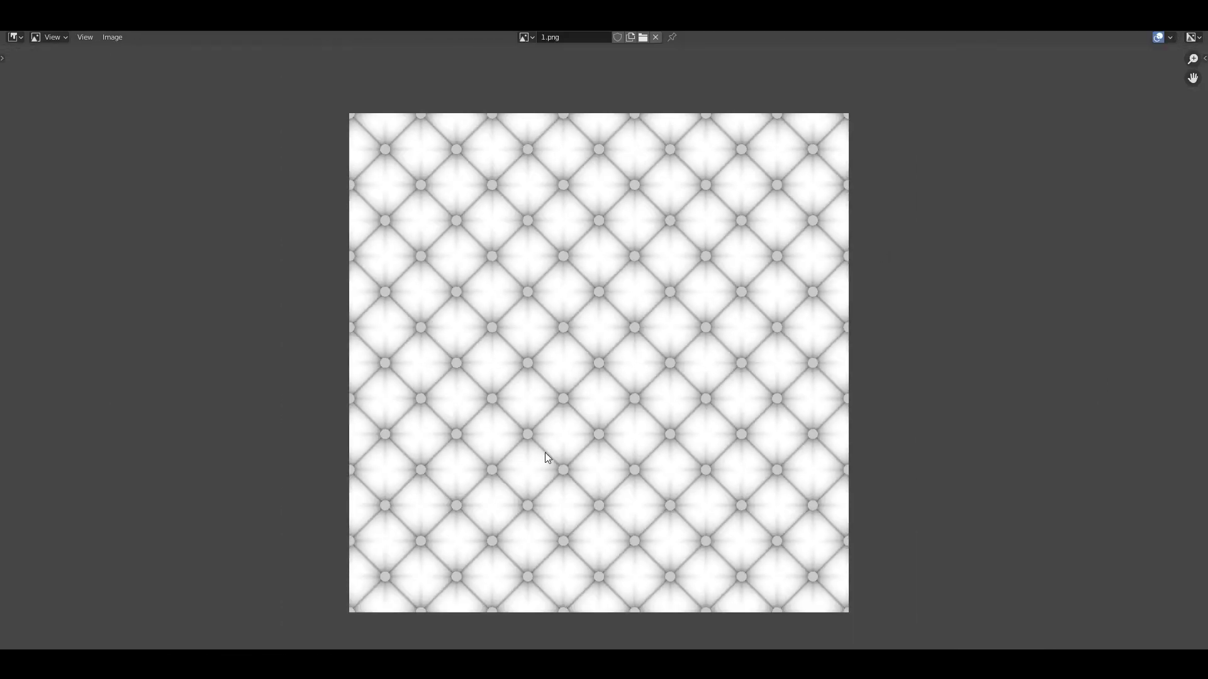
pyautogui.moveTo(710, 26); pyautogui.dragTo(546, 156)
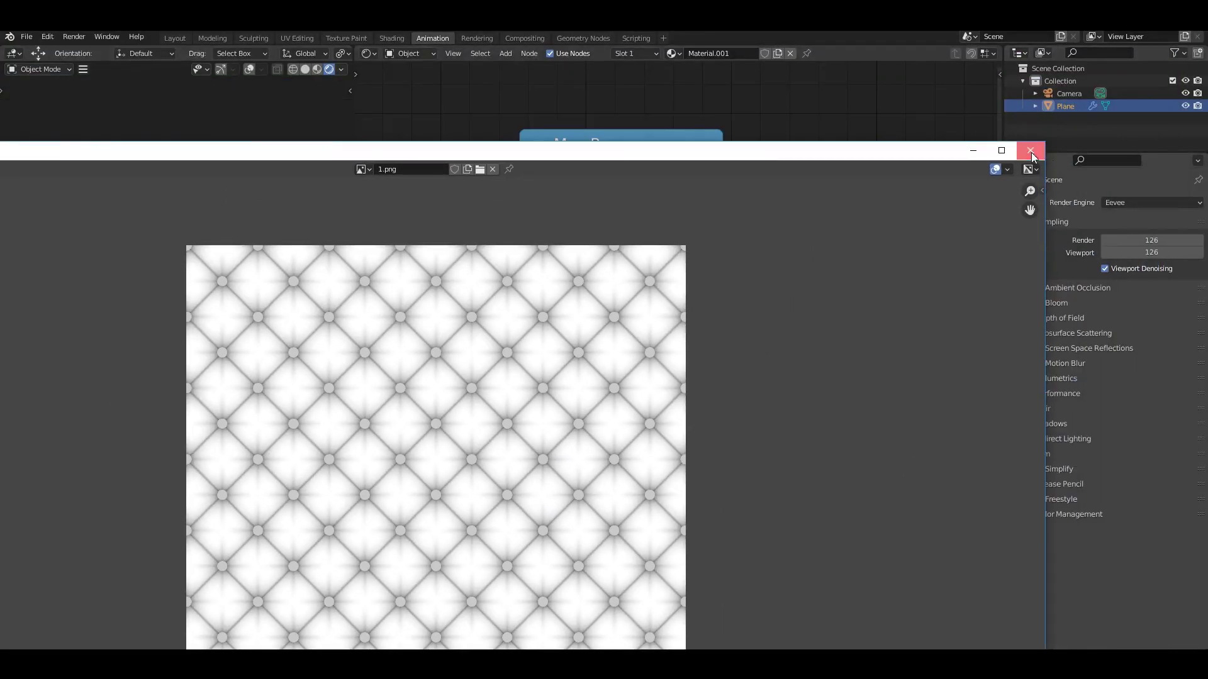
pyautogui.click(1031, 151)
# Step: Return to the Layout workspace, save the file and add a new mesh plane at the origin
pyautogui.click(175, 38)
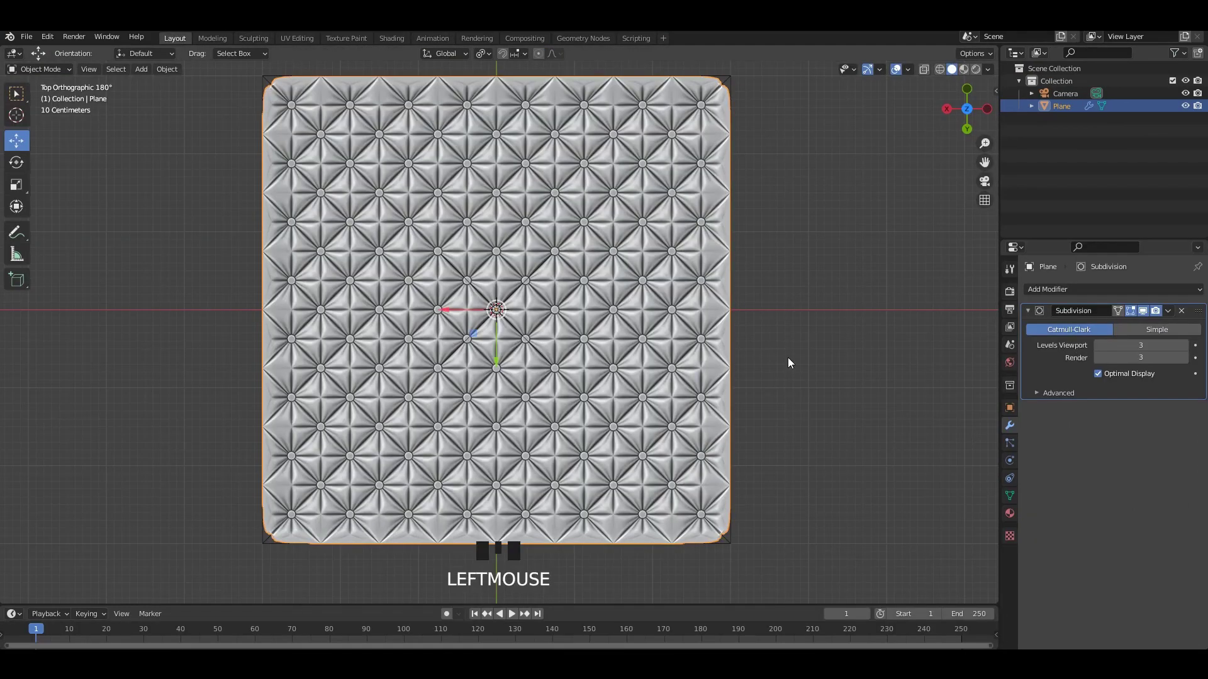
pyautogui.click(788, 358)
pyautogui.moveTo(585, 341); pyautogui.dragTo(499, 366, button='middle')
pyautogui.hotkey('ctrl', 's')
pyautogui.scroll(-2, 614, 265)
pyautogui.hotkey('shift', 'a')
pyautogui.moveTo(614, 216)
pyautogui.click(680, 217)
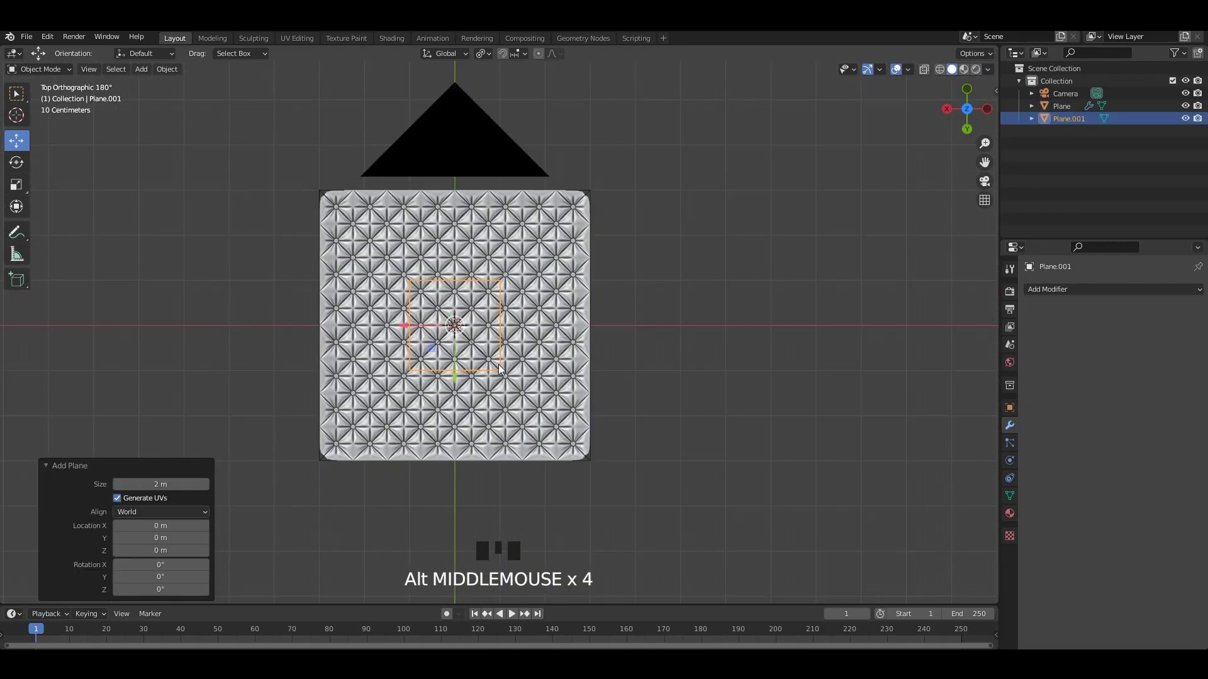
# Step: Scale the new plane by 3, move it along X clear of the cushion, and save the file
pyautogui.moveTo(421, 326); pyautogui.dragTo(662, 309)
pyautogui.scroll(2, 669, 301)
pyautogui.moveTo(680, 300)
pyautogui.mouseDown(button='middle')
pyautogui.moveTo(669, 301)
pyautogui.moveTo(678, 319)
pyautogui.mouseUp(button='middle')
pyautogui.press('s')
pyautogui.press('3')
pyautogui.press('Return')
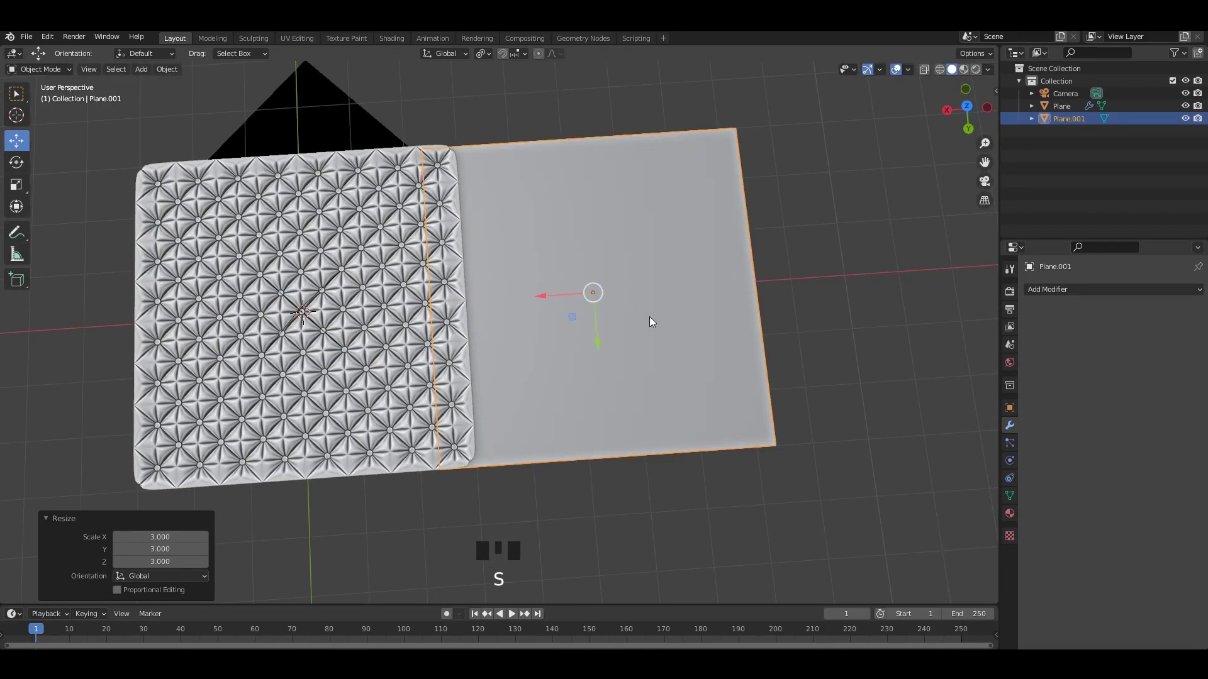
pyautogui.moveTo(550, 292); pyautogui.dragTo(712, 295)
pyautogui.keyDown('shift'); pyautogui.moveTo(712, 296); pyautogui.dragTo(815, 275, button='middle'); pyautogui.keyUp('shift')
pyautogui.hotkey('ctrl', 's')
# Step: Set the viewport colour to Random, with cavity ridge and valley at 2.5 in world space and 2.0 in screen space
pyautogui.click(988, 71)
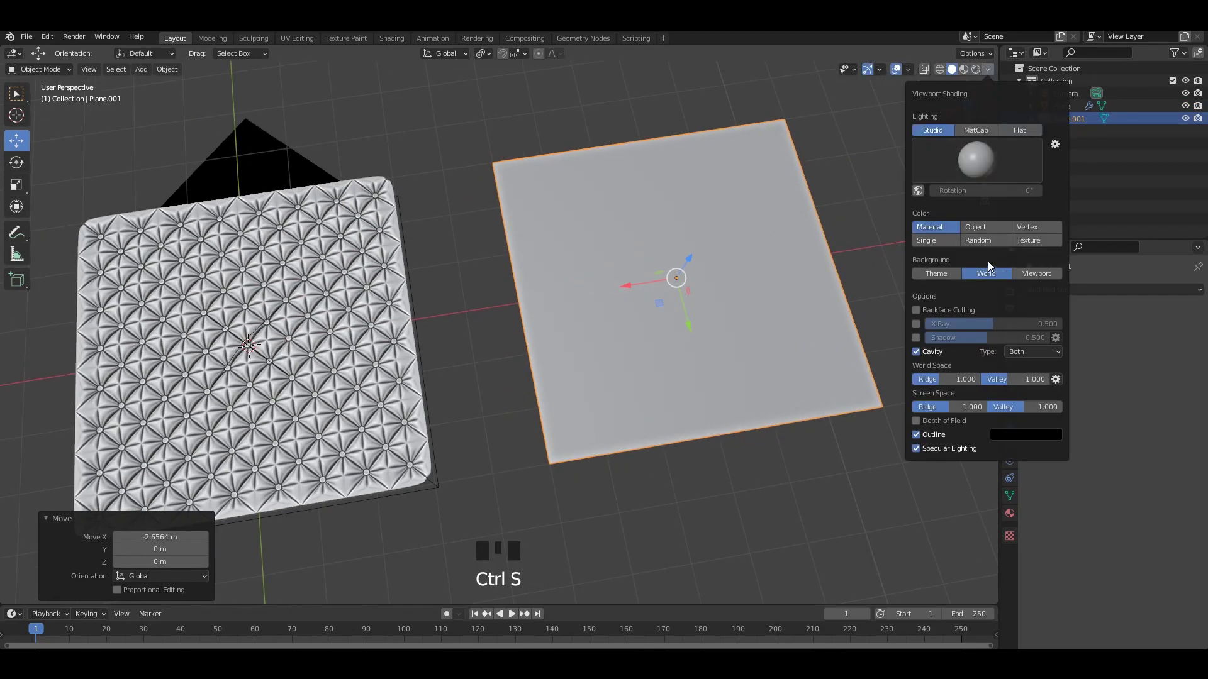
pyautogui.click(985, 241)
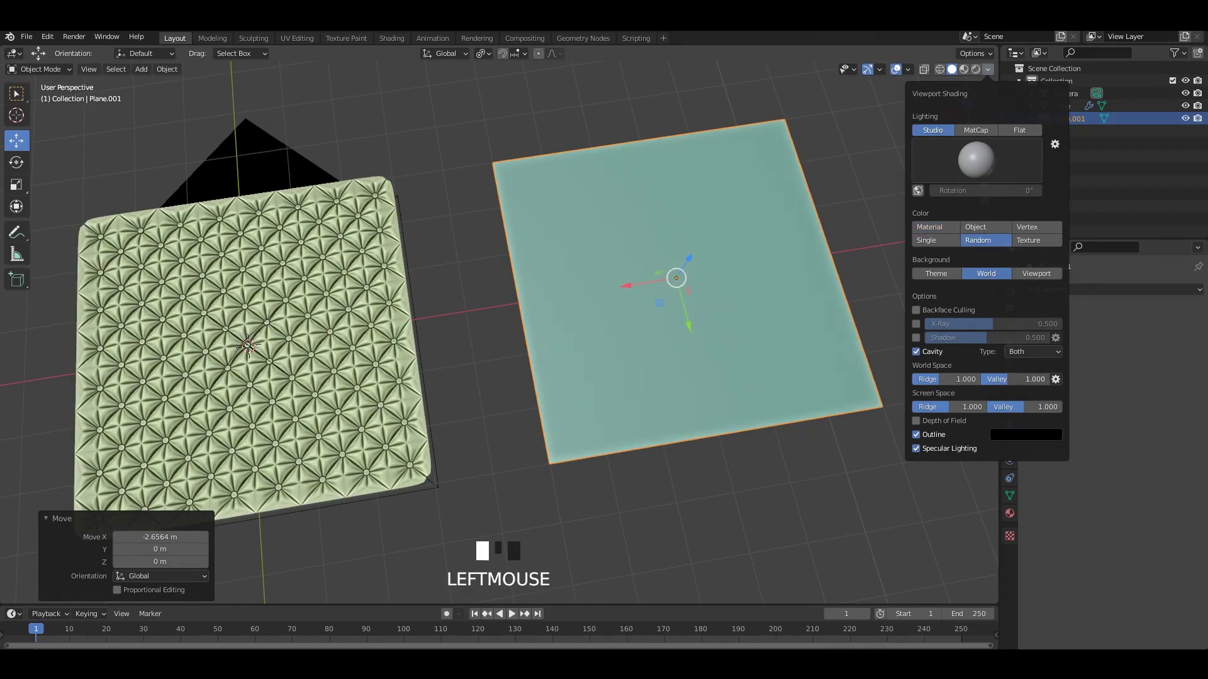
pyautogui.moveTo(1013, 381); pyautogui.dragTo(1058, 380)
pyautogui.moveTo(972, 382)
pyautogui.mouseDown()
pyautogui.moveTo(1016, 381)
pyautogui.moveTo(1006, 405)
pyautogui.moveTo(1032, 407)
pyautogui.mouseUp()
# Step: Switch the viewport lighting to MatCap with a glossy grey matcap, view the cushion without a selection, and save the file
pyautogui.click(980, 127)
pyautogui.click(983, 154)
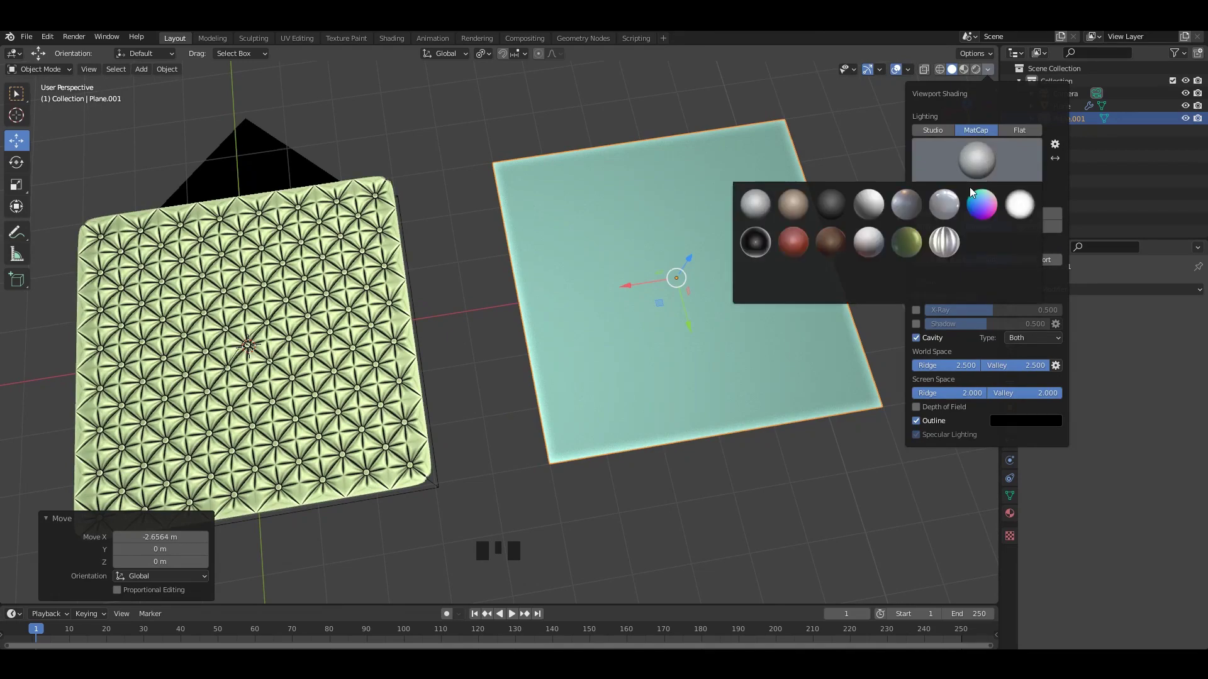
pyautogui.click(869, 280)
pyautogui.click(460, 214)
pyautogui.moveTo(520, 212)
pyautogui.mouseDown(button='middle')
pyautogui.moveTo(637, 260)
pyautogui.moveTo(628, 256)
pyautogui.mouseUp(button='middle')
pyautogui.hotkey('ctrl', 's')
# Step: Try the green and orange-red matcaps, and choose the pale pink matcap for the viewport
pyautogui.click(987, 71)
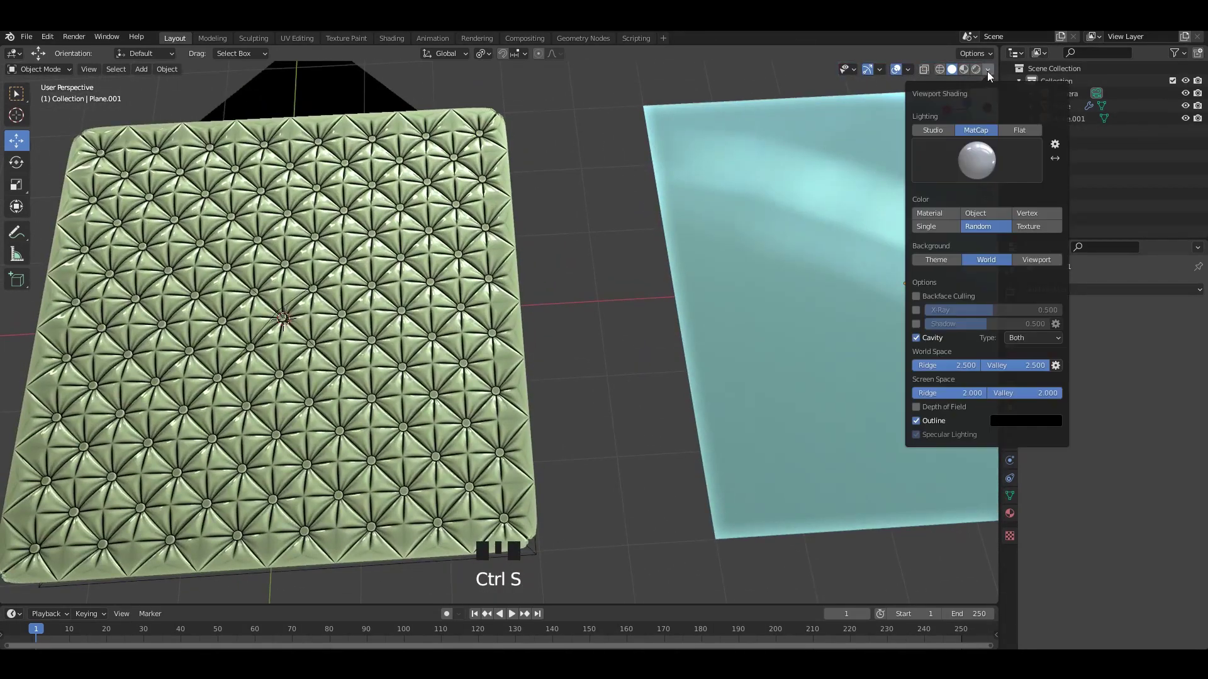
pyautogui.click(980, 165)
pyautogui.click(907, 242)
pyautogui.click(981, 171)
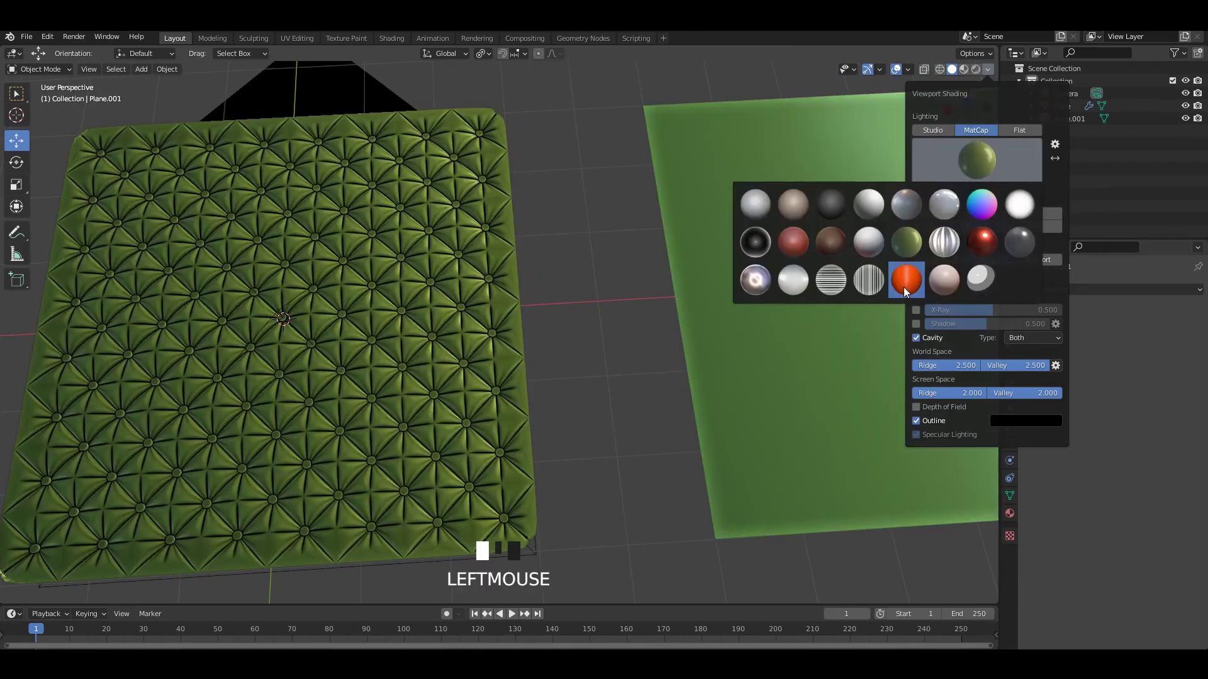
pyautogui.click(906, 282)
pyautogui.click(975, 163)
pyautogui.click(944, 280)
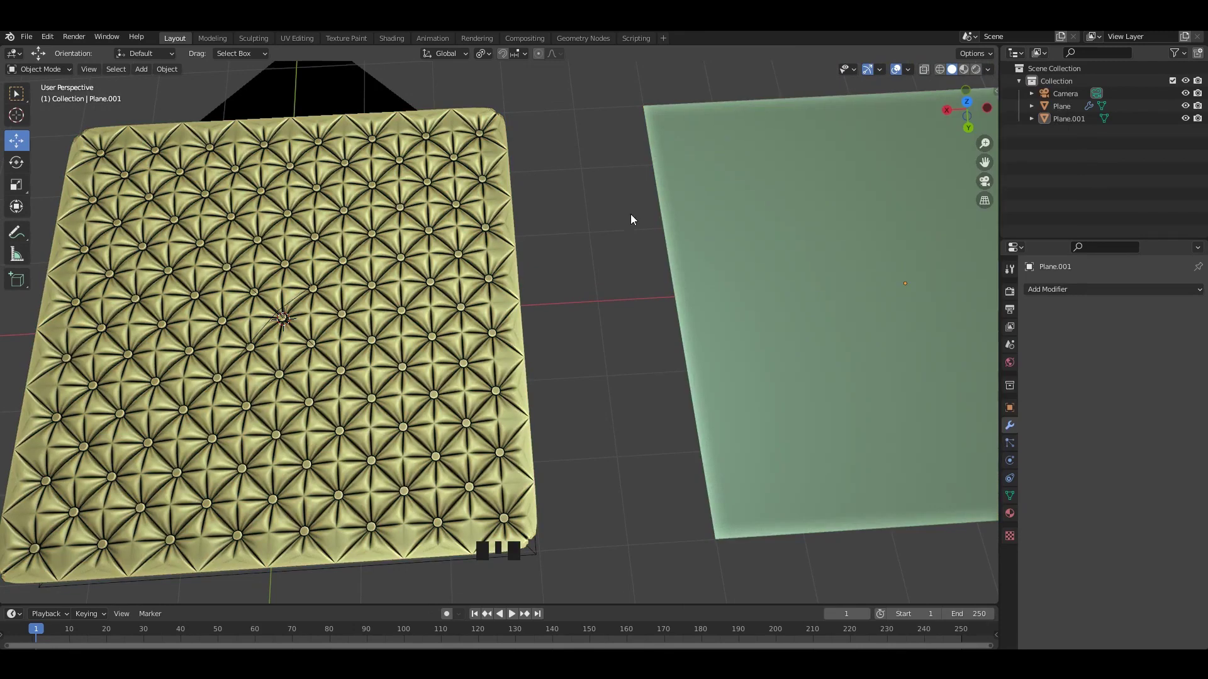
# Step: Select the new plane and divide it with 27 evenly spaced loop cuts in one direction
pyautogui.moveTo(630, 213); pyautogui.dragTo(639, 251, button='middle')
pyautogui.click(749, 236)
pyautogui.moveTo(749, 241); pyautogui.dragTo(786, 214, button='middle')
pyautogui.press('Tab')
pyautogui.scroll(2, 856, 207)
pyautogui.scroll(20, 922, 181)
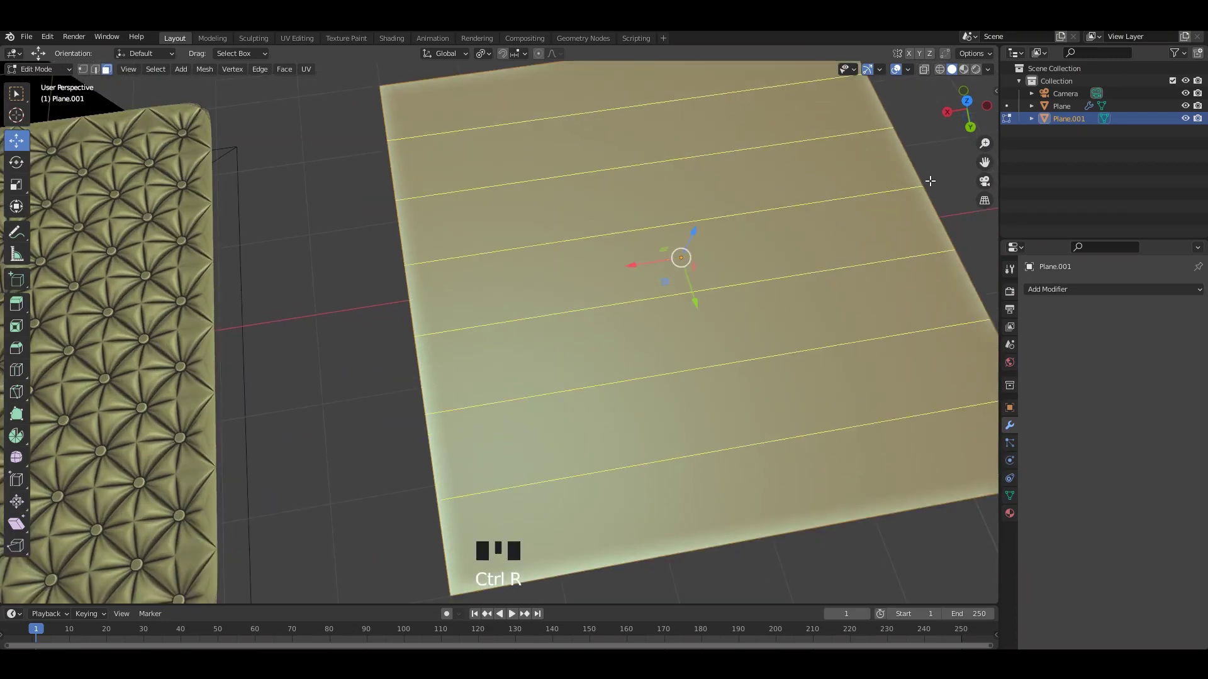
pyautogui.click(925, 180)
pyautogui.rightClick(925, 182)
# Step: Add evenly spaced perpendicular loop cuts to form a grid on the plane, and return to Object Mode
pyautogui.hotkey('ctrl', 'r')
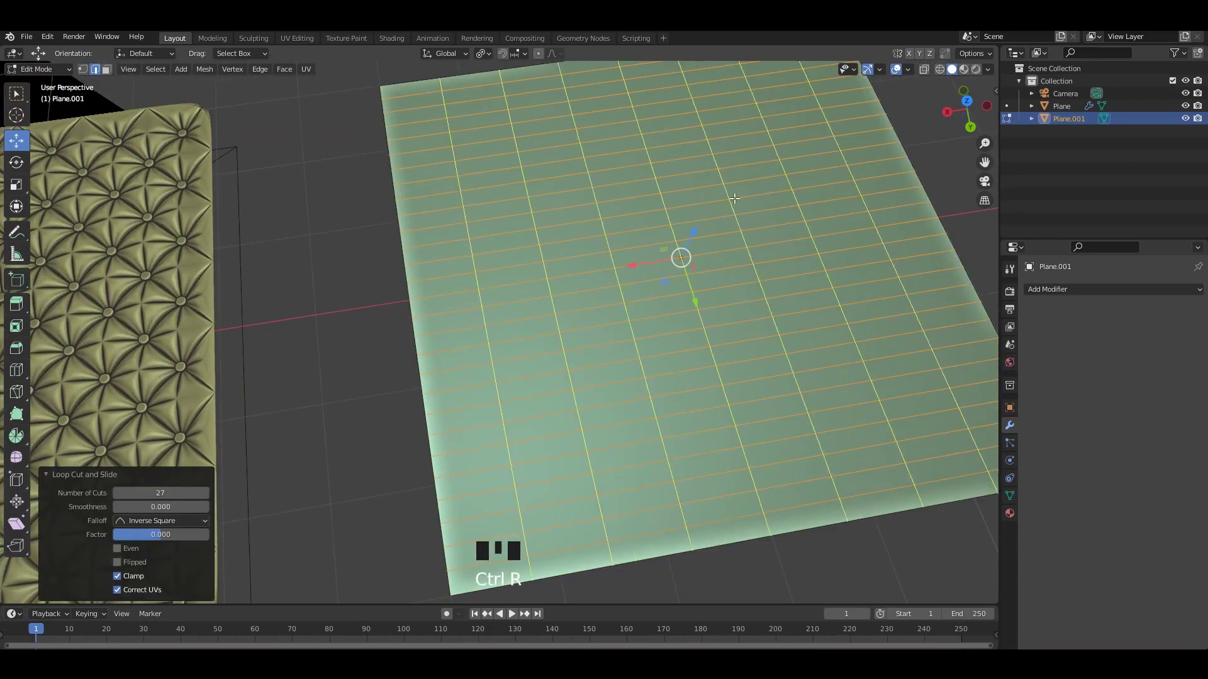
pyautogui.scroll(7, 730, 214)
pyautogui.click(727, 217)
pyautogui.rightClick(725, 220)
pyautogui.keyDown('shift'); pyautogui.moveTo(724, 220); pyautogui.dragTo(630, 222, button='middle'); pyautogui.keyUp('shift')
pyautogui.press('Tab')
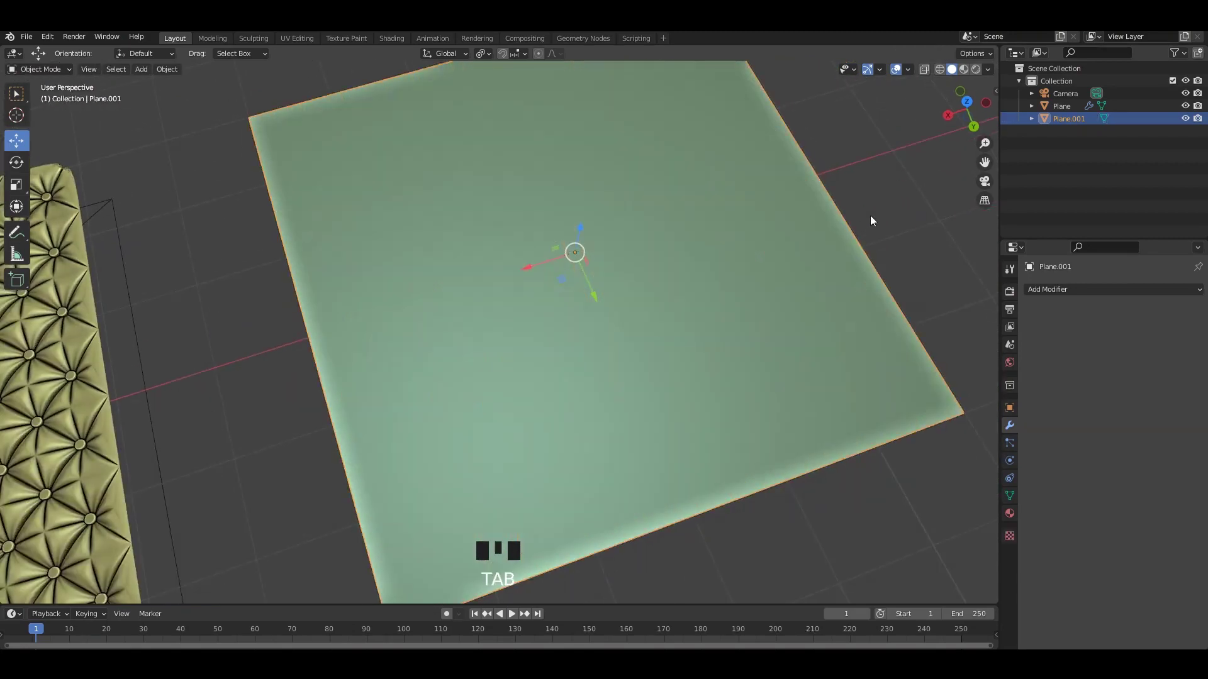
pyautogui.doubleClick(771, 224)
pyautogui.press('Tab')
pyautogui.press('Tab')
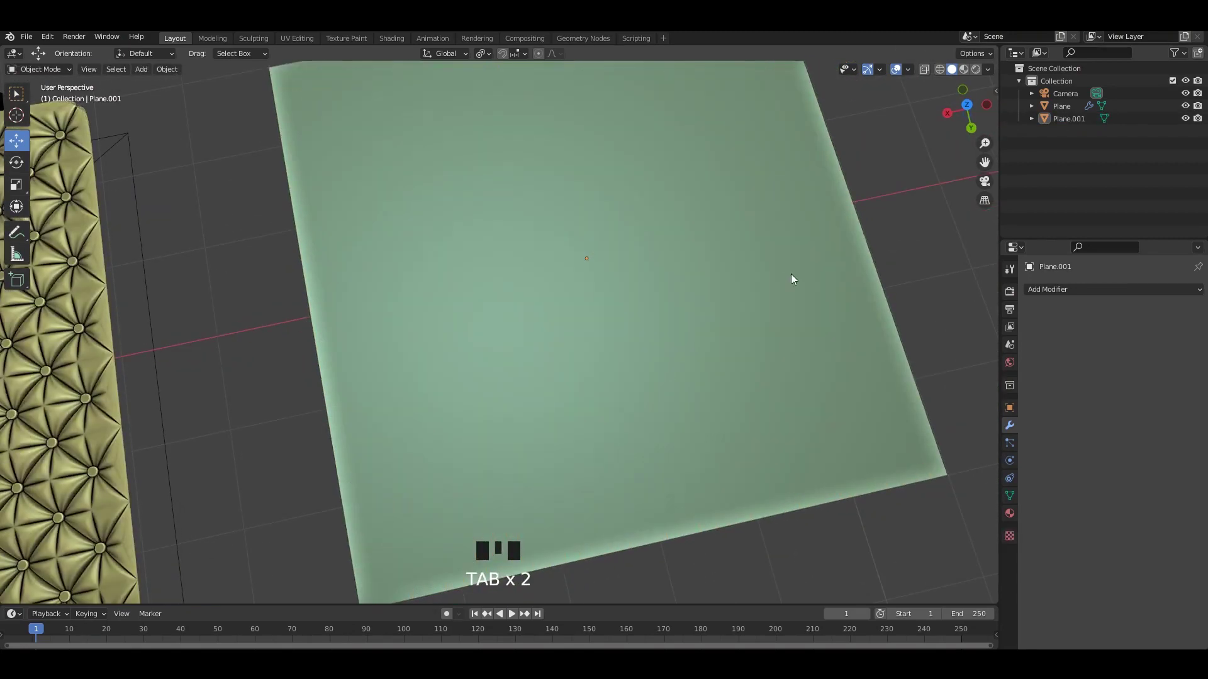
# Step: Add a Multiresolution modifier to the new plane and subdivide it five times with the Simple method
pyautogui.click(1062, 290)
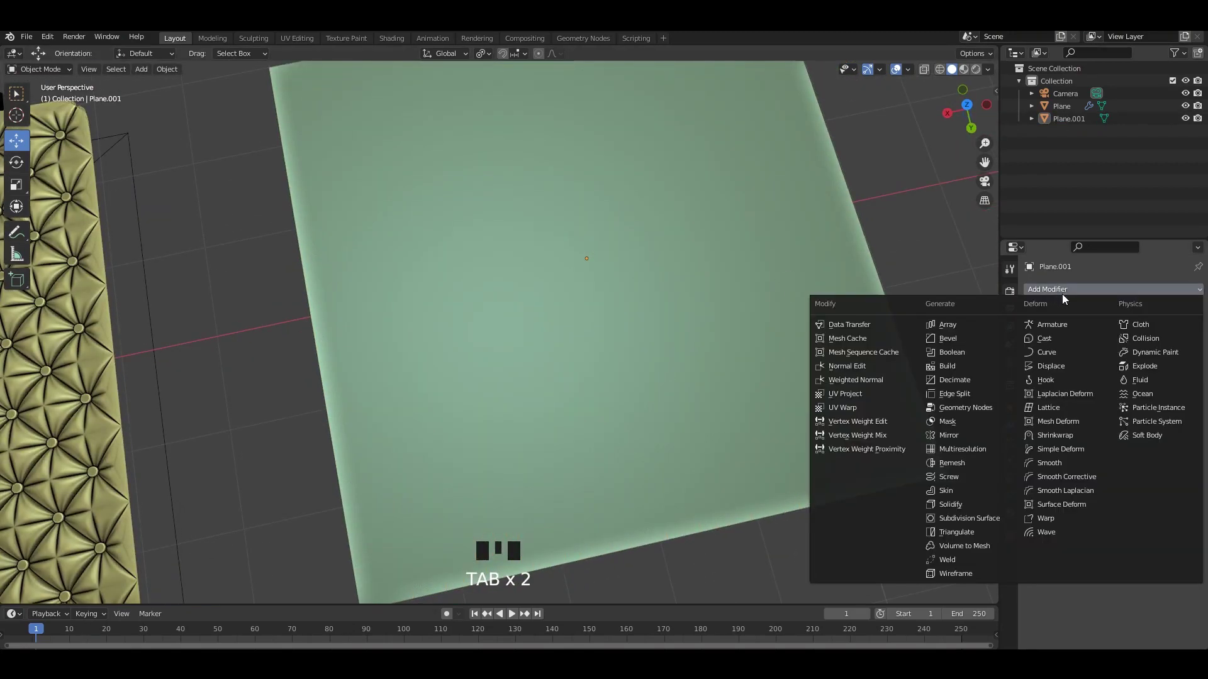
pyautogui.click(954, 448)
pyautogui.moveTo(786, 289); pyautogui.dragTo(639, 250, button='middle')
pyautogui.click(1065, 436)
pyautogui.click(1065, 435)
pyautogui.click(1064, 435)
pyautogui.click(1064, 436)
pyautogui.click(1064, 435)
# Step: Hide everything except the subdivided plane and show it in the Sculpting workspace
pyautogui.scroll(-2, 707, 278)
pyautogui.click(650, 276)
pyautogui.hotkey('shift', 'h')
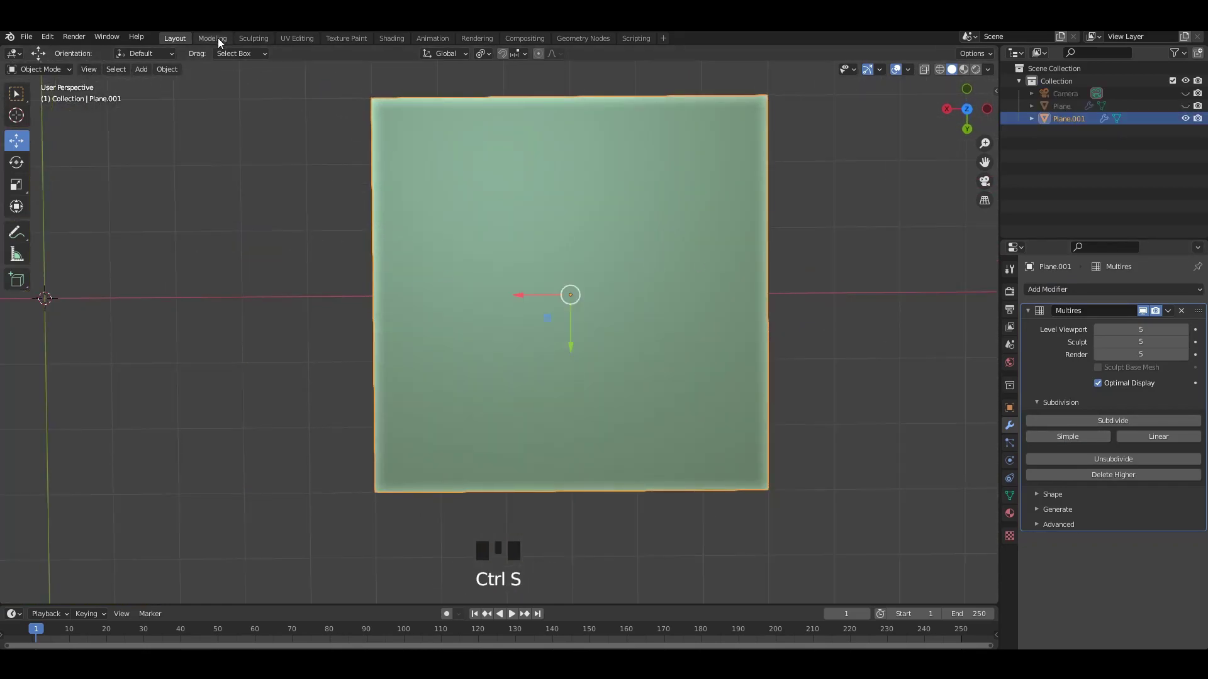
pyautogui.click(252, 39)
pyautogui.keyDown('alt'); pyautogui.moveTo(462, 226); pyautogui.dragTo(660, 245, button='middle'); pyautogui.keyUp('alt')
pyautogui.moveTo(660, 245); pyautogui.dragTo(938, 252, button='middle')
pyautogui.keyDown('shift'); pyautogui.moveTo(506, 292); pyautogui.dragTo(557, 255, button='middle'); pyautogui.keyUp('shift')
# Step: Give the sculpt viewport Random colour, World background and Both-type cavity, with world-space ridge and valley at 2.5
pyautogui.click(989, 69)
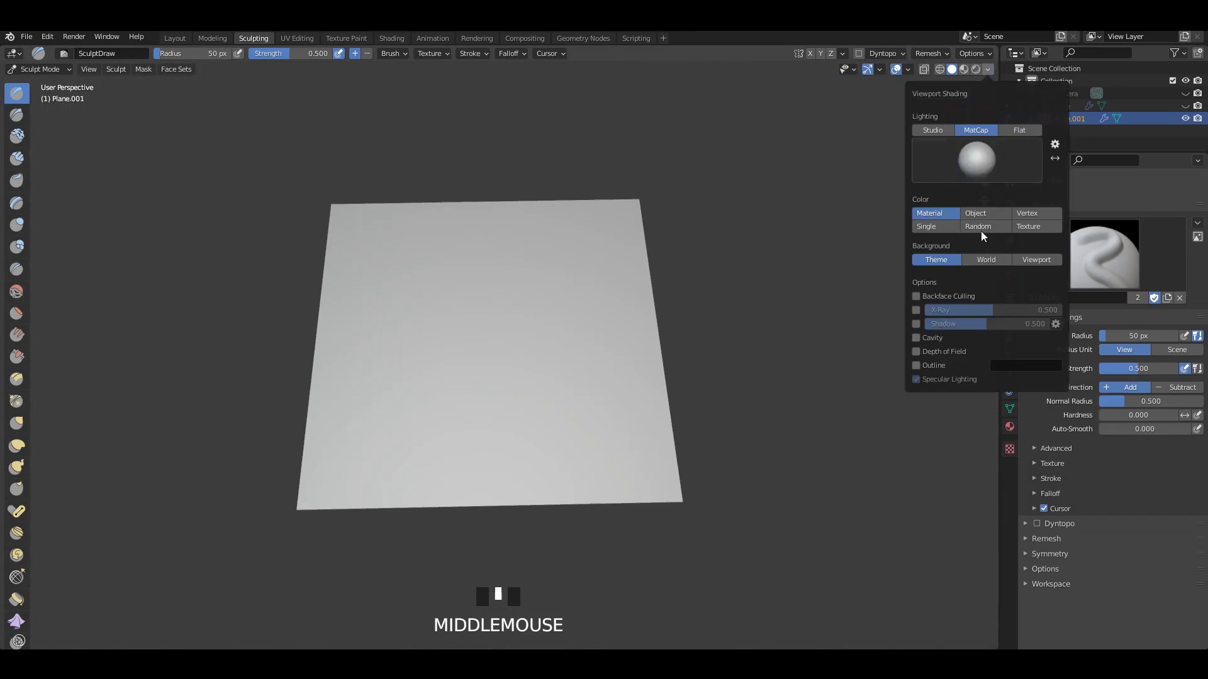
pyautogui.click(981, 226)
pyautogui.click(916, 338)
pyautogui.click(1034, 337)
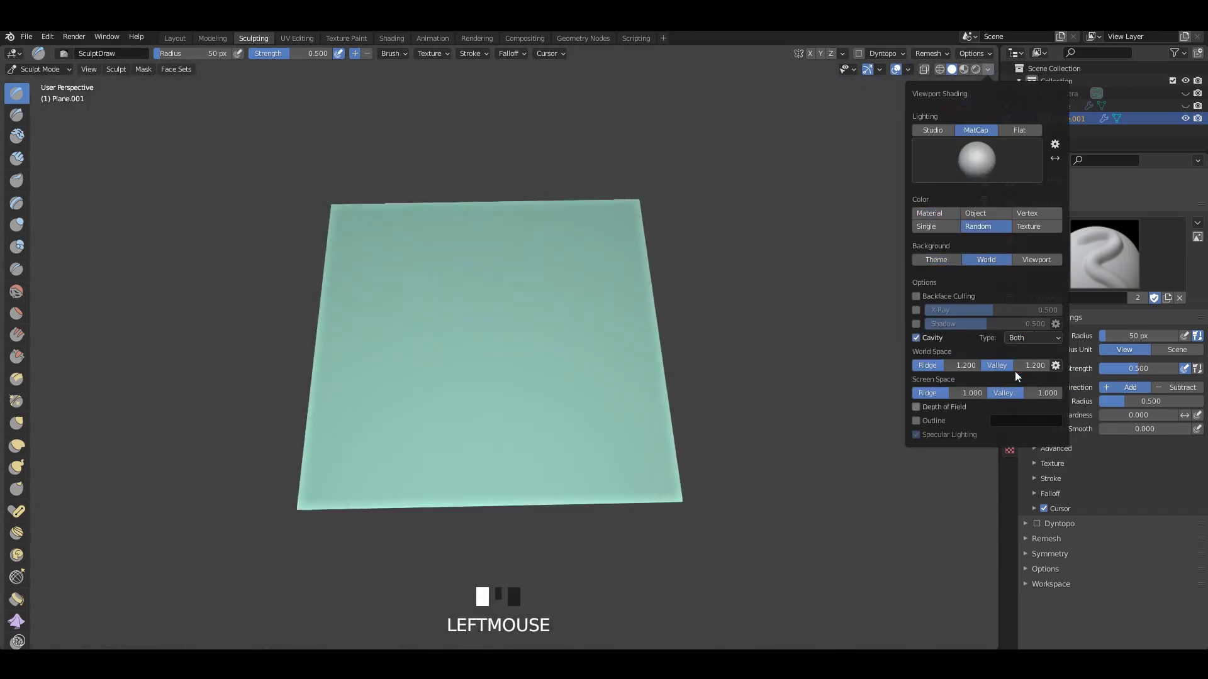
pyautogui.click(996, 379)
pyautogui.moveTo(956, 366); pyautogui.dragTo(981, 367)
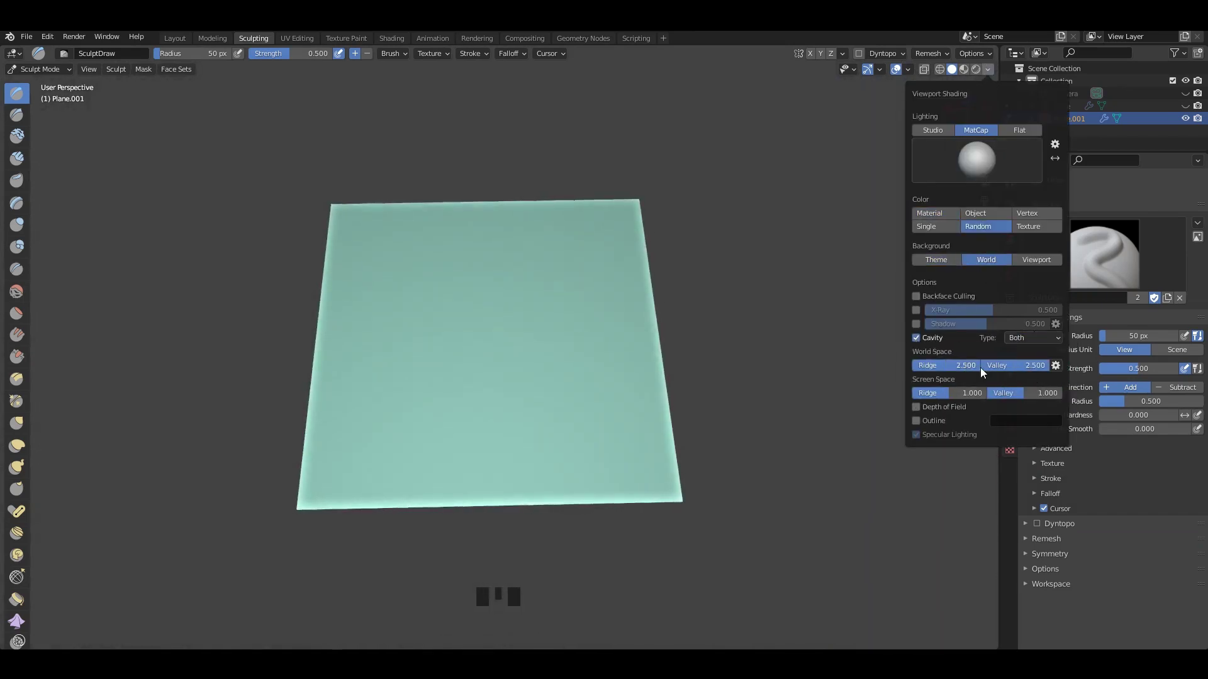
pyautogui.scroll(2, 499, 283)
pyautogui.keyDown('shift'); pyautogui.moveTo(499, 283); pyautogui.dragTo(552, 284, button='middle'); pyautogui.keyUp('shift')
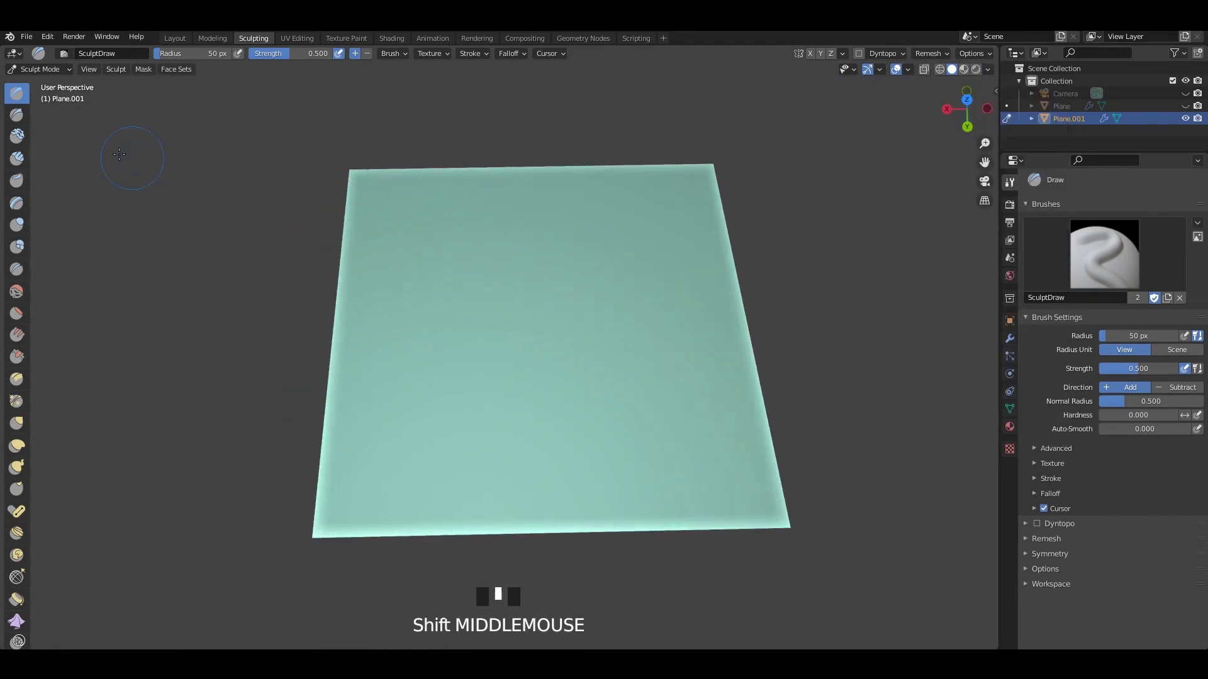
# Step: Create a new image texture for the brush and load the height map 1.png into it
pyautogui.moveTo(34, 133); pyautogui.dragTo(55, 138)
pyautogui.moveTo(706, 232)
pyautogui.mouseDown(button='middle')
pyautogui.moveTo(636, 237)
pyautogui.moveTo(818, 283)
pyautogui.mouseUp(button='middle')
pyautogui.click(1009, 204)
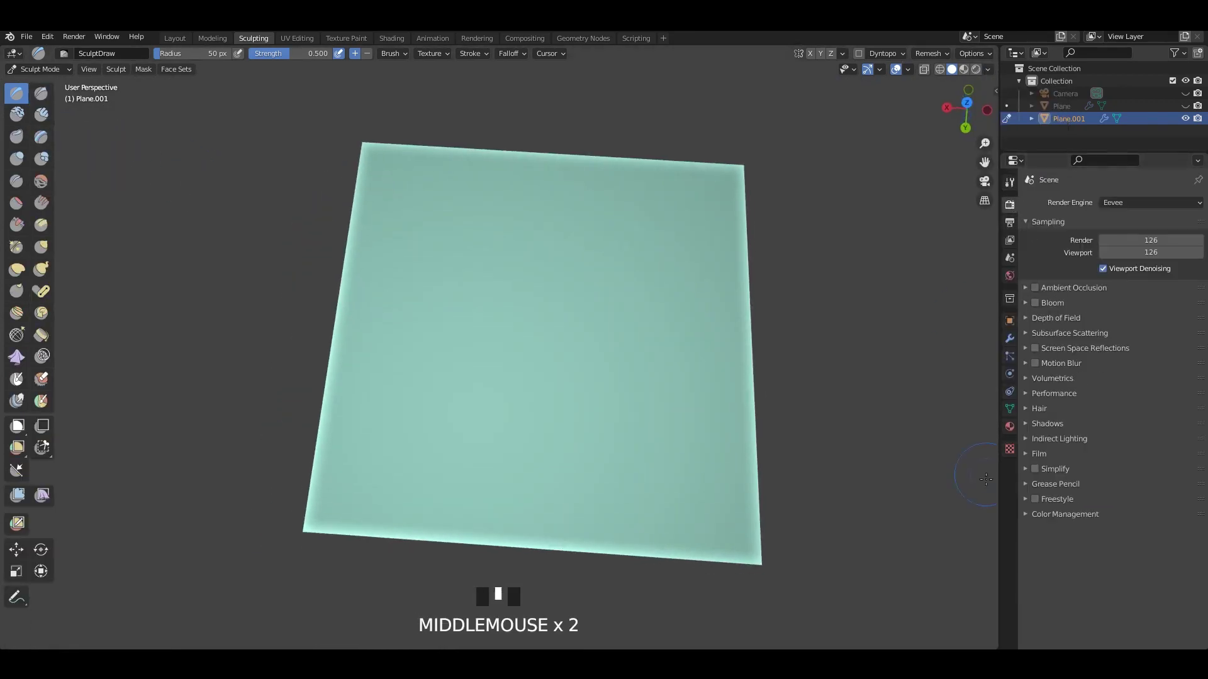
pyautogui.click(1010, 449)
pyautogui.click(1070, 221)
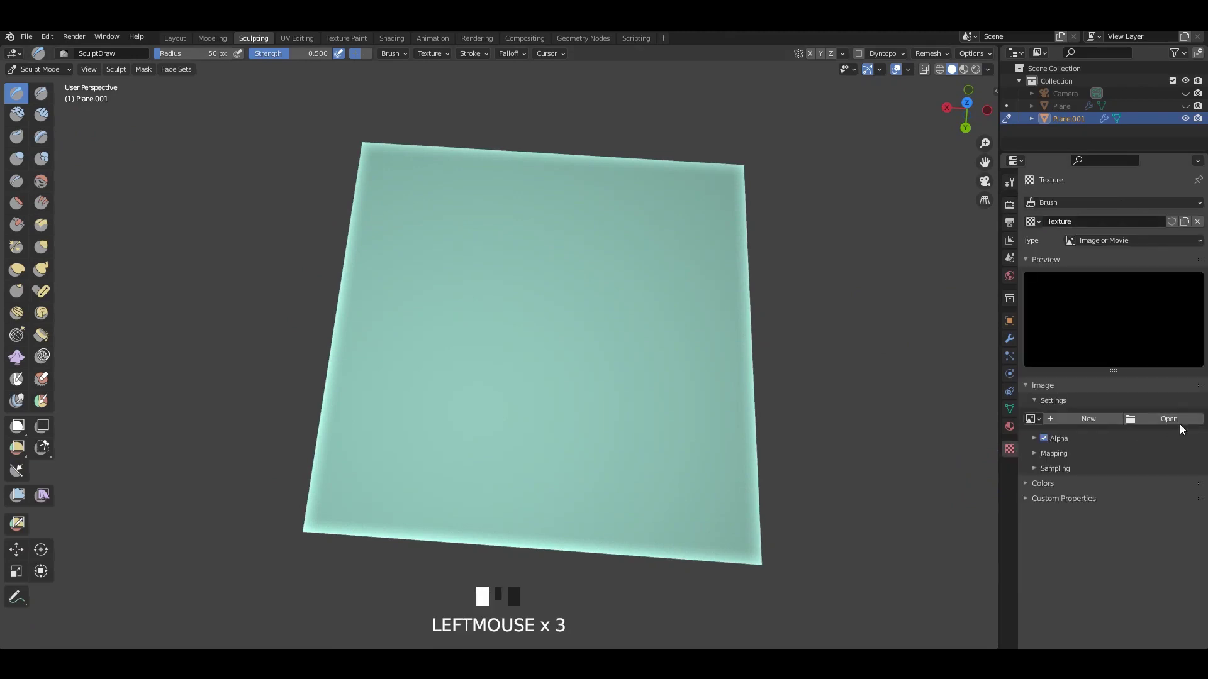
pyautogui.click(1156, 418)
pyautogui.doubleClick(478, 422)
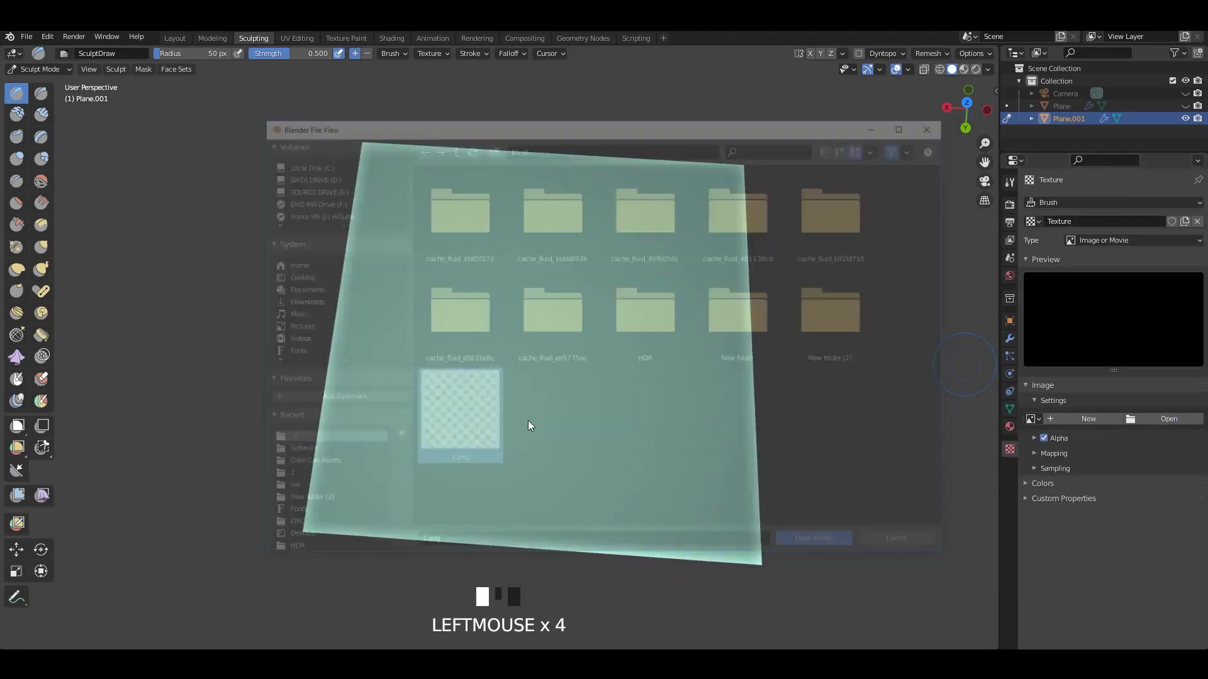
# Step: Set the Draw brush's texture mapping to Tiled
pyautogui.click(1009, 199)
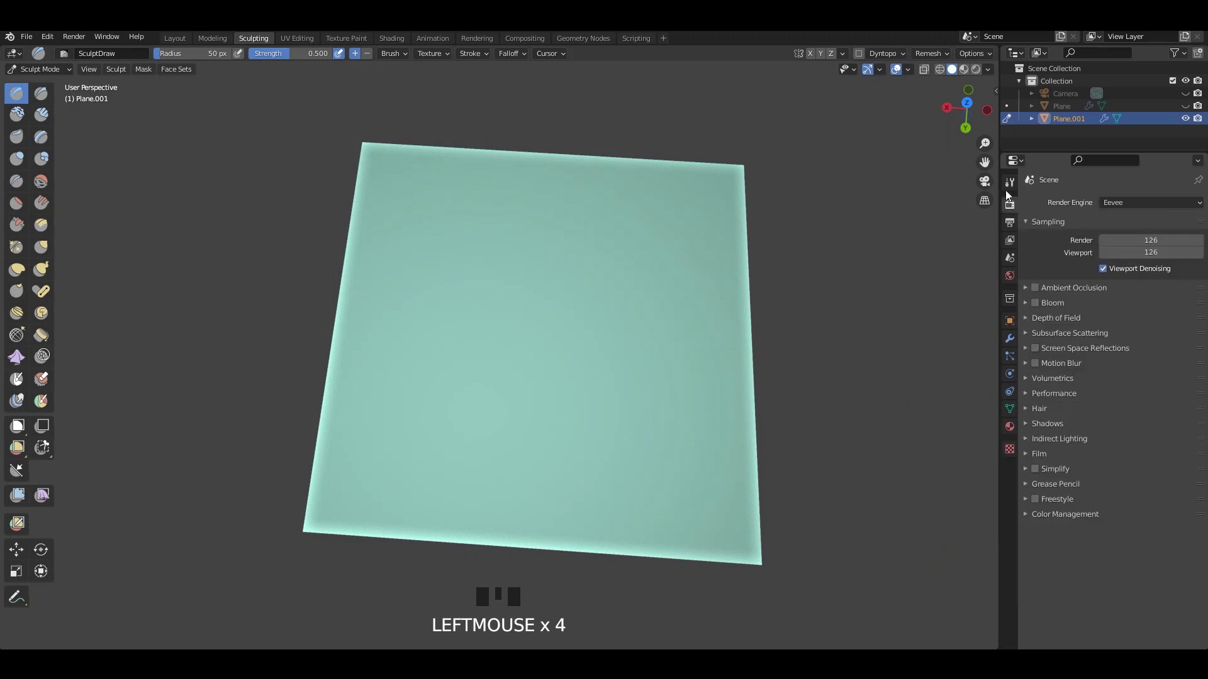
pyautogui.click(1009, 182)
pyautogui.scroll(2, 763, 311)
pyautogui.moveTo(763, 310)
pyautogui.keyDown('shift'); pyautogui.mouseDown(button='middle')
pyautogui.moveTo(711, 299)
pyautogui.moveTo(730, 296)
pyautogui.mouseUp(button='middle'); pyautogui.keyUp('shift')
pyautogui.click(1063, 451)
pyautogui.click(1063, 451)
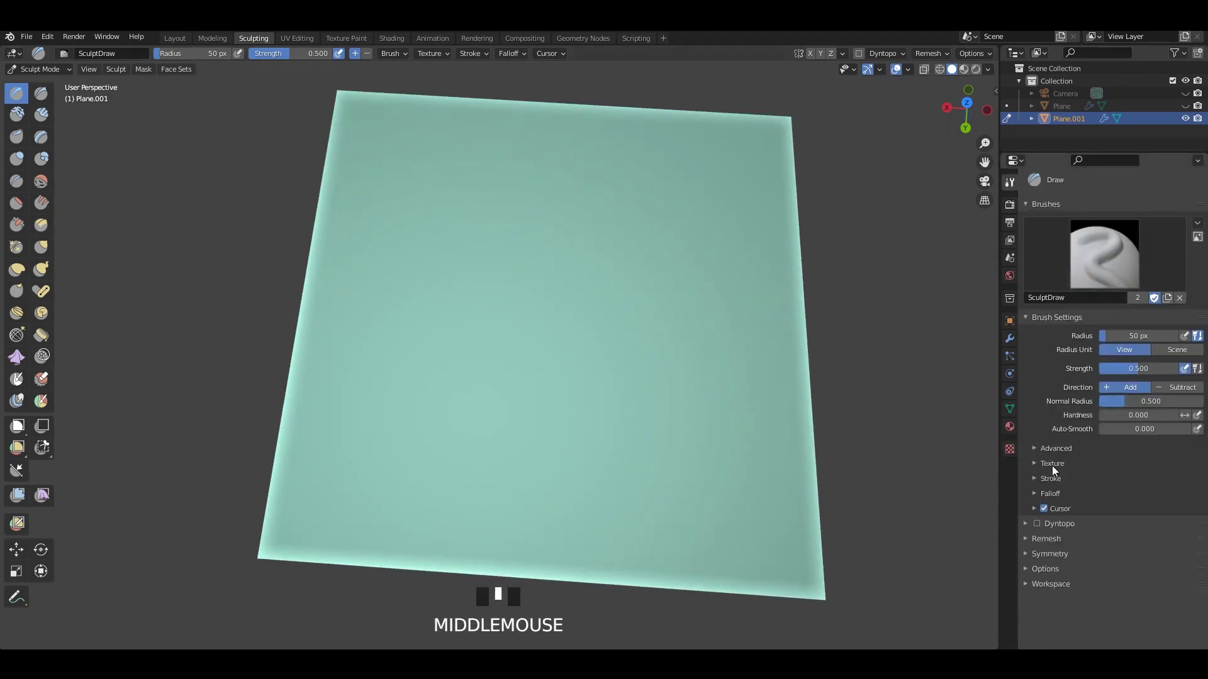
pyautogui.click(1052, 465)
pyautogui.scroll(-5, 1101, 428)
pyautogui.click(1111, 445)
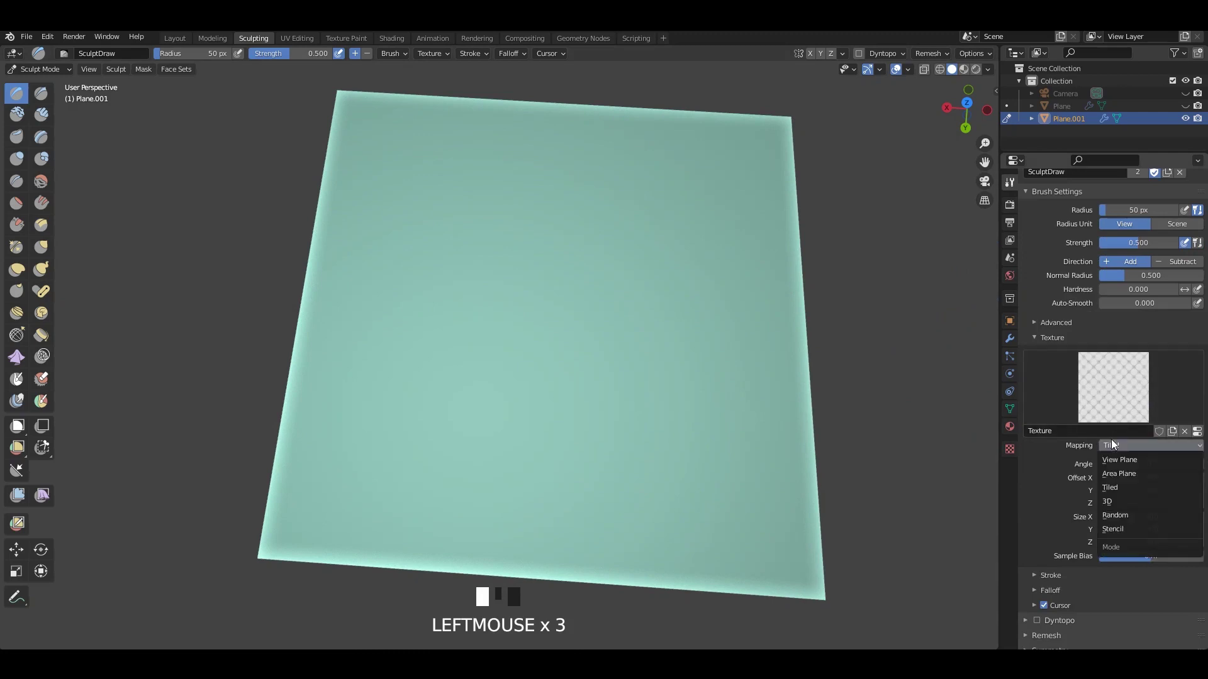
pyautogui.click(1118, 487)
# Step: Set the brush's stroke method to Anchored and its falloff curve preset to Sphere
pyautogui.scroll(-1, 1055, 492)
pyautogui.click(1032, 536)
pyautogui.scroll(-5, 1061, 473)
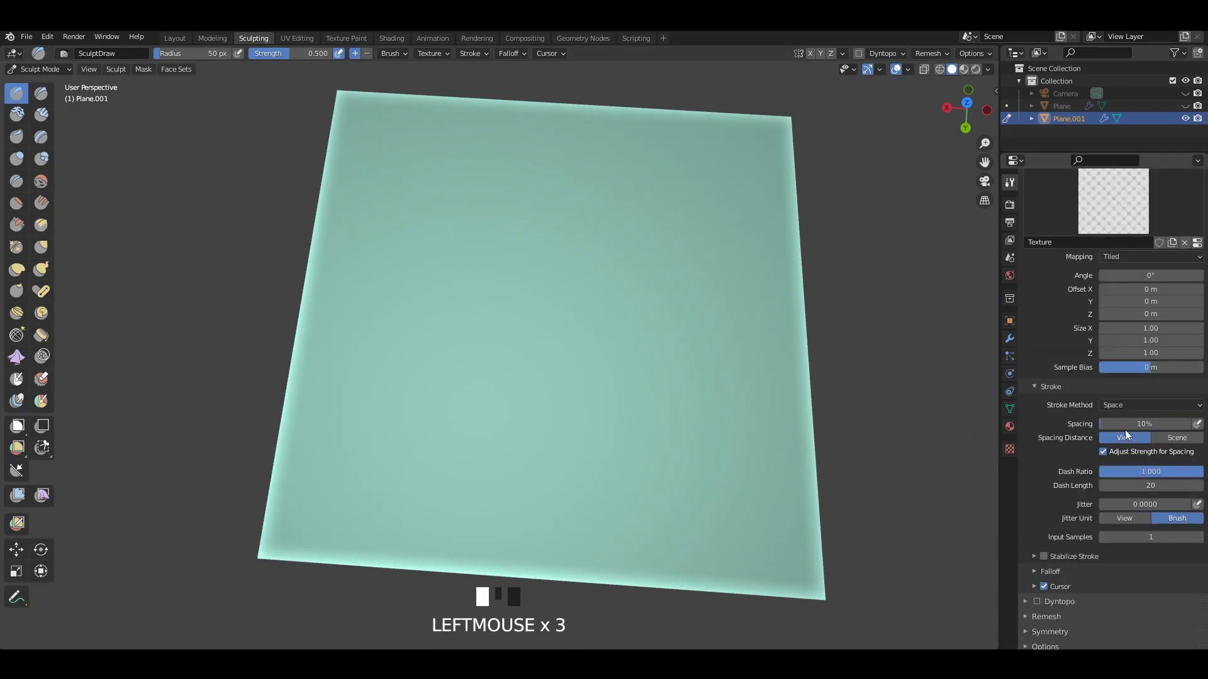
pyautogui.click(1124, 405)
pyautogui.click(1107, 471)
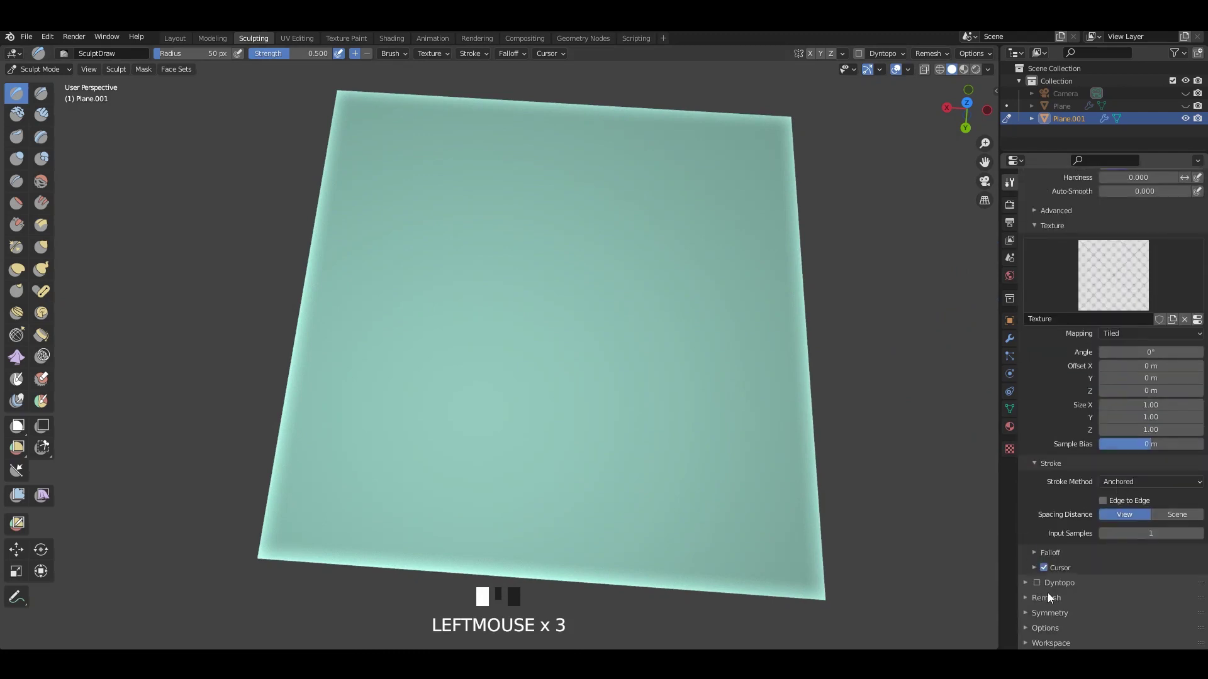
pyautogui.click(1055, 553)
pyautogui.click(1084, 527)
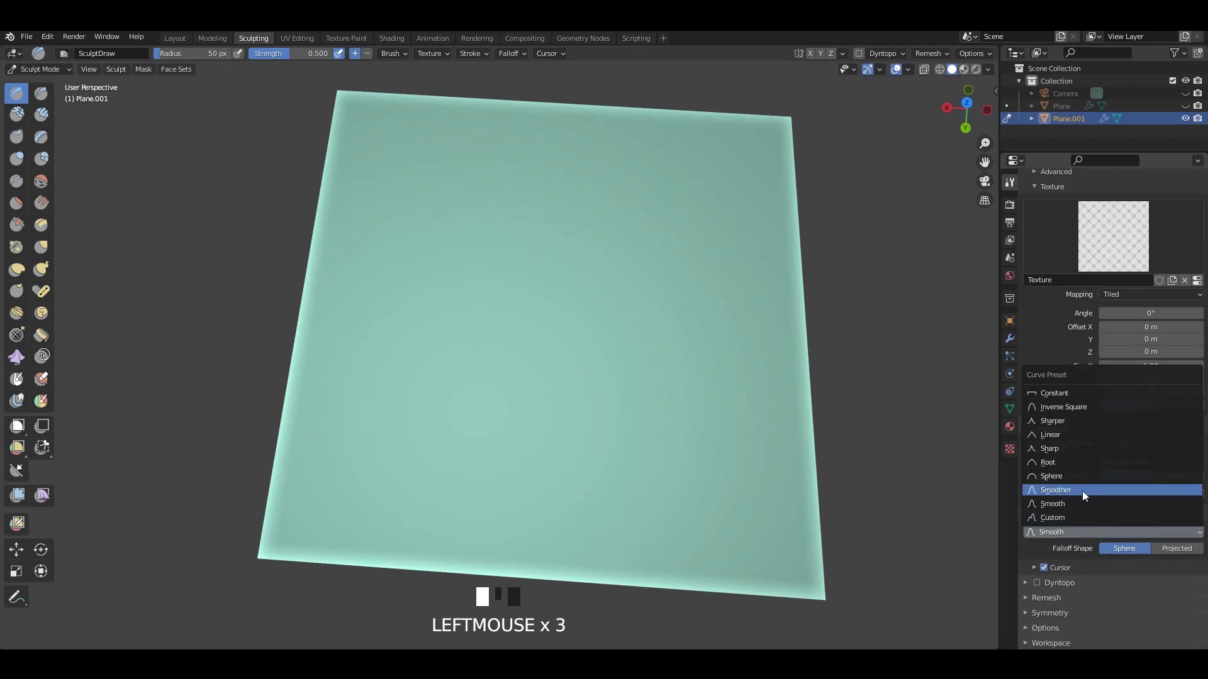
pyautogui.click(1081, 478)
# Step: Face the plane in the top orthographic view and set the brush radius to 219 px and strength to 0.309
pyautogui.keyDown('shift'); pyautogui.moveTo(568, 291); pyautogui.dragTo(577, 309, button='middle'); pyautogui.keyUp('shift')
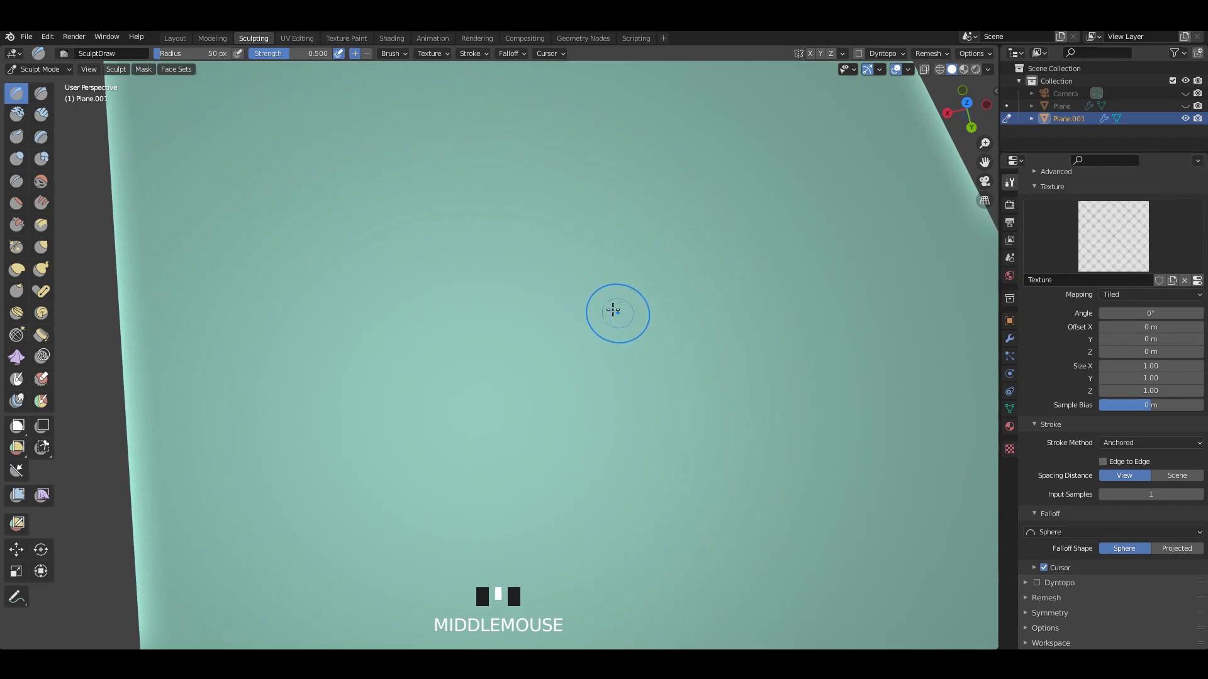
pyautogui.press('f')
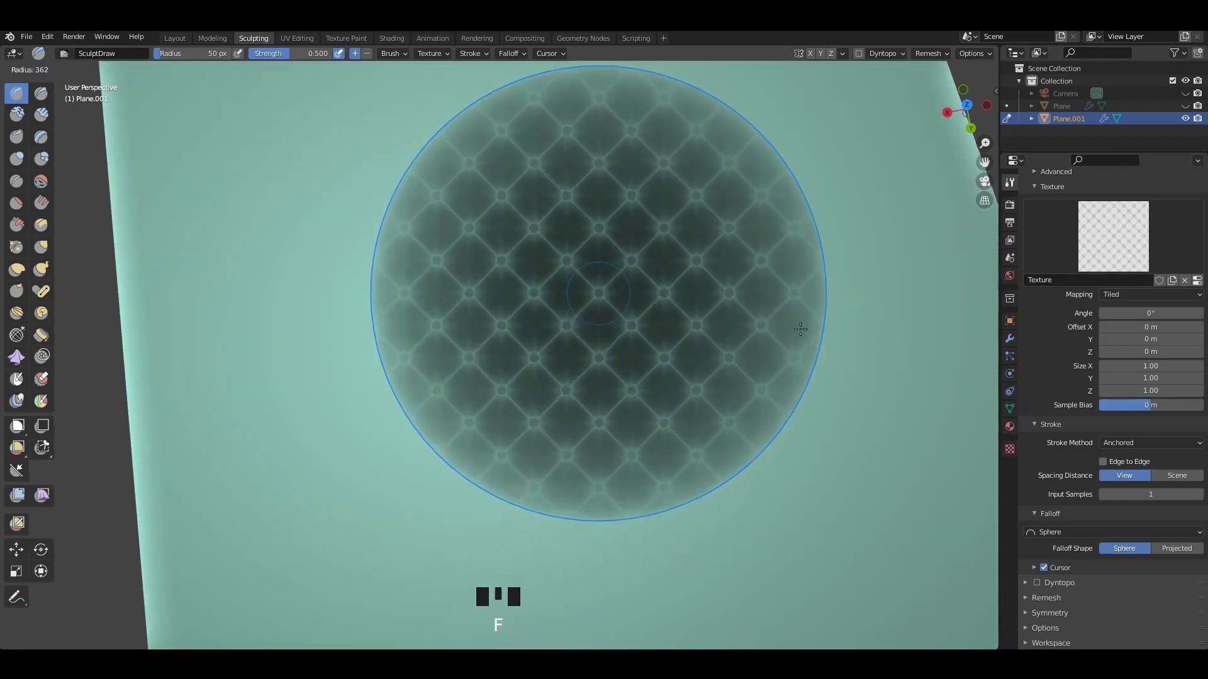
pyautogui.click(787, 321)
pyautogui.moveTo(788, 321)
pyautogui.keyDown('alt'); pyautogui.mouseDown(button='middle')
pyautogui.moveTo(575, 300)
pyautogui.moveTo(655, 365)
pyautogui.moveTo(521, 327)
pyautogui.moveTo(540, 315)
pyautogui.mouseUp(button='middle'); pyautogui.keyUp('alt')
pyautogui.press('f')
pyautogui.click(491, 324)
pyautogui.hotkey('shift', 'f')
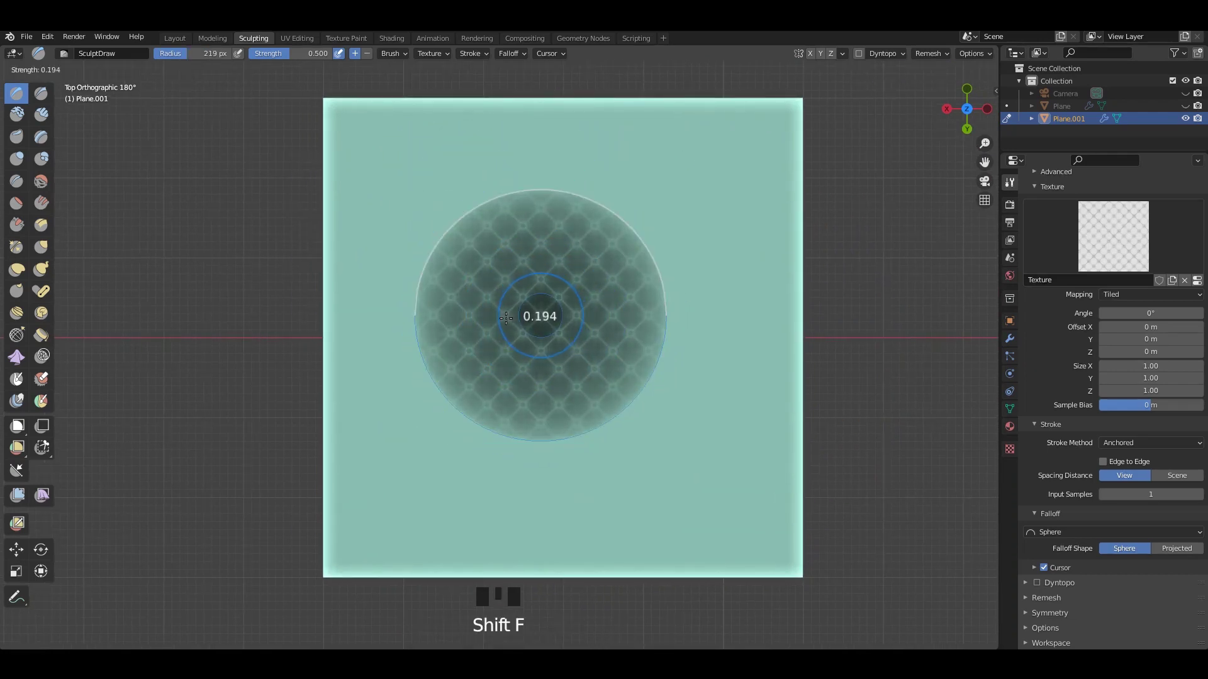
pyautogui.click(513, 316)
pyautogui.scroll(2, 567, 313)
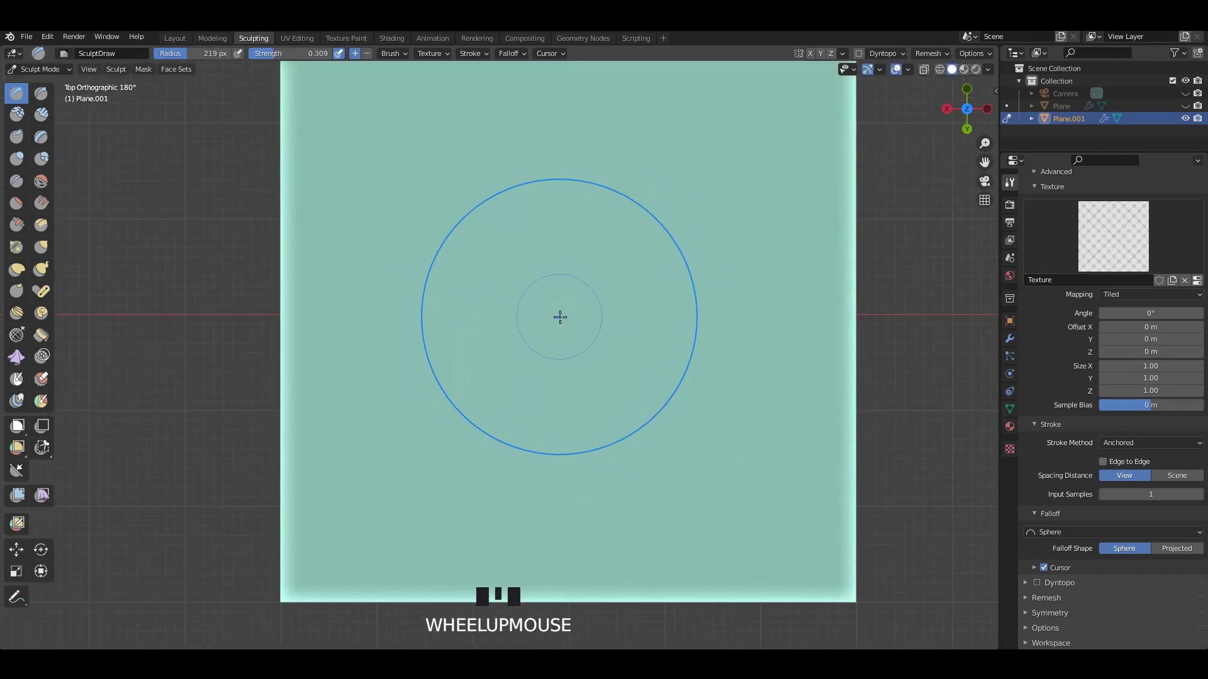
# Step: Try stamping the tufted texture outward from the plane's centre, and undo the stamp
pyautogui.moveTo(558, 318); pyautogui.dragTo(588, 356)
pyautogui.moveTo(616, 403)
pyautogui.mouseDown()
pyautogui.moveTo(706, 485)
pyautogui.moveTo(872, 590)
pyautogui.moveTo(754, 493)
pyautogui.mouseUp()
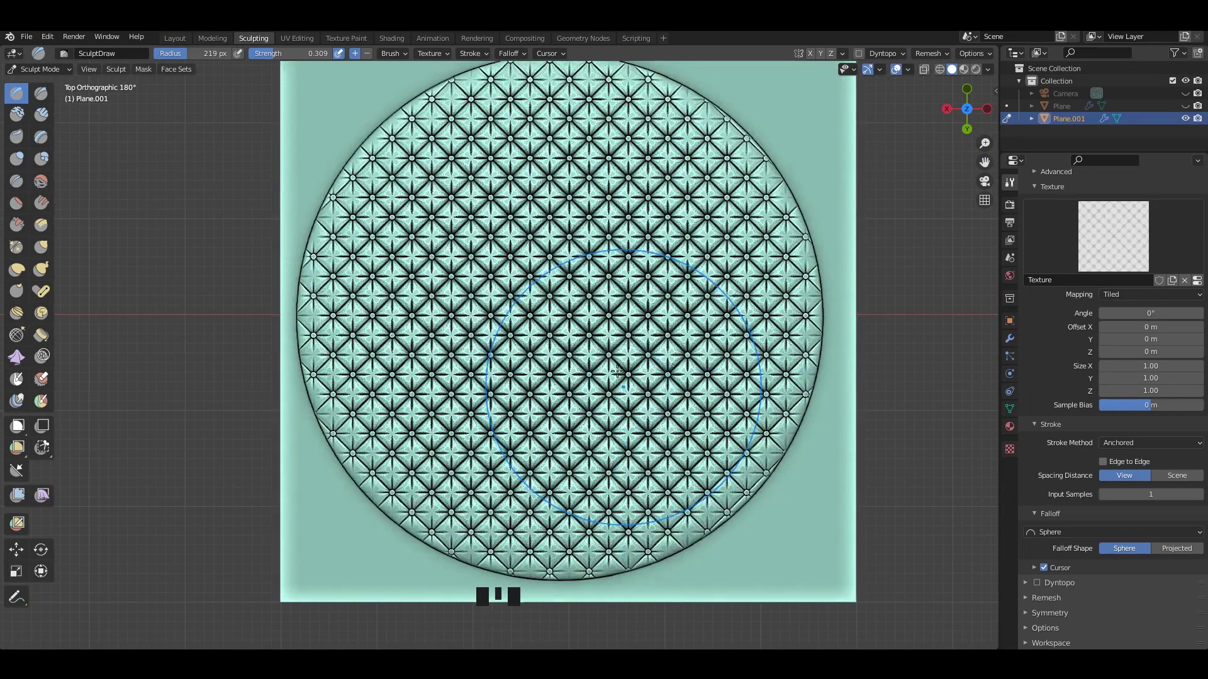
pyautogui.moveTo(625, 385); pyautogui.dragTo(617, 321, button='middle')
pyautogui.scroll(2, 617, 313)
pyautogui.moveTo(548, 308)
pyautogui.mouseDown(button='middle')
pyautogui.moveTo(536, 273)
pyautogui.moveTo(640, 335)
pyautogui.mouseUp(button='middle')
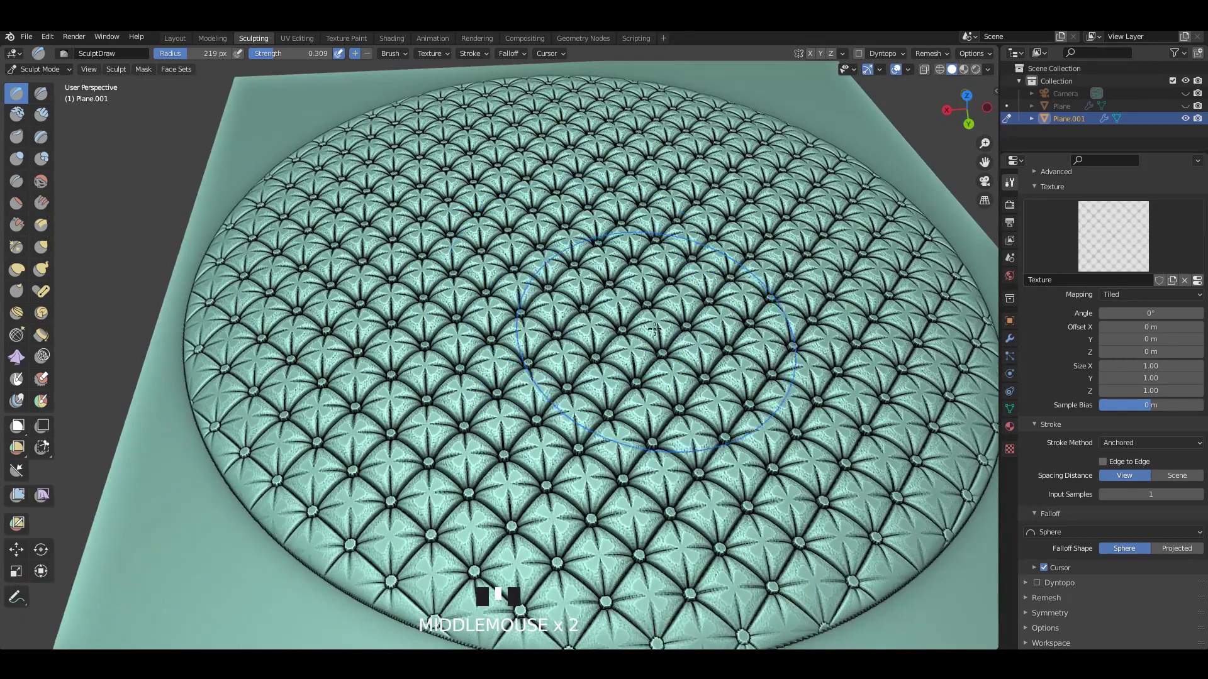
pyautogui.hotkey('ctrl', 'z')
pyautogui.keyDown('alt'); pyautogui.moveTo(629, 237); pyautogui.dragTo(811, 359, button='middle'); pyautogui.keyUp('alt')
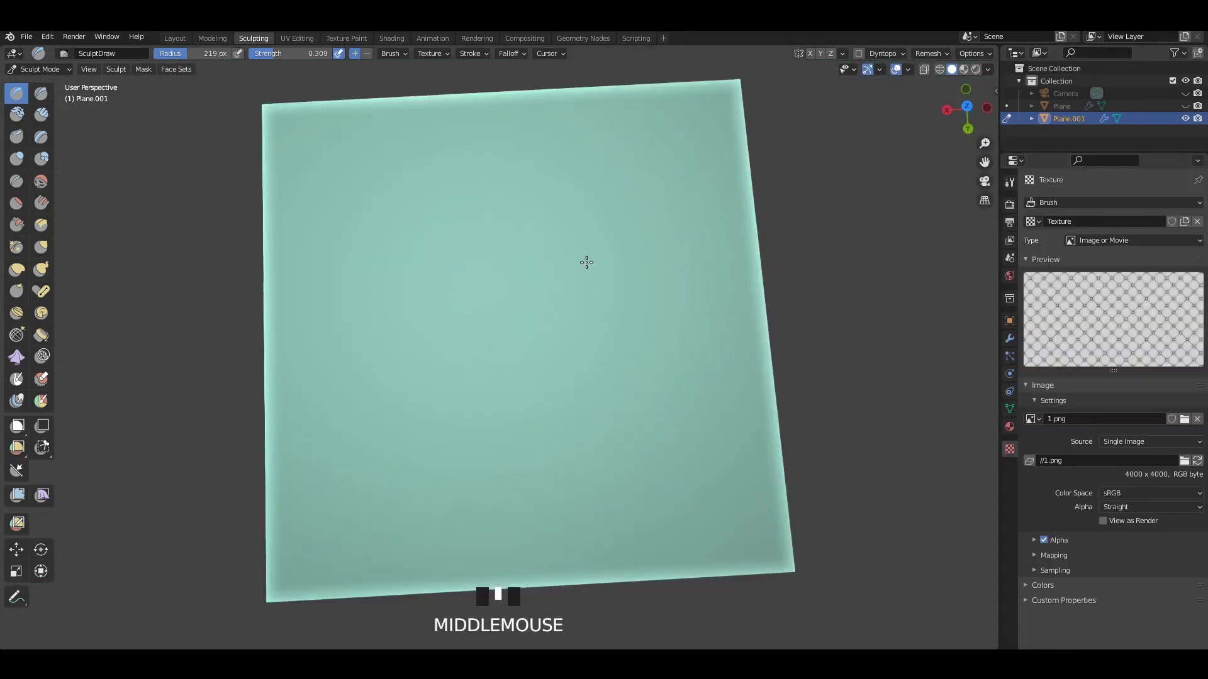
# Step: Set the brush strength to 0.133 and its radius to 270 px
pyautogui.moveTo(585, 262); pyautogui.dragTo(518, 296, button='middle')
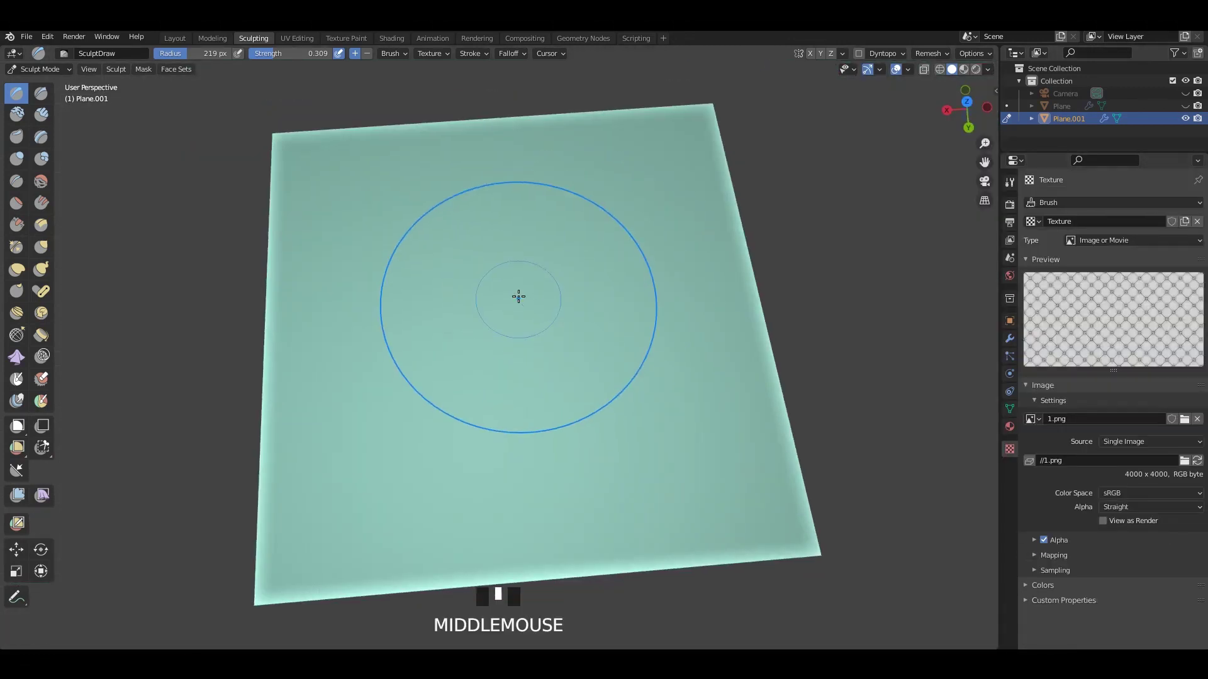
pyautogui.hotkey('shift', 'f')
pyautogui.click(500, 292)
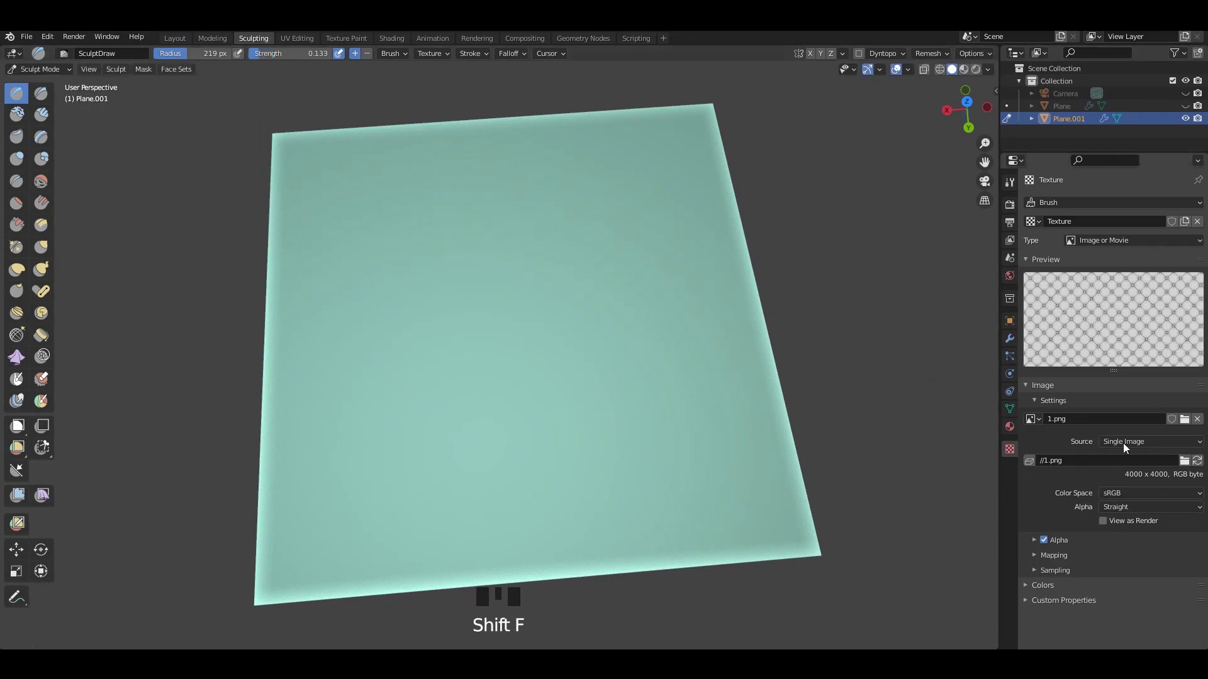
pyautogui.press('f')
pyautogui.click(550, 304)
# Step: Try stamping the tufted texture from the centre over the whole plane in the top view
pyautogui.keyDown('alt'); pyautogui.moveTo(549, 304); pyautogui.dragTo(516, 338, button='middle'); pyautogui.keyUp('alt')
pyautogui.moveTo(518, 323); pyautogui.dragTo(556, 390)
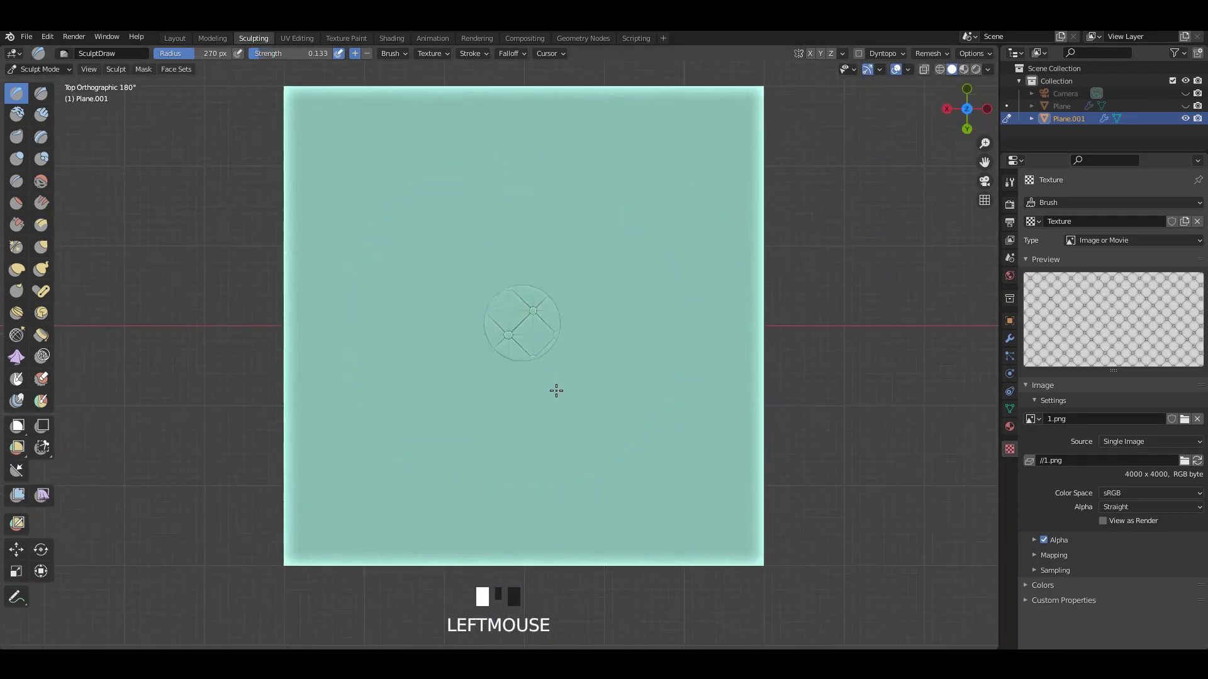
pyautogui.moveTo(654, 507)
pyautogui.mouseDown()
pyautogui.moveTo(931, 597)
pyautogui.moveTo(1104, 635)
pyautogui.mouseUp()
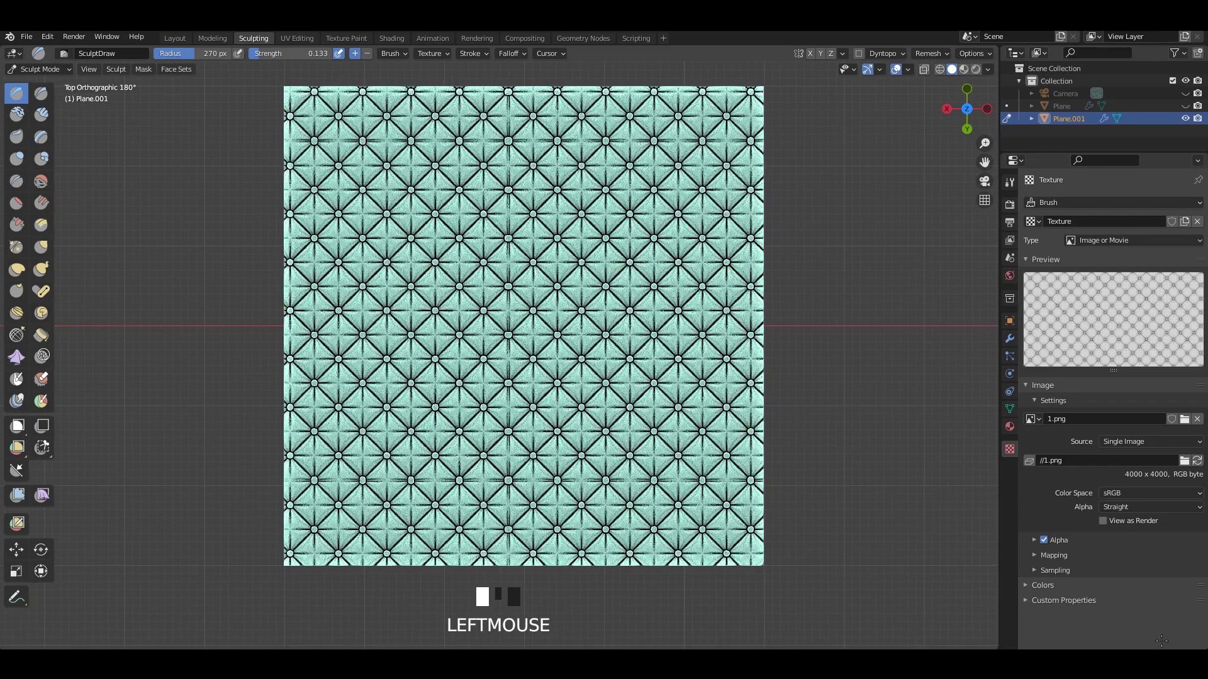
pyautogui.moveTo(726, 383); pyautogui.dragTo(553, 281, button='middle')
pyautogui.scroll(-2, 609, 357)
# Step: Set the brush strength to 0.291 and add a sixth subdivision level to the plane's Multiresolution modifier
pyautogui.hotkey('shift', 'f')
pyautogui.scroll(-1, 548, 312)
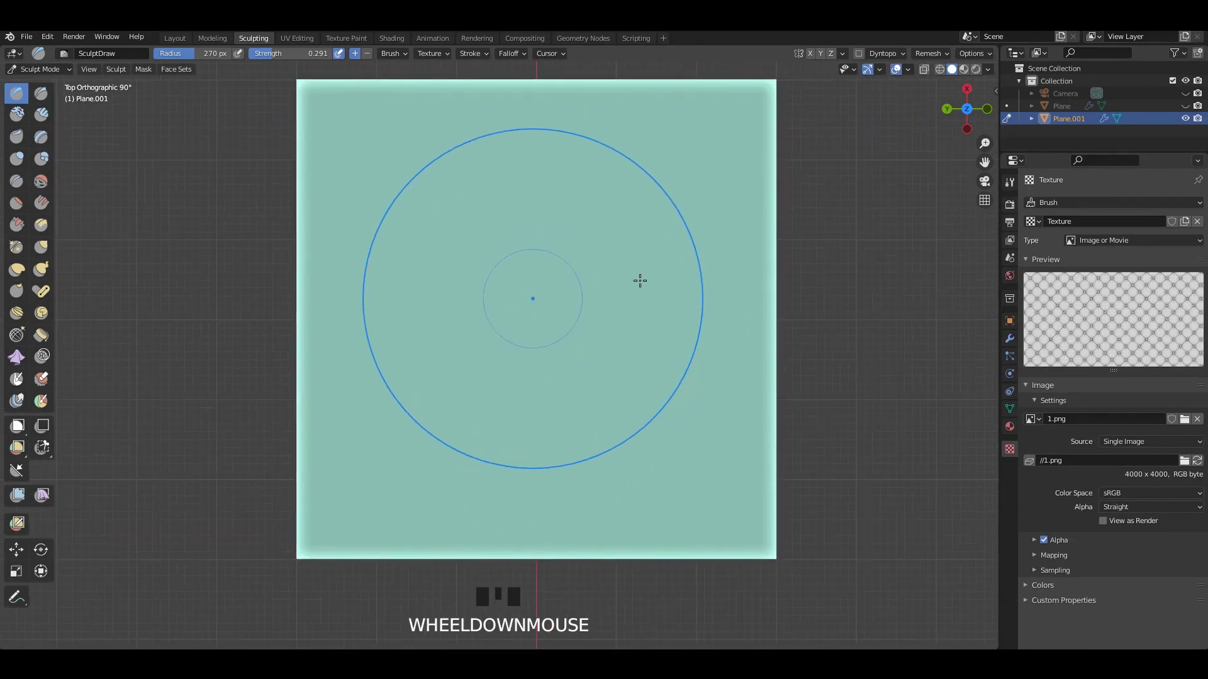
pyautogui.click(1009, 338)
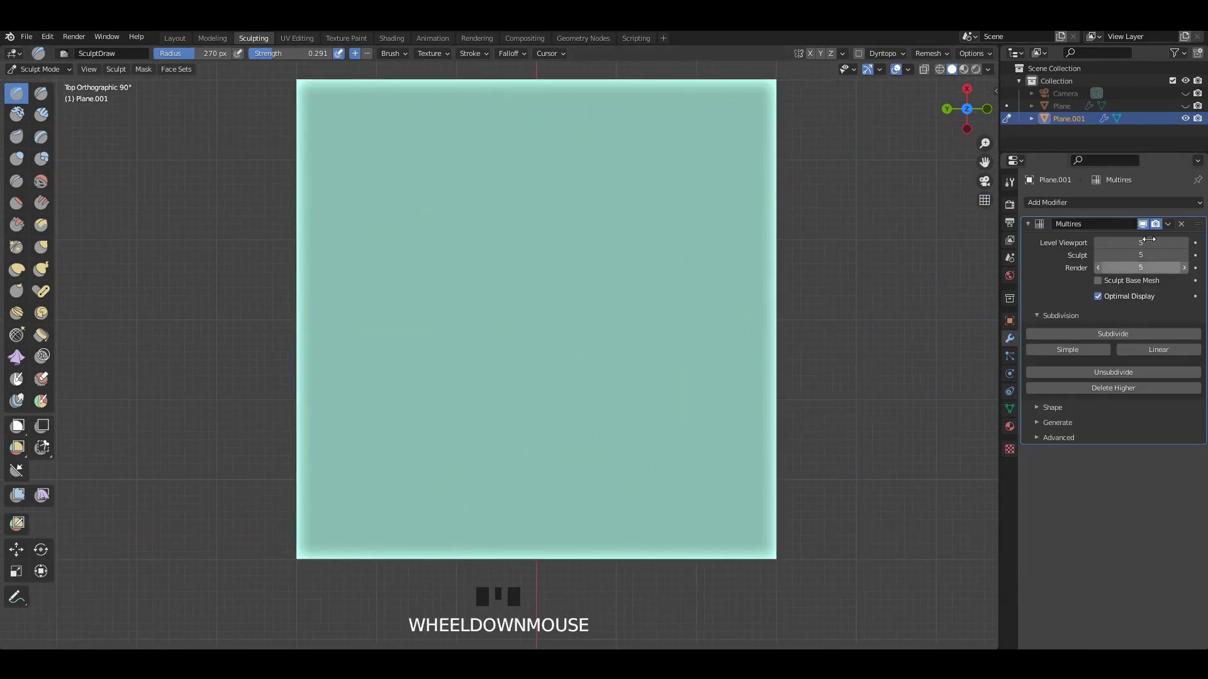
pyautogui.scroll(1, 626, 286)
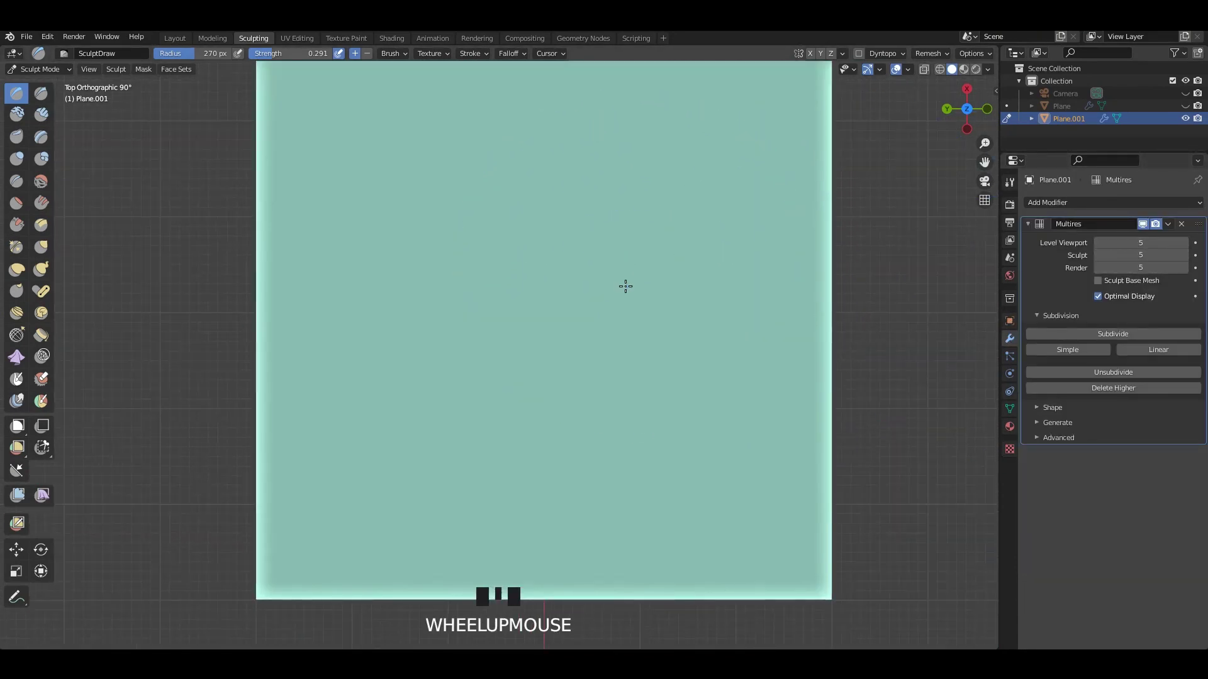
pyautogui.keyDown('shift'); pyautogui.moveTo(626, 286); pyautogui.dragTo(625, 311, button='middle'); pyautogui.keyUp('shift')
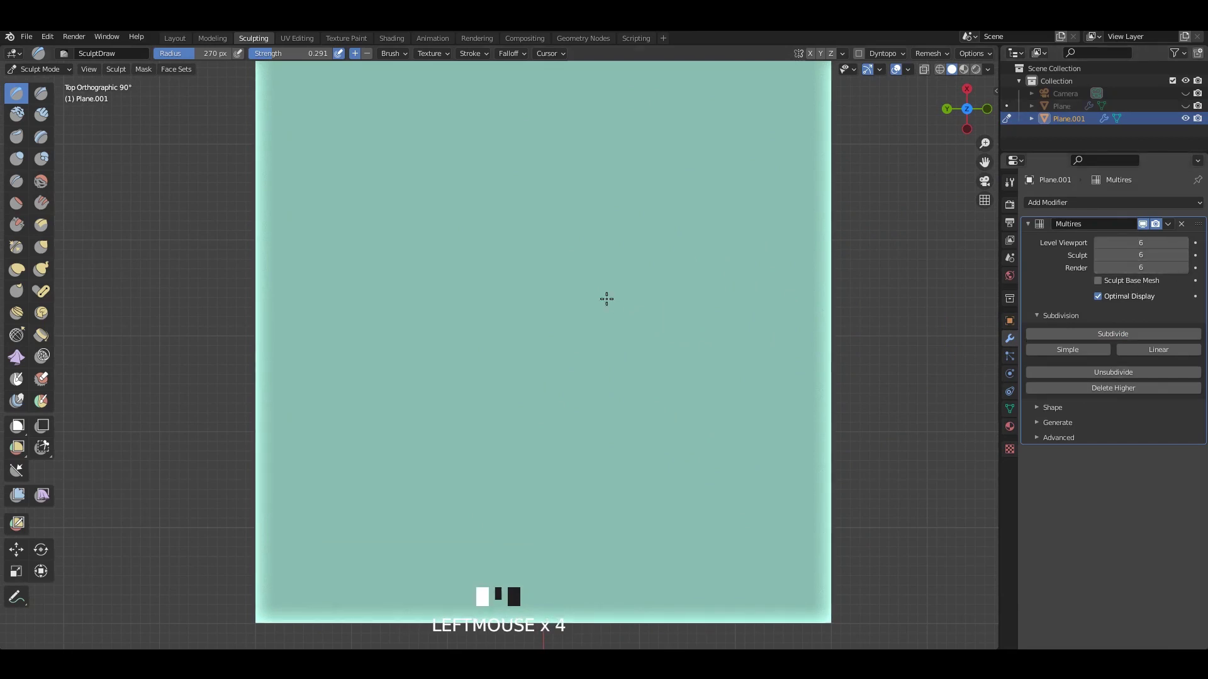
# Step: Set the brush strength to 0.236 and try the tufted stamp over the entire plane at subdivision level 6
pyautogui.hotkey('shift', 'f')
pyautogui.click(547, 313)
pyautogui.scroll(-1, 569, 311)
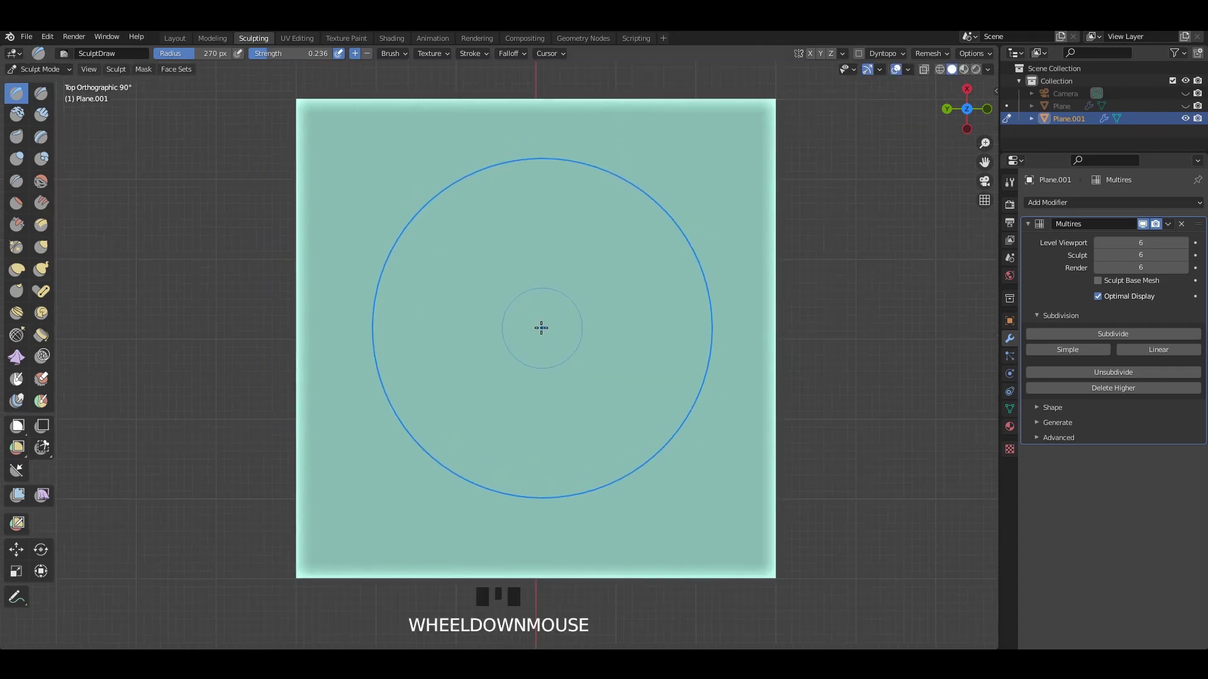
pyautogui.moveTo(539, 323)
pyautogui.mouseDown()
pyautogui.moveTo(597, 414)
pyautogui.moveTo(698, 515)
pyautogui.moveTo(885, 595)
pyautogui.mouseUp()
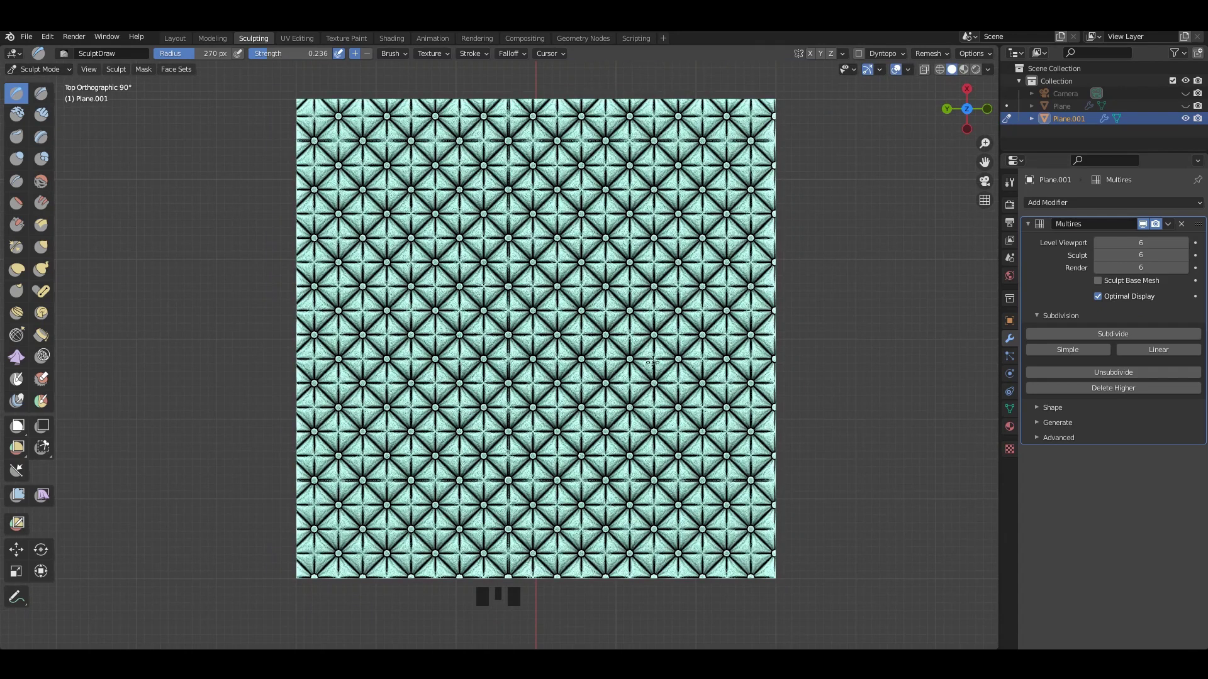
pyautogui.scroll(2, 653, 362)
pyautogui.moveTo(653, 362)
pyautogui.mouseDown(button='middle')
pyautogui.moveTo(562, 288)
pyautogui.moveTo(578, 302)
pyautogui.moveTo(602, 267)
pyautogui.moveTo(579, 360)
pyautogui.moveTo(528, 310)
pyautogui.moveTo(547, 334)
pyautogui.mouseUp(button='middle')
pyautogui.scroll(2, 629, 340)
pyautogui.scroll(-2, 602, 268)
pyautogui.scroll(-3, 528, 310)
# Step: With the Multires viewport level at 5, set the brush strength to 0.176 and stamp the tufted pattern from the centre over the whole plane
pyautogui.hotkey('shift', 'f')
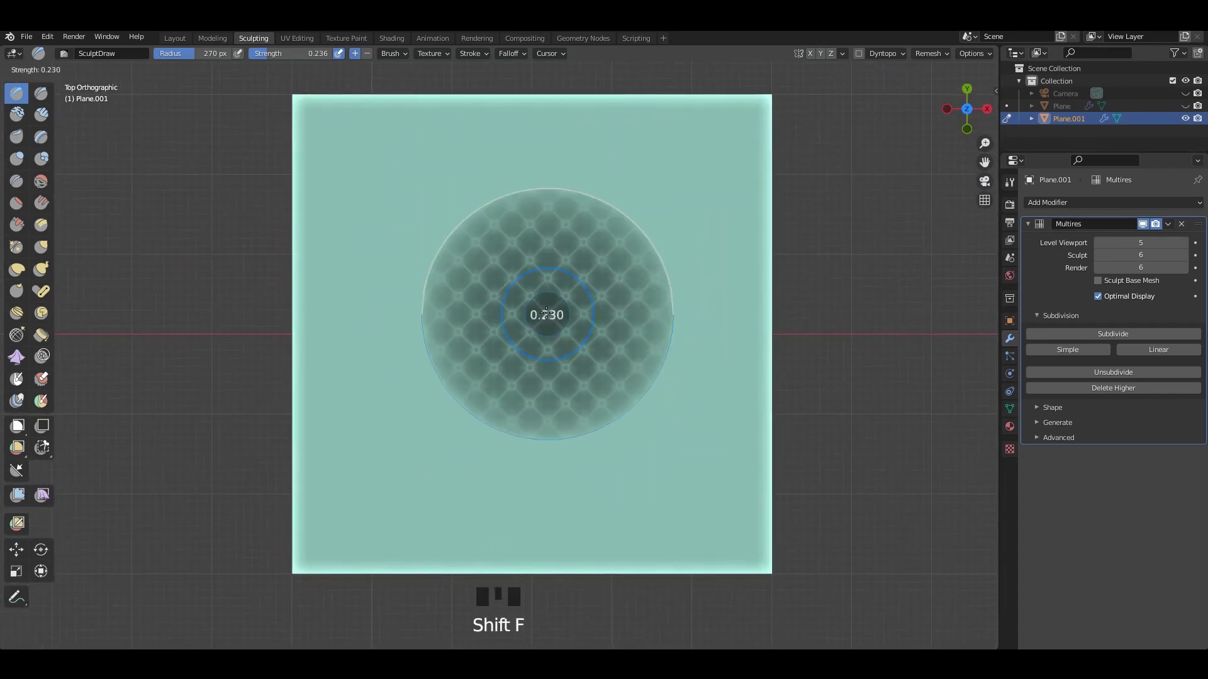
pyautogui.click(543, 308)
pyautogui.moveTo(542, 327)
pyautogui.mouseDown()
pyautogui.moveTo(601, 420)
pyautogui.moveTo(714, 531)
pyautogui.moveTo(843, 587)
pyautogui.moveTo(1045, 605)
pyautogui.mouseUp()
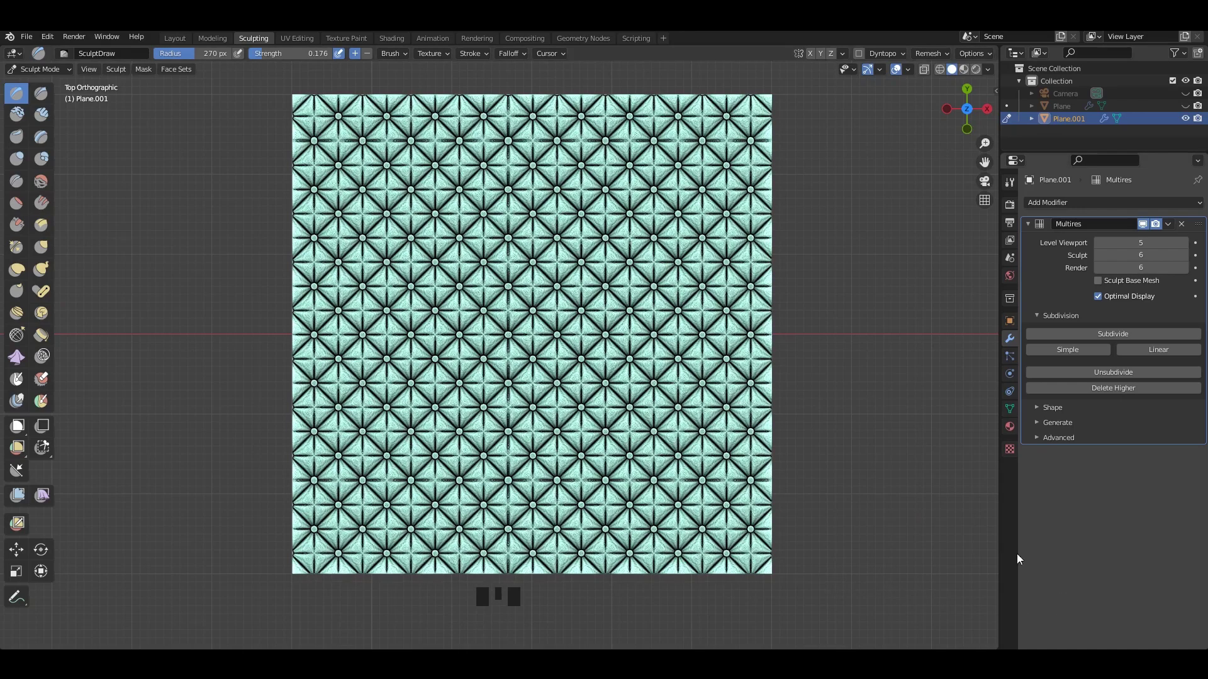
pyautogui.scroll(3, 517, 328)
pyautogui.moveTo(516, 332)
pyautogui.mouseDown(button='middle')
pyautogui.moveTo(517, 251)
pyautogui.moveTo(541, 299)
pyautogui.mouseUp(button='middle')
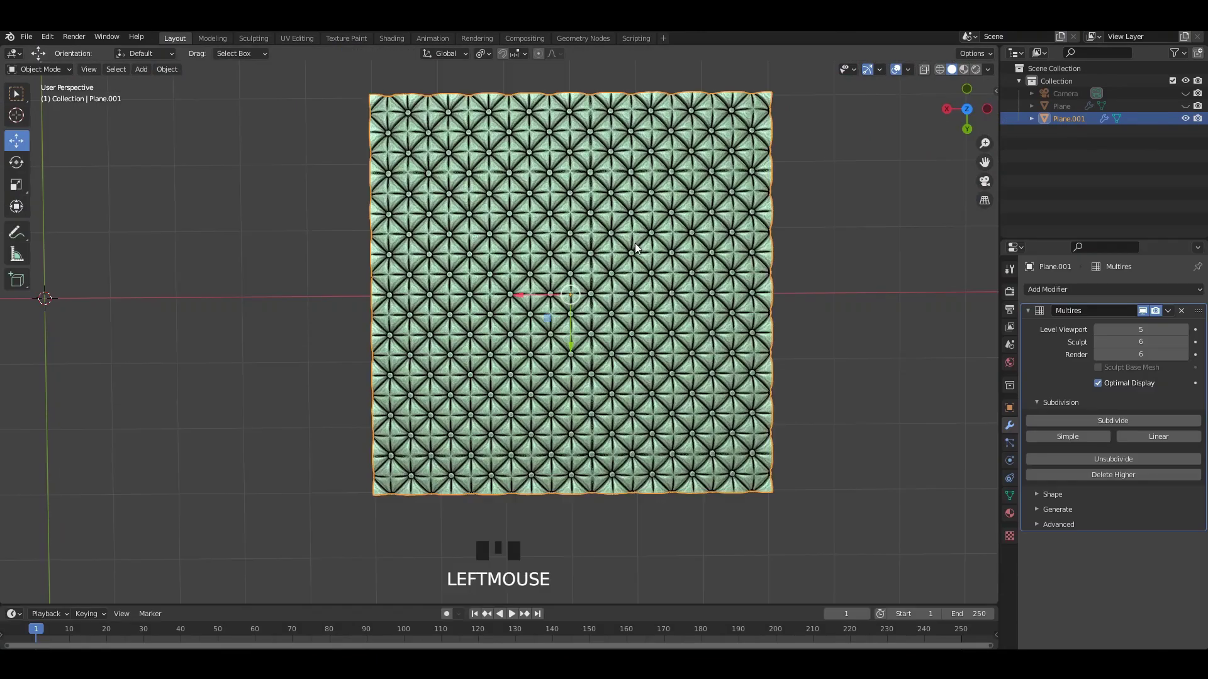
# Step: In the Layout workspace, shade the sculpted plane smooth and enable Auto Smooth at 30° in its normals settings
pyautogui.moveTo(800, 223)
pyautogui.mouseDown(button='middle')
pyautogui.moveTo(791, 204)
pyautogui.moveTo(705, 240)
pyautogui.moveTo(1105, 538)
pyautogui.mouseUp(button='middle')
pyautogui.click(674, 270)
pyautogui.rightClick(674, 270)
pyautogui.click(892, 144)
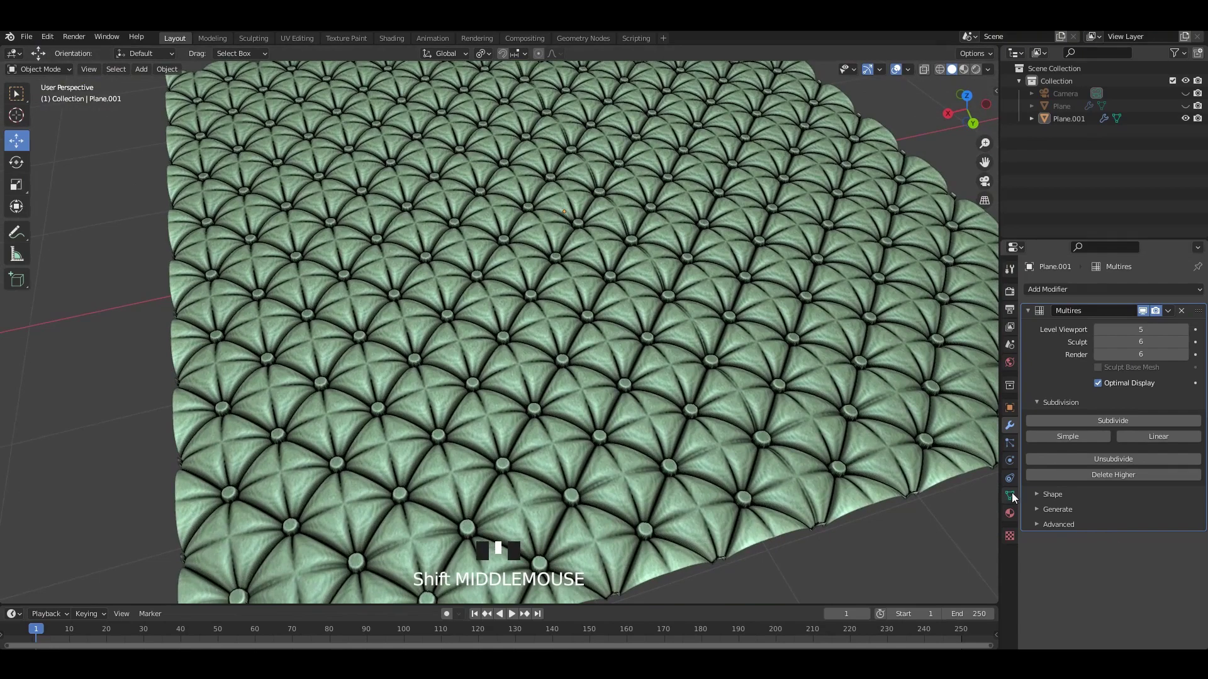
pyautogui.click(1010, 495)
pyautogui.click(1046, 503)
pyautogui.click(1098, 523)
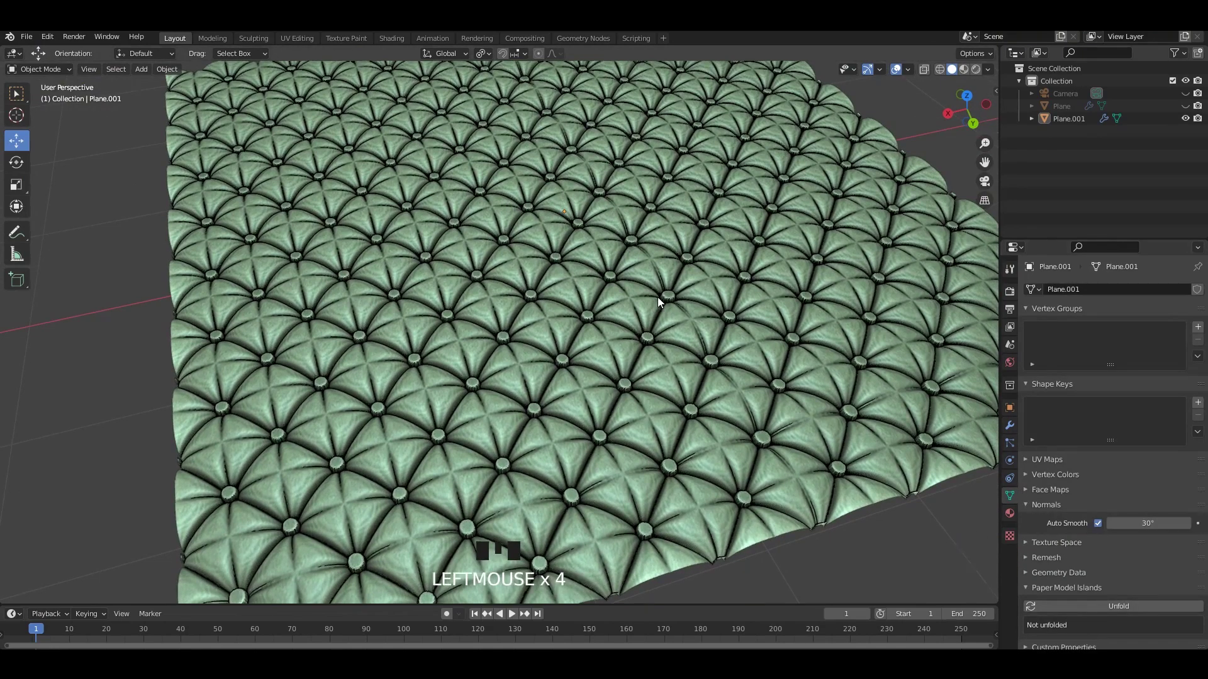
# Step: Examine the tufted plane's mesh and relief from several angles in wireframe and solid shading
pyautogui.scroll(-3, 681, 315)
pyautogui.scroll(2, 480, 248)
pyautogui.moveTo(481, 248); pyautogui.dragTo(627, 299, button='middle')
pyautogui.click(940, 70)
pyautogui.moveTo(714, 209)
pyautogui.mouseDown(button='middle')
pyautogui.moveTo(723, 190)
pyautogui.moveTo(766, 212)
pyautogui.moveTo(943, 61)
pyautogui.mouseUp(button='middle')
pyautogui.click(952, 69)
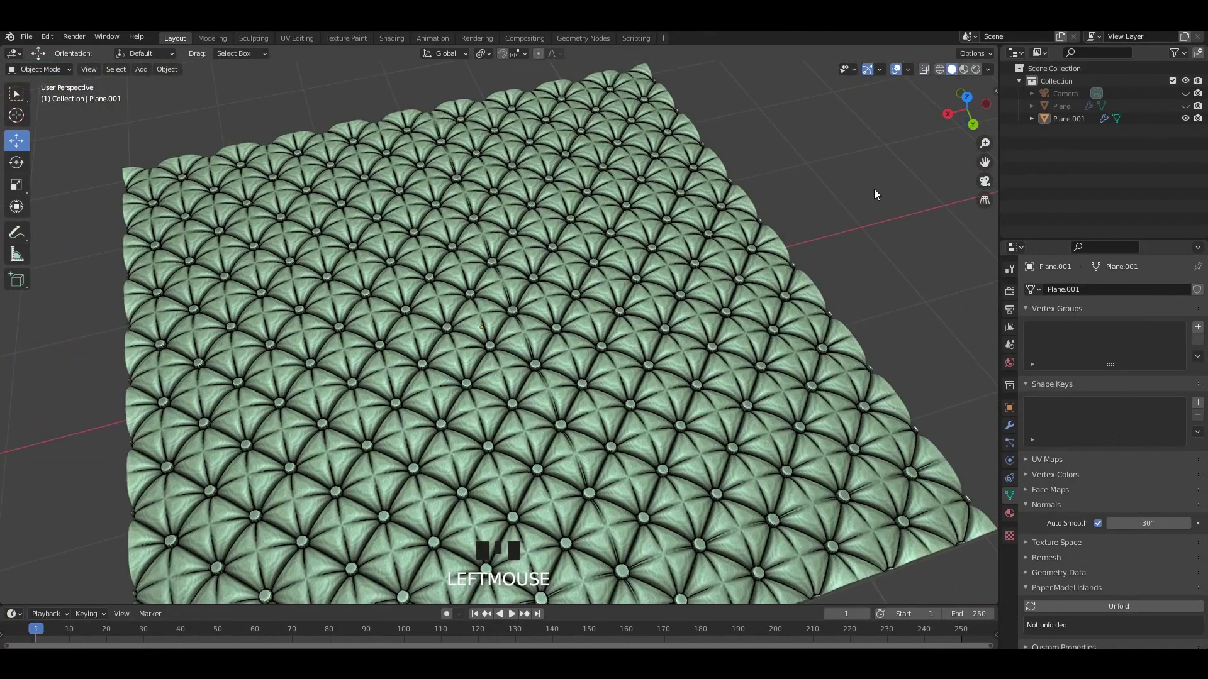
pyautogui.moveTo(874, 189)
pyautogui.mouseDown(button='middle')
pyautogui.moveTo(730, 244)
pyautogui.moveTo(737, 214)
pyautogui.mouseUp(button='middle')
pyautogui.scroll(2, 730, 244)
pyautogui.scroll(-2, 737, 213)
pyautogui.keyDown('shift'); pyautogui.moveTo(631, 224); pyautogui.dragTo(659, 234, button='middle'); pyautogui.keyUp('shift')
pyautogui.keyDown('shift'); pyautogui.moveTo(659, 234); pyautogui.dragTo(656, 267, button='middle'); pyautogui.keyUp('shift')
pyautogui.scroll(-2, 715, 236)
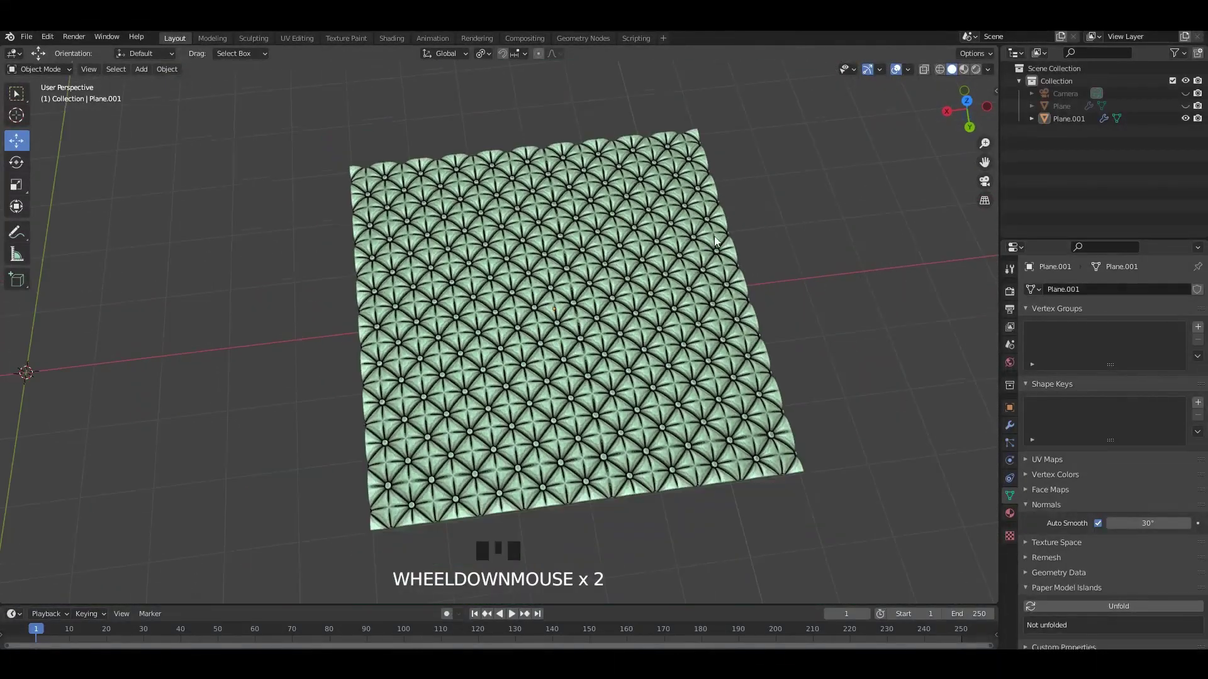
# Step: Duplicate the tufted plane and move the copy -7.127 m along X, clear of the original
pyautogui.moveTo(715, 236); pyautogui.dragTo(755, 227, button='middle')
pyautogui.scroll(2, 857, 287)
pyautogui.keyDown('shift'); pyautogui.moveTo(857, 287); pyautogui.dragTo(606, 281, button='middle'); pyautogui.keyUp('shift')
pyautogui.click(606, 281)
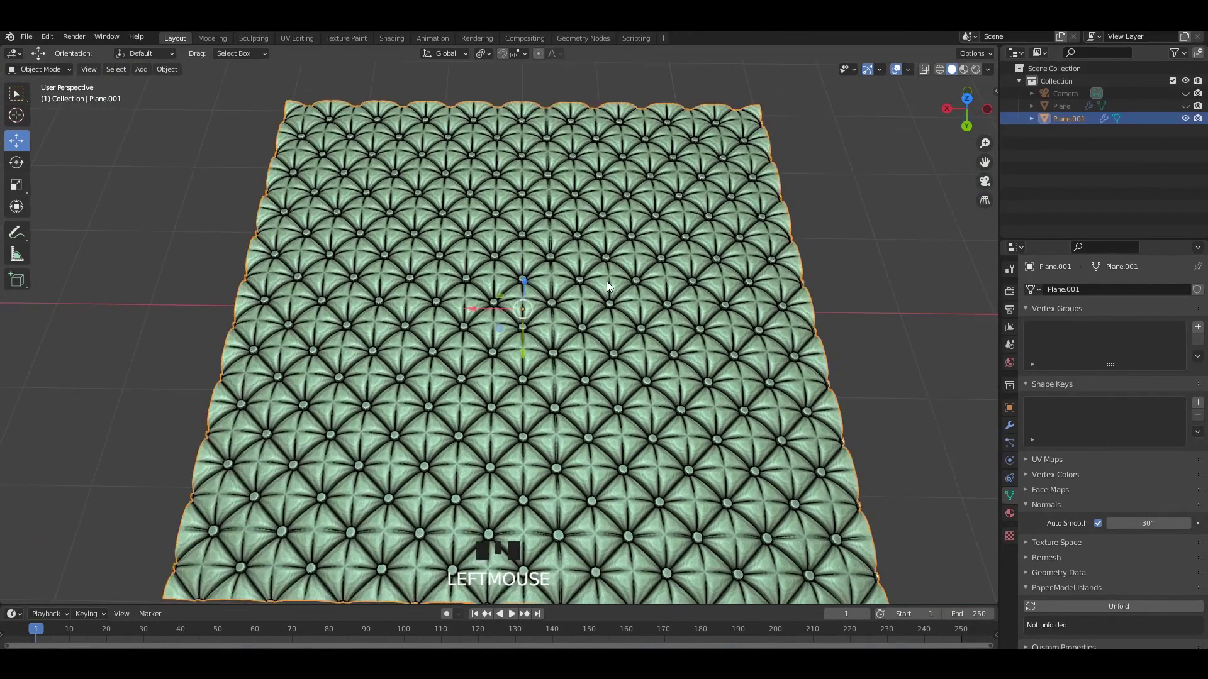
pyautogui.scroll(-2, 606, 282)
pyautogui.hotkey('shift', 'd')
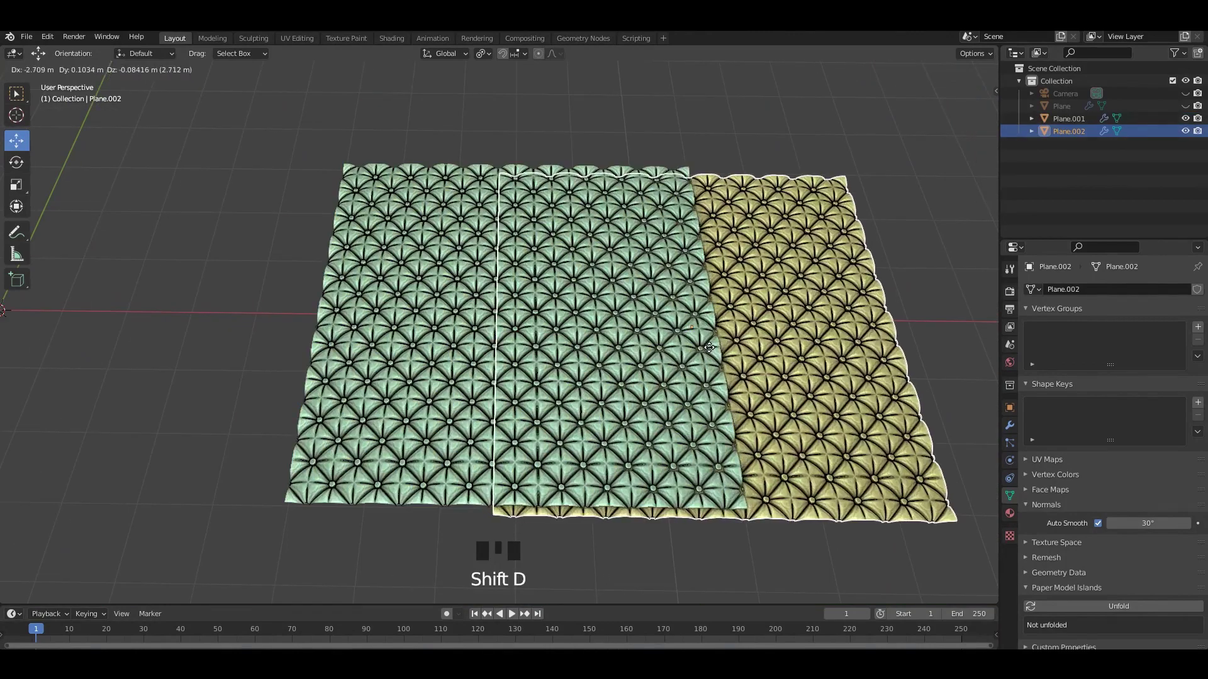
pyautogui.press('Escape')
pyautogui.keyDown('shift'); pyautogui.moveTo(467, 321); pyautogui.dragTo(328, 336, button='middle'); pyautogui.keyUp('shift')
pyautogui.moveTo(328, 337); pyautogui.dragTo(761, 337)
pyautogui.keyDown('shift'); pyautogui.moveTo(762, 337); pyautogui.dragTo(723, 277, button='middle'); pyautogui.keyUp('shift')
# Step: Lower the copied plane's Multires viewport level to 1 and save the file
pyautogui.click(1010, 363)
pyautogui.keyDown('shift'); pyautogui.moveTo(724, 277); pyautogui.dragTo(739, 252, button='middle'); pyautogui.keyUp('shift')
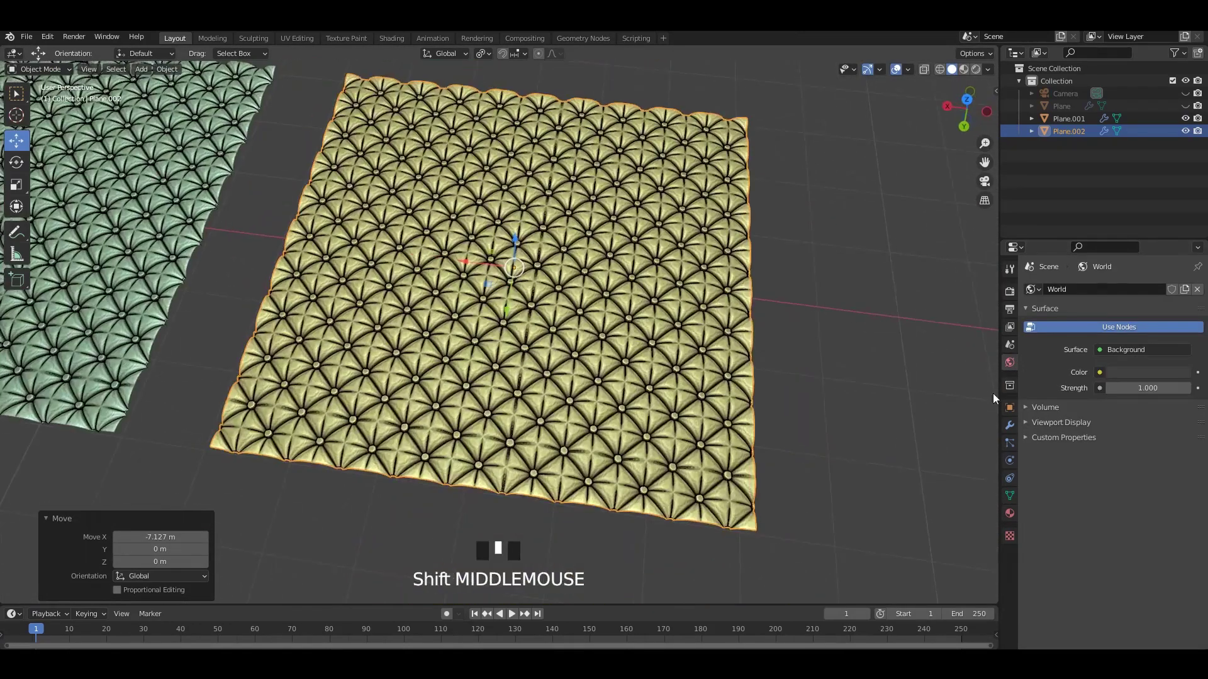
pyautogui.click(1010, 425)
pyautogui.moveTo(566, 346); pyautogui.dragTo(580, 317, button='middle')
pyautogui.keyDown('shift'); pyautogui.moveTo(580, 316); pyautogui.dragTo(620, 308, button='middle'); pyautogui.keyUp('shift')
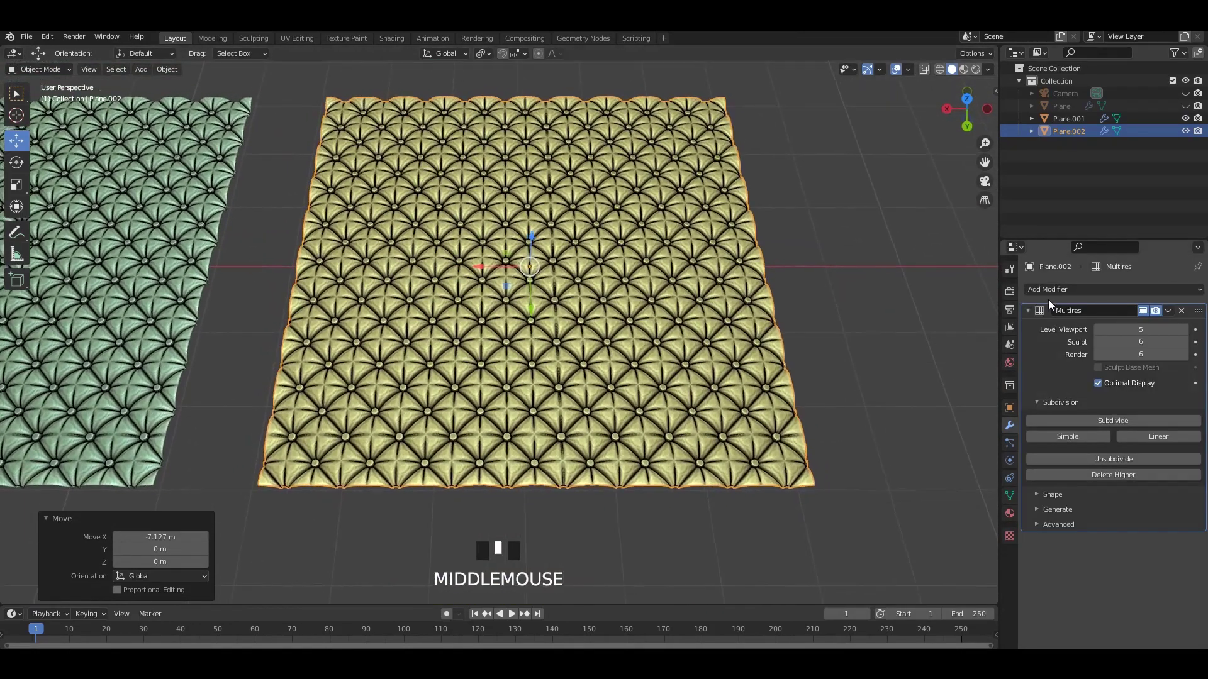
pyautogui.click(1097, 330)
pyautogui.click(1098, 330)
pyautogui.click(1098, 330)
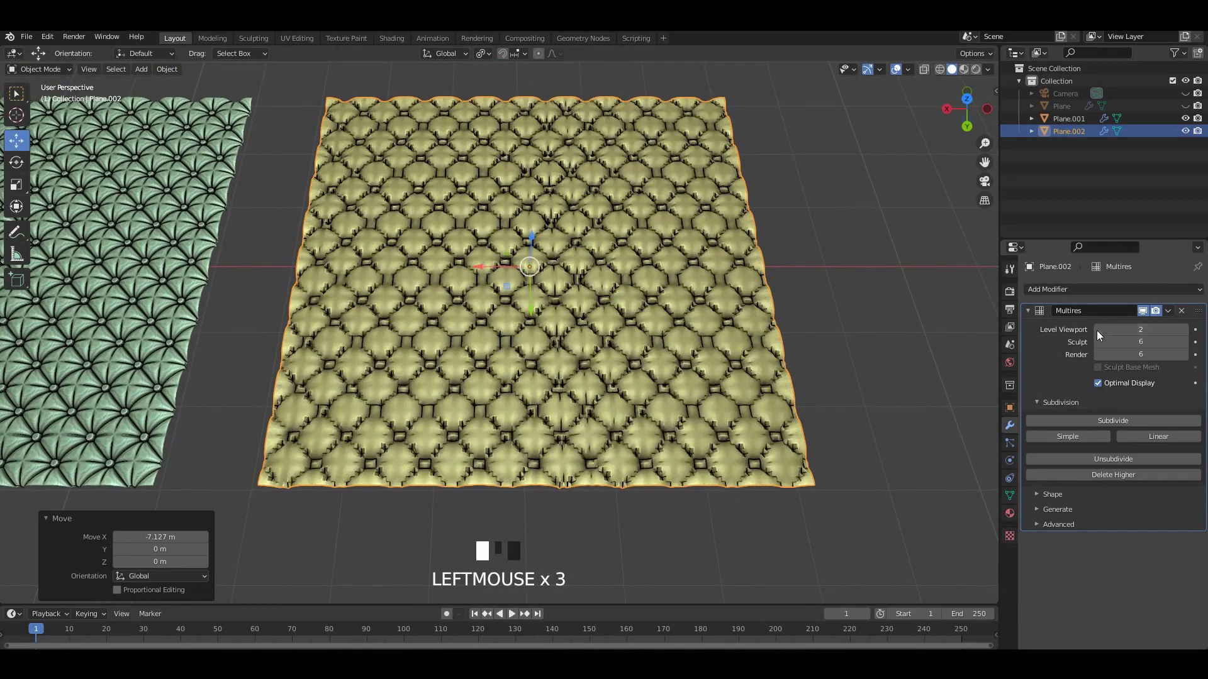
pyautogui.click(1098, 330)
pyautogui.moveTo(723, 258); pyautogui.dragTo(614, 224, button='middle')
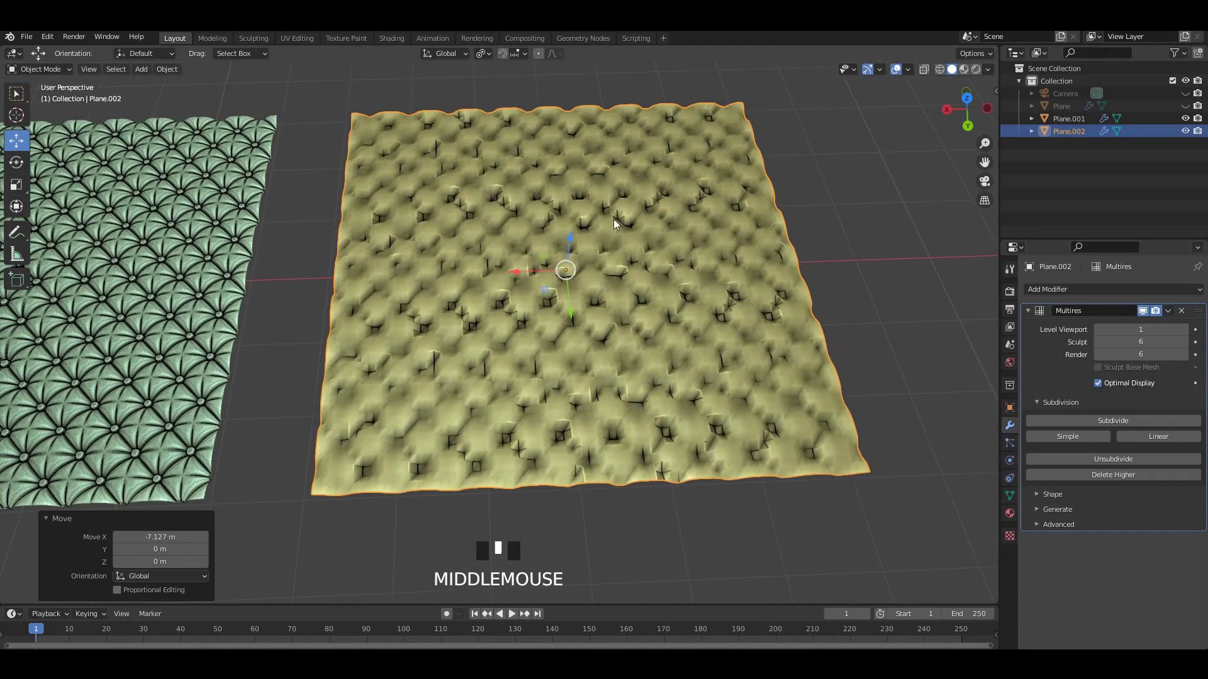
pyautogui.hotkey('ctrl', 's')
# Step: Add a Subdivision Surface modifier to the copied plane below its Multires modifier
pyautogui.moveTo(751, 243); pyautogui.dragTo(636, 265, button='middle')
pyautogui.click(665, 239)
pyautogui.click(637, 271)
pyautogui.click(1028, 310)
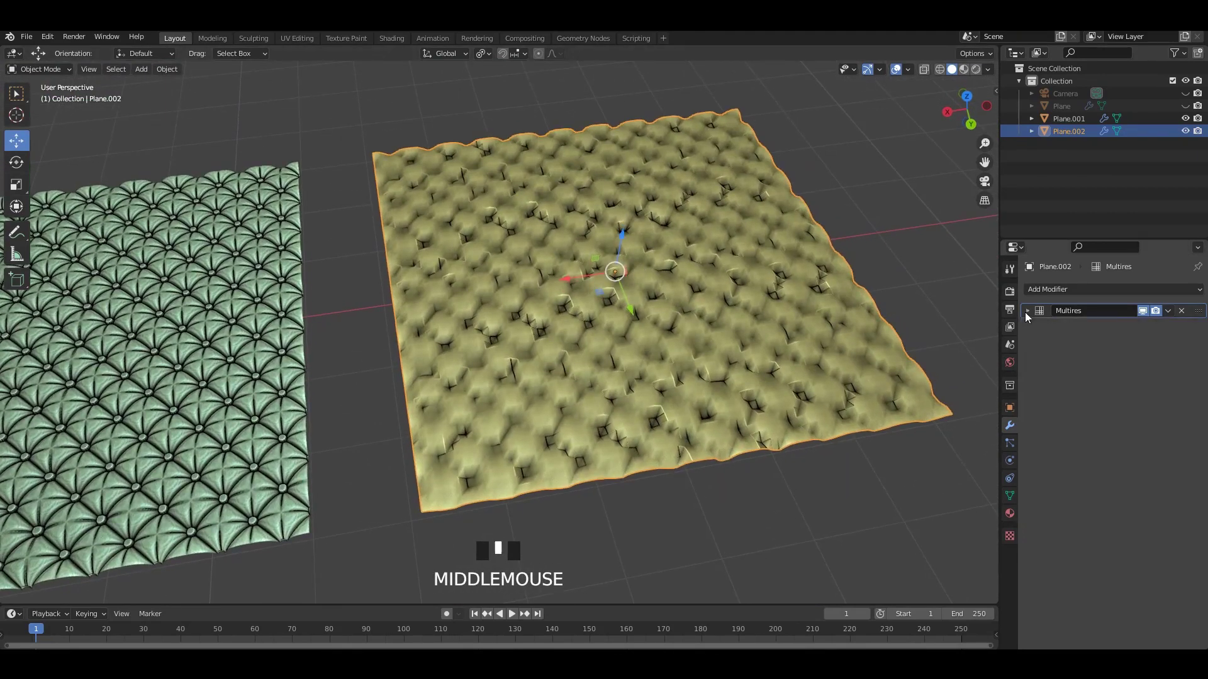
pyautogui.click(1035, 290)
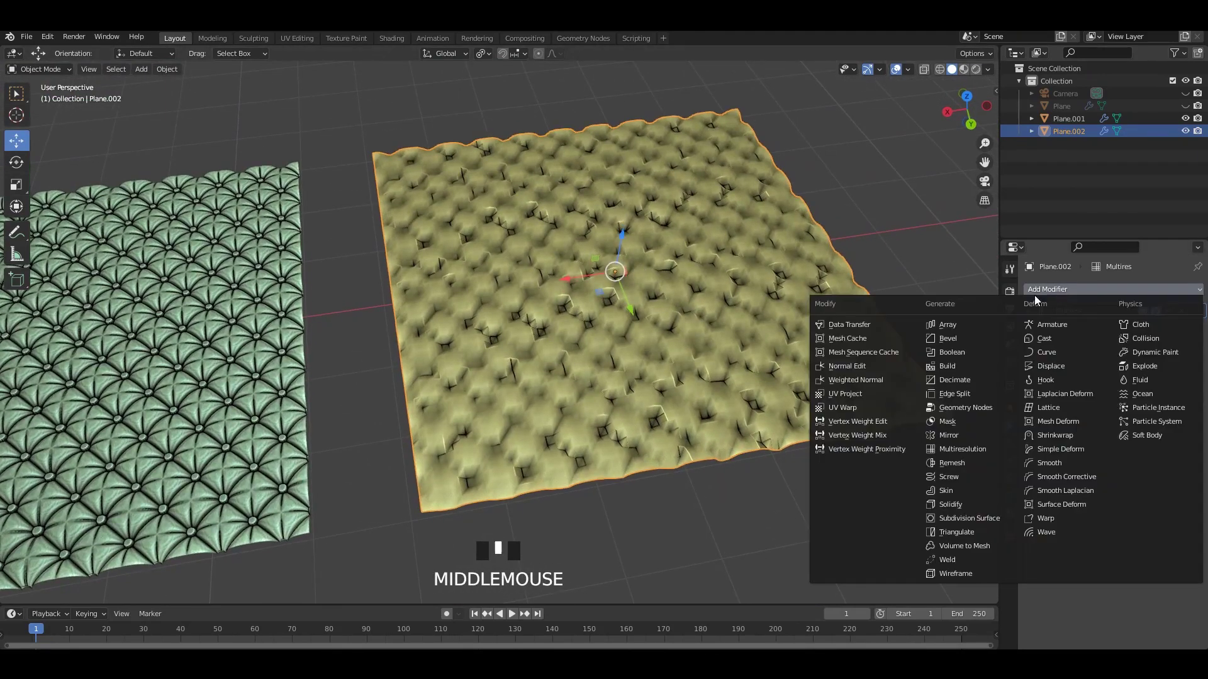
pyautogui.click(972, 519)
pyautogui.moveTo(685, 323); pyautogui.dragTo(660, 273, button='middle')
pyautogui.click(831, 239)
# Step: Export the low-poly copy as Lp.fbx, limiting the FBX export to selected objects
pyautogui.press('F4')
pyautogui.moveTo(619, 249)
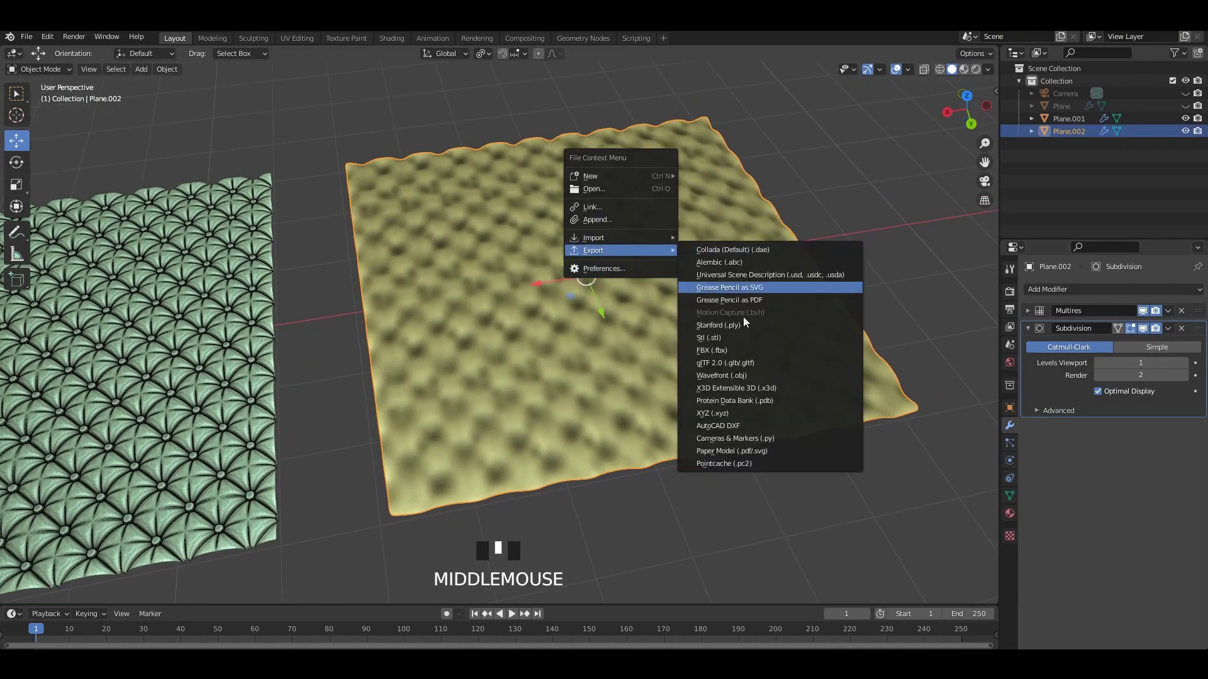
pyautogui.click(738, 350)
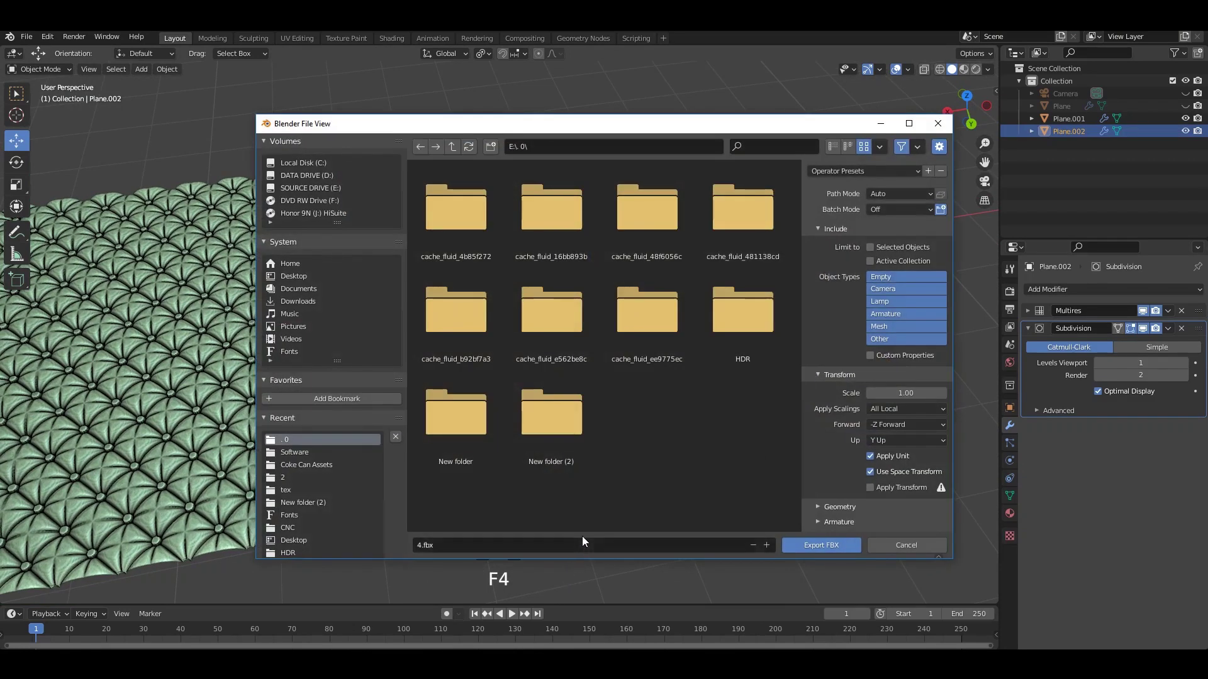
pyautogui.click(873, 248)
pyautogui.click(454, 549)
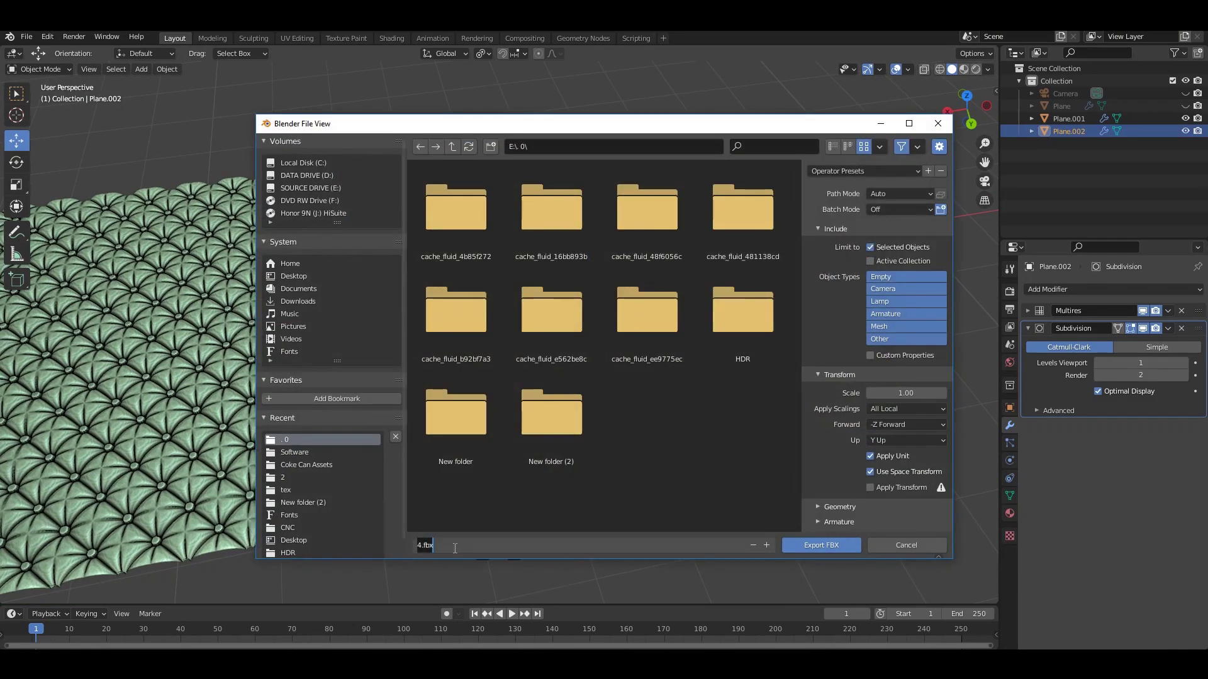
pyautogui.press('Return')
pyautogui.click(808, 541)
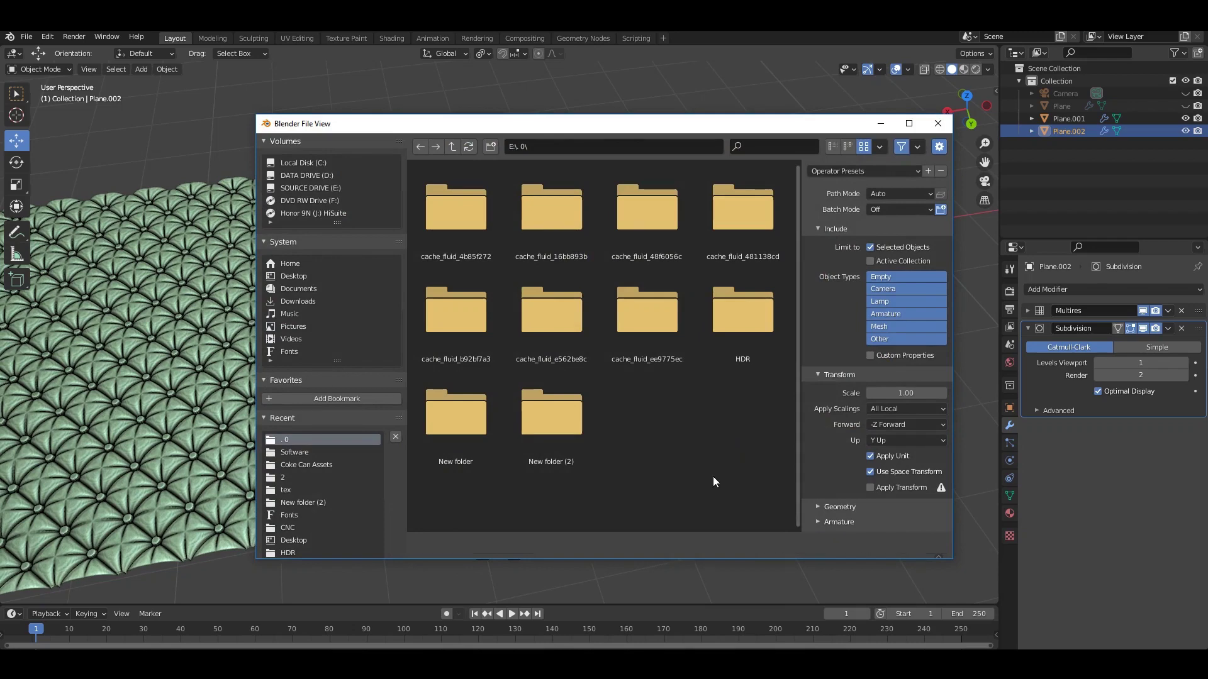
# Step: Remove the copy's Subdivision modifier and raise its Multires viewport level to 6
pyautogui.scroll(1, 742, 334)
pyautogui.moveTo(747, 300); pyautogui.dragTo(735, 316, button='middle')
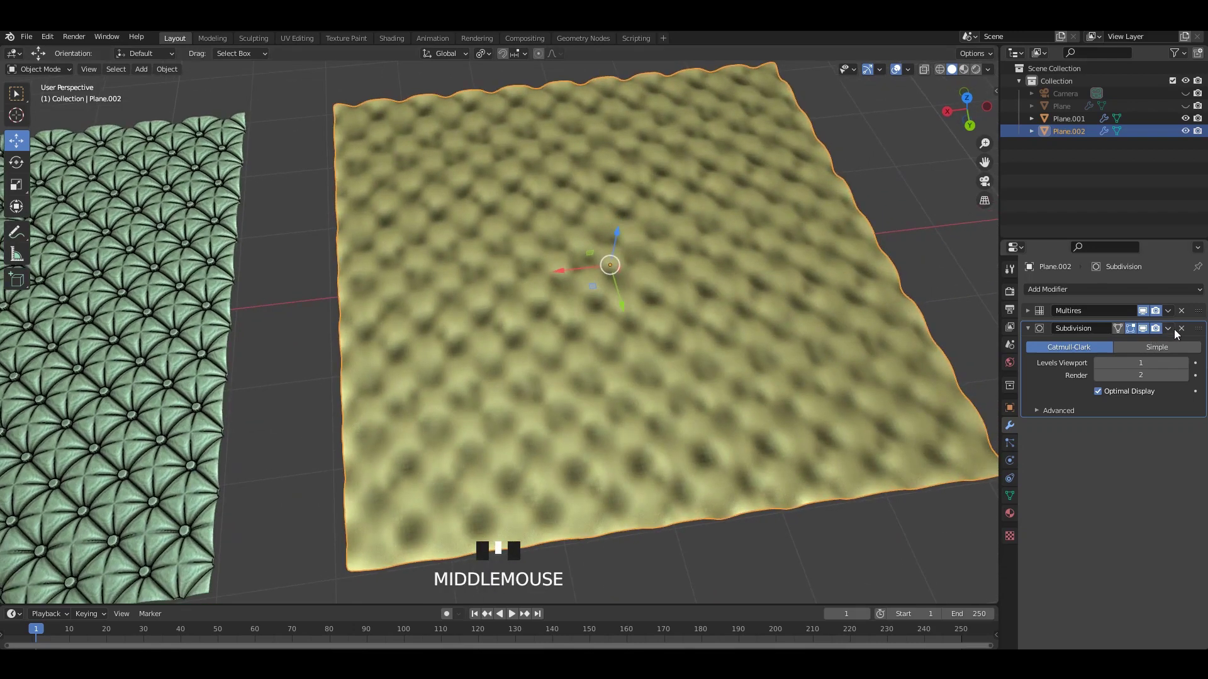
pyautogui.click(1182, 328)
pyautogui.click(1028, 311)
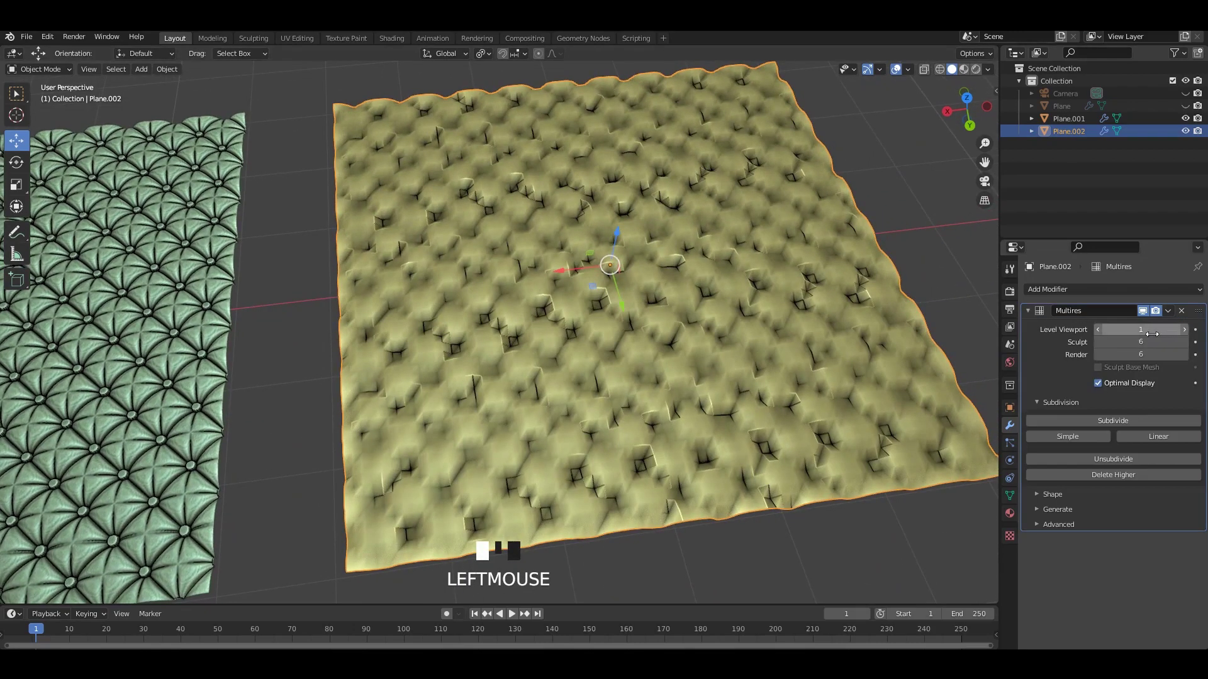
pyautogui.click(917, 164)
pyautogui.scroll(2, 842, 237)
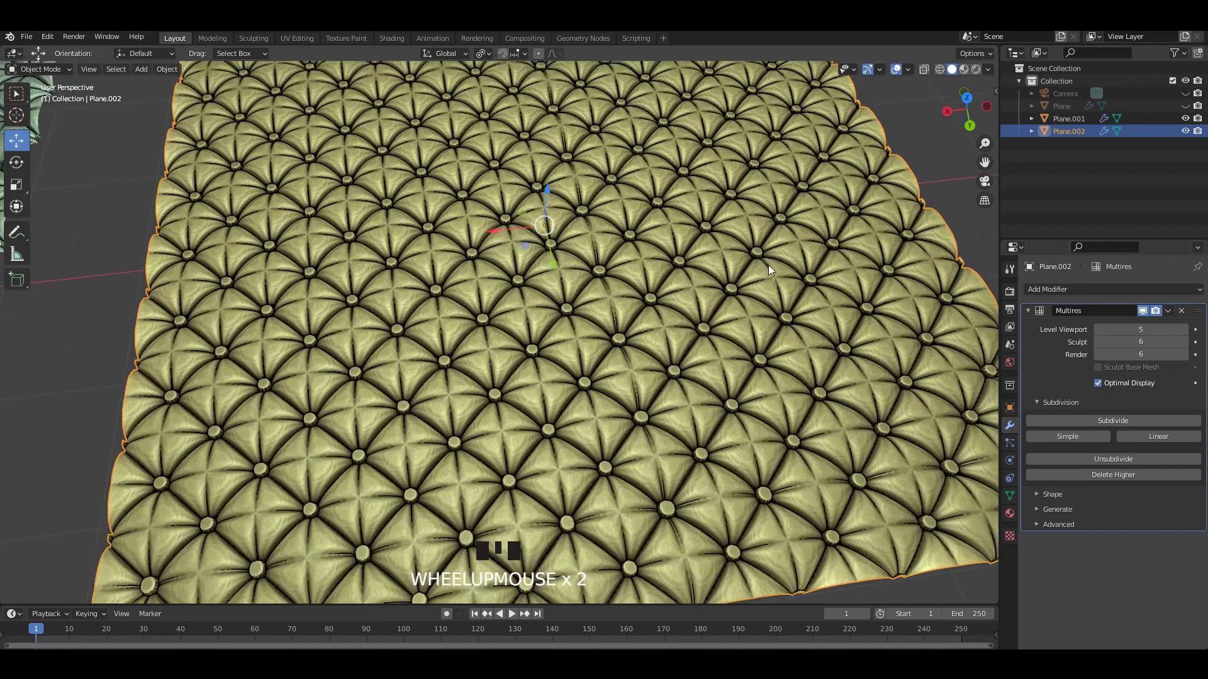
pyautogui.moveTo(768, 265); pyautogui.dragTo(832, 312, button='middle')
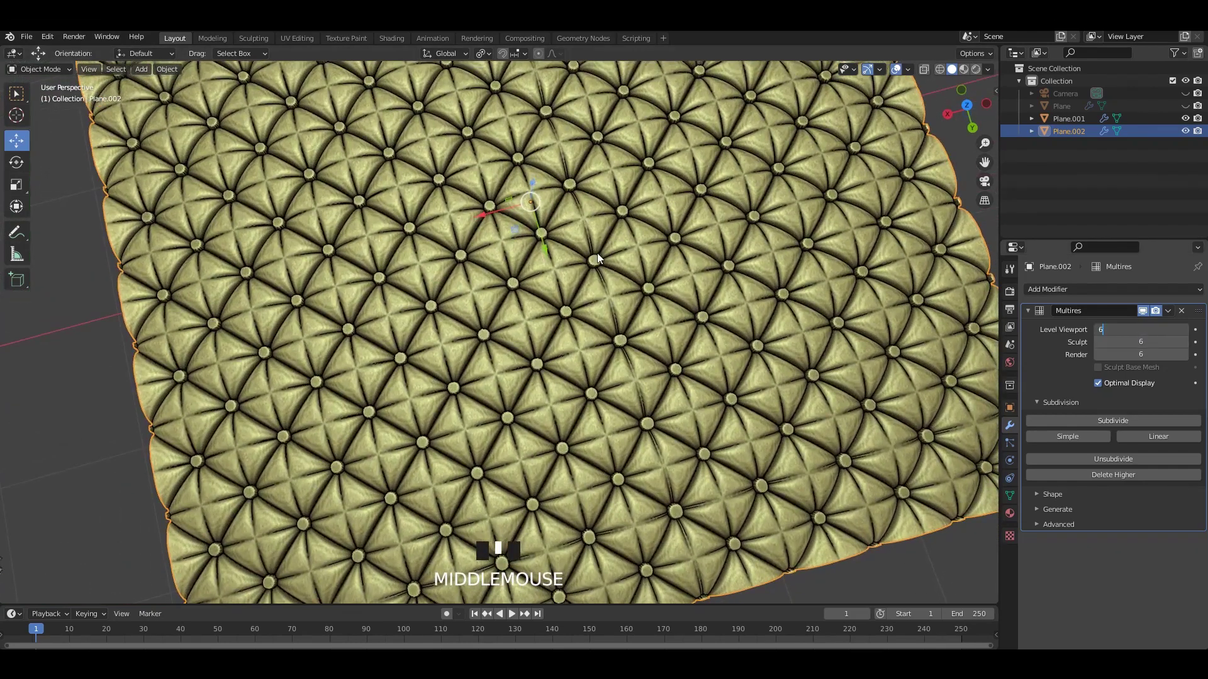
pyautogui.scroll(-1, 642, 312)
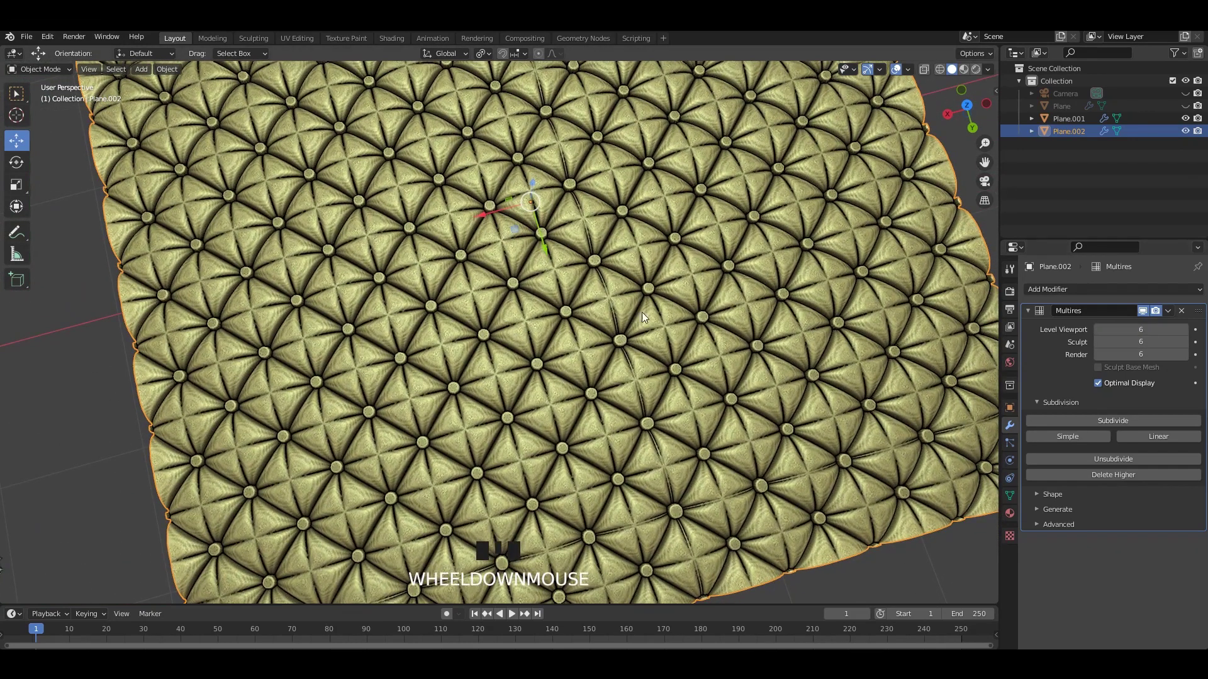
pyautogui.scroll(1, 636, 281)
pyautogui.moveTo(636, 280); pyautogui.dragTo(624, 246, button='middle')
pyautogui.scroll(-2, 625, 255)
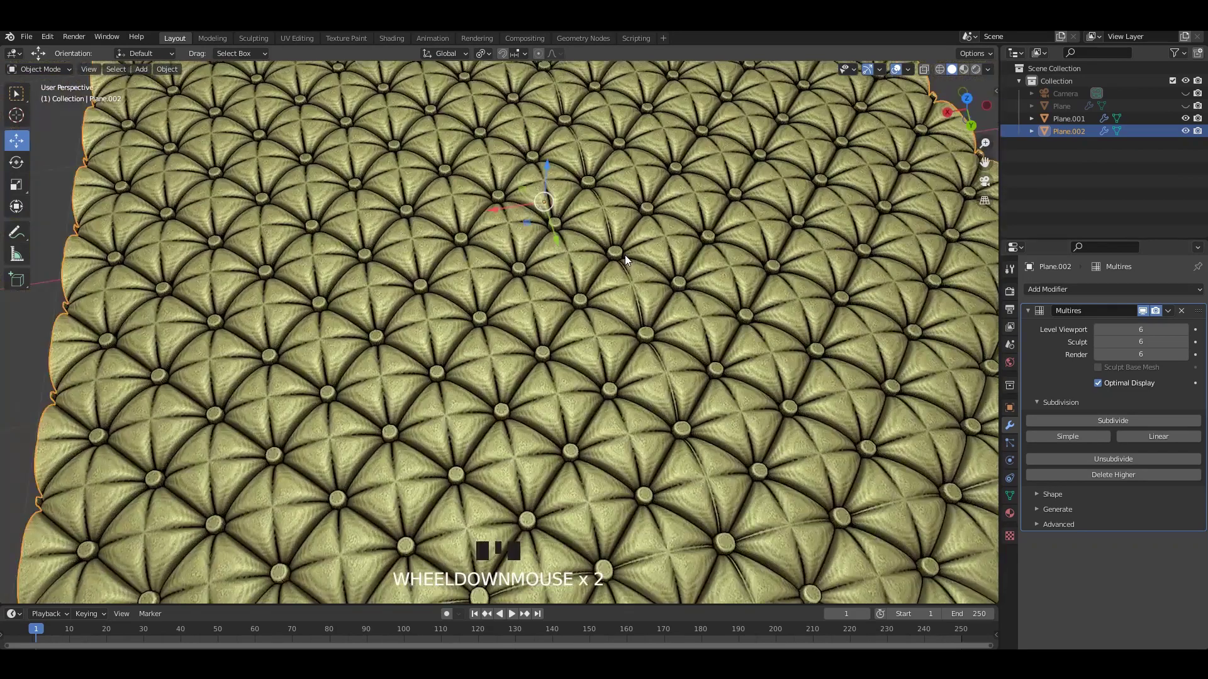
# Step: Export the high-poly copy as Hp.fbx, keeping the export limited to selected objects
pyautogui.press('F4')
pyautogui.moveTo(617, 250)
pyautogui.click(687, 354)
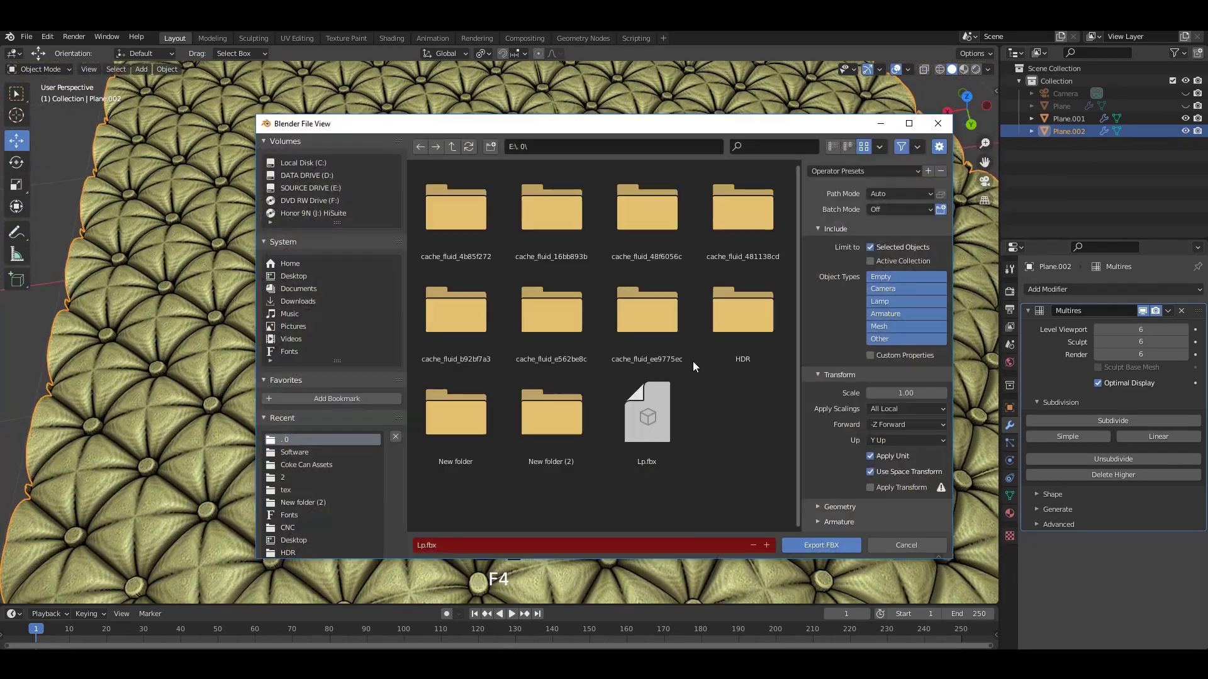
pyautogui.click(441, 546)
pyautogui.write('Hp')
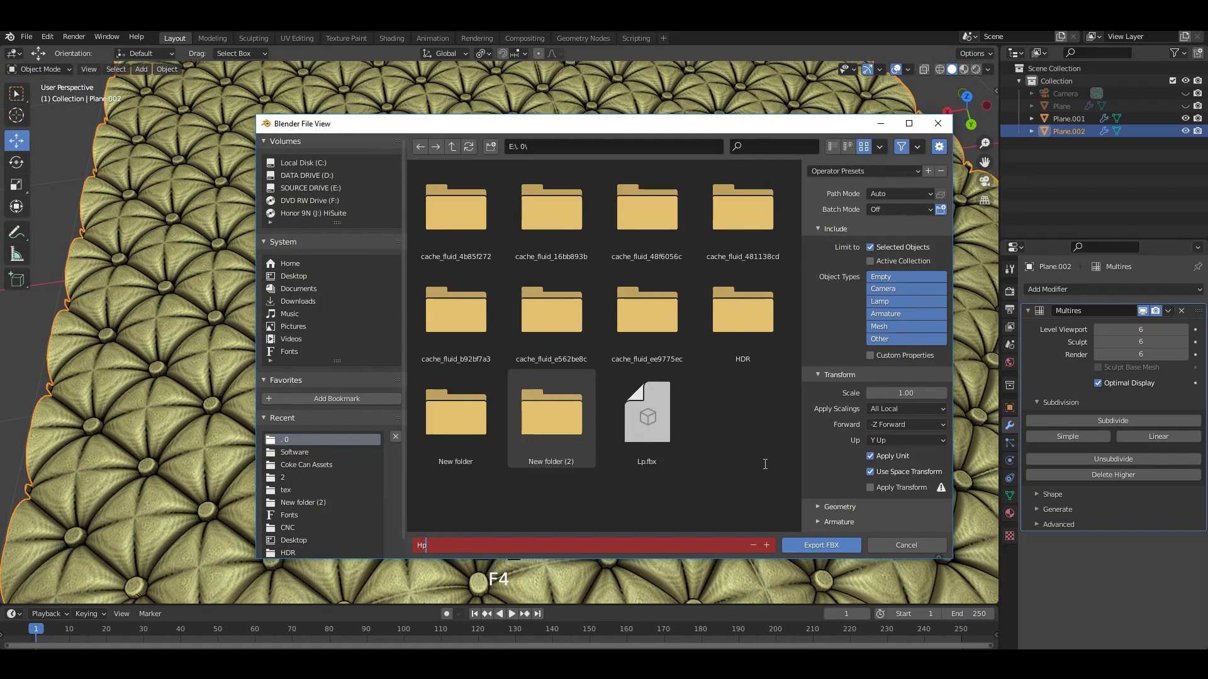
pyautogui.press('Return')
pyautogui.click(824, 545)
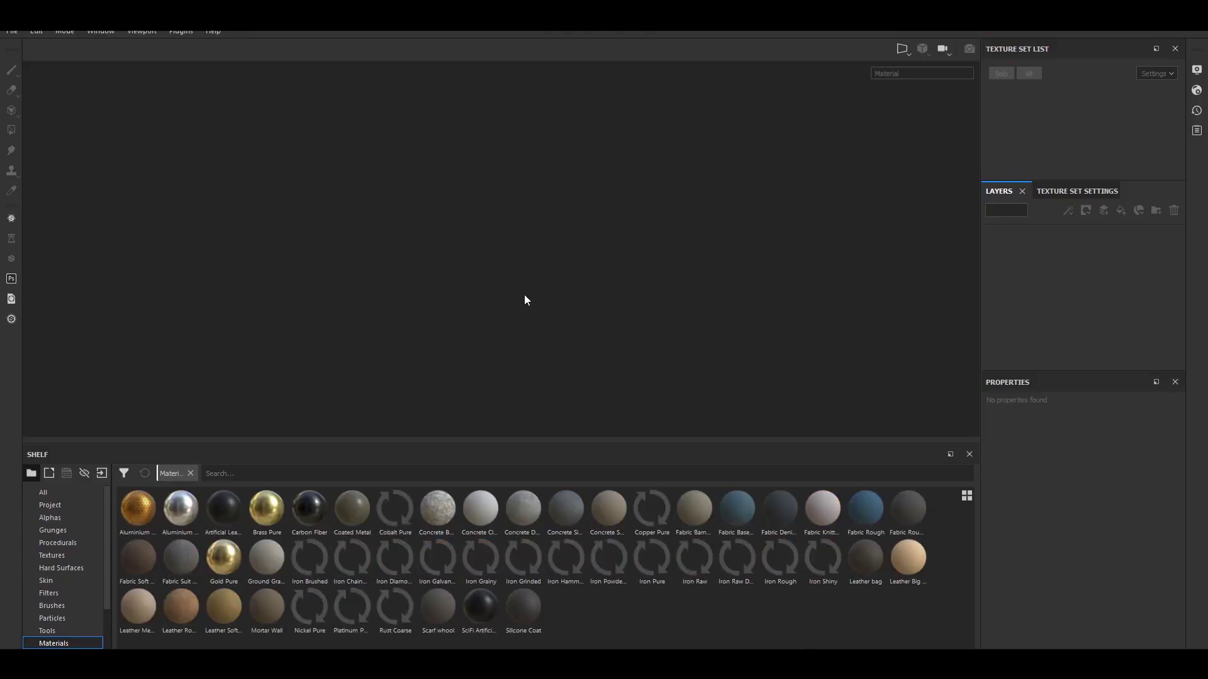
# Step: In Substance Painter, create a new project from the Lp.fbx mesh
pyautogui.hotkey('ctrl', 'n')
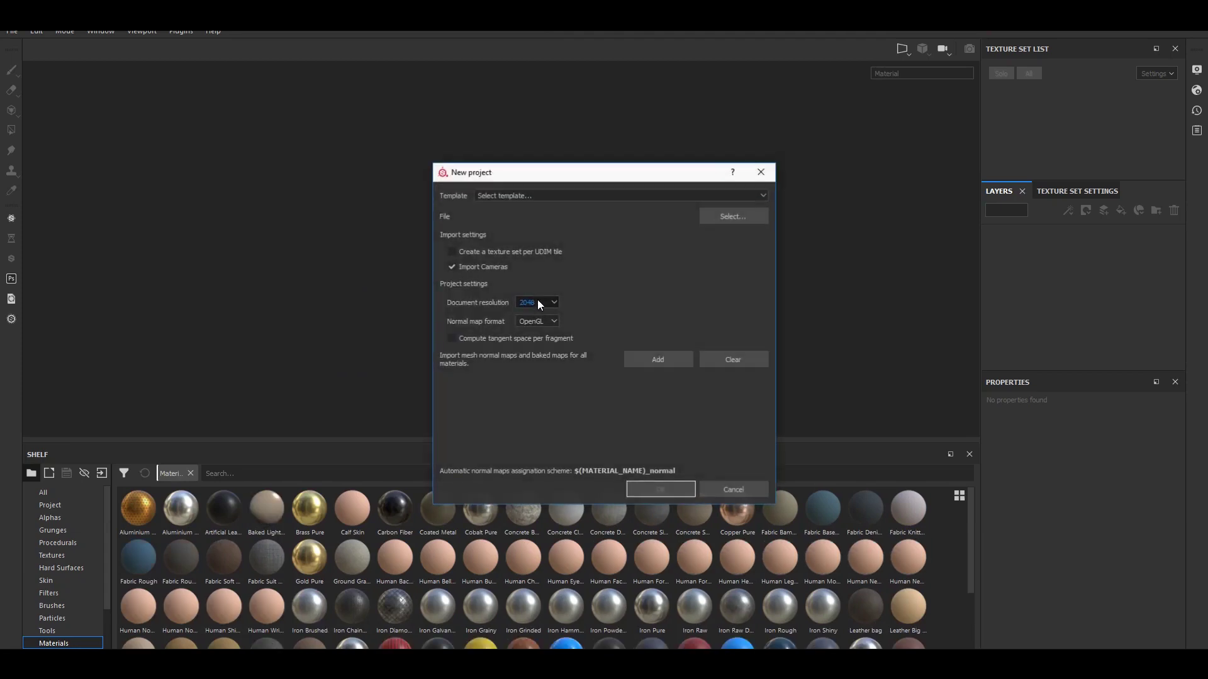
pyautogui.click(741, 216)
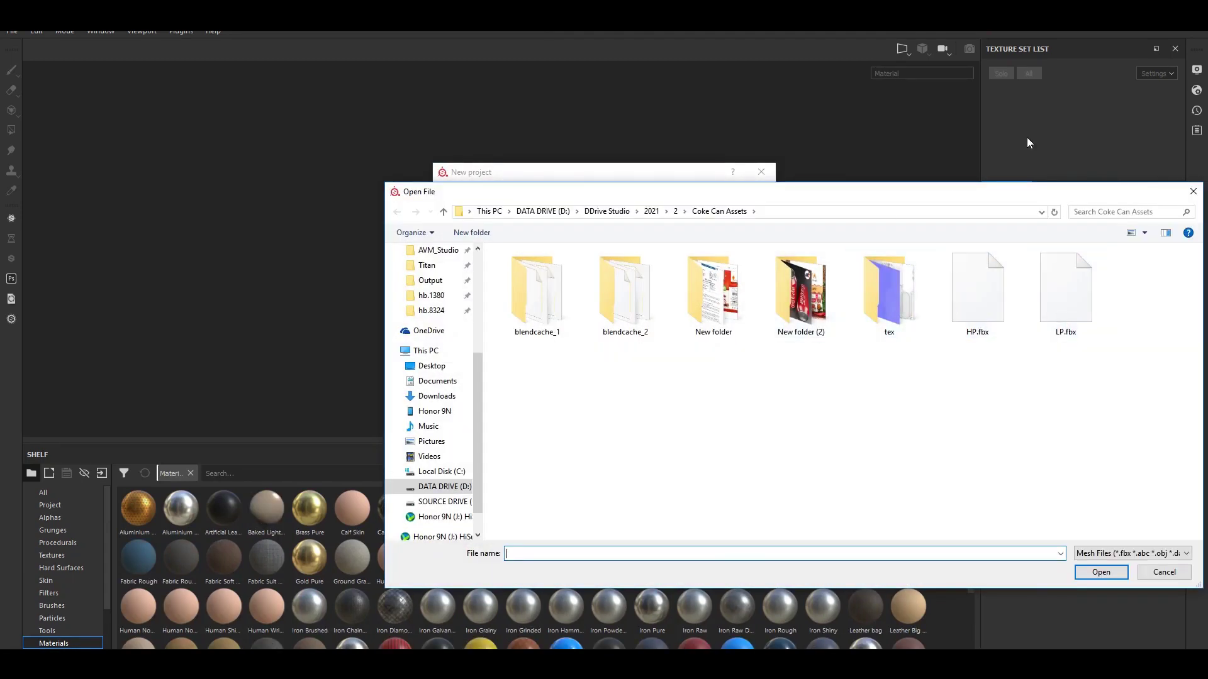
pyautogui.click(591, 377)
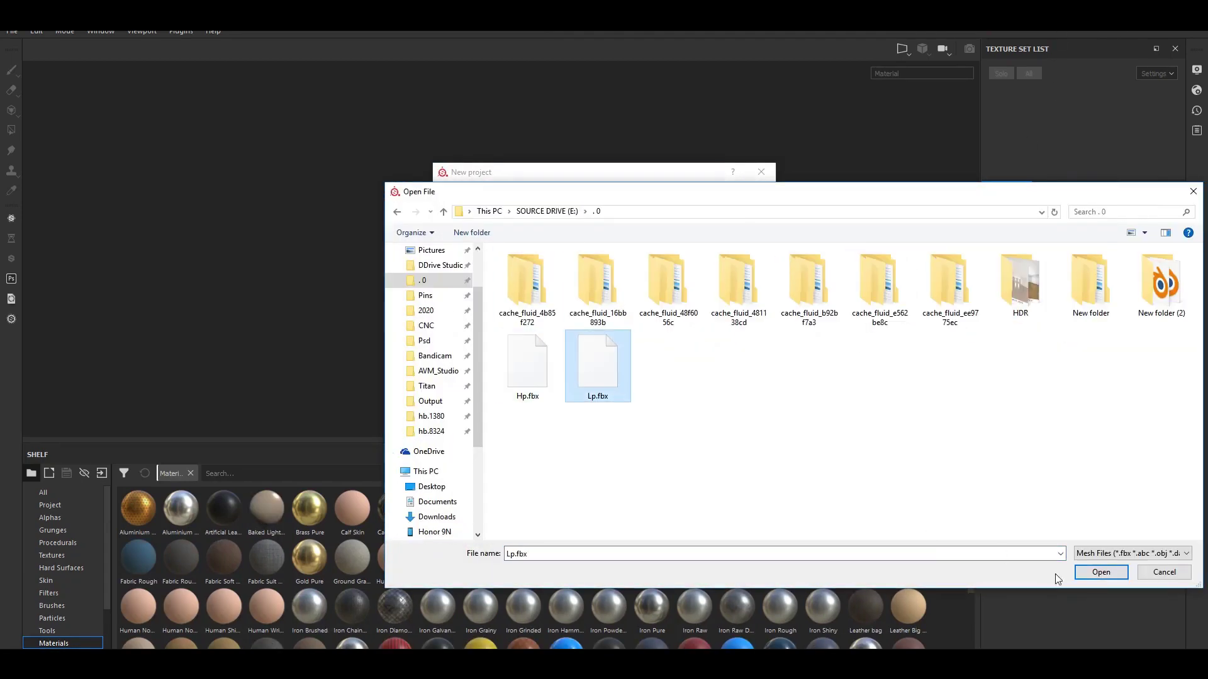
pyautogui.click(1101, 573)
pyautogui.click(673, 487)
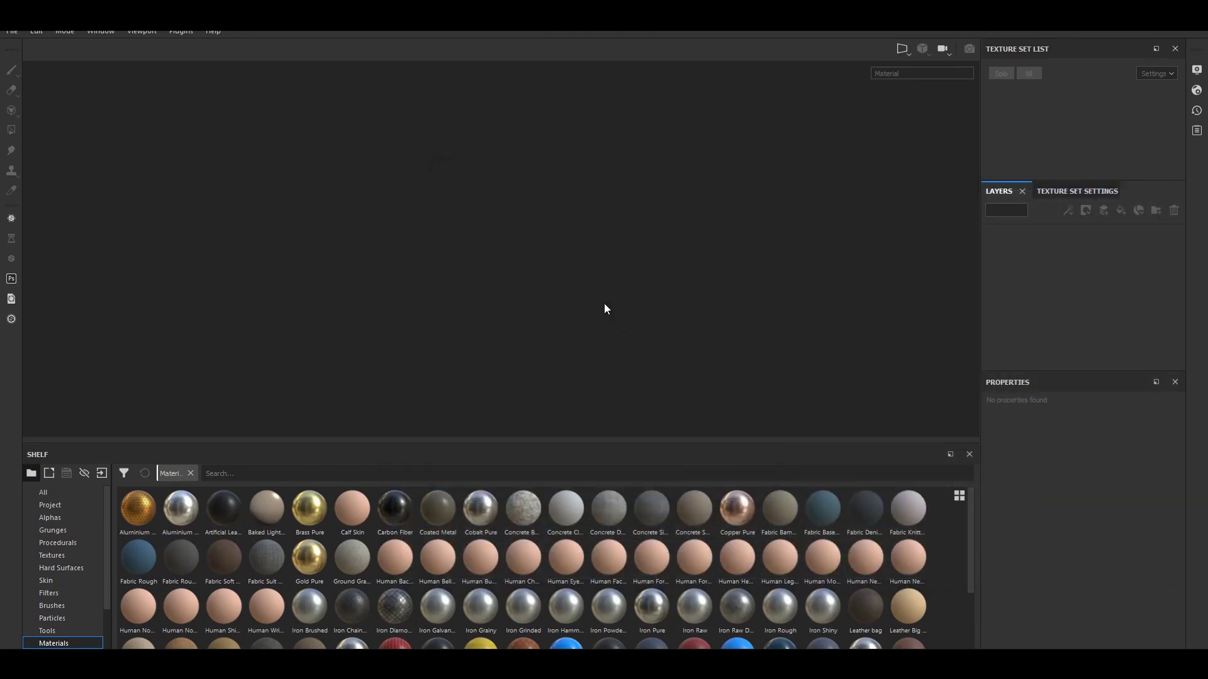
pyautogui.moveTo(639, 266)
pyautogui.keyDown('alt'); pyautogui.mouseDown()
pyautogui.moveTo(631, 335)
pyautogui.moveTo(613, 359)
pyautogui.mouseUp(); pyautogui.keyUp('alt')
pyautogui.scroll(5, 571, 311)
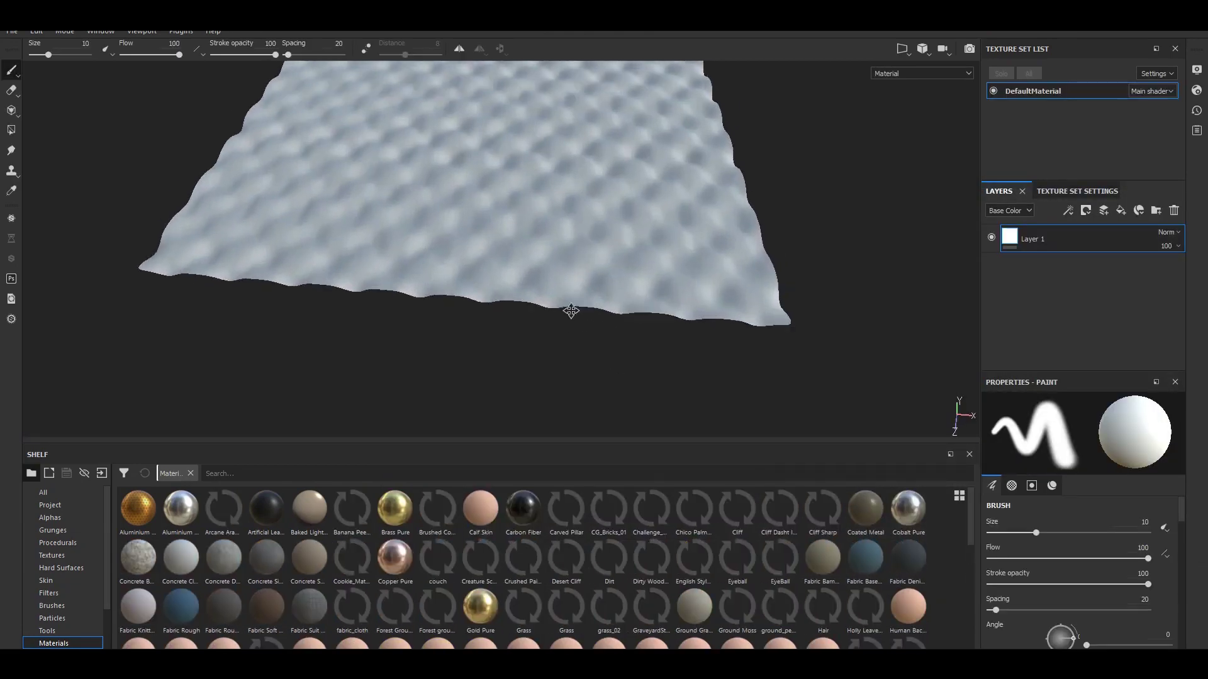
pyautogui.keyDown('shift'); pyautogui.moveTo(655, 245); pyautogui.dragTo(655, 245, button='right'); pyautogui.keyUp('shift')
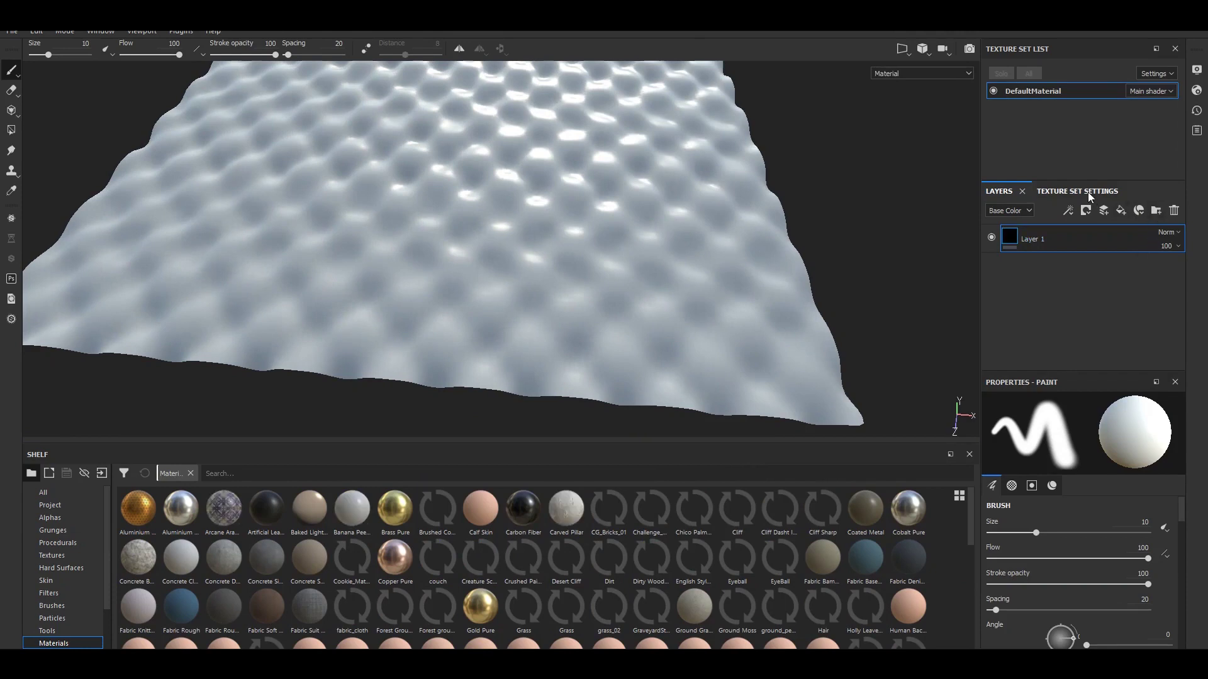
# Step: In the texture set settings, bake the mesh maps at an output size of 2048 with Hp.fbx as the high definition mesh
pyautogui.click(1088, 191)
pyautogui.click(1157, 234)
pyautogui.click(1137, 250)
pyautogui.scroll(-2, 1126, 270)
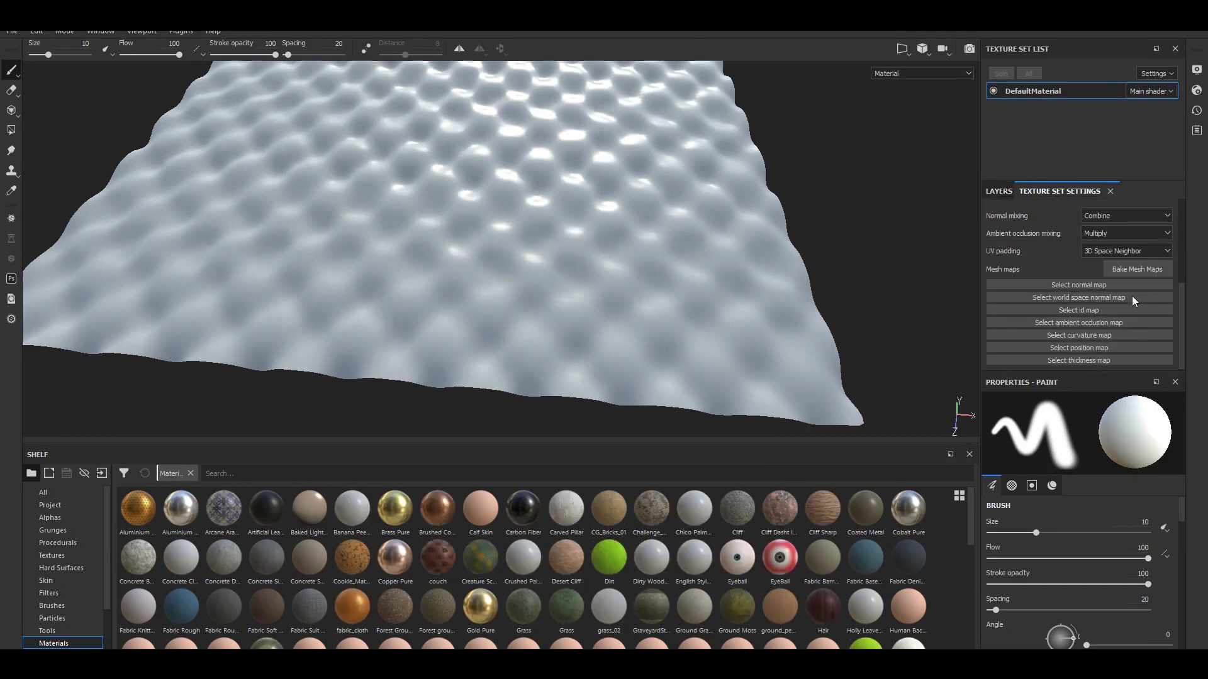
pyautogui.click(1147, 276)
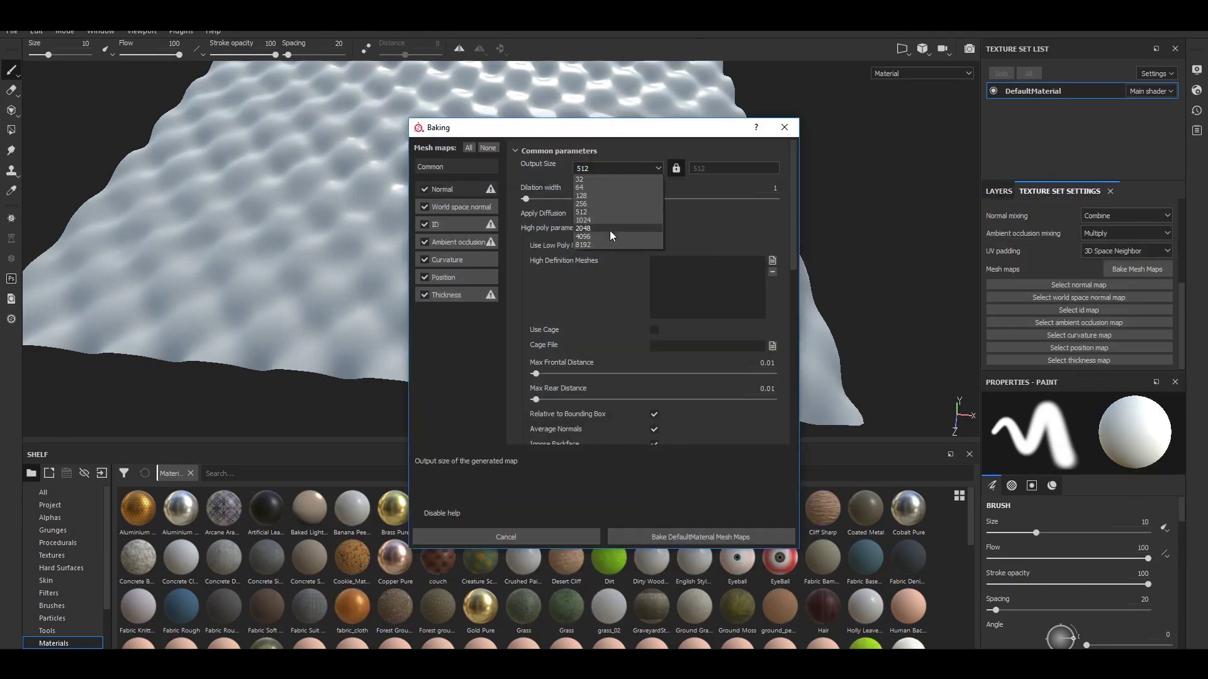
pyautogui.click(610, 236)
pyautogui.click(772, 260)
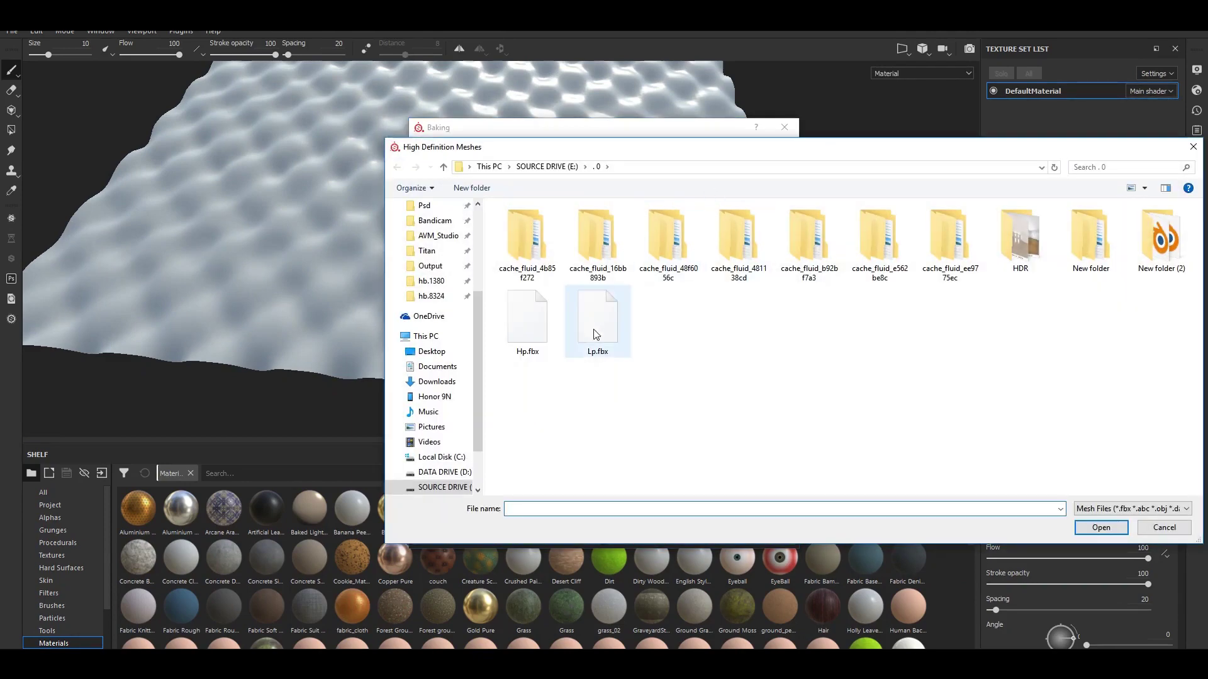
pyautogui.click(528, 320)
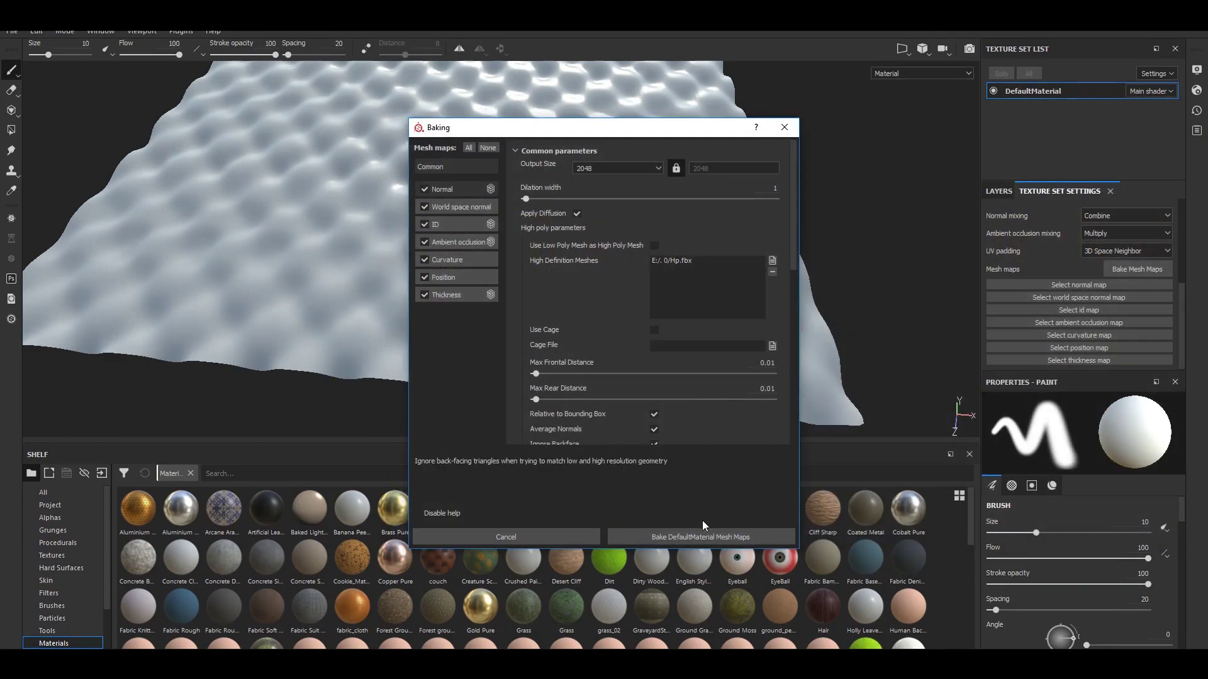
pyautogui.click(701, 537)
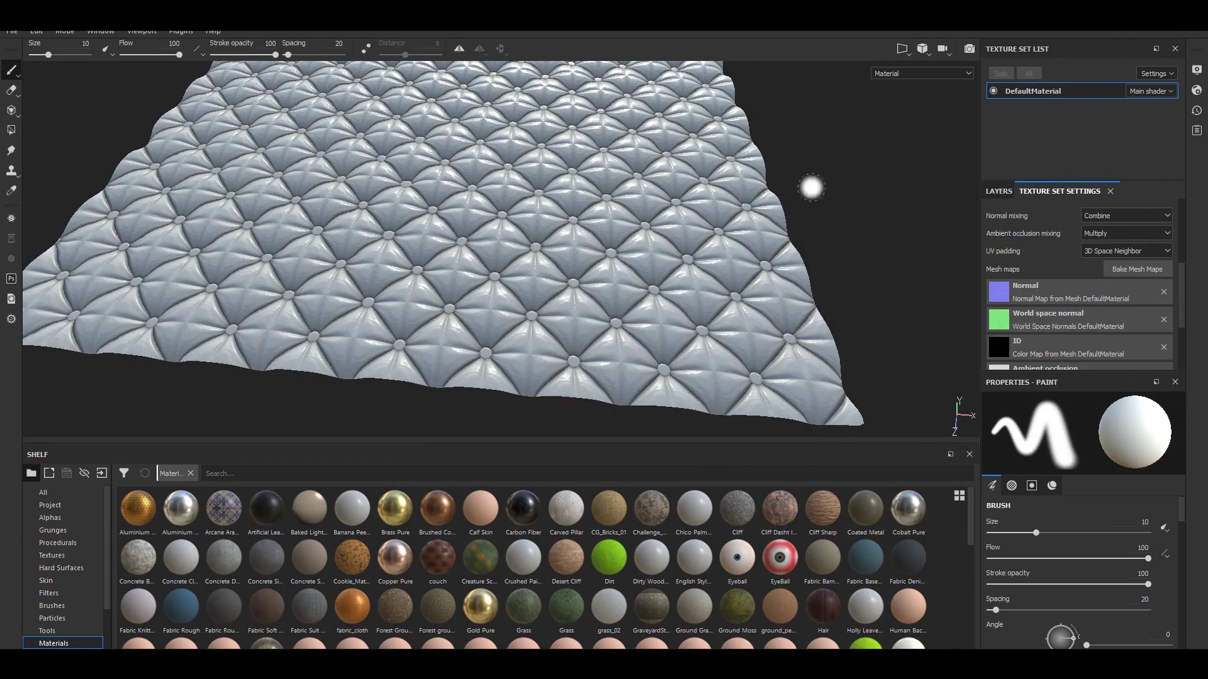
# Step: Examine the baked tufting up close through the single-channel views, return to the material view, and show the layer stack
pyautogui.keyDown('alt'); pyautogui.moveTo(519, 267); pyautogui.dragTo(632, 220); pyautogui.keyUp('alt')
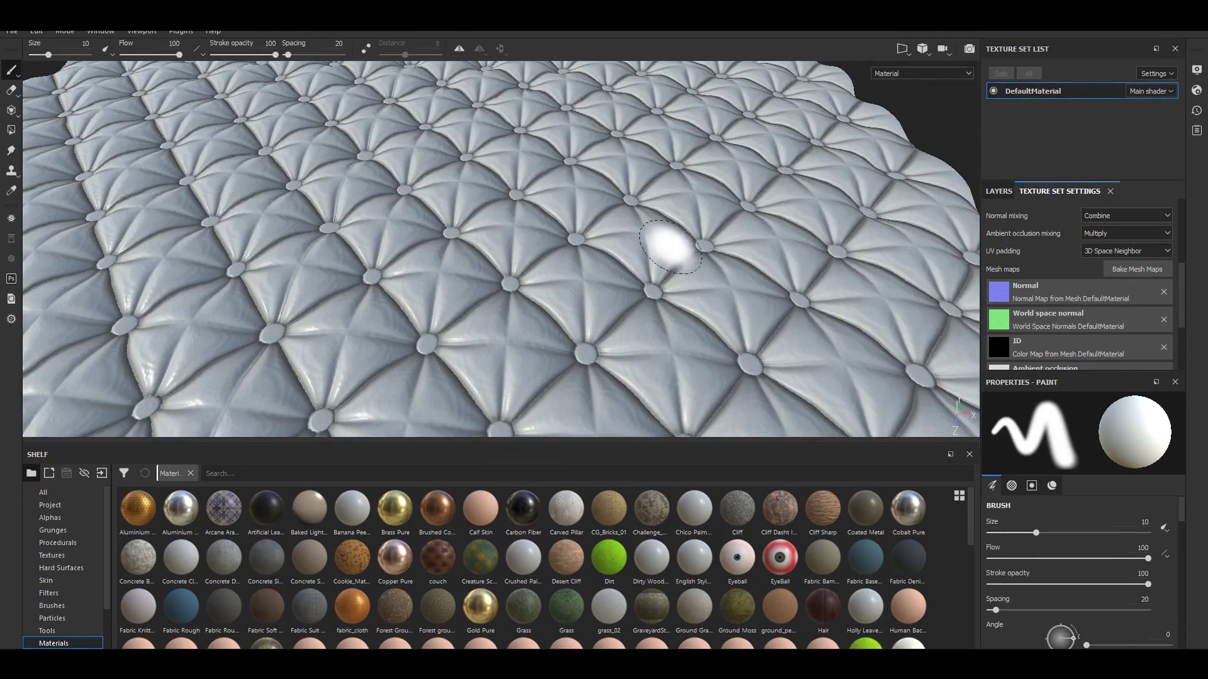
pyautogui.press('c')
pyautogui.press('c')
pyautogui.press('c')
pyautogui.press('c')
pyautogui.press('m')
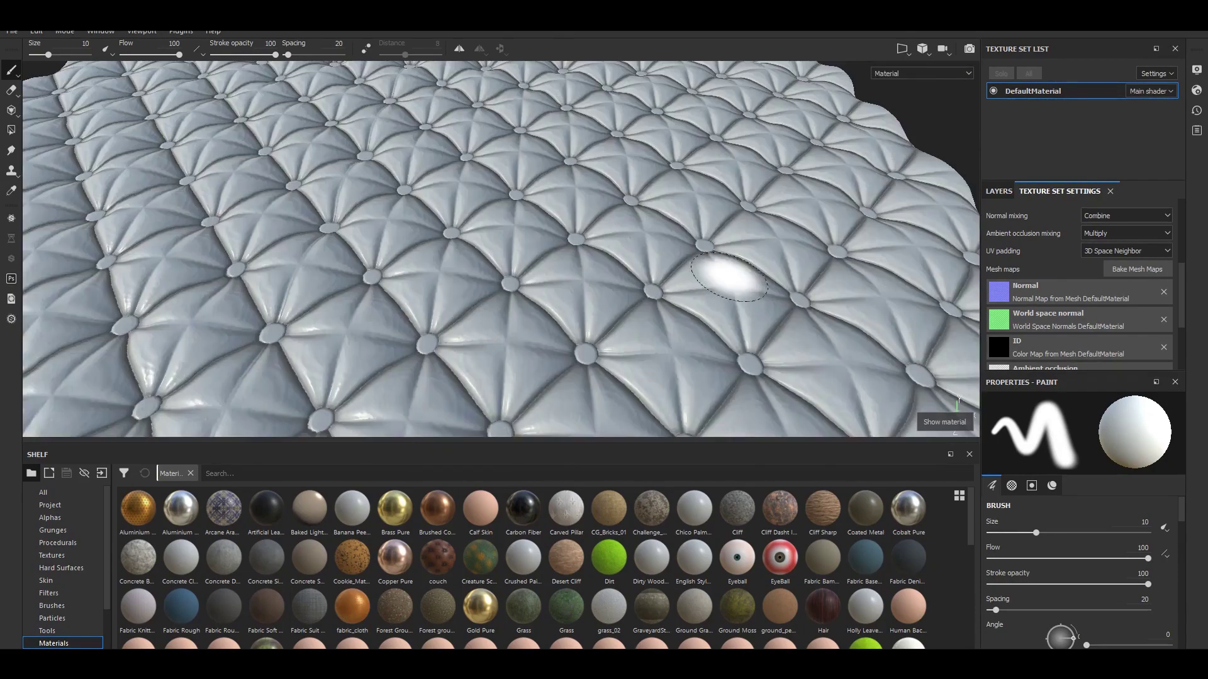
pyautogui.scroll(-5, 730, 277)
pyautogui.keyDown('alt'); pyautogui.moveTo(717, 229); pyautogui.dragTo(927, 237); pyautogui.keyUp('alt')
pyautogui.click(1002, 193)
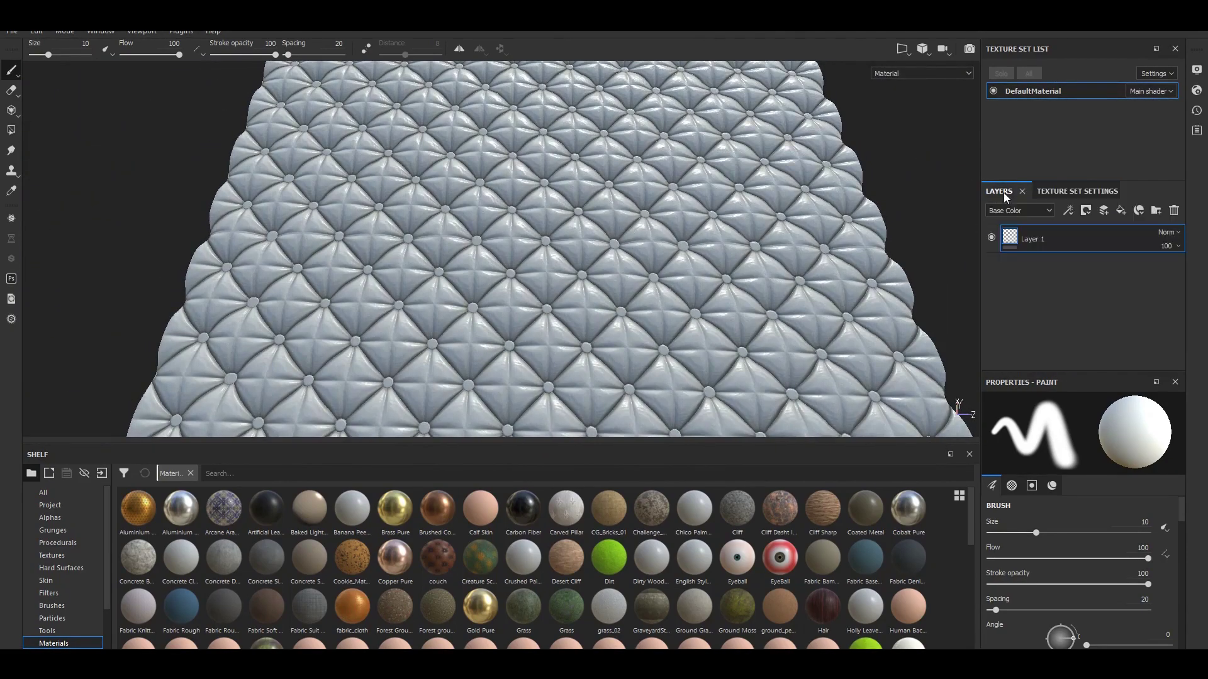
# Step: Apply the Bone Stylized smart material to the tufted mesh and set its Dirt layer's blend mode to Multiply
pyautogui.keyDown('alt'); pyautogui.moveTo(769, 241); pyautogui.dragTo(373, 306); pyautogui.keyUp('alt')
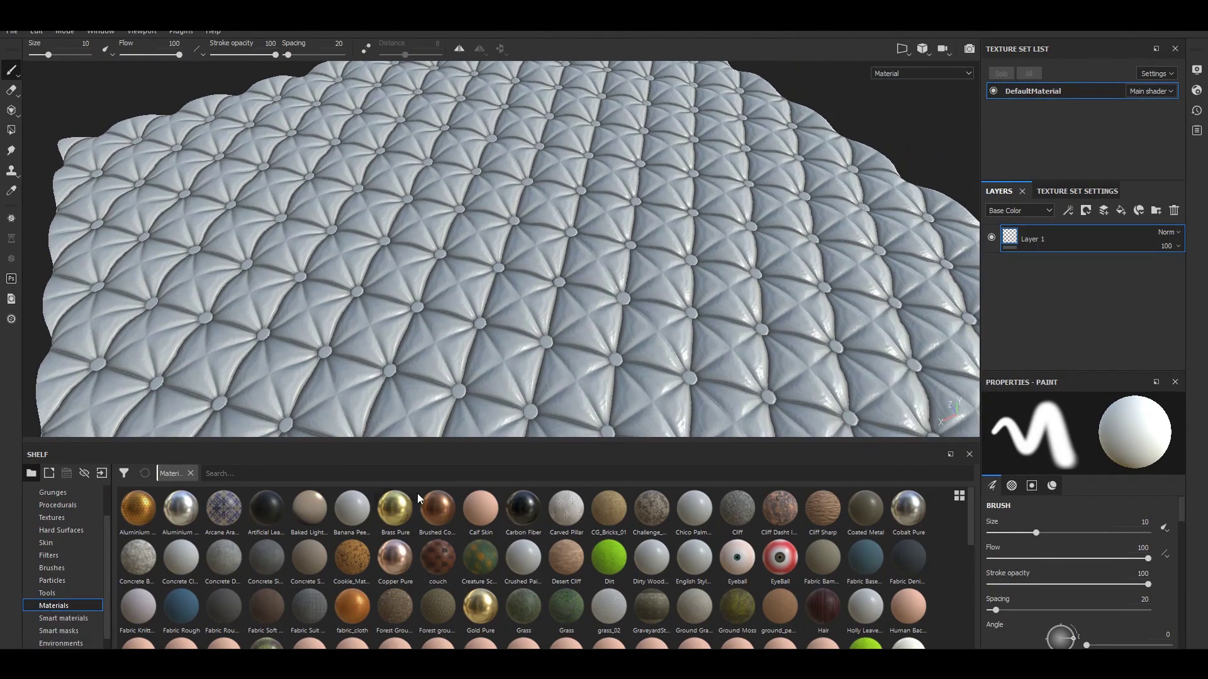
pyautogui.click(54, 619)
pyautogui.moveTo(343, 512); pyautogui.dragTo(639, 239)
pyautogui.scroll(3, 622, 220)
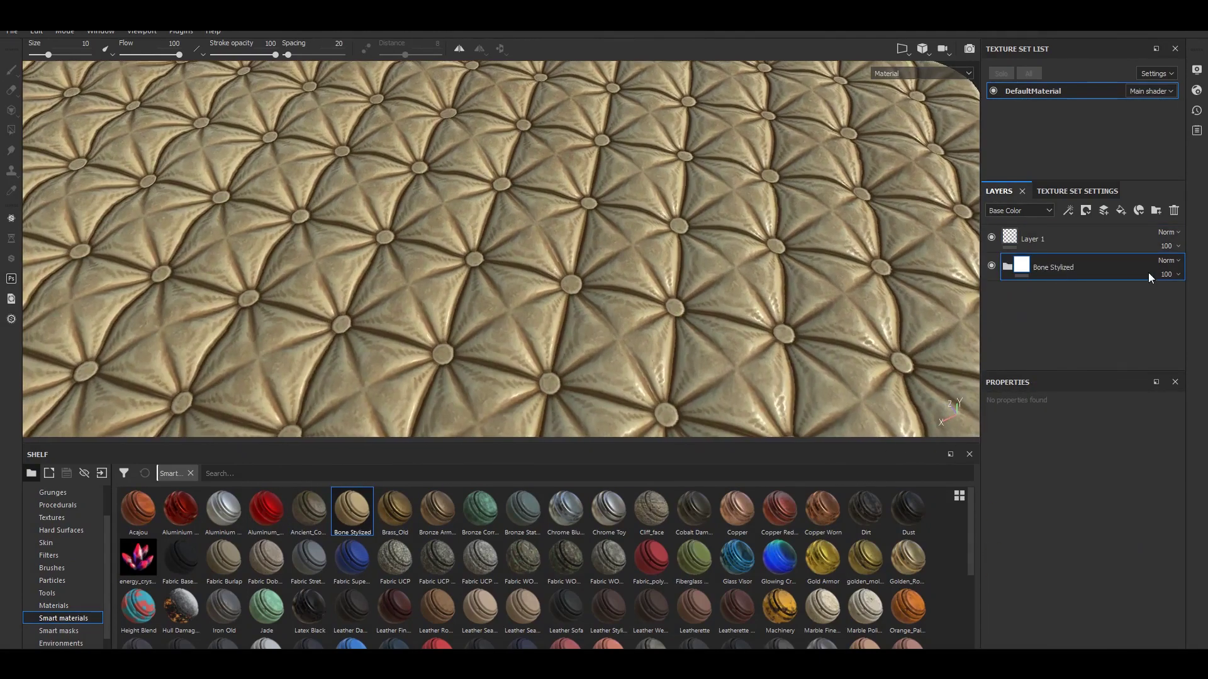
pyautogui.click(1179, 290)
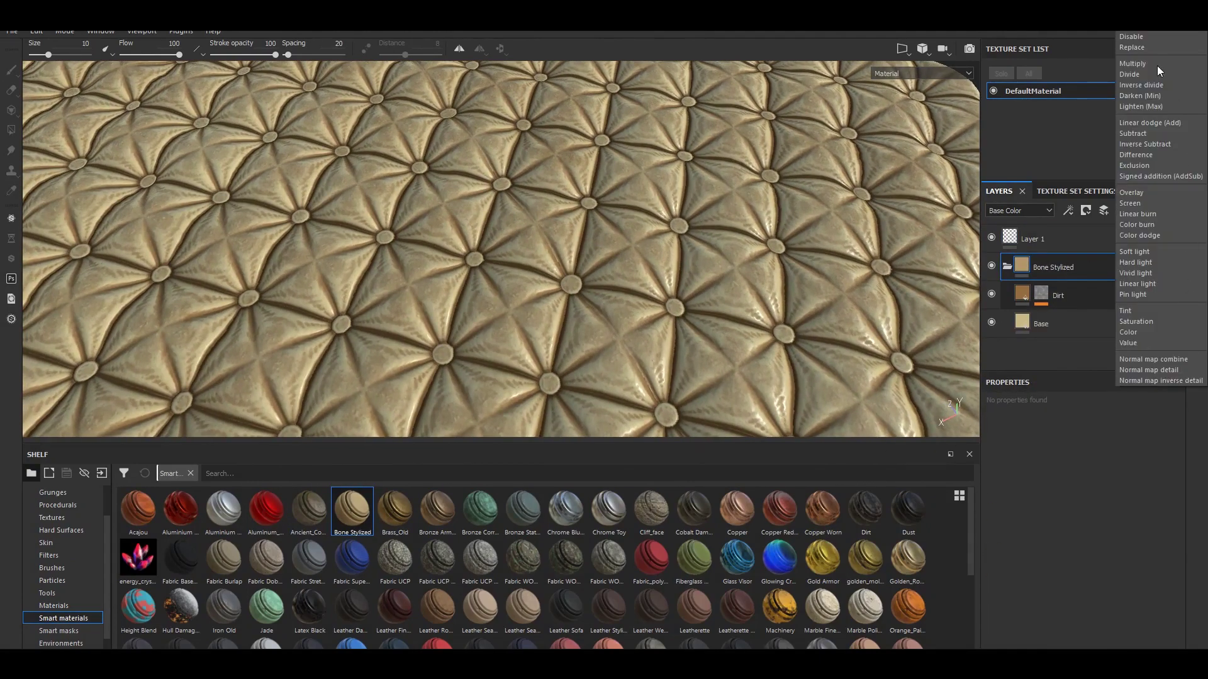
pyautogui.click(1137, 66)
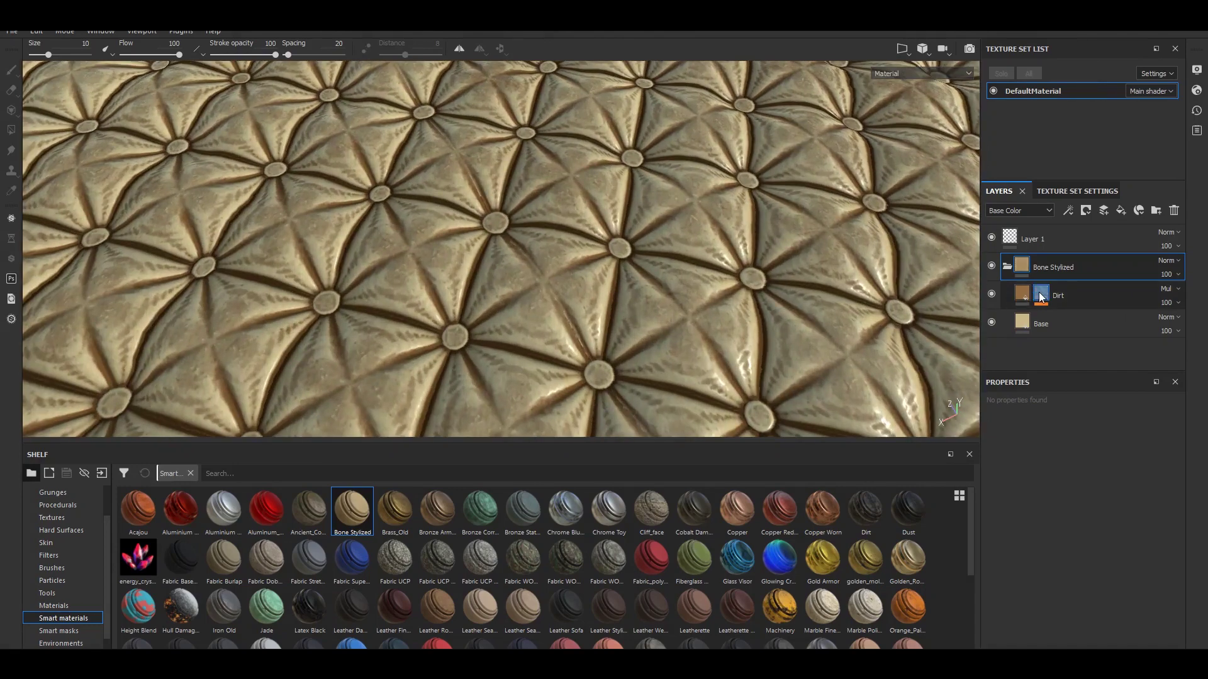
# Step: In the Mask Editor generator of the Dirt layer's mask, set Global Balance to 0.87
pyautogui.click(1041, 297)
pyautogui.click(1077, 327)
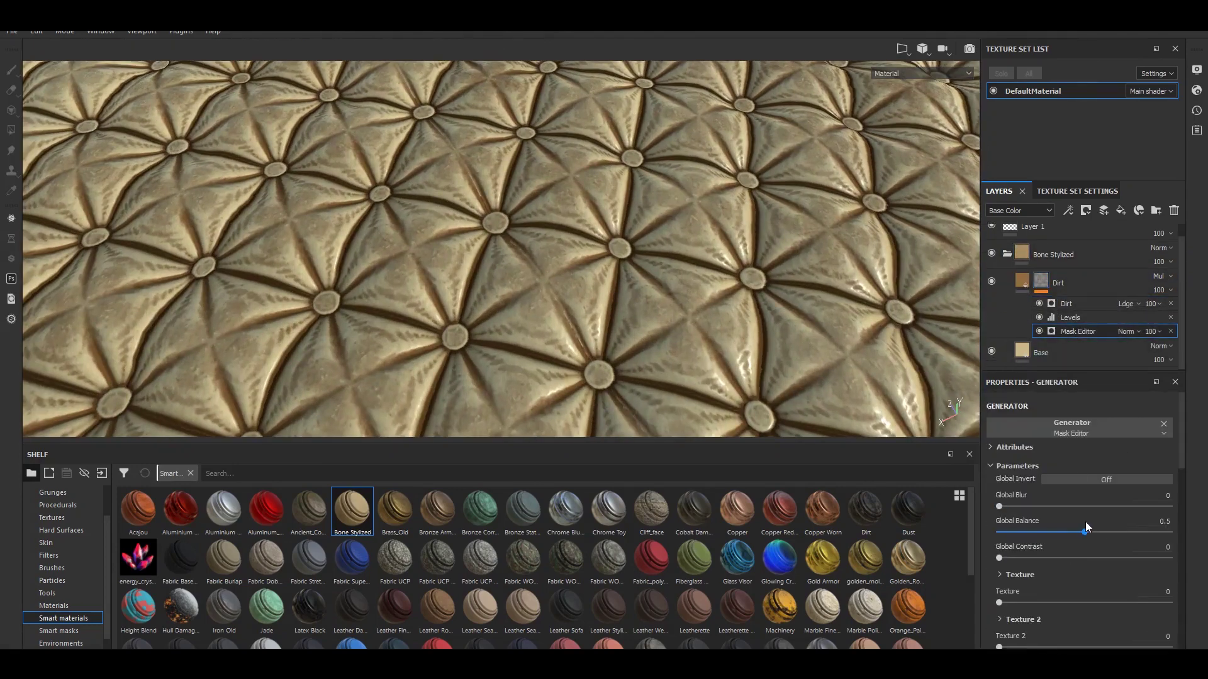
pyautogui.moveTo(1133, 531); pyautogui.dragTo(1145, 533)
pyautogui.keyDown('alt'); pyautogui.moveTo(724, 312); pyautogui.dragTo(685, 263, button='middle'); pyautogui.keyUp('alt')
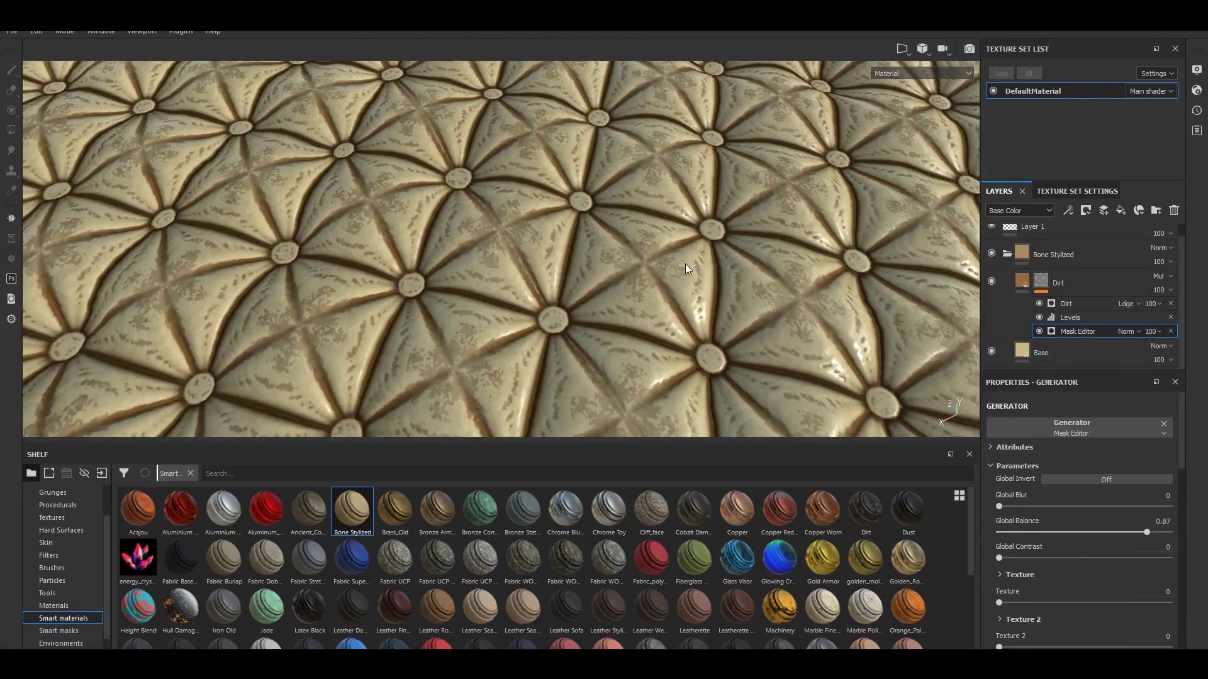
pyautogui.keyDown('alt'); pyautogui.moveTo(591, 279); pyautogui.dragTo(599, 237, button='middle'); pyautogui.keyUp('alt')
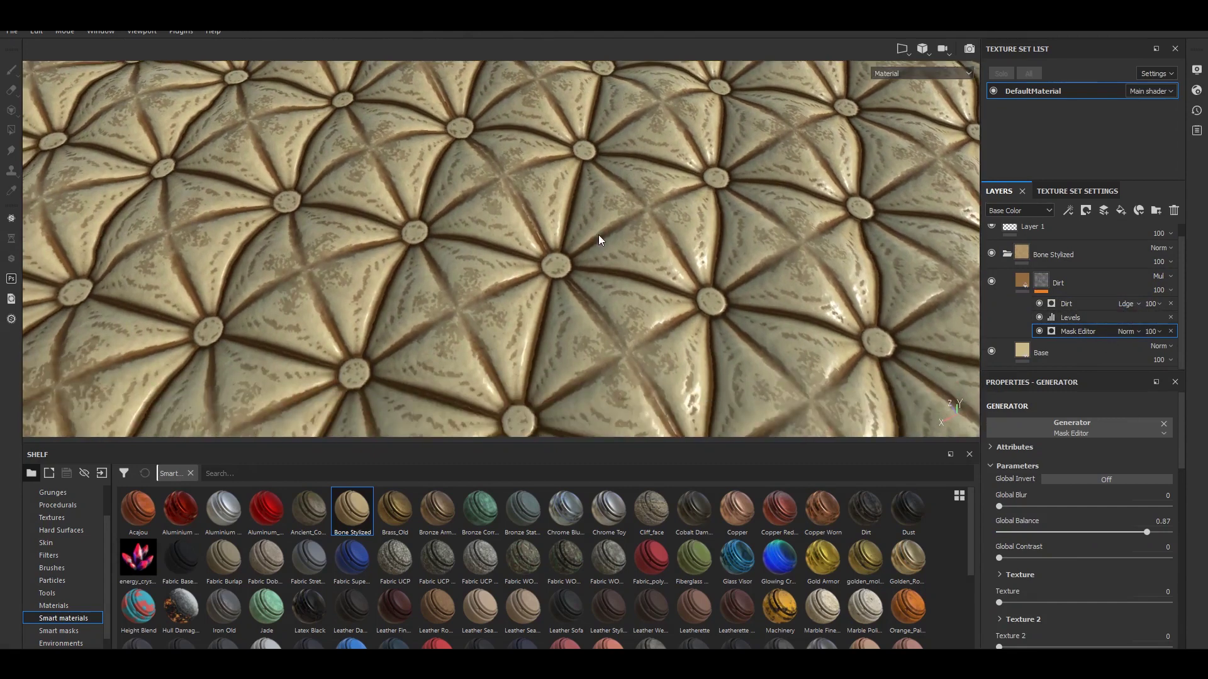
# Step: Search the materials for leather and assign Leather Big Grain to the Base layer of the Bone Stylized group
pyautogui.click(63, 605)
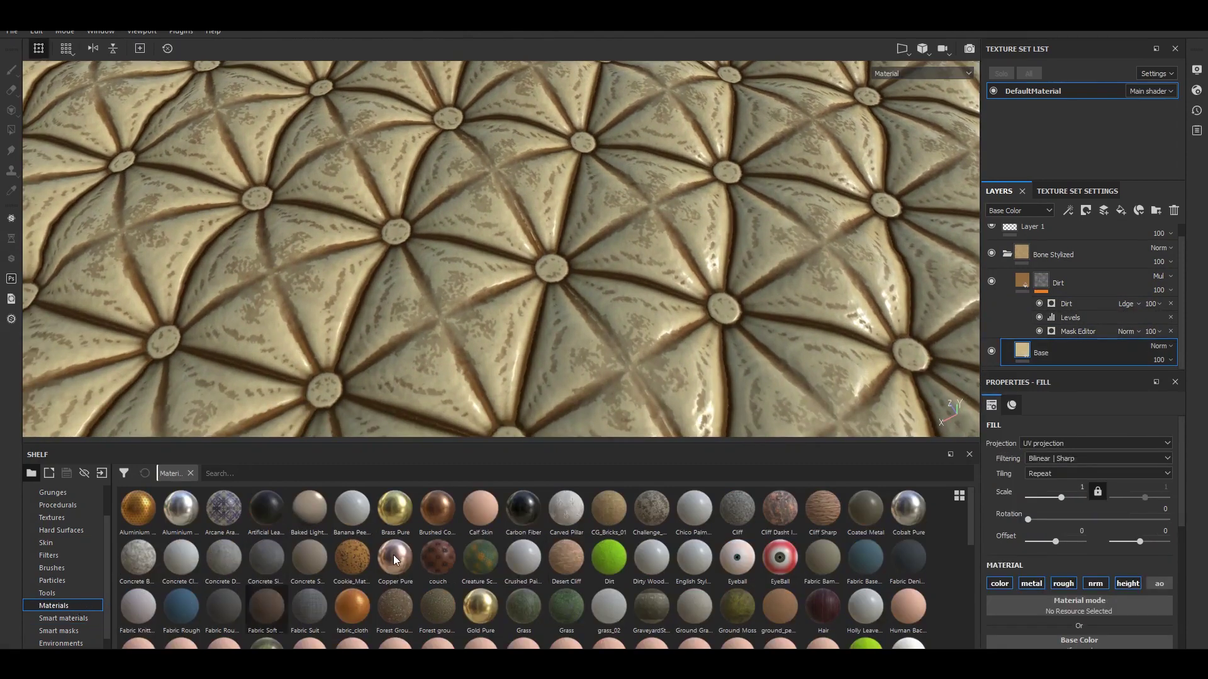
pyautogui.click(247, 474)
pyautogui.write('lath')
pyautogui.click(225, 509)
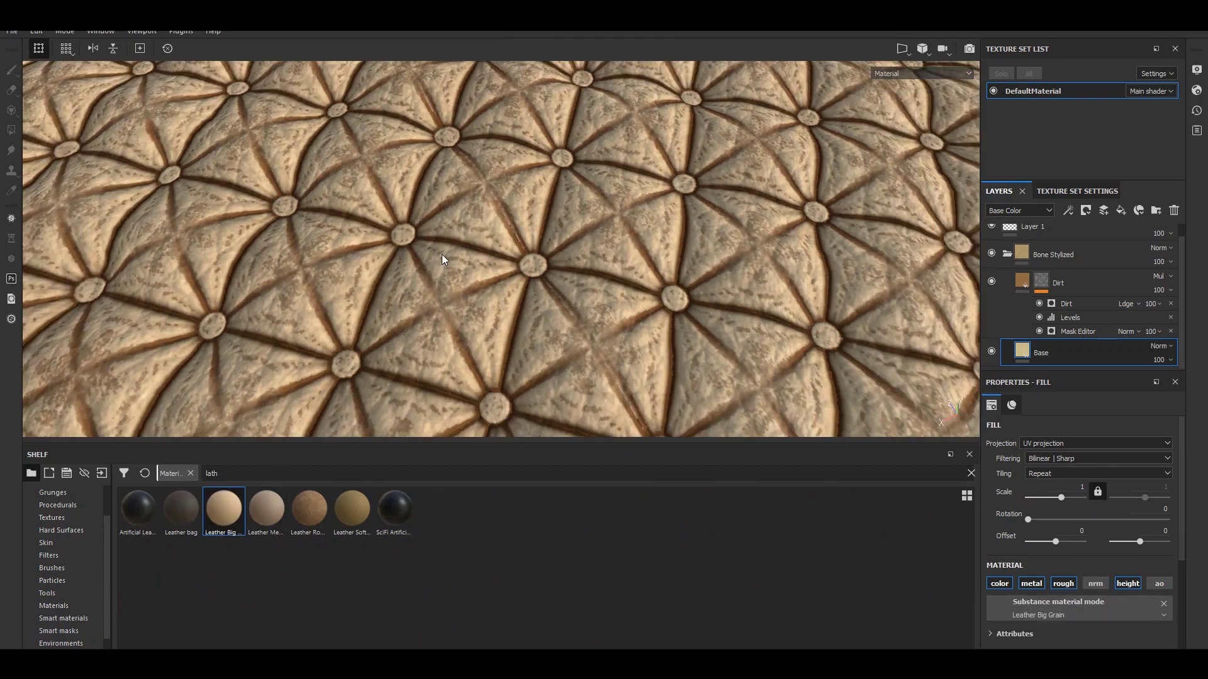
pyautogui.click(444, 257)
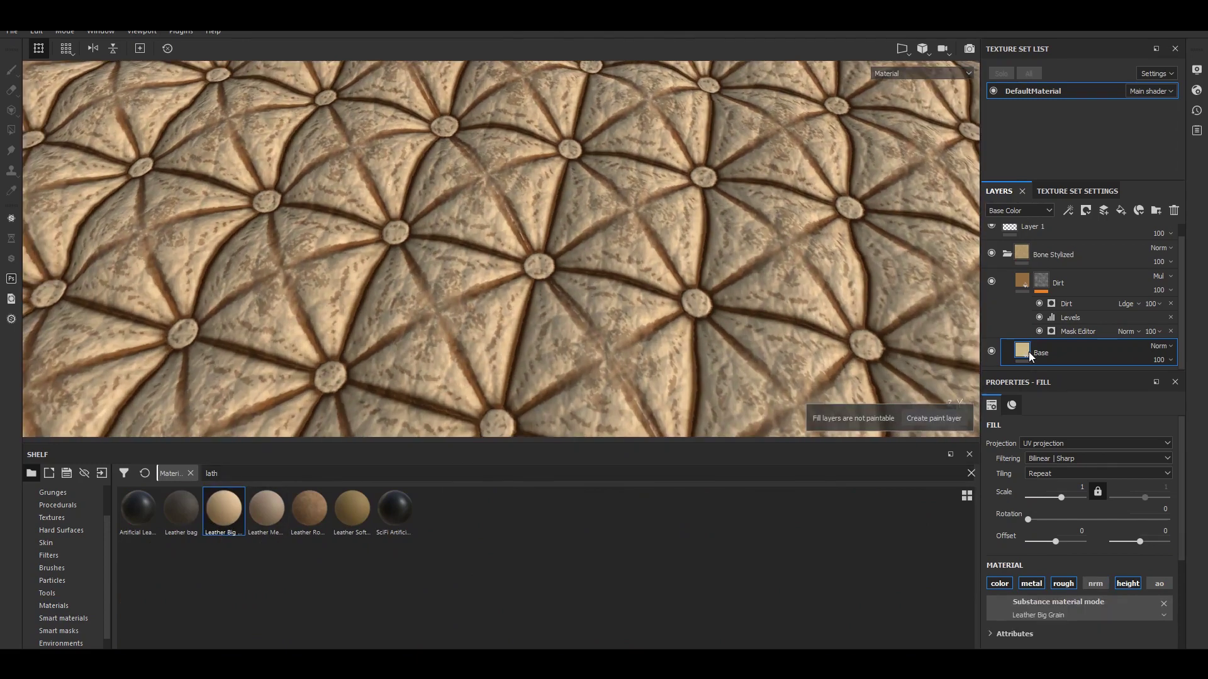
# Step: Set the blend mode of the Mask Editor effect on the Dirt mask to Multiply
pyautogui.click(1137, 331)
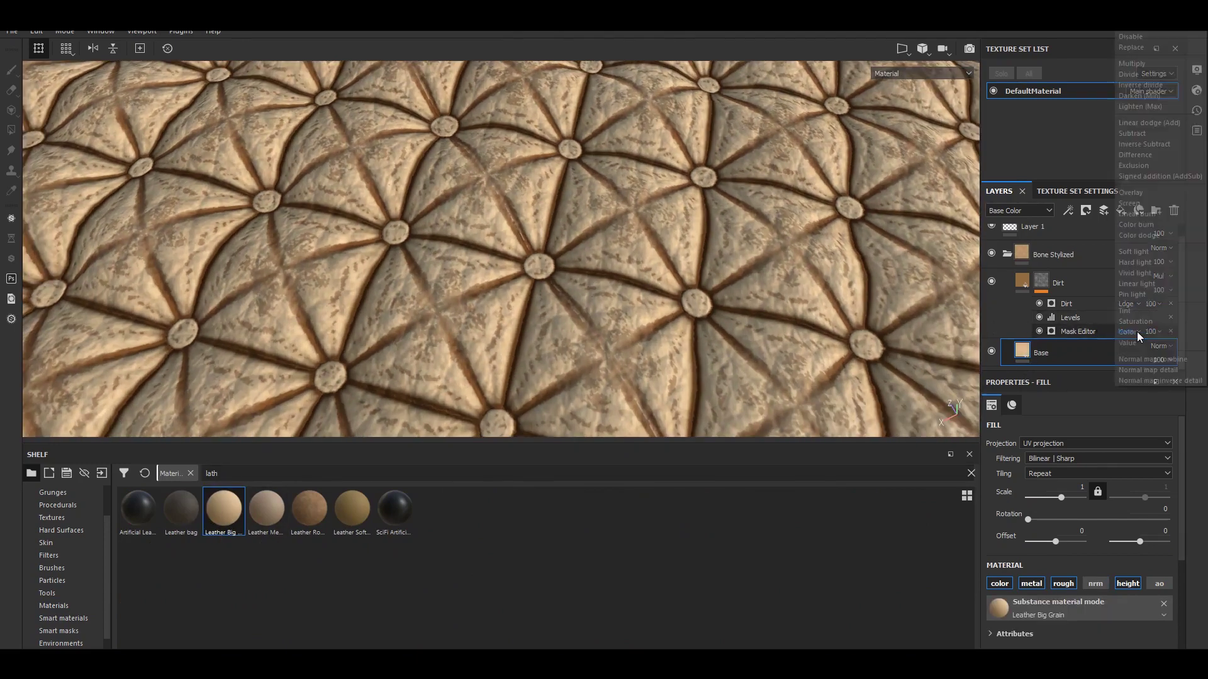
pyautogui.click(1139, 86)
pyautogui.keyDown('alt'); pyautogui.moveTo(615, 250); pyautogui.dragTo(880, 423, button='right'); pyautogui.keyUp('alt')
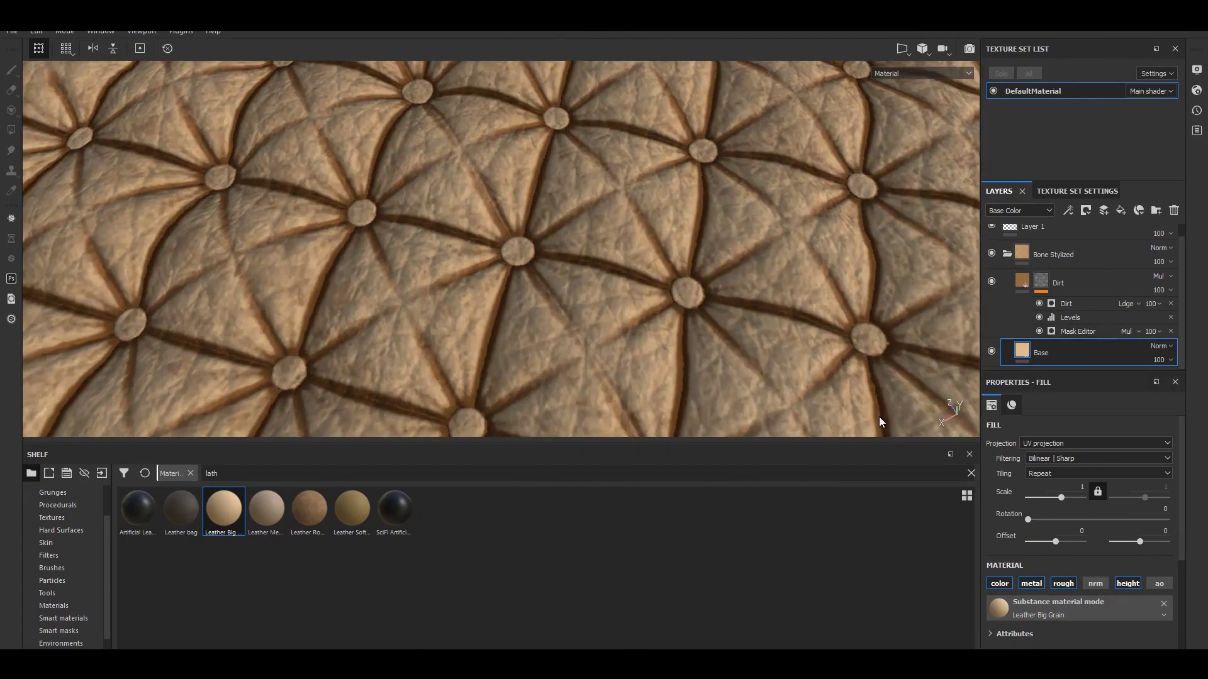
# Step: Raise the leather Base layer's UV scale to 14.91 and check the finer grain across the surface
pyautogui.moveTo(1062, 497); pyautogui.dragTo(1063, 502)
pyautogui.scroll(-5, 571, 229)
pyautogui.keyDown('alt'); pyautogui.moveTo(563, 251); pyautogui.dragTo(515, 253); pyautogui.keyUp('alt')
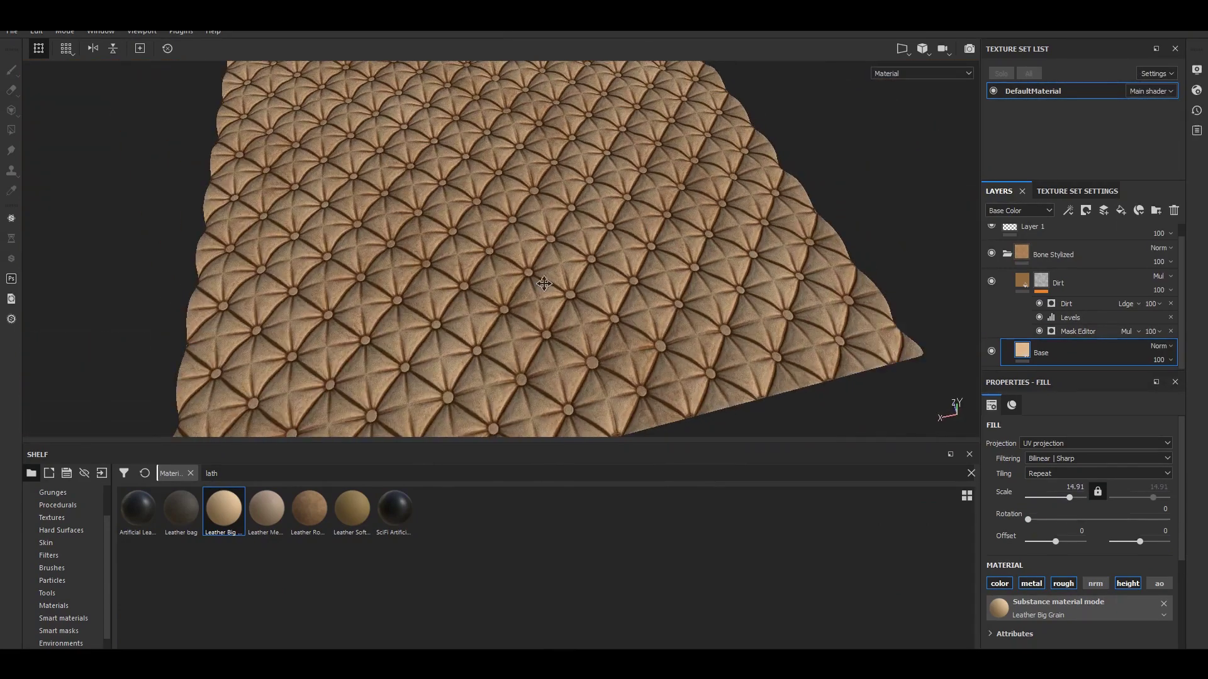
pyautogui.keyDown('alt'); pyautogui.moveTo(516, 253); pyautogui.dragTo(535, 258, button='right'); pyautogui.keyUp('alt')
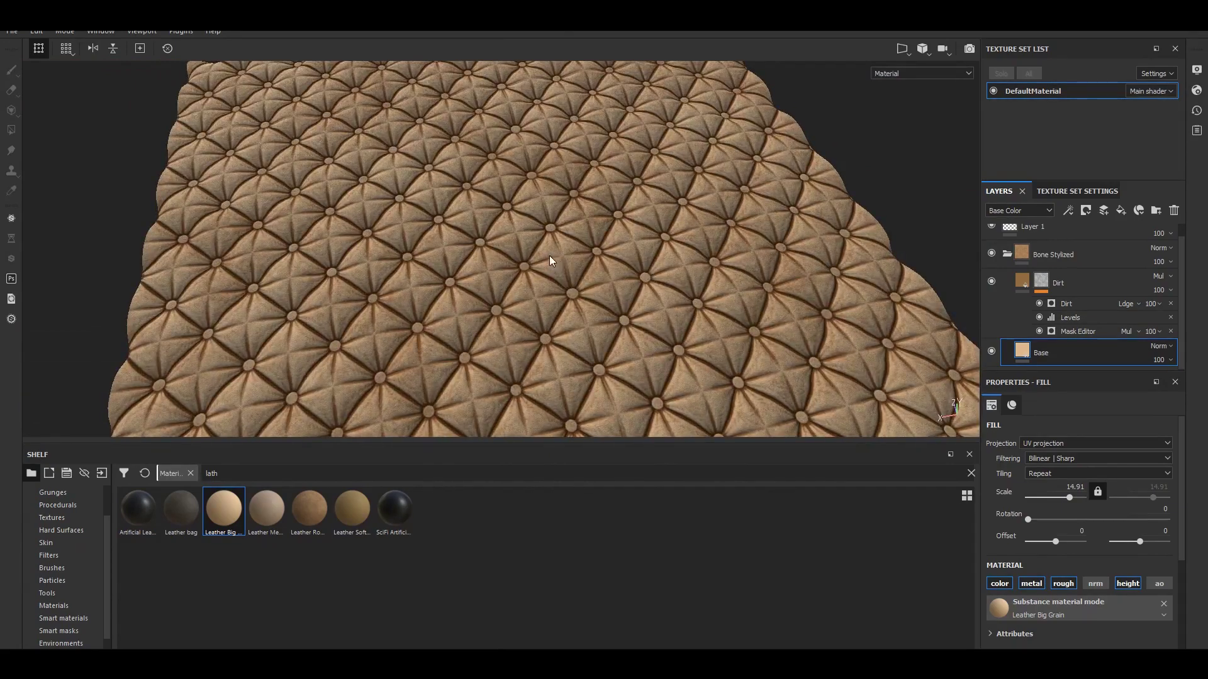
pyautogui.scroll(3, 550, 255)
pyautogui.scroll(3, 562, 264)
pyautogui.keyDown('alt'); pyautogui.moveTo(562, 265); pyautogui.dragTo(618, 270, button='middle'); pyautogui.keyUp('alt')
pyautogui.scroll(-3, 610, 263)
pyautogui.scroll(1, 610, 263)
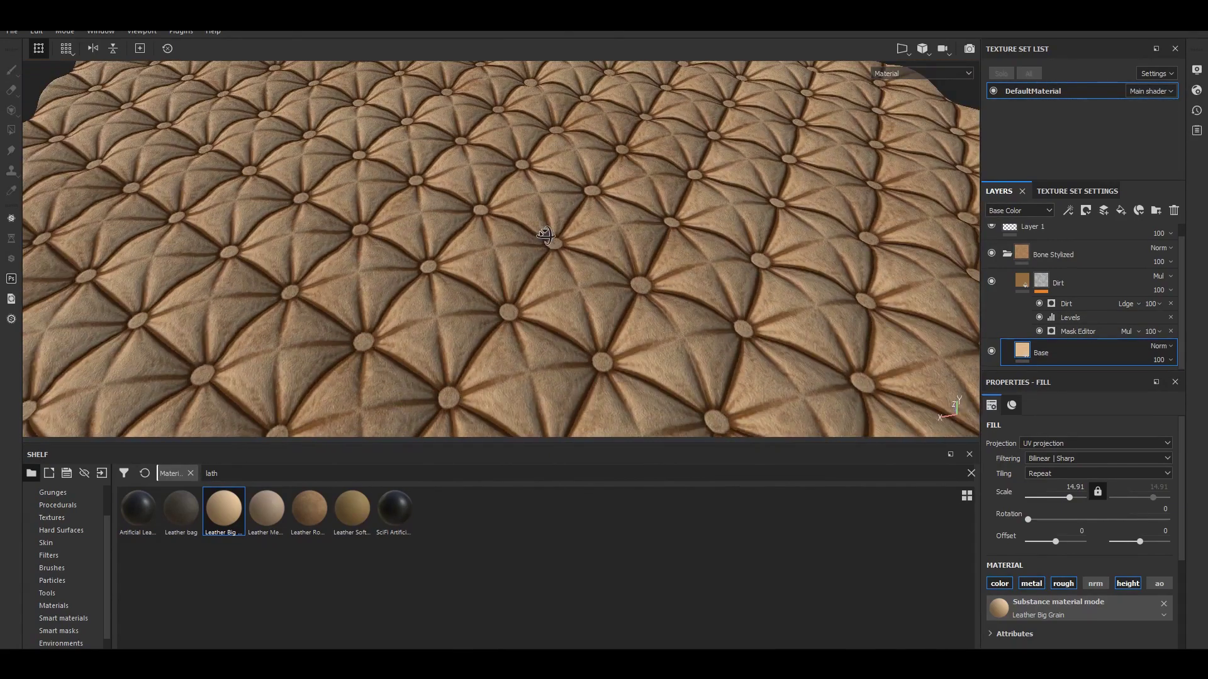
pyautogui.scroll(2, 511, 254)
# Step: Add a second Bone Stylized smart material above the collapsed leather group and select its Base layer
pyautogui.click(1006, 254)
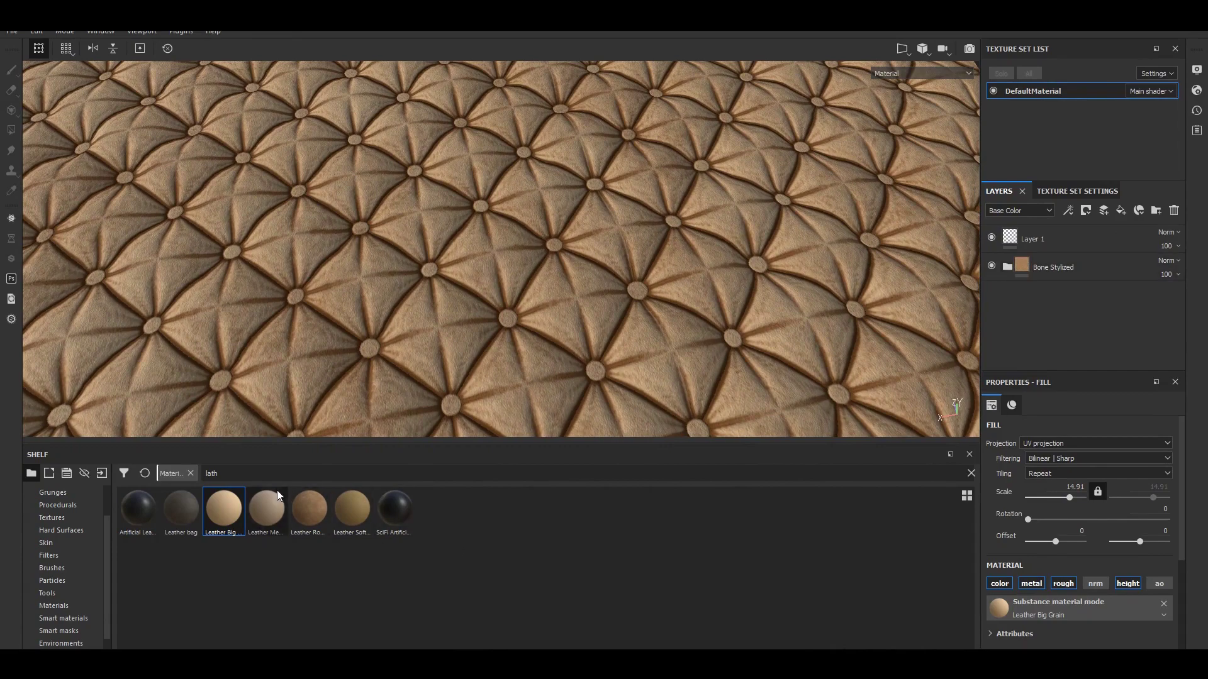
pyautogui.press('BackSpace')
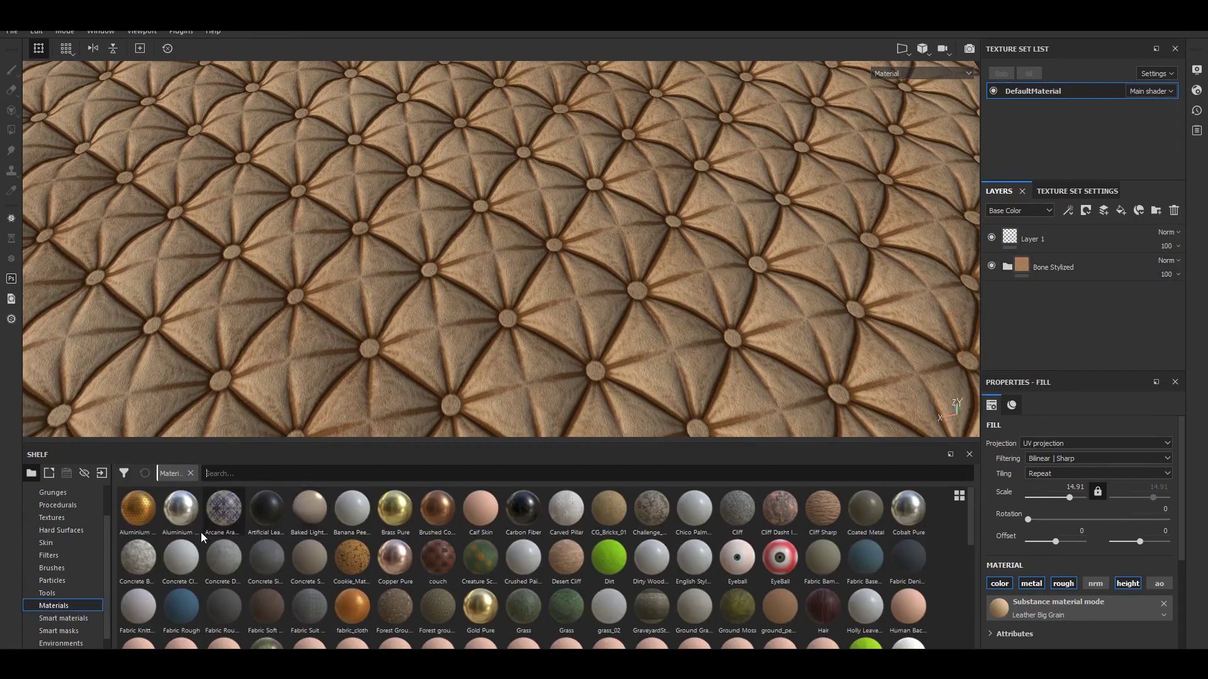
pyautogui.click(63, 618)
pyautogui.moveTo(352, 511); pyautogui.dragTo(1019, 255)
pyautogui.click(1038, 323)
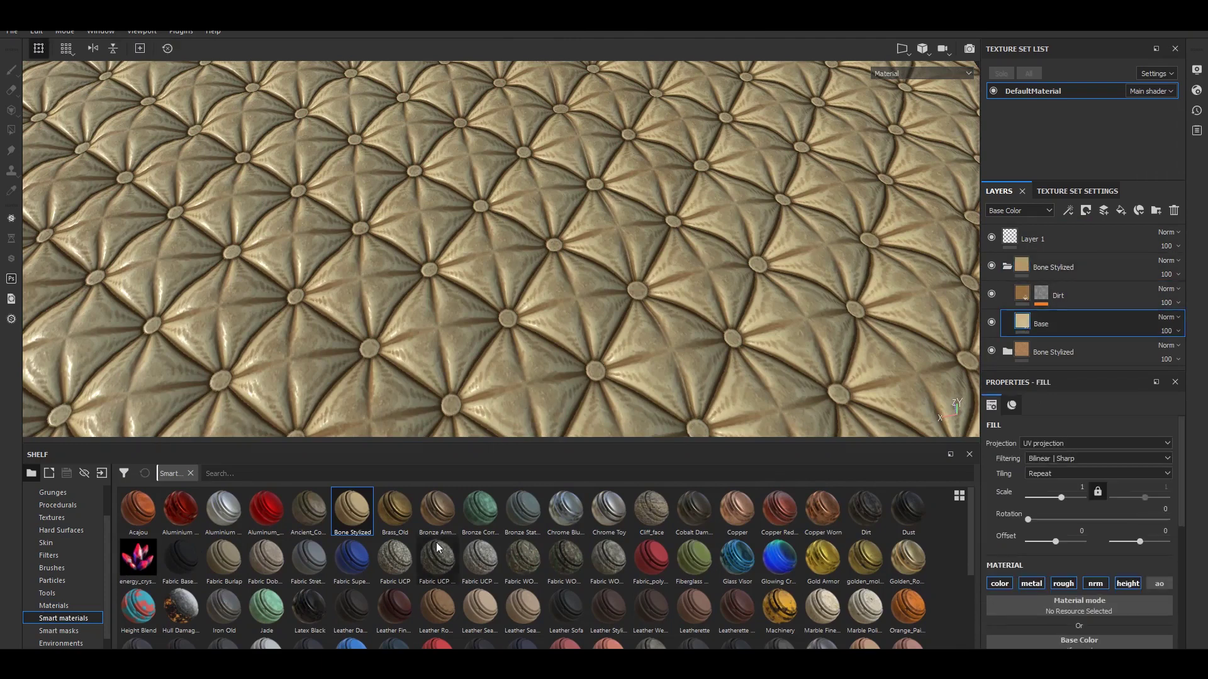
# Step: Try the Brass Pure, Iron Pure and glossy plastic materials on the new group's Base layer
pyautogui.click(56, 606)
pyautogui.click(391, 558)
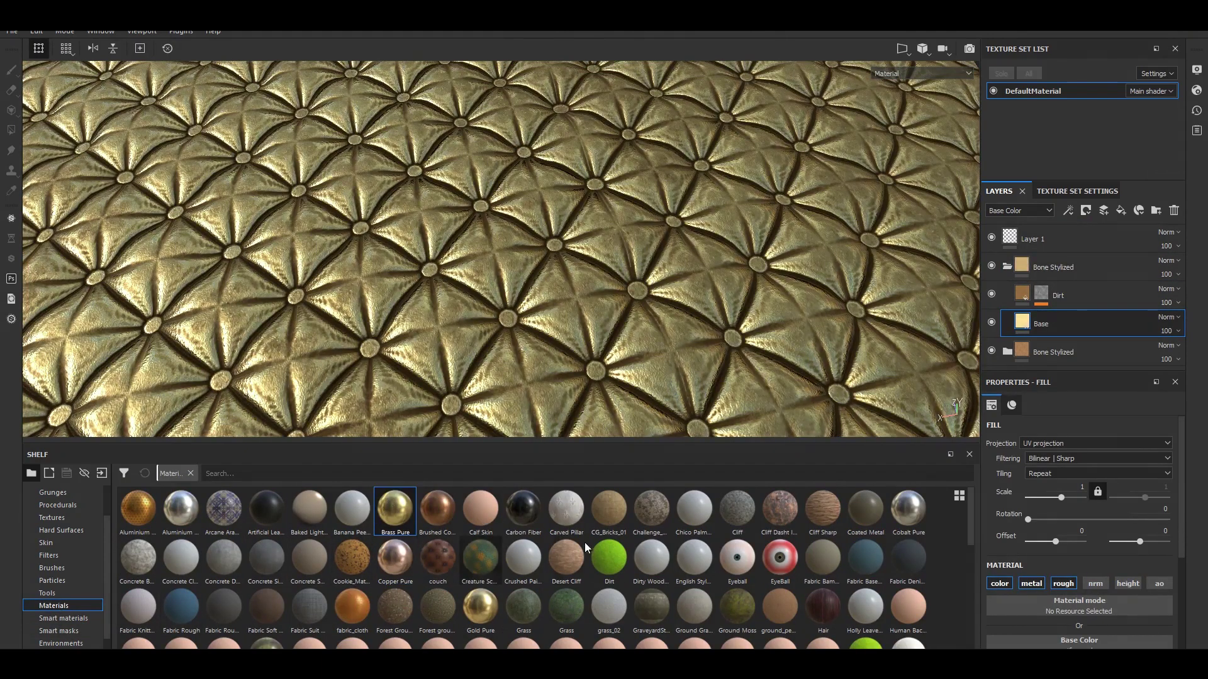
pyautogui.scroll(-3, 592, 548)
pyautogui.click(489, 553)
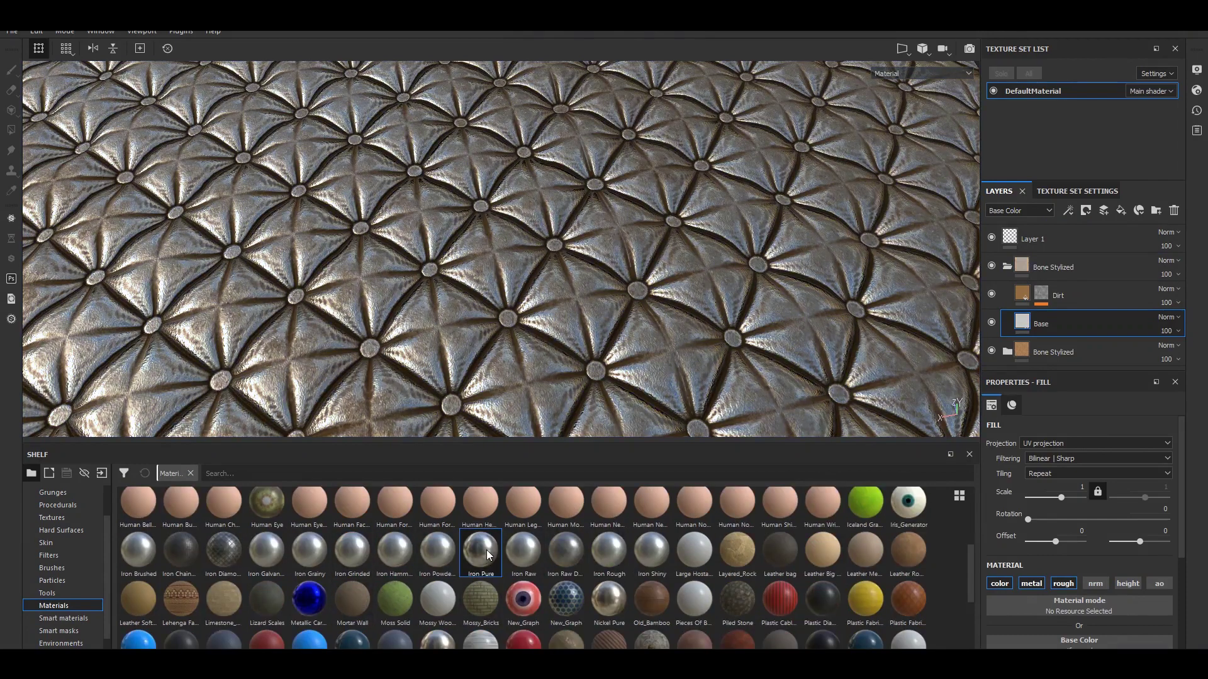
pyautogui.scroll(-3, 448, 579)
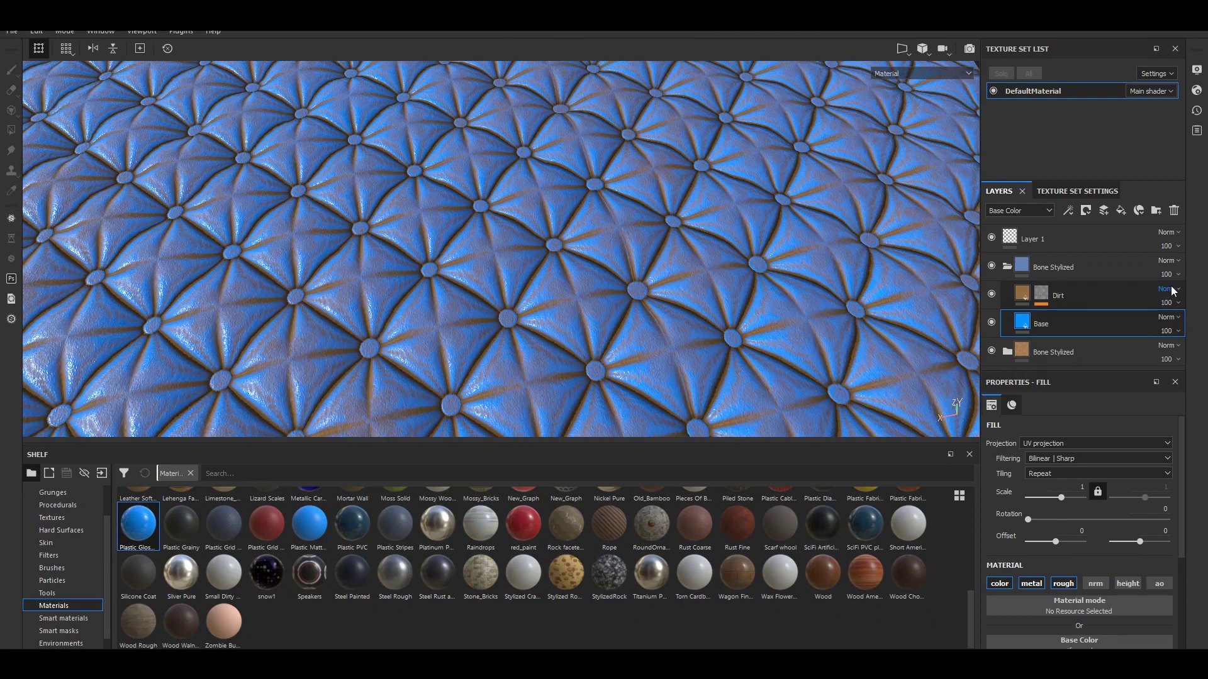
# Step: Set the blend mode of the new Bone Stylized group's Dirt layer to Multiply
pyautogui.click(1174, 290)
pyautogui.click(1142, 65)
pyautogui.keyDown('alt'); pyautogui.moveTo(786, 177); pyautogui.dragTo(796, 188); pyautogui.keyUp('alt')
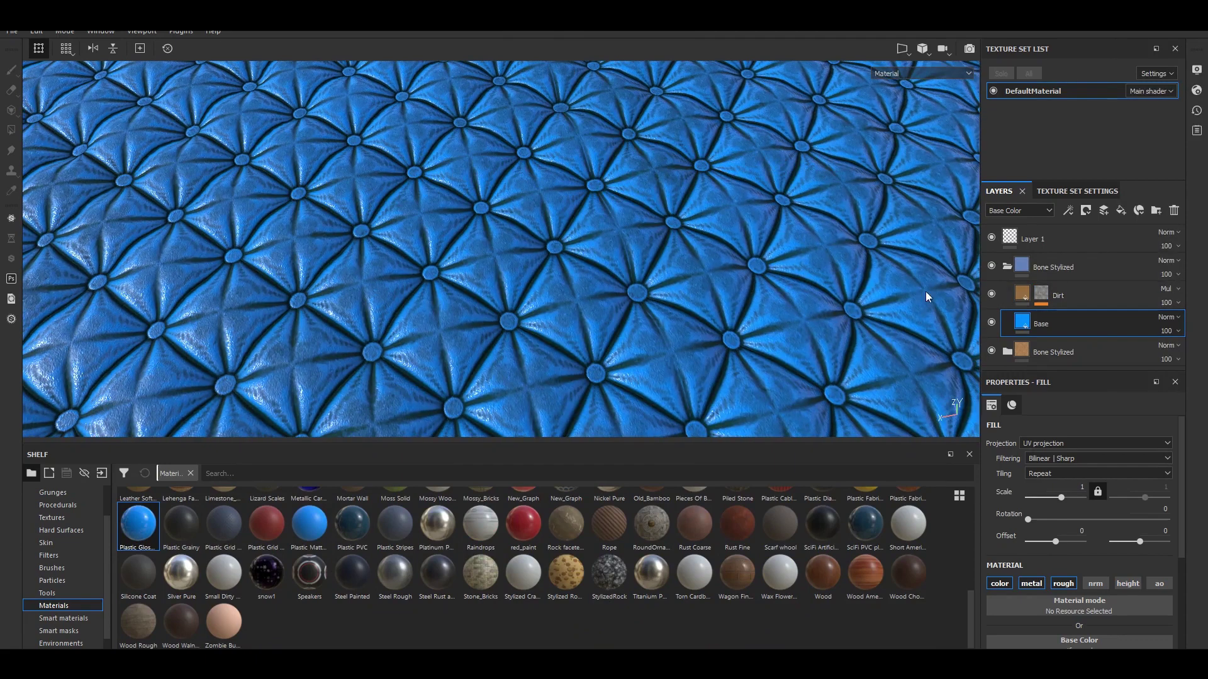
# Step: Assign the SciFi PVC material to the Base layer of the upper Bone Stylized group
pyautogui.click(1008, 266)
pyautogui.click(1008, 266)
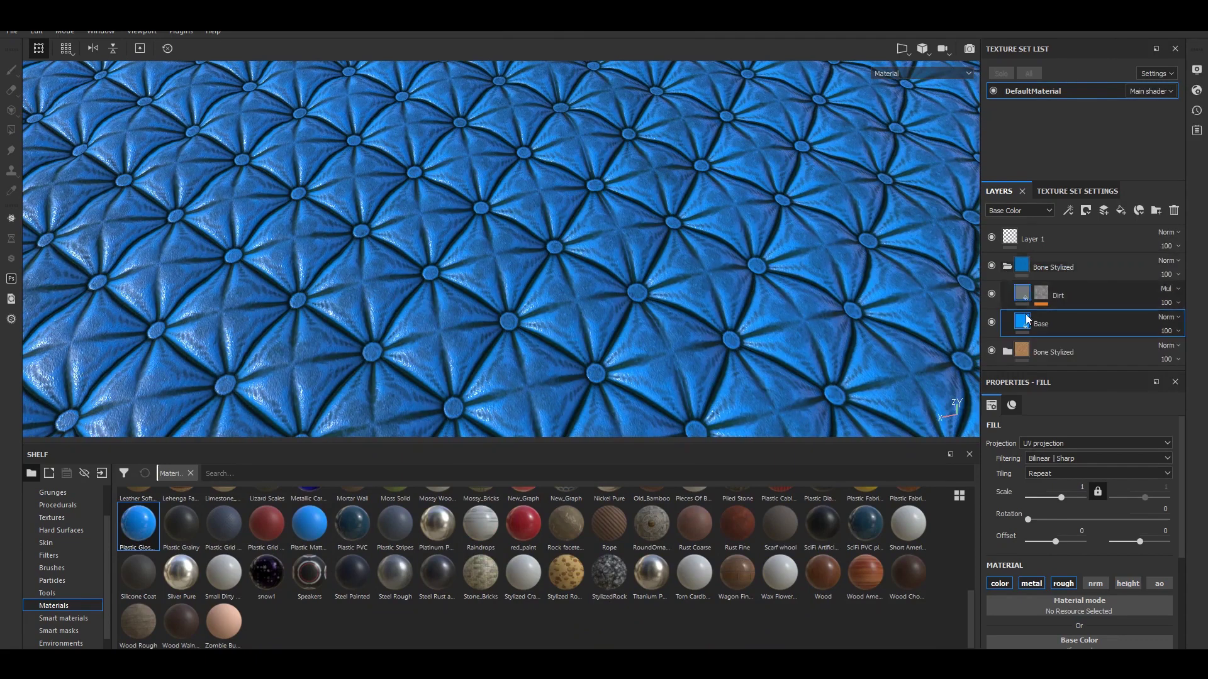
pyautogui.scroll(-3, 1049, 571)
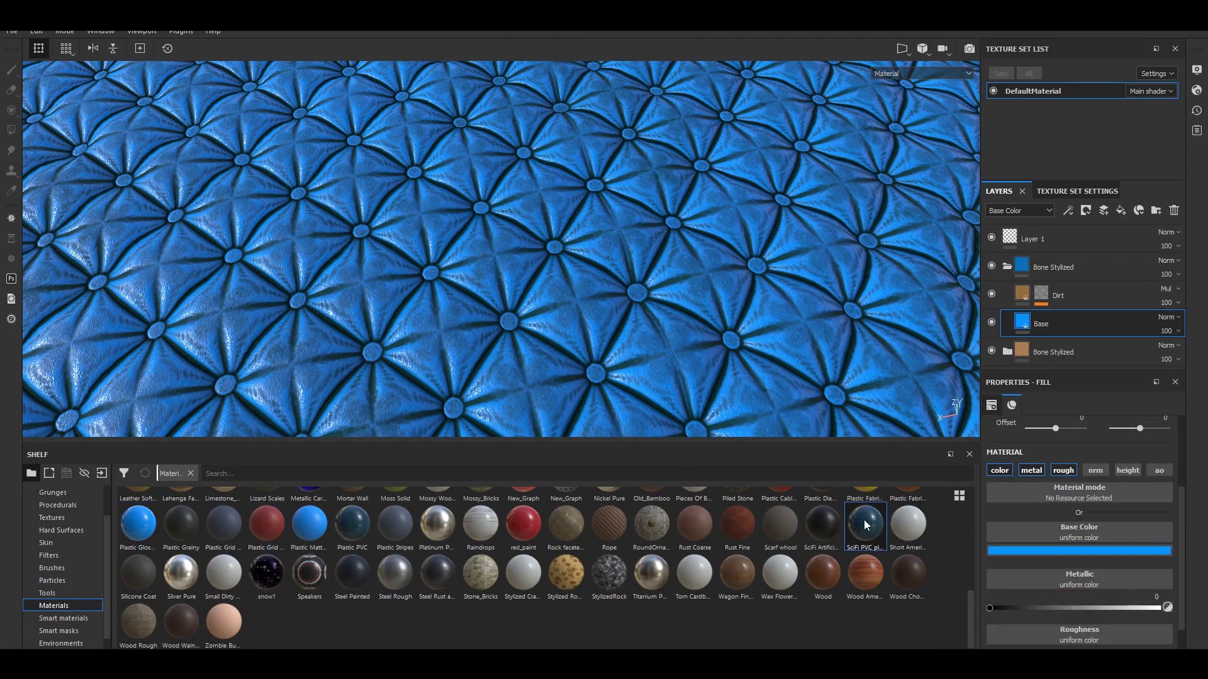
pyautogui.click(866, 526)
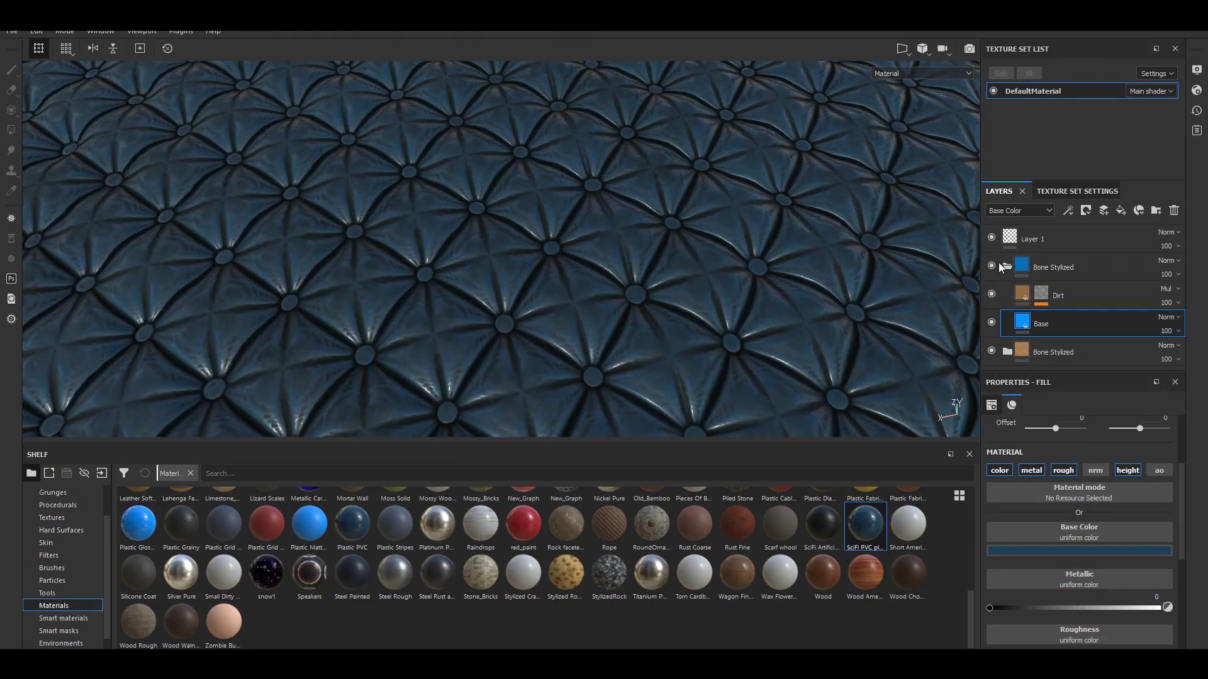
# Step: Collapse the upper Bone Stylized group and add a black mask to it
pyautogui.click(1005, 266)
pyautogui.click(1087, 262)
pyautogui.click(1086, 210)
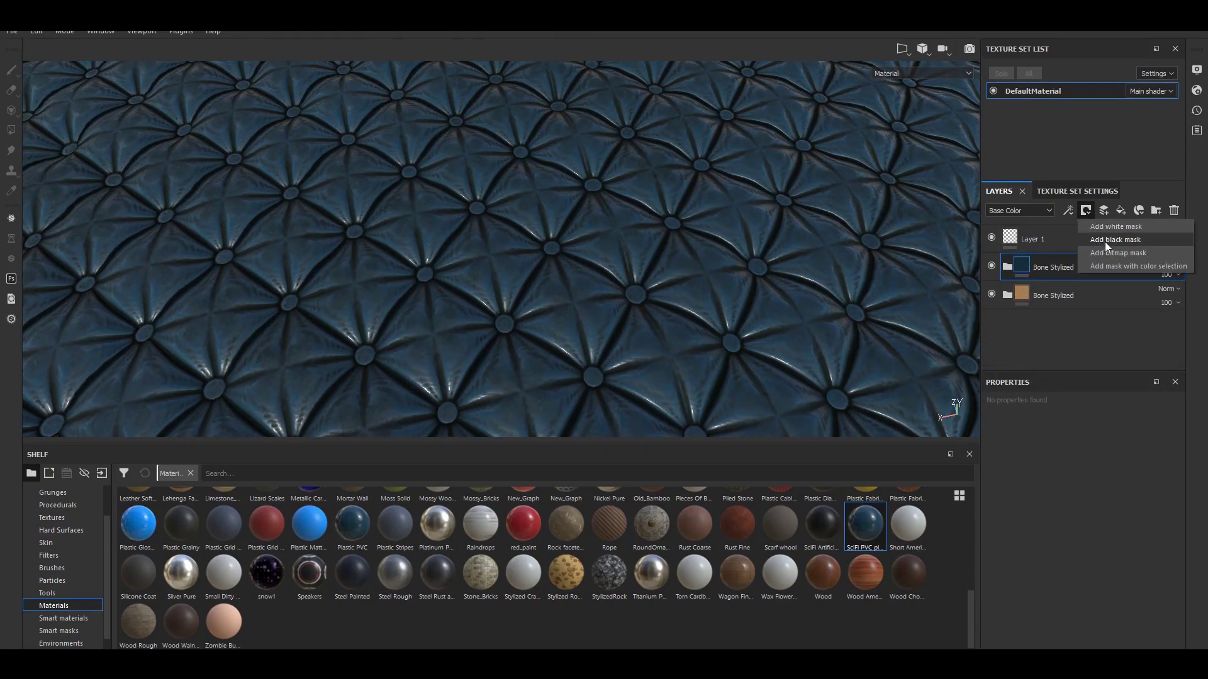
pyautogui.click(1114, 240)
# Step: Reduce the brush size to 3.7 to fit a tufting button and paint that button white on the black mask
pyautogui.scroll(8, 593, 281)
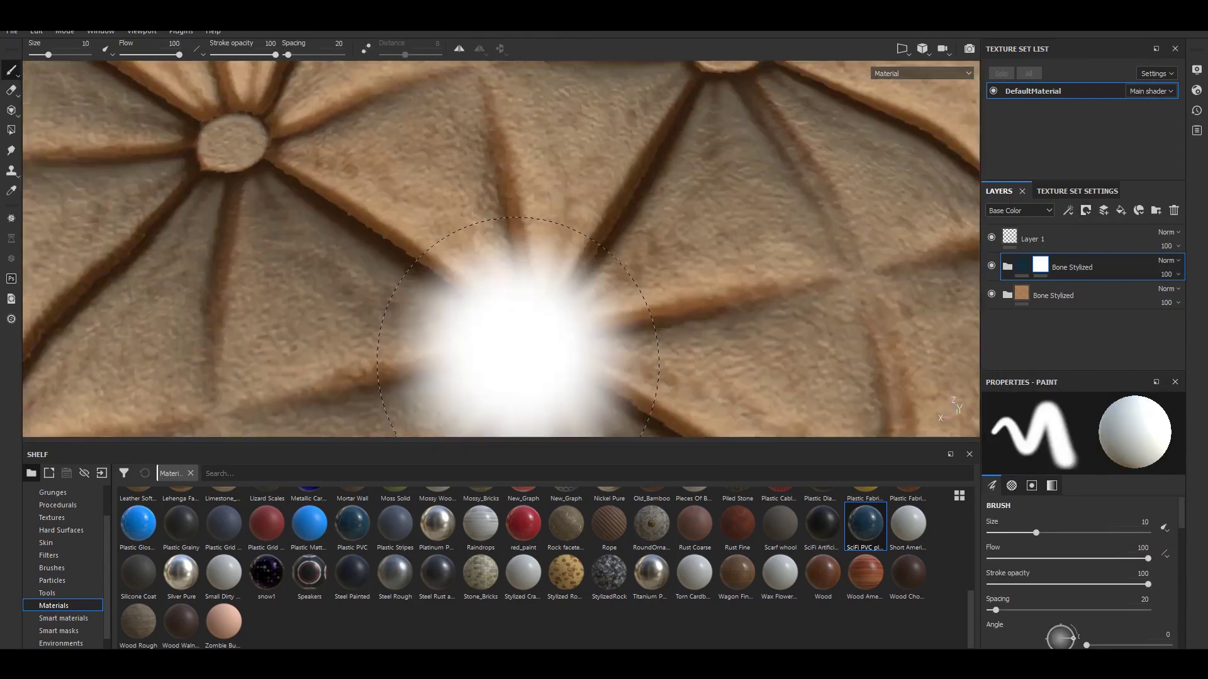
pyautogui.scroll(1, 518, 359)
pyautogui.keyDown('ctrl'); pyautogui.moveTo(559, 324); pyautogui.dragTo(538, 325, button='right'); pyautogui.keyUp('ctrl')
pyautogui.scroll(2, 538, 296)
pyautogui.keyDown('alt'); pyautogui.moveTo(538, 275); pyautogui.dragTo(585, 314); pyautogui.keyUp('alt')
pyautogui.keyDown('ctrl'); pyautogui.moveTo(589, 315); pyautogui.dragTo(589, 295, button='right'); pyautogui.keyUp('ctrl')
pyautogui.scroll(-2, 586, 315)
pyautogui.keyDown('alt'); pyautogui.moveTo(586, 315); pyautogui.dragTo(590, 297); pyautogui.keyUp('alt')
pyautogui.keyDown('ctrl'); pyautogui.moveTo(589, 297); pyautogui.dragTo(580, 282, button='right'); pyautogui.keyUp('ctrl')
pyautogui.click(567, 290)
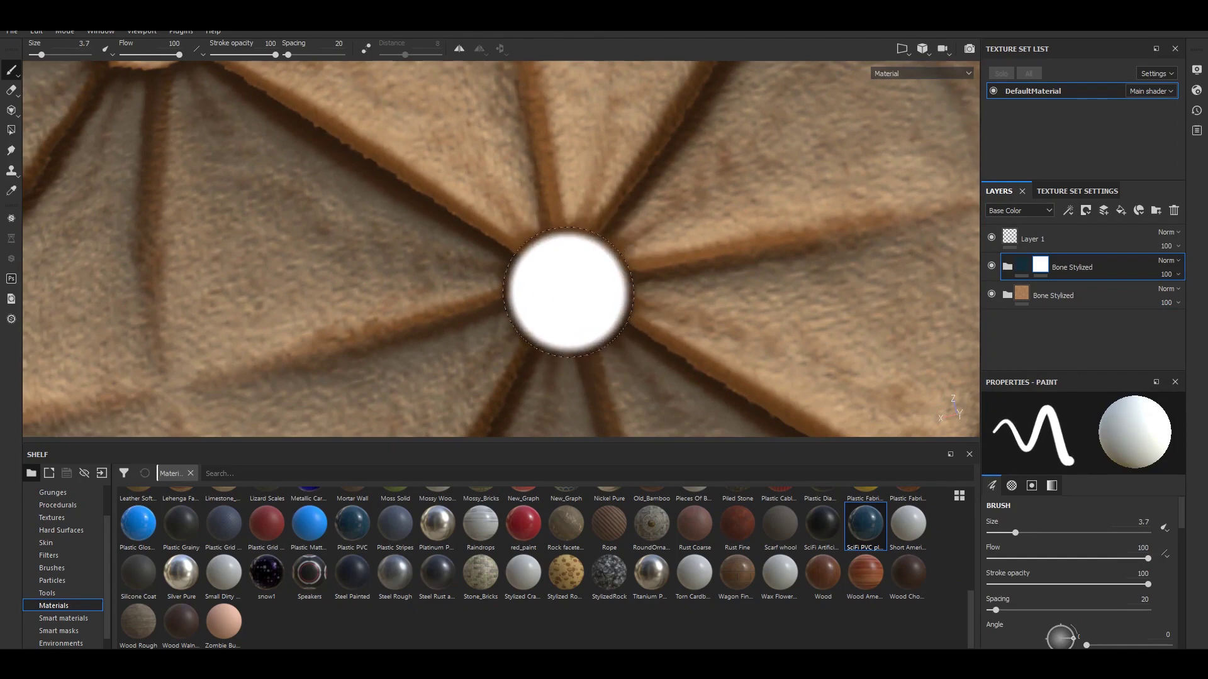
# Step: Set the brush size to 3.78 and paint the neighbouring button into the upper group's mask
pyautogui.scroll(-5, 679, 294)
pyautogui.keyDown('alt'); pyautogui.moveTo(680, 294); pyautogui.dragTo(708, 293); pyautogui.keyUp('alt')
pyautogui.scroll(2, 692, 294)
pyautogui.keyDown('alt'); pyautogui.moveTo(510, 217); pyautogui.dragTo(535, 220, button='right'); pyautogui.keyUp('alt')
pyautogui.keyDown('alt'); pyautogui.moveTo(534, 220); pyautogui.dragTo(479, 222, button='middle'); pyautogui.keyUp('alt')
pyautogui.keyDown('alt'); pyautogui.moveTo(479, 222); pyautogui.dragTo(490, 229, button='right'); pyautogui.keyUp('alt')
pyautogui.scroll(1, 469, 271)
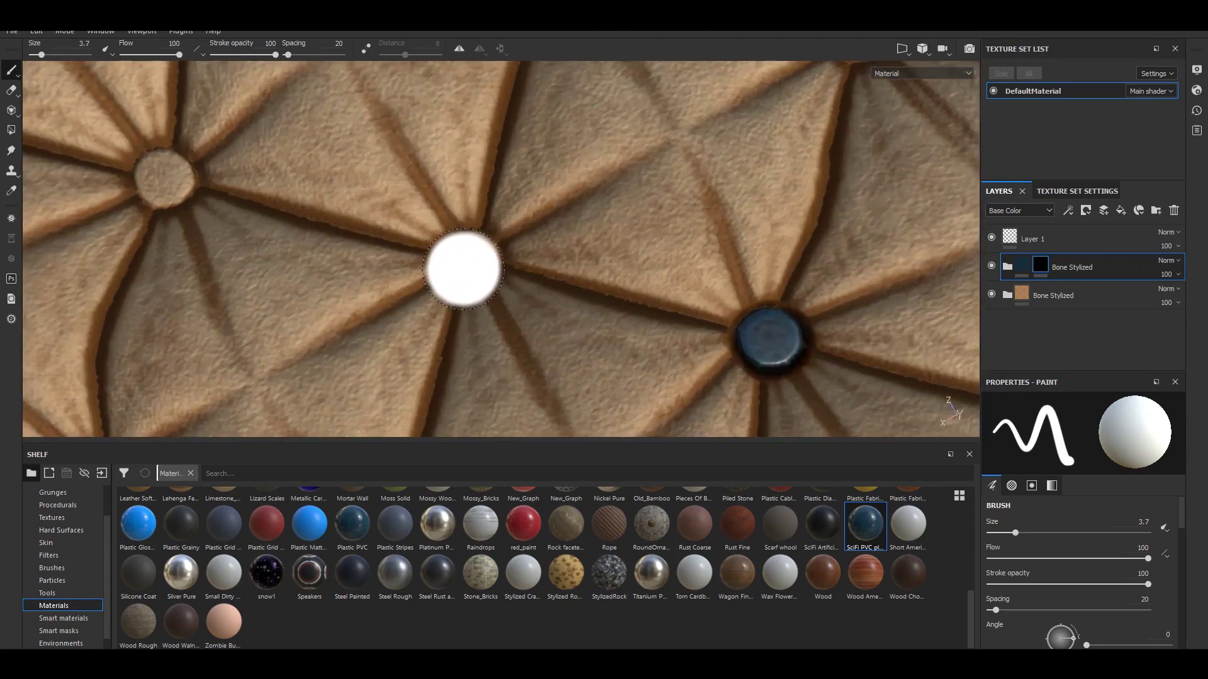
pyautogui.keyDown('ctrl'); pyautogui.moveTo(463, 270); pyautogui.dragTo(467, 265, button='right'); pyautogui.keyUp('ctrl')
pyautogui.scroll(-1, 470, 265)
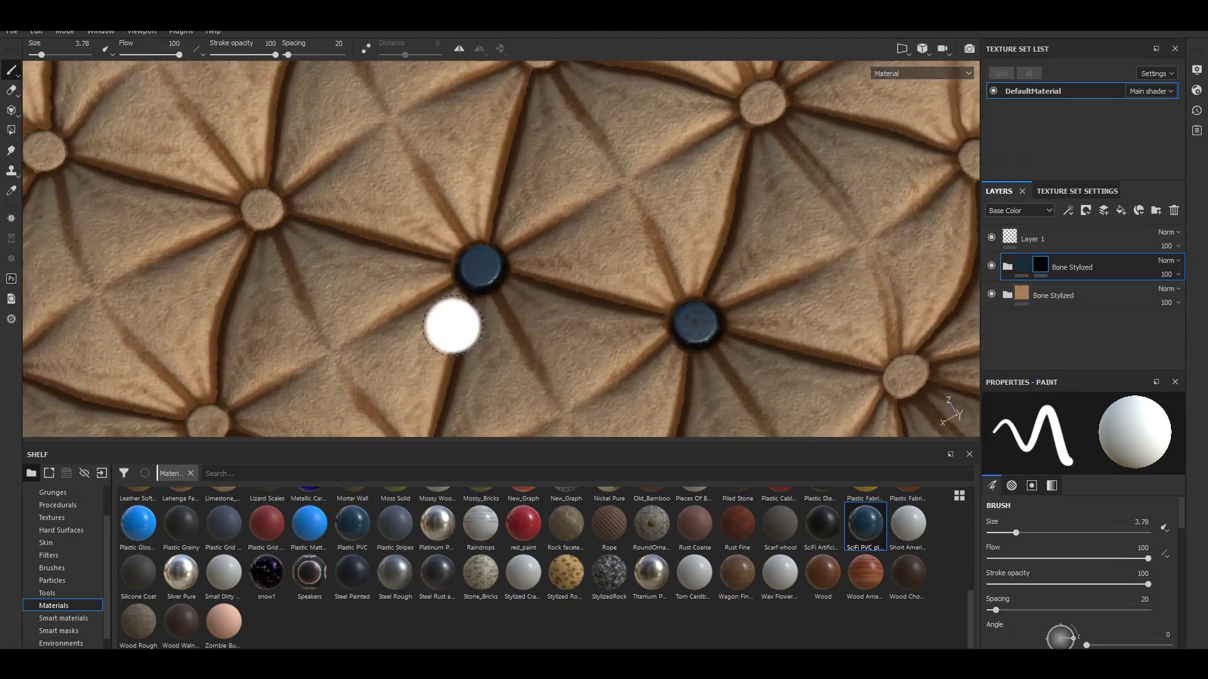
# Step: Replace the material of the masked group's Base layer with Plastic PVC
pyautogui.click(1007, 266)
pyautogui.click(1069, 323)
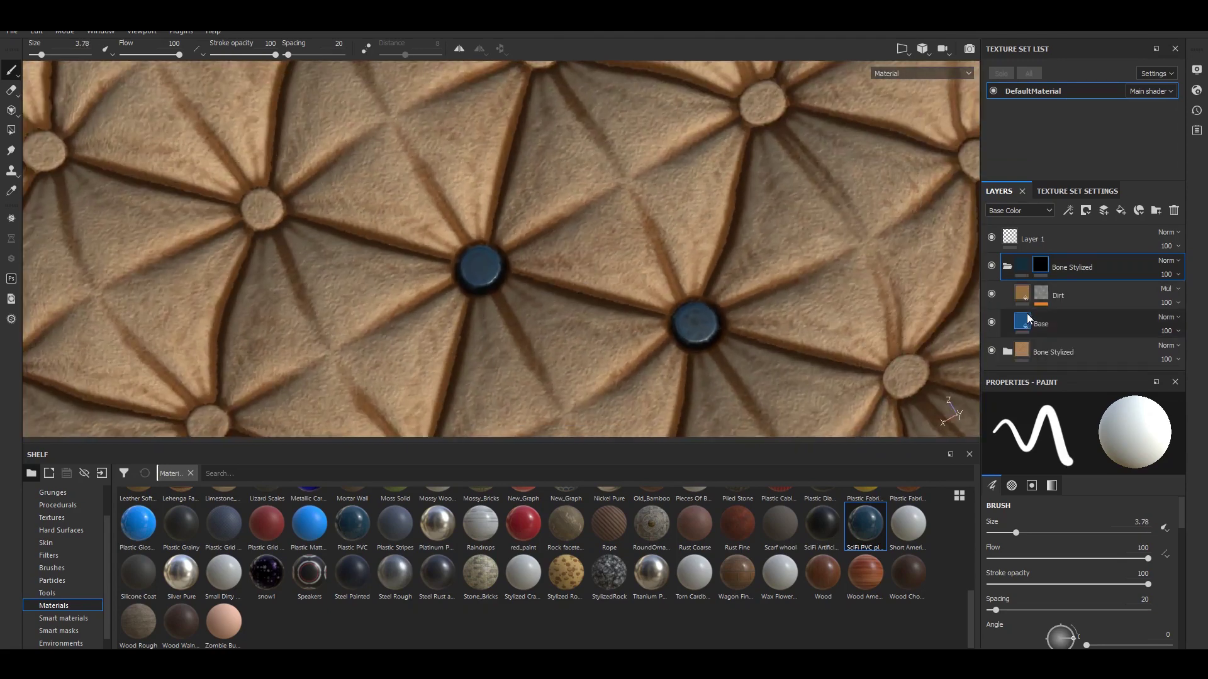
pyautogui.click(310, 521)
pyautogui.click(354, 517)
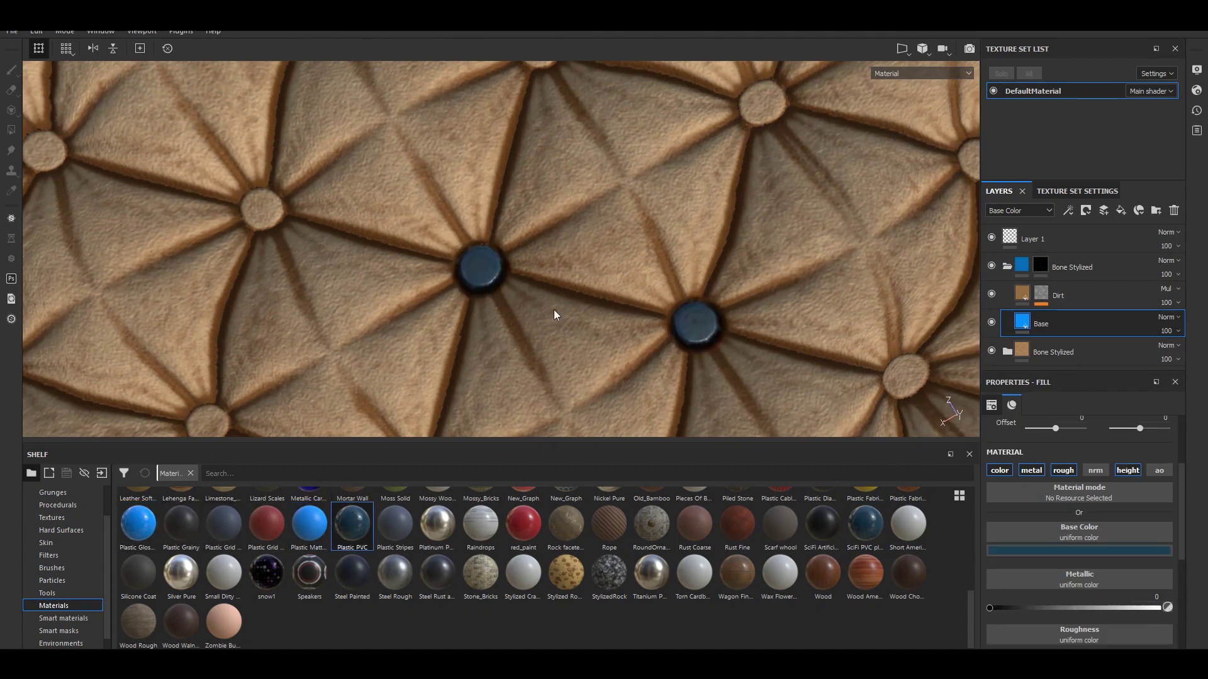
# Step: Change the button Base layer's base color to dark red, RGB 0.099, 0.013, 0.013, and collapse the group
pyautogui.click(1076, 552)
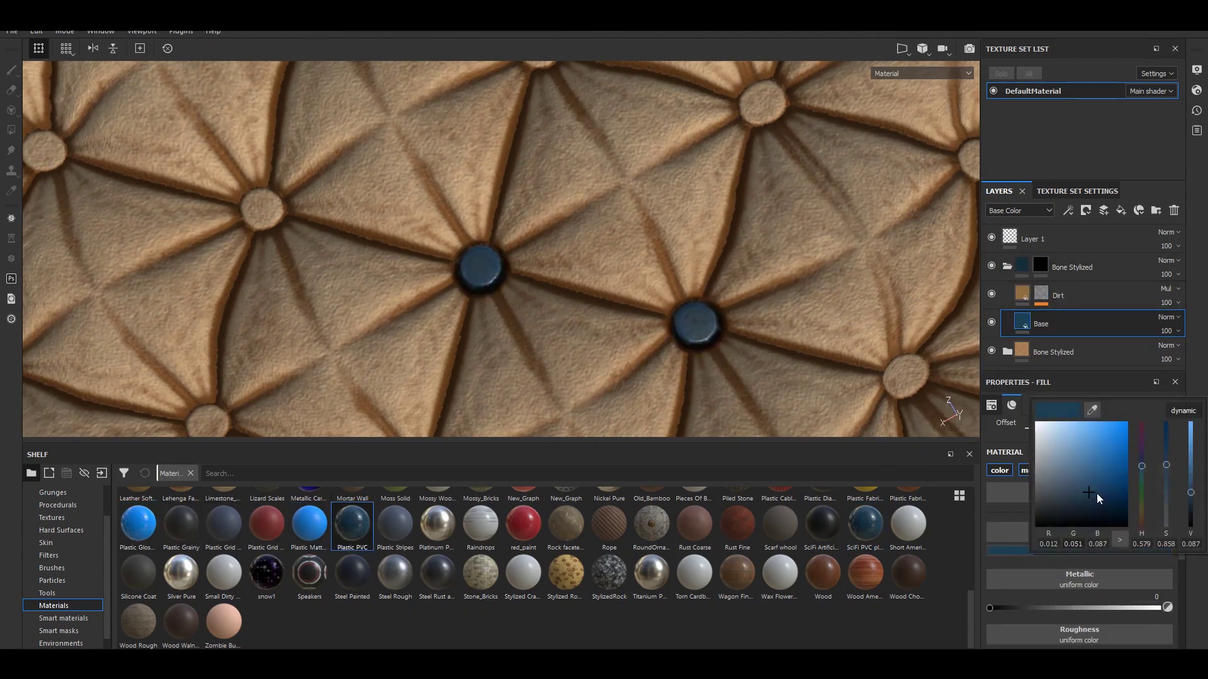
pyautogui.click(1142, 514)
pyautogui.moveTo(1142, 515); pyautogui.dragTo(1129, 518)
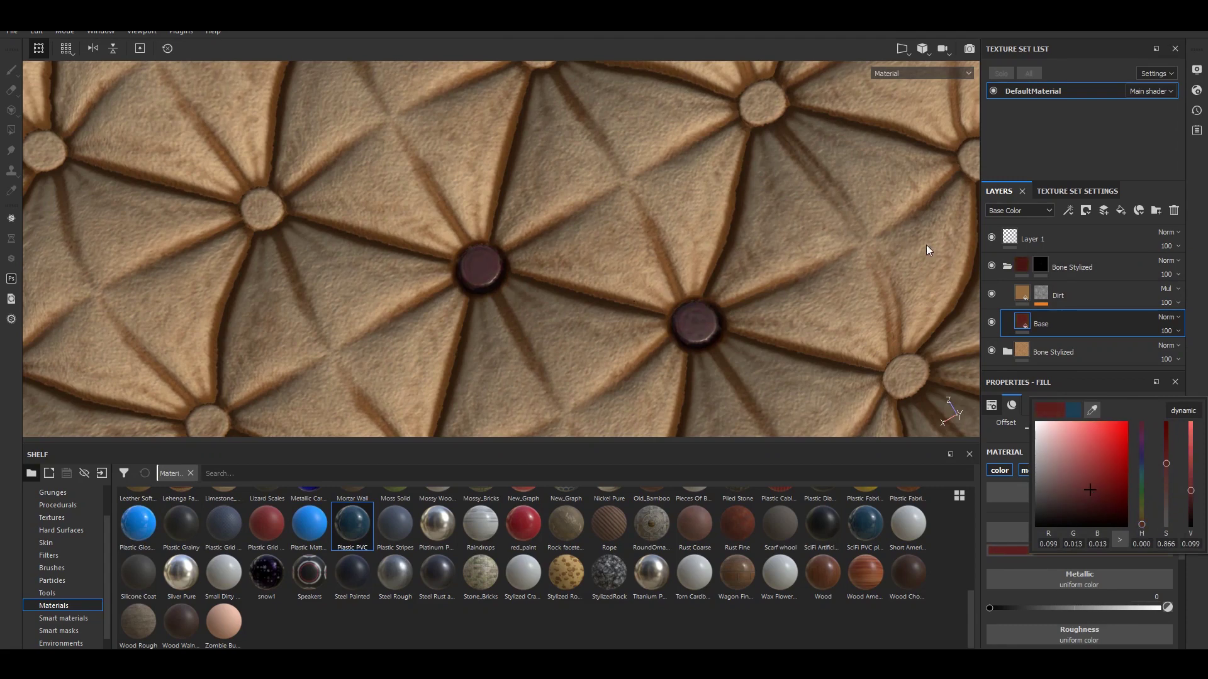
pyautogui.click(1007, 266)
pyautogui.scroll(-5, 648, 272)
pyautogui.keyDown('alt'); pyautogui.moveTo(648, 272); pyautogui.dragTo(594, 269); pyautogui.keyUp('alt')
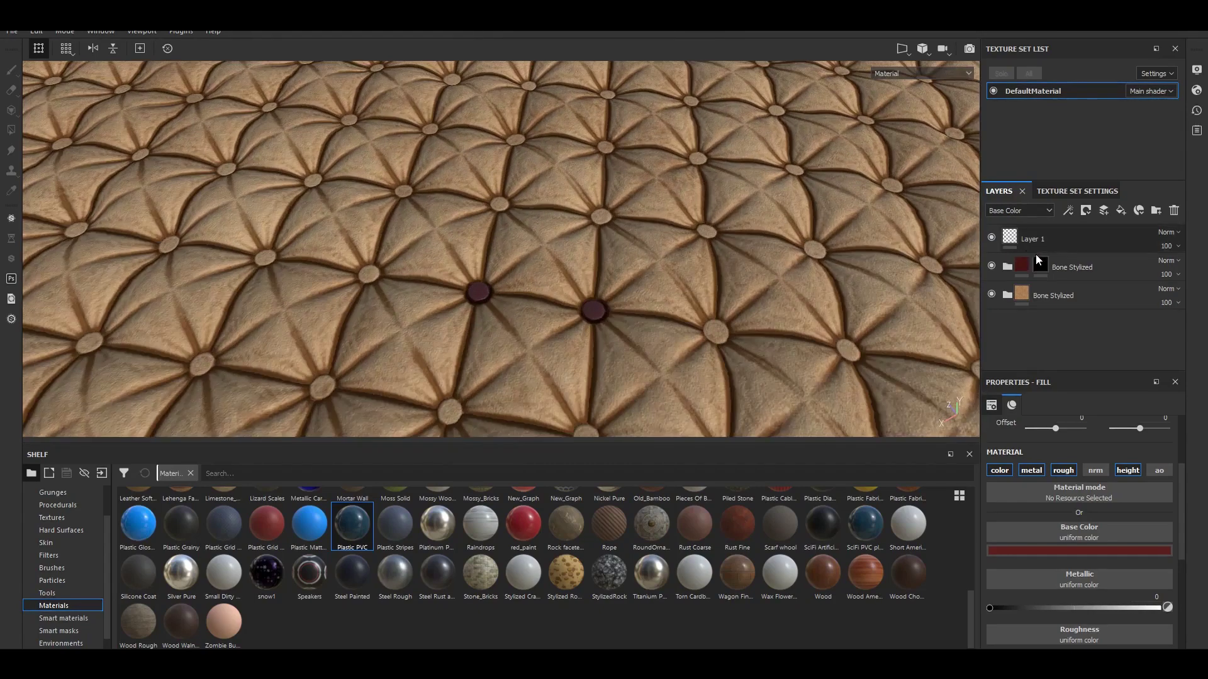
# Step: Reduce the brush size to 2.92 and paint another tufting button white on the upper Bone Stylized group's mask
pyautogui.click(1082, 267)
pyautogui.press('1')
pyautogui.scroll(6, 455, 261)
pyautogui.scroll(5, 382, 275)
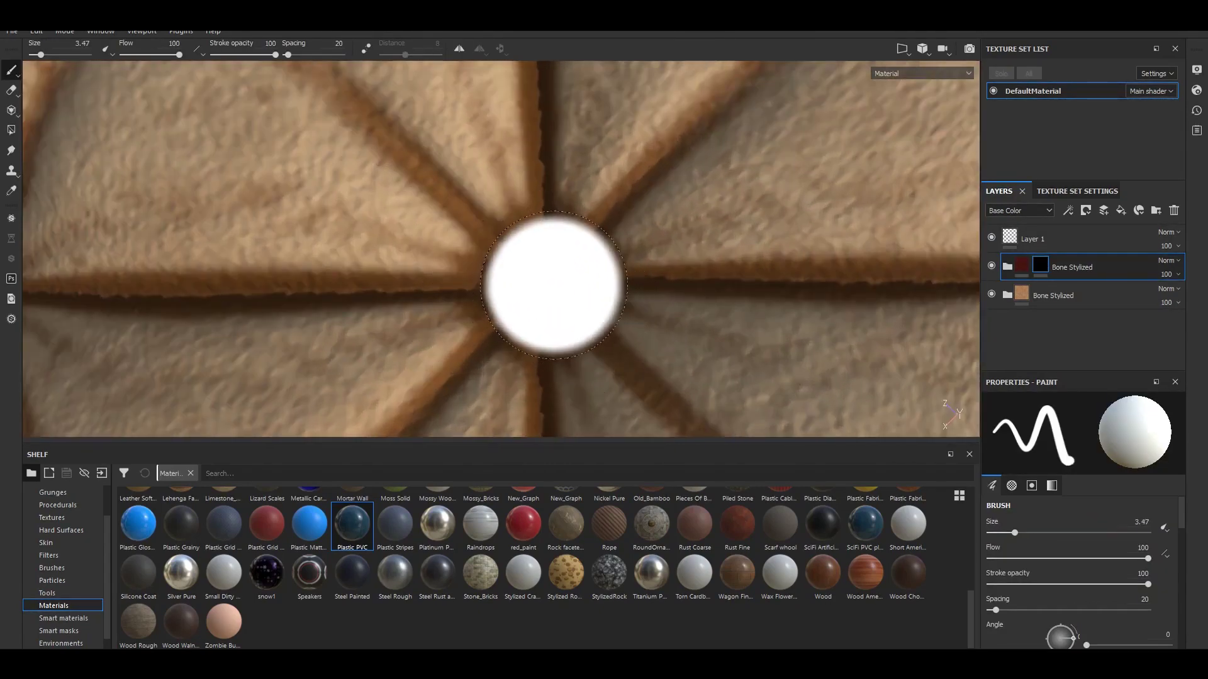
pyautogui.keyDown('ctrl'); pyautogui.moveTo(554, 285); pyautogui.dragTo(540, 285, button='right'); pyautogui.keyUp('ctrl')
pyautogui.click(539, 285)
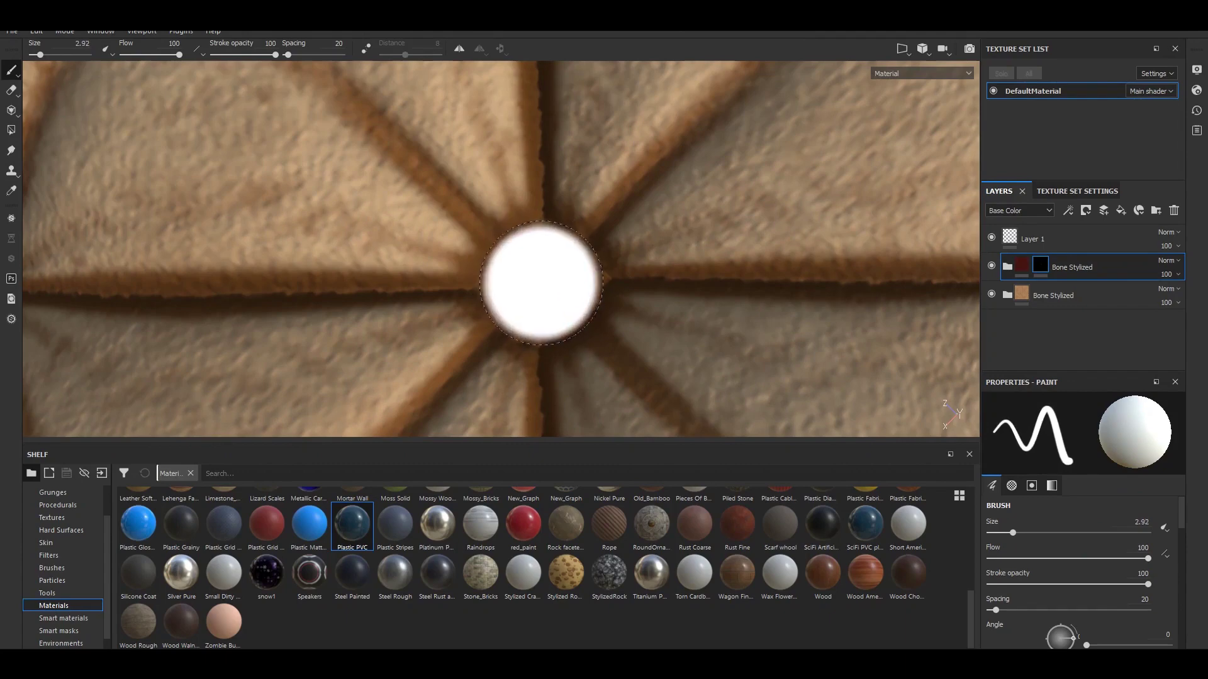
pyautogui.scroll(-3, 677, 210)
pyautogui.scroll(-2, 520, 280)
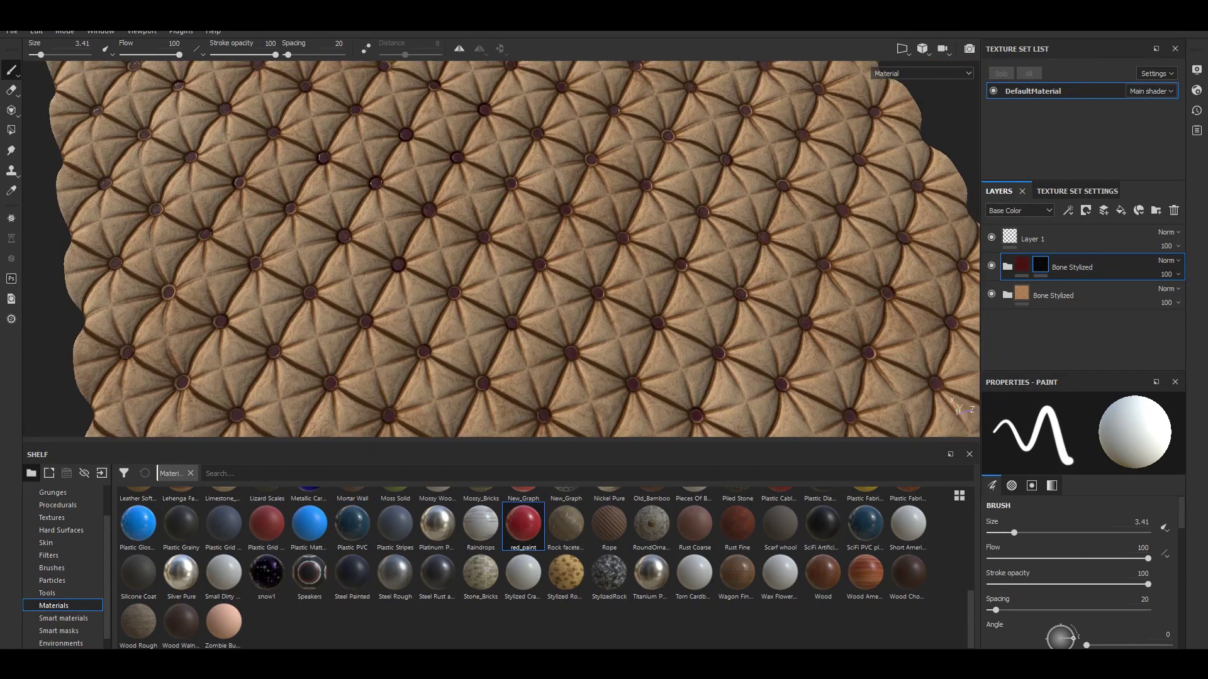
# Step: Replace the material of the masked button group's Base layer with red_paint
pyautogui.scroll(2, 636, 248)
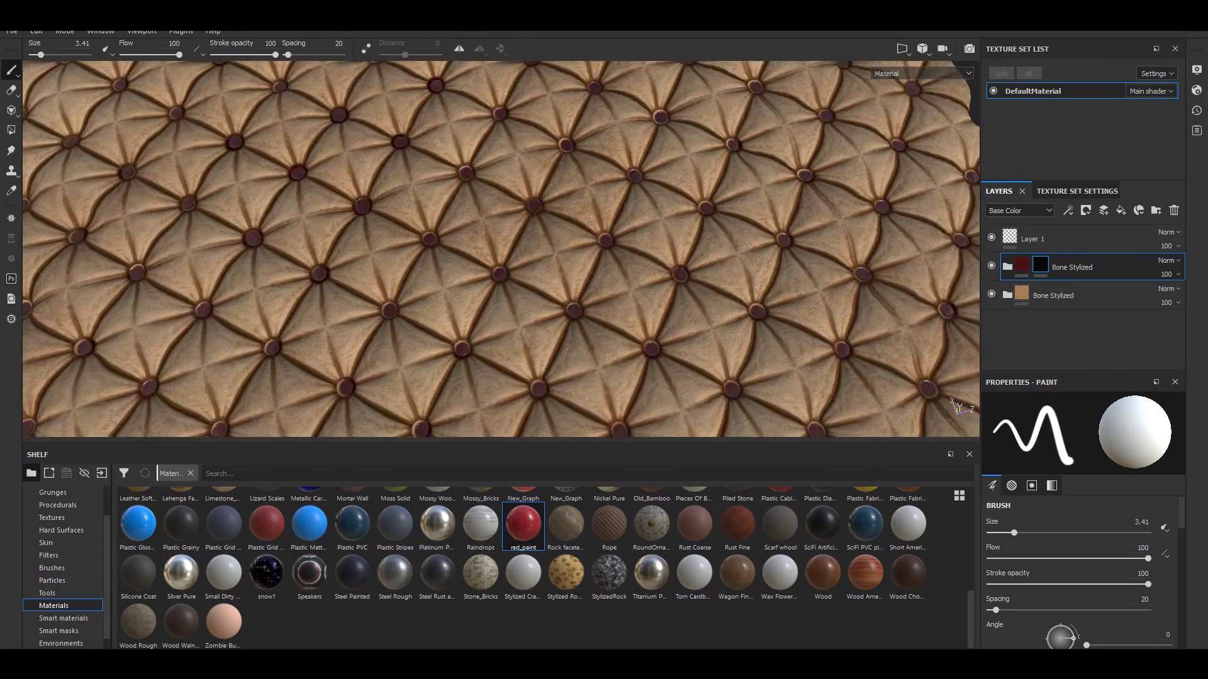
pyautogui.scroll(-3, 603, 252)
pyautogui.keyDown('alt'); pyautogui.moveTo(585, 195); pyautogui.dragTo(693, 248); pyautogui.keyUp('alt')
pyautogui.scroll(3, 650, 283)
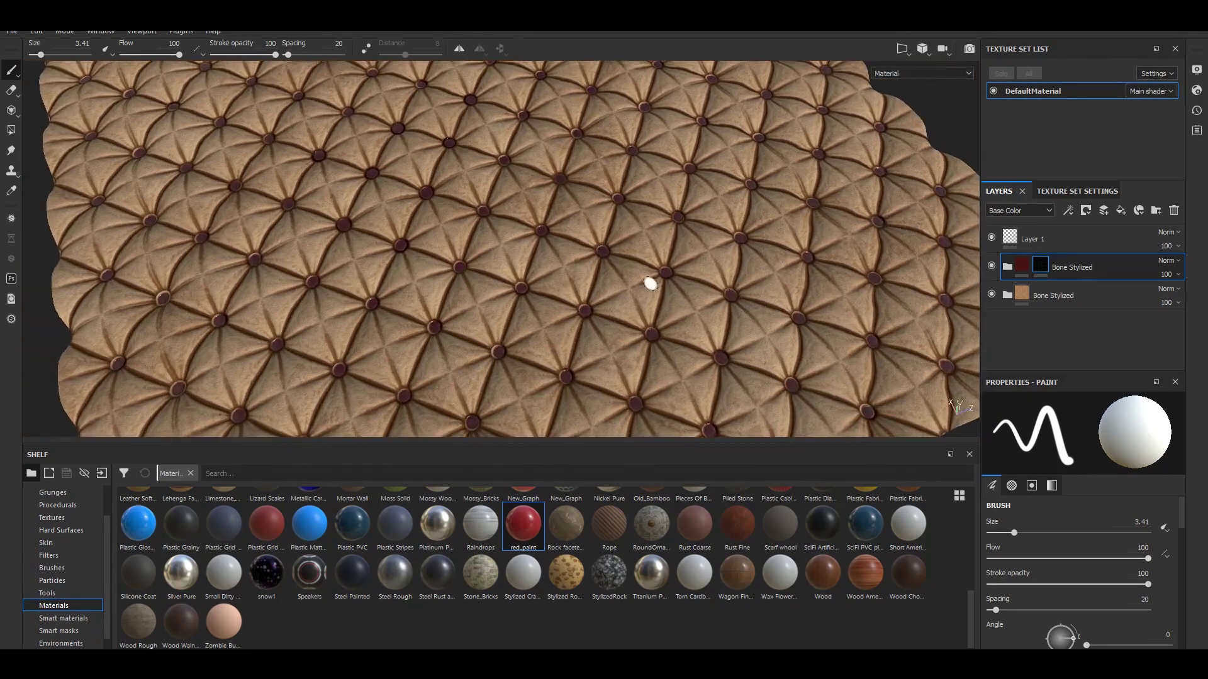
pyautogui.click(1007, 266)
pyautogui.click(1041, 323)
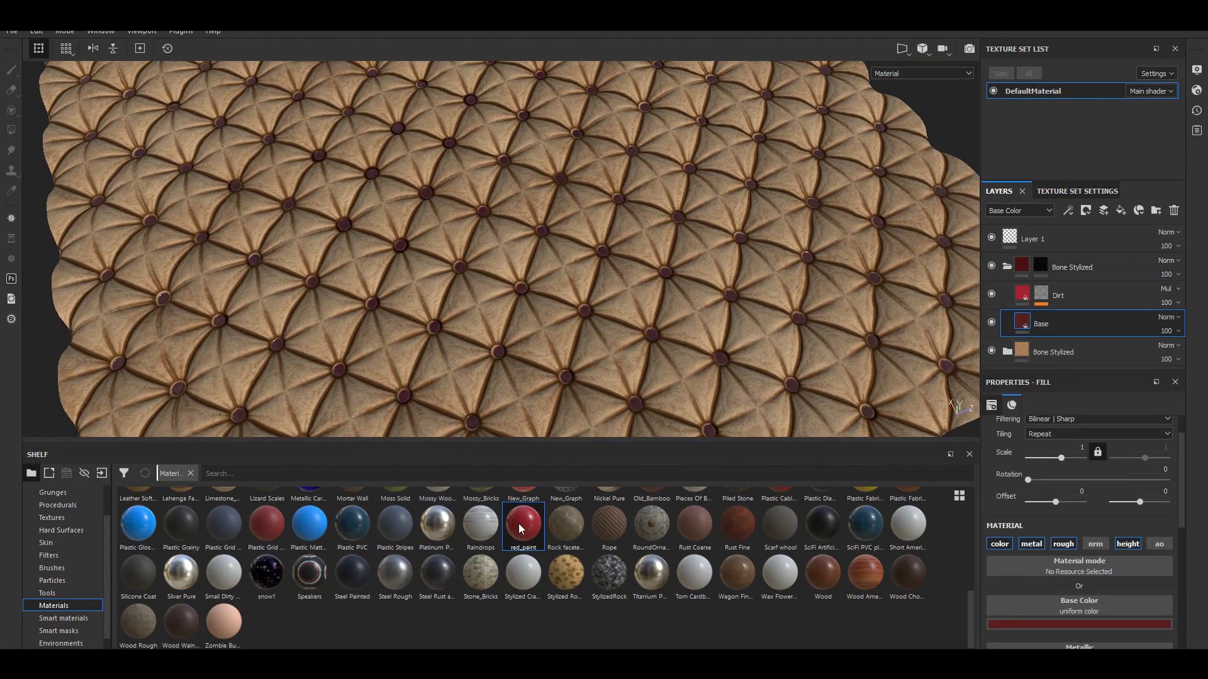
pyautogui.scroll(-3, 639, 197)
pyautogui.keyDown('alt'); pyautogui.moveTo(598, 237); pyautogui.dragTo(629, 292); pyautogui.keyUp('alt')
pyautogui.scroll(5, 630, 292)
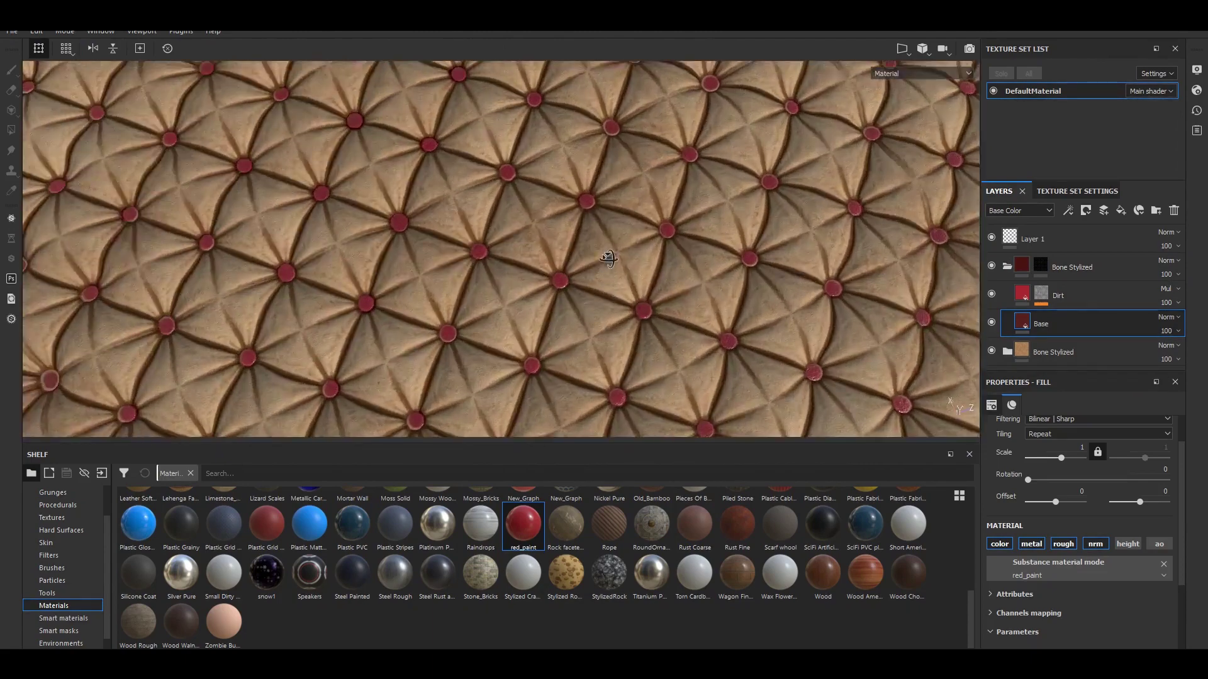
pyautogui.scroll(-4, 607, 265)
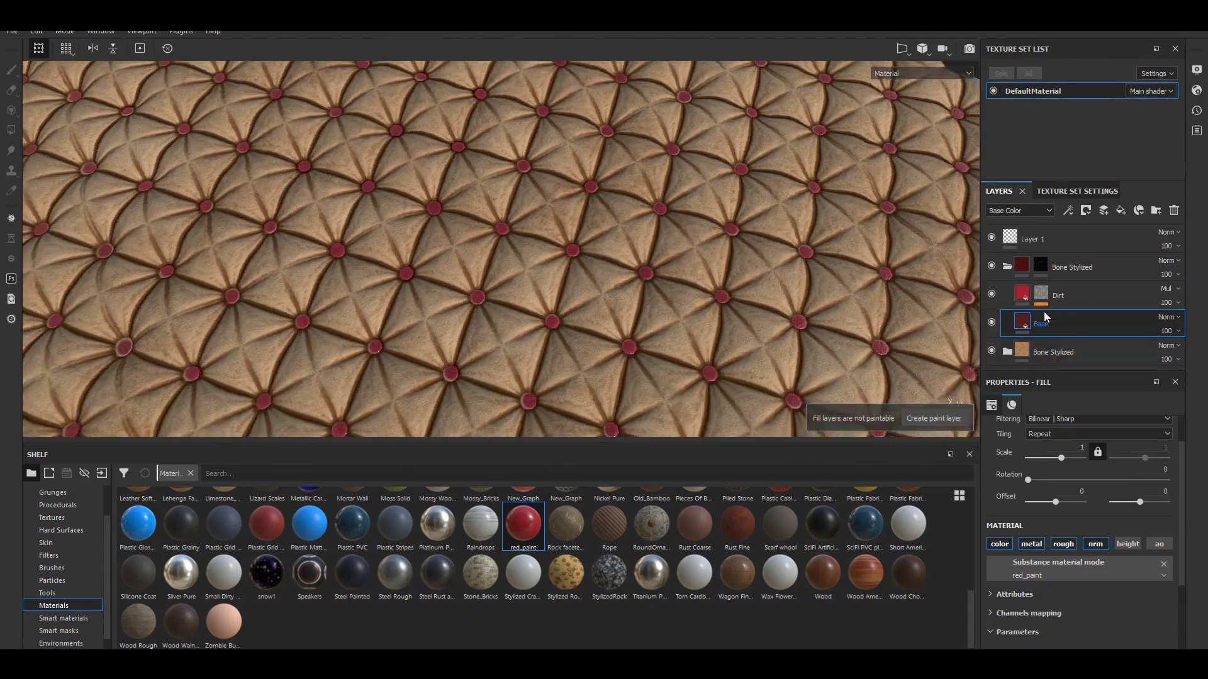
# Step: Try Plastic PVC and the blue glossy plastic as the material of the button group's Dirt layer
pyautogui.click(1023, 297)
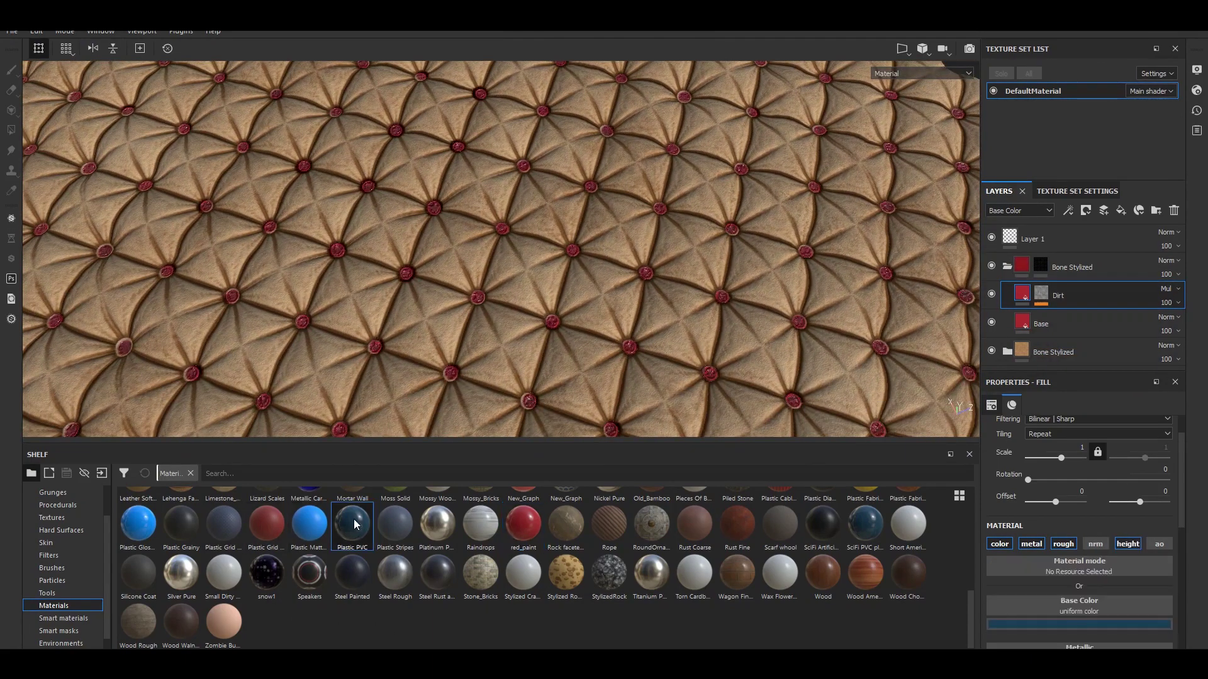
pyautogui.click(138, 522)
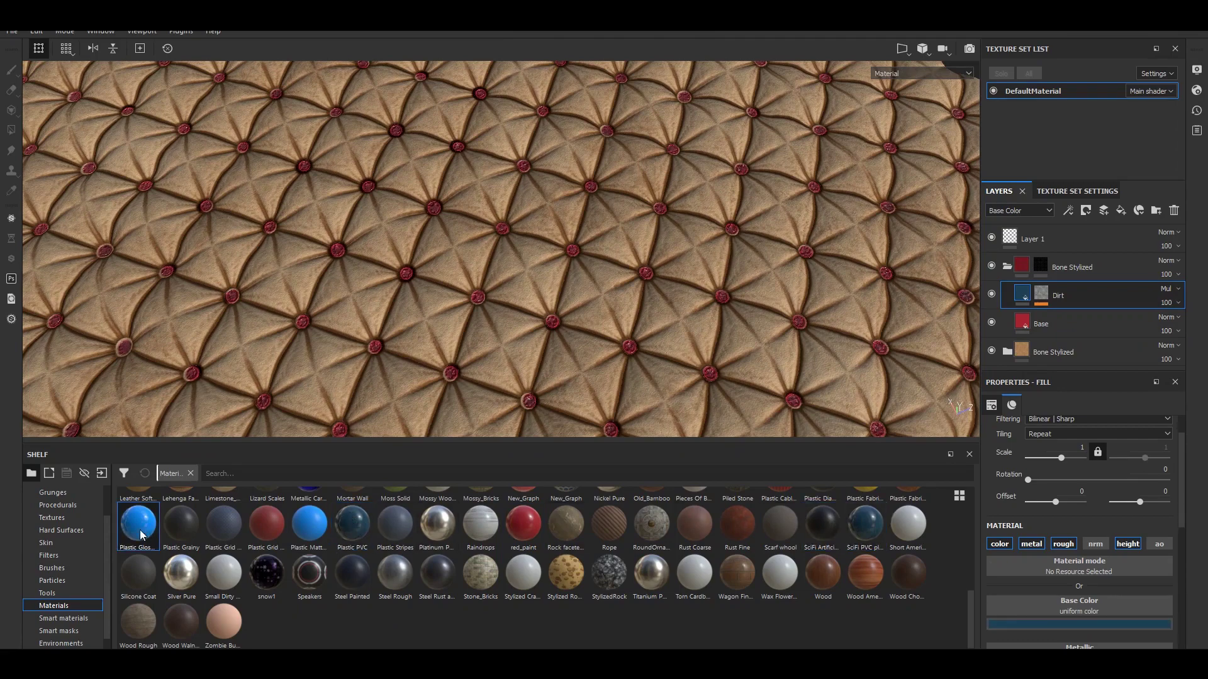
pyautogui.scroll(4, 528, 308)
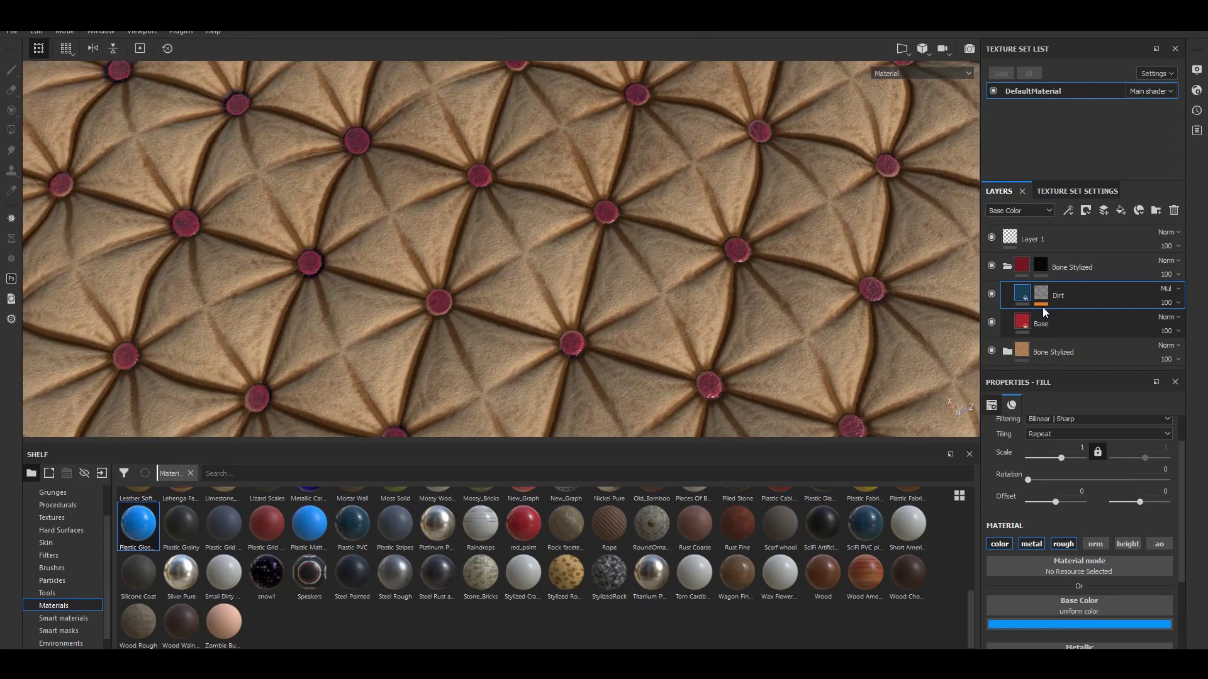
pyautogui.scroll(-5, 662, 296)
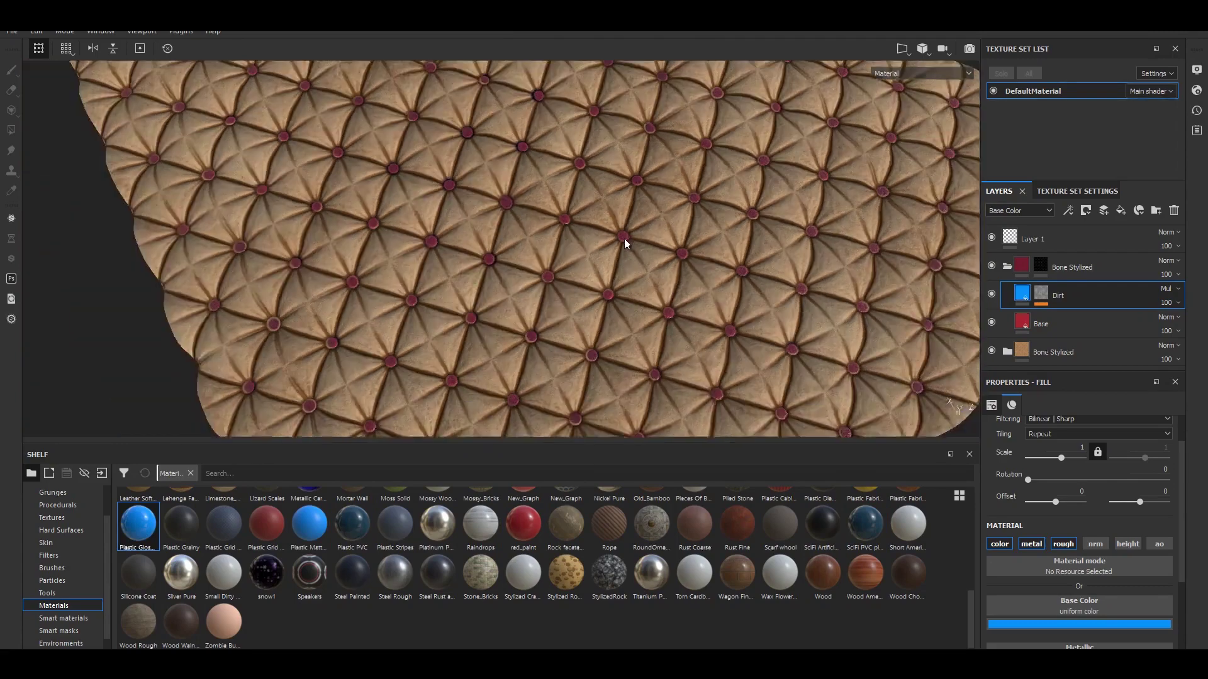
pyautogui.keyDown('alt'); pyautogui.moveTo(629, 282); pyautogui.dragTo(638, 228); pyautogui.keyUp('alt')
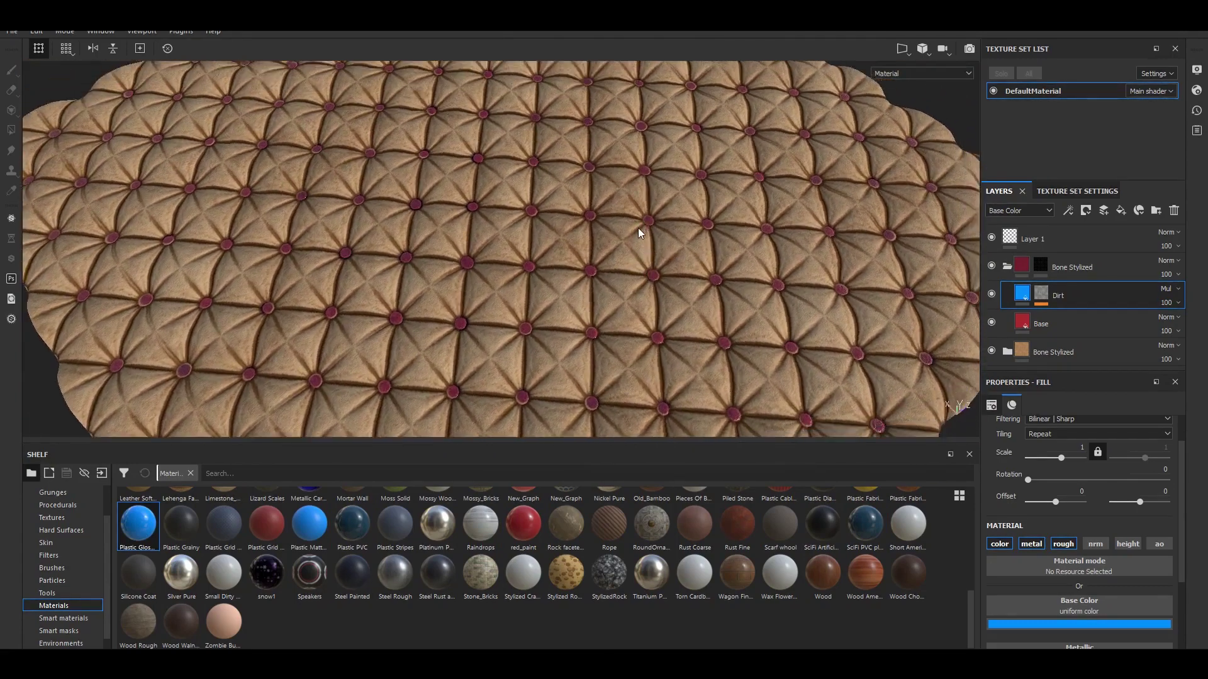
pyautogui.scroll(4, 641, 229)
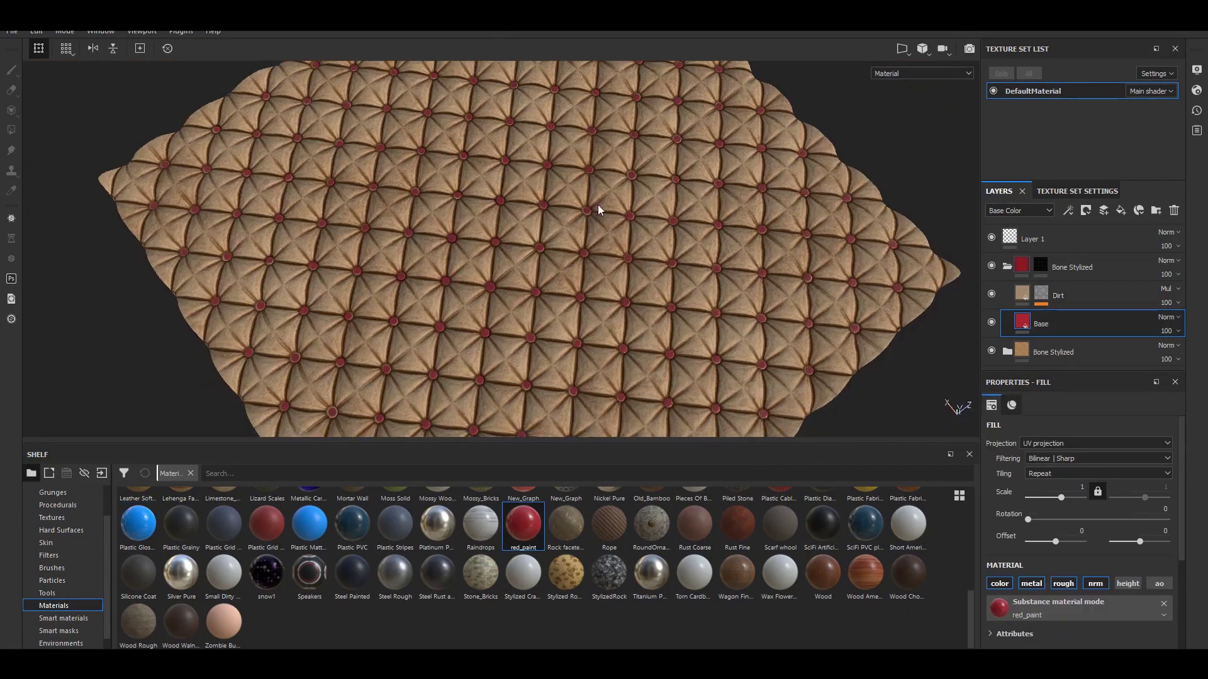
pyautogui.scroll(-3, 588, 208)
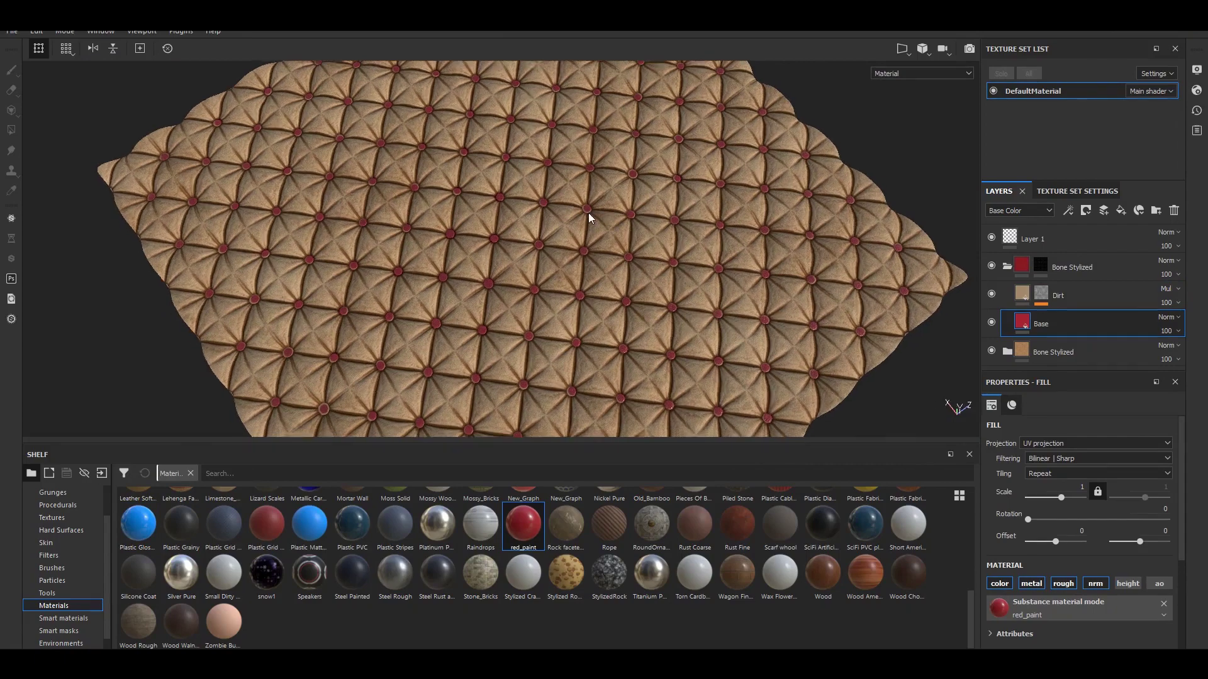
pyautogui.scroll(6, 552, 216)
# Step: Export the DefaultMaterial texture set as 8-bit PNG files to the folder E:\. 0\TEX
pyautogui.click(11, 32)
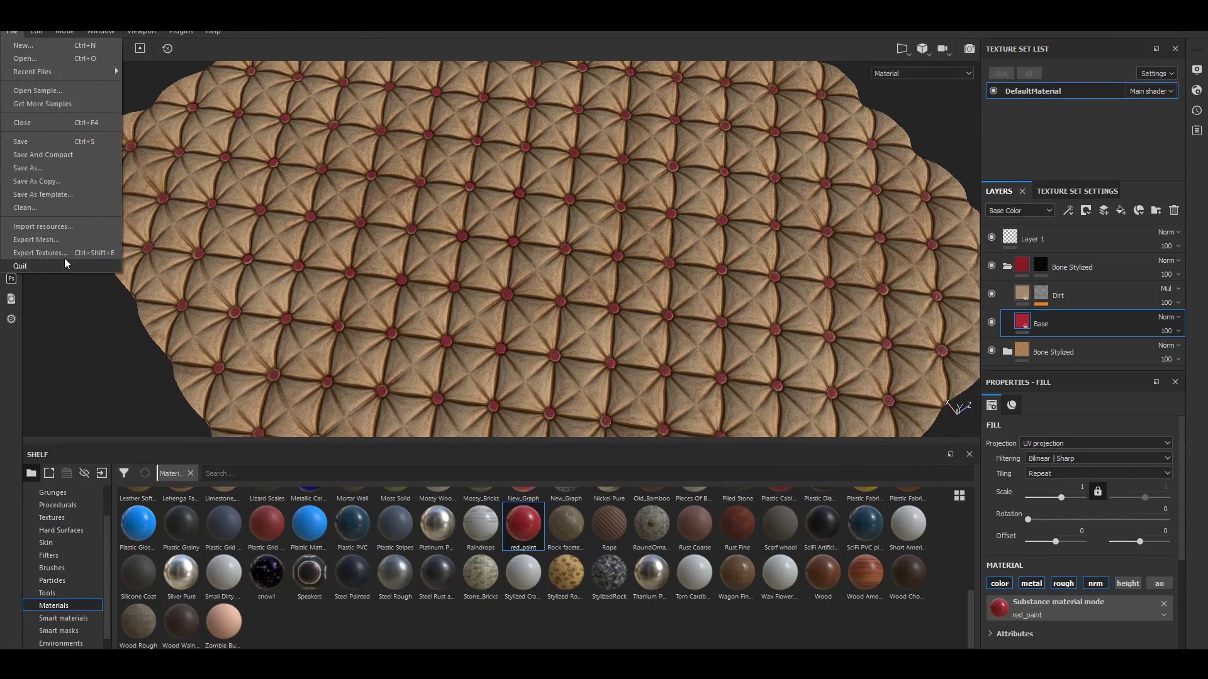
pyautogui.click(37, 251)
pyautogui.click(609, 161)
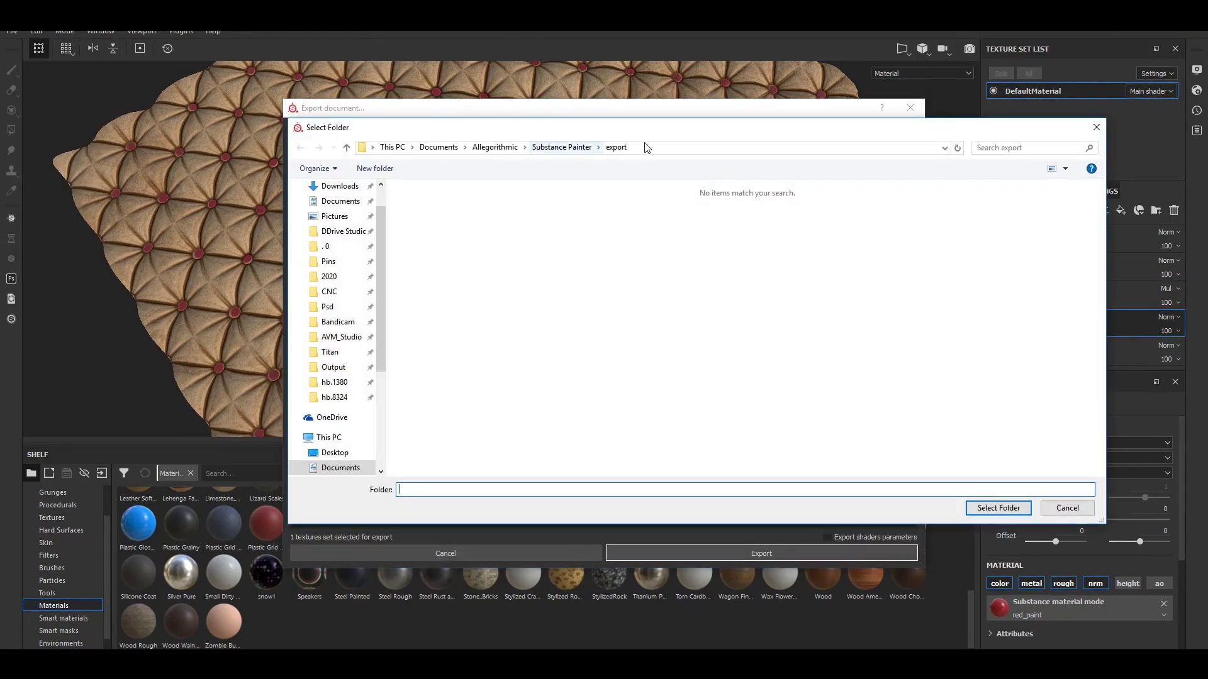
pyautogui.click(646, 148)
pyautogui.write('E:\\. 0\\TEX')
pyautogui.press('Return')
pyautogui.click(1003, 511)
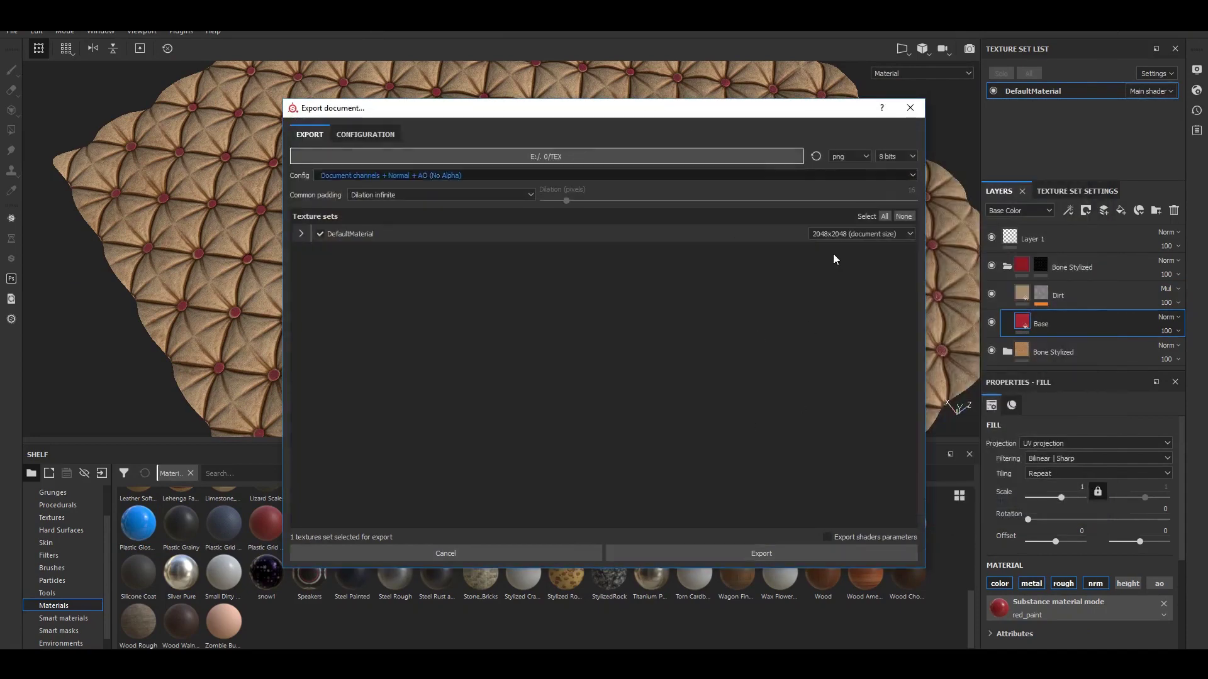
pyautogui.click(789, 553)
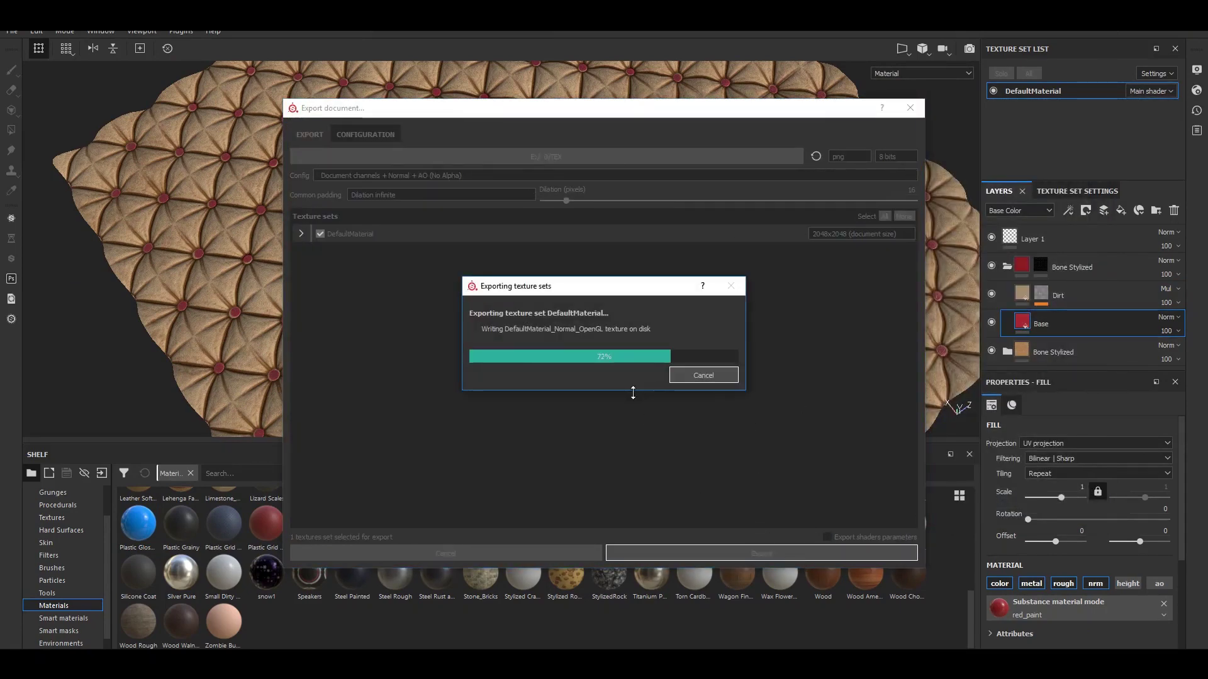
# Step: Switch to Blender and turn off the Multires modifier's viewport display on Plane.002 and Plane.001
pyautogui.click(562, 352)
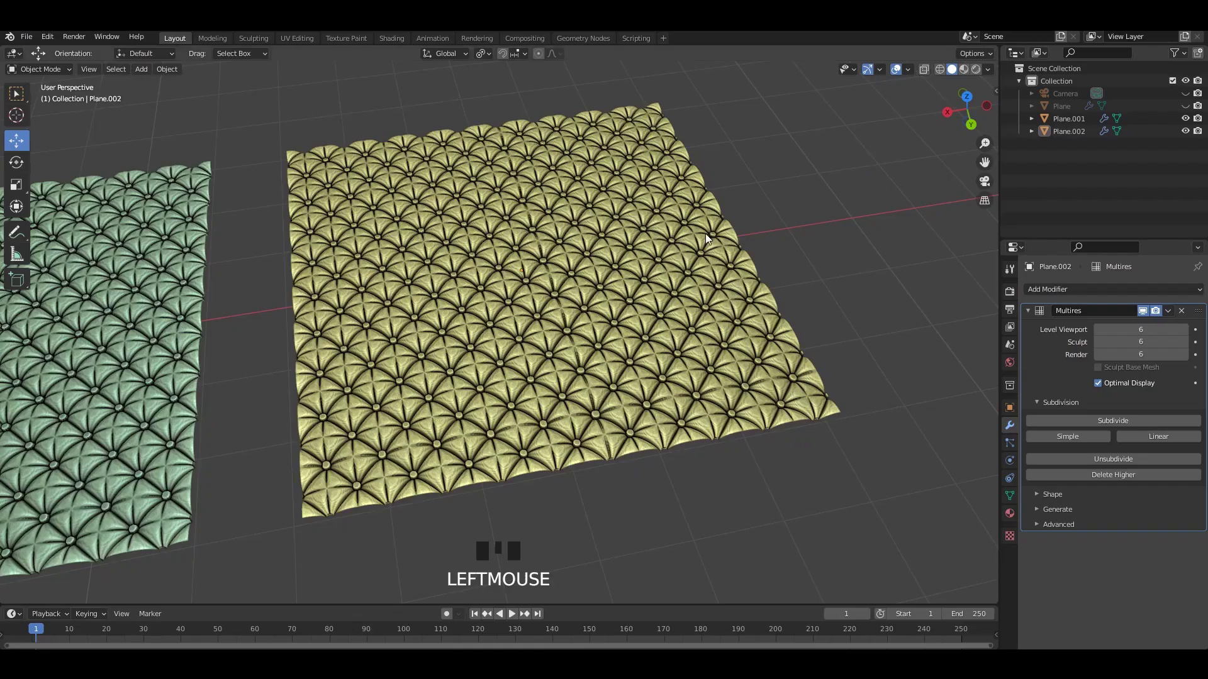
pyautogui.moveTo(705, 233); pyautogui.dragTo(730, 252, button='middle')
pyautogui.click(1142, 311)
pyautogui.keyDown('shift'); pyautogui.moveTo(629, 290); pyautogui.dragTo(499, 342, button='middle'); pyautogui.keyUp('shift')
pyautogui.click(498, 343)
pyautogui.click(1142, 312)
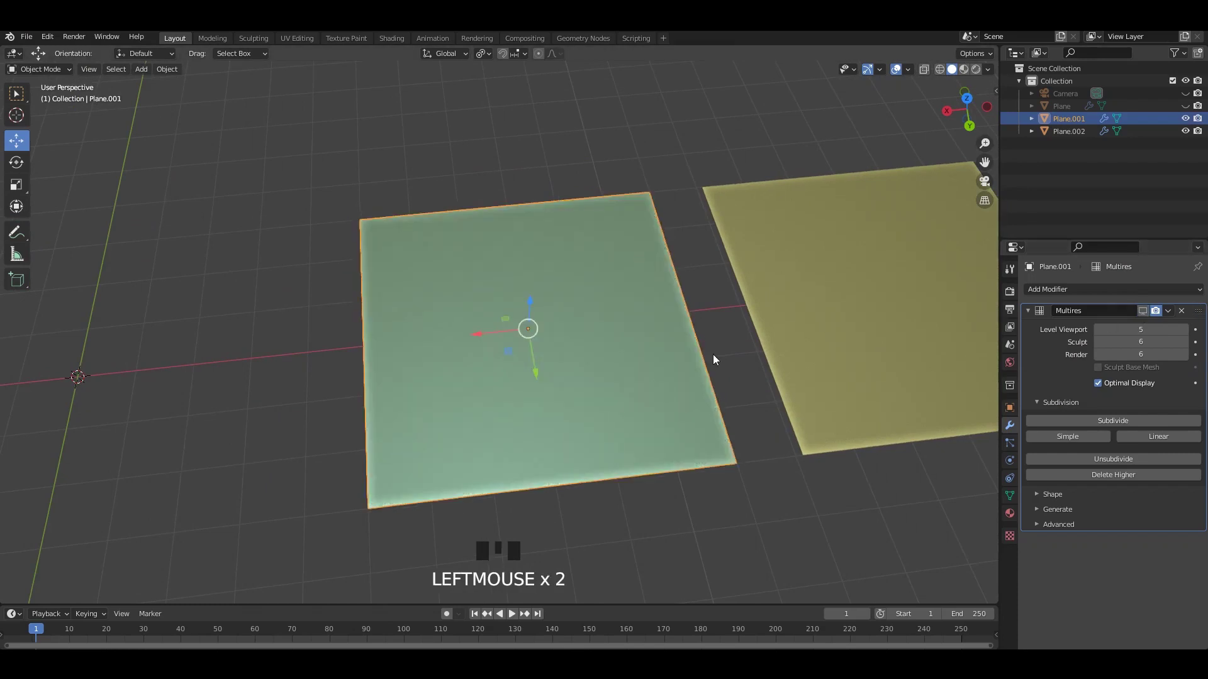
pyautogui.moveTo(714, 356); pyautogui.dragTo(686, 353, button='middle')
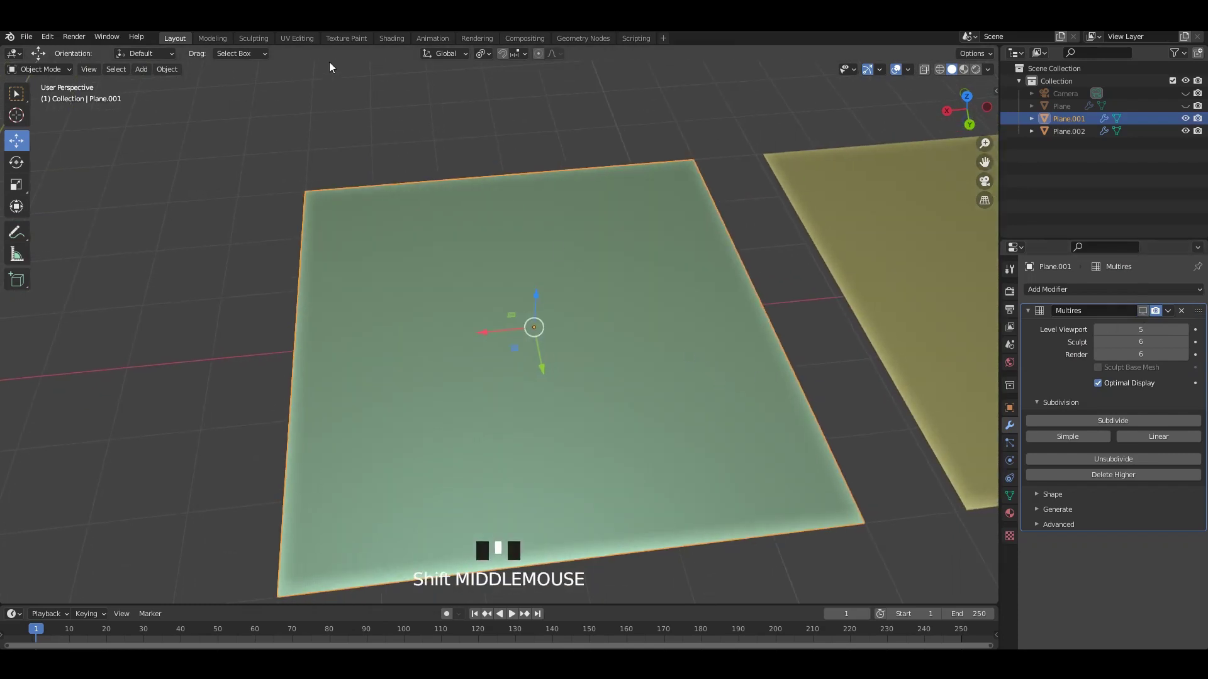
# Step: In the Shading workspace, connect the exported maps from the TEX folder to Material.002's Principled BSDF with Principled Texture Setup
pyautogui.click(392, 38)
pyautogui.moveTo(554, 189)
pyautogui.mouseDown(button='middle')
pyautogui.moveTo(641, 237)
pyautogui.moveTo(857, 224)
pyautogui.moveTo(684, 256)
pyautogui.moveTo(758, 258)
pyautogui.moveTo(732, 270)
pyautogui.mouseUp(button='middle')
pyautogui.press('`')
pyautogui.click(621, 394)
pyautogui.scroll(2, 658, 464)
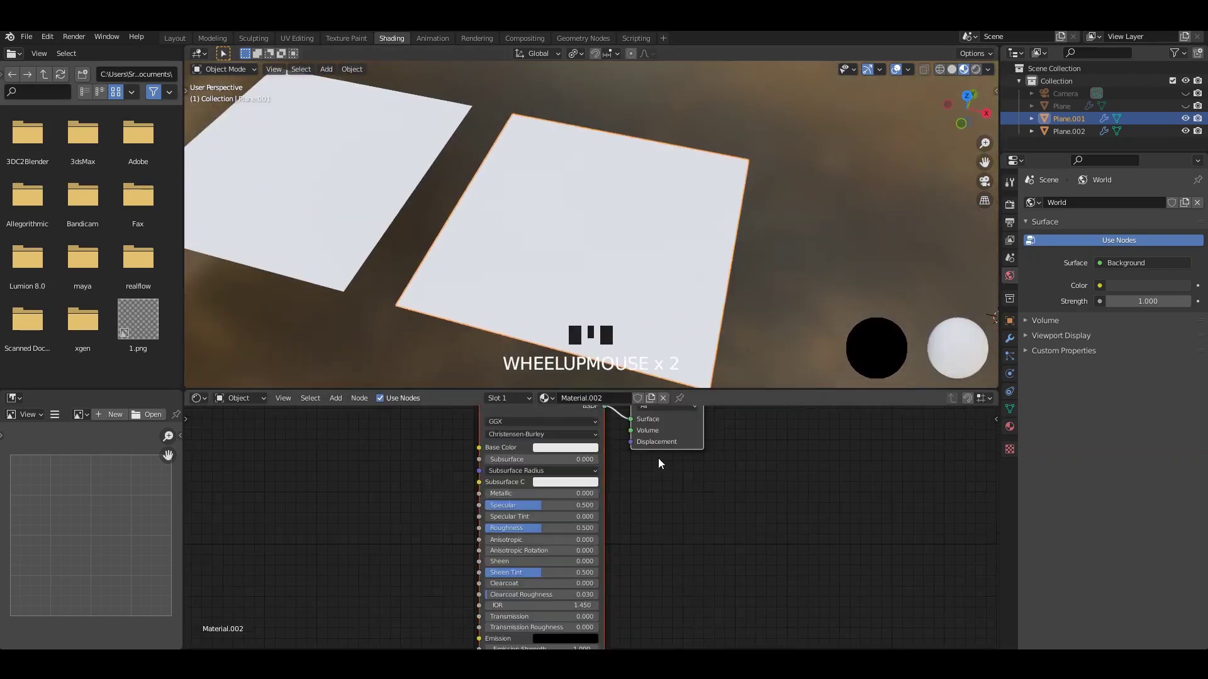
pyautogui.moveTo(536, 434); pyautogui.dragTo(664, 501, button='middle')
pyautogui.scroll(2, 664, 501)
pyautogui.hotkey('ctrl', 'shift', 't')
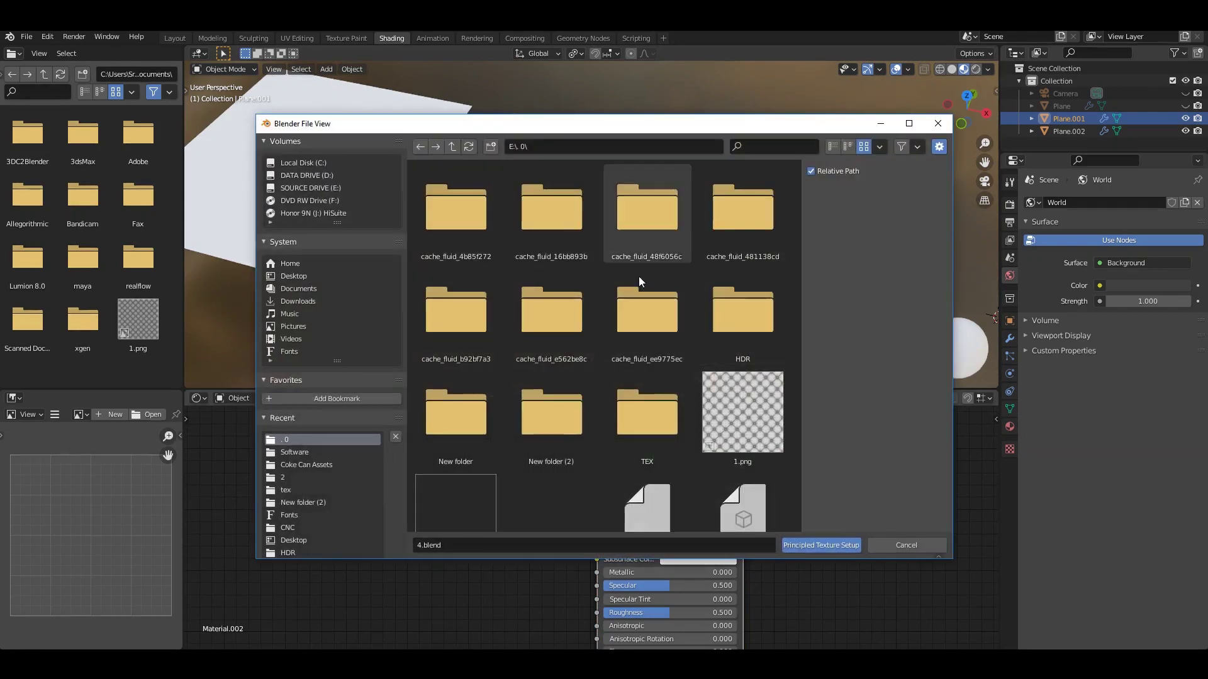
pyautogui.scroll(-2, 639, 277)
pyautogui.doubleClick(659, 295)
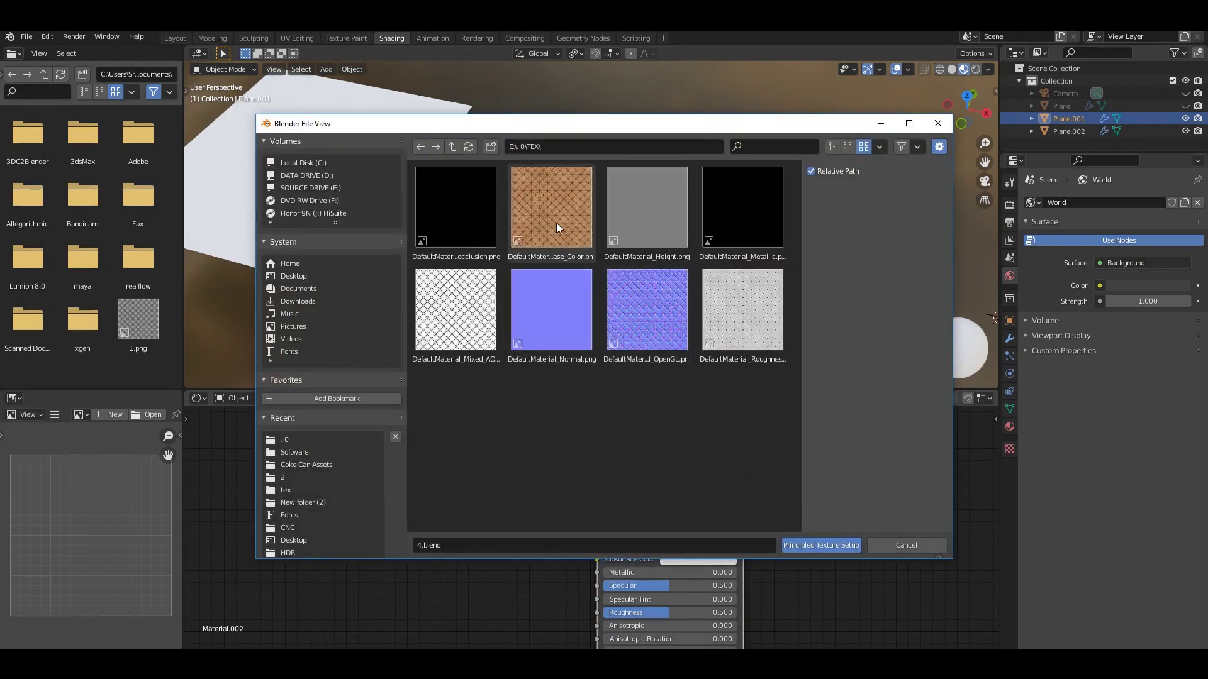
pyautogui.click(811, 546)
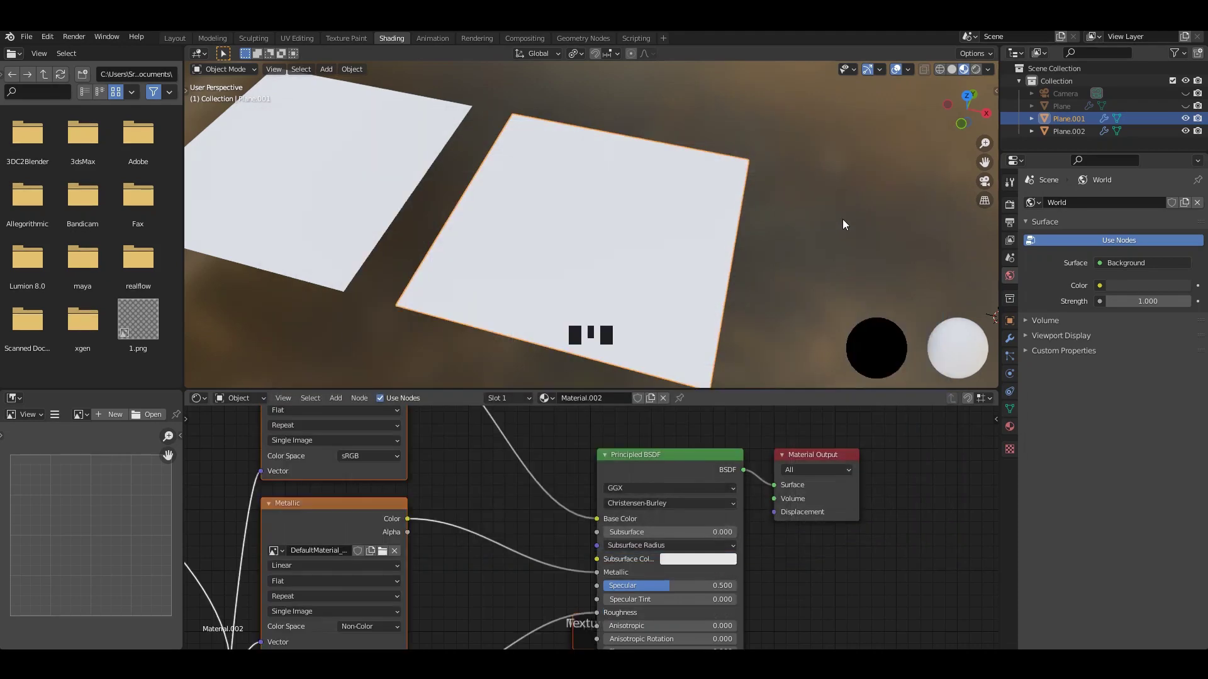
# Step: Deselect the textured plane and move the Principled BSDF and Material Output nodes farther away from the texture nodes
pyautogui.click(819, 194)
pyautogui.moveTo(819, 194); pyautogui.dragTo(857, 225, button='middle')
pyautogui.scroll(2, 849, 220)
pyautogui.keyDown('shift'); pyautogui.moveTo(850, 220); pyautogui.dragTo(823, 182, button='middle'); pyautogui.keyUp('shift')
pyautogui.scroll(1, 823, 181)
pyautogui.scroll(-7, 853, 548)
pyautogui.click(832, 492)
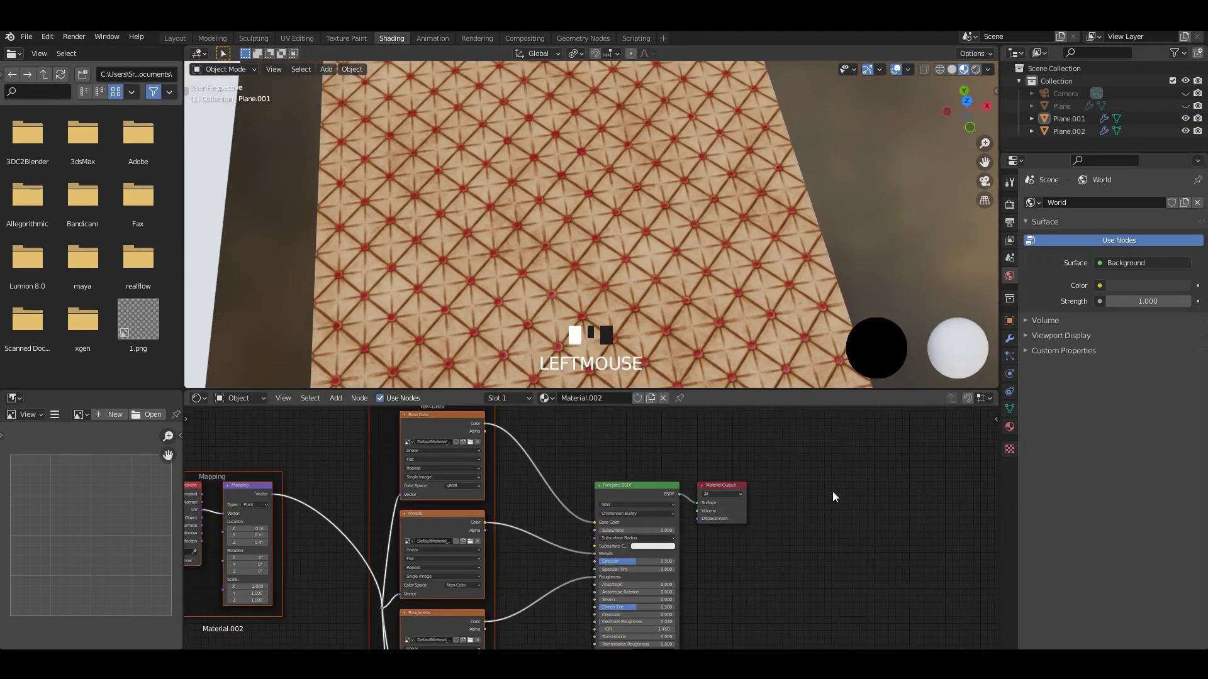
pyautogui.moveTo(833, 492); pyautogui.dragTo(735, 454)
# Step: Set the Normal Map node's strength to 5
pyautogui.moveTo(629, 277); pyautogui.dragTo(607, 261, button='middle')
pyautogui.scroll(3, 606, 262)
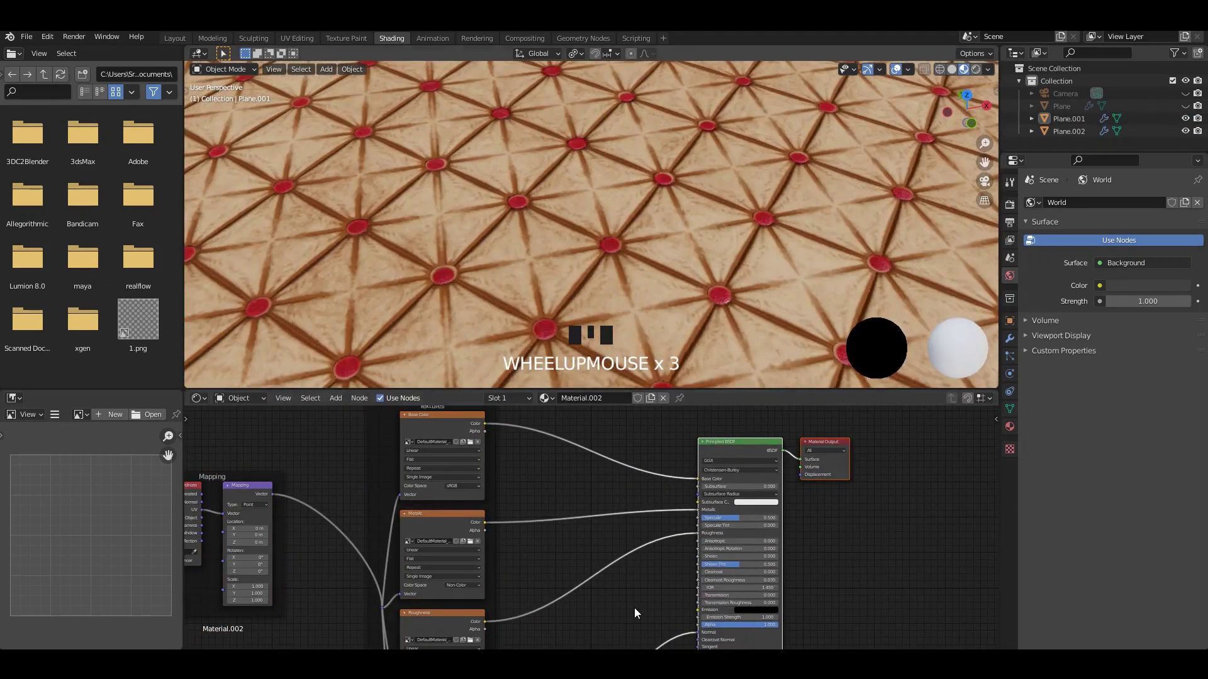
pyautogui.scroll(-3, 636, 613)
pyautogui.scroll(4, 622, 534)
pyautogui.scroll(4, 567, 208)
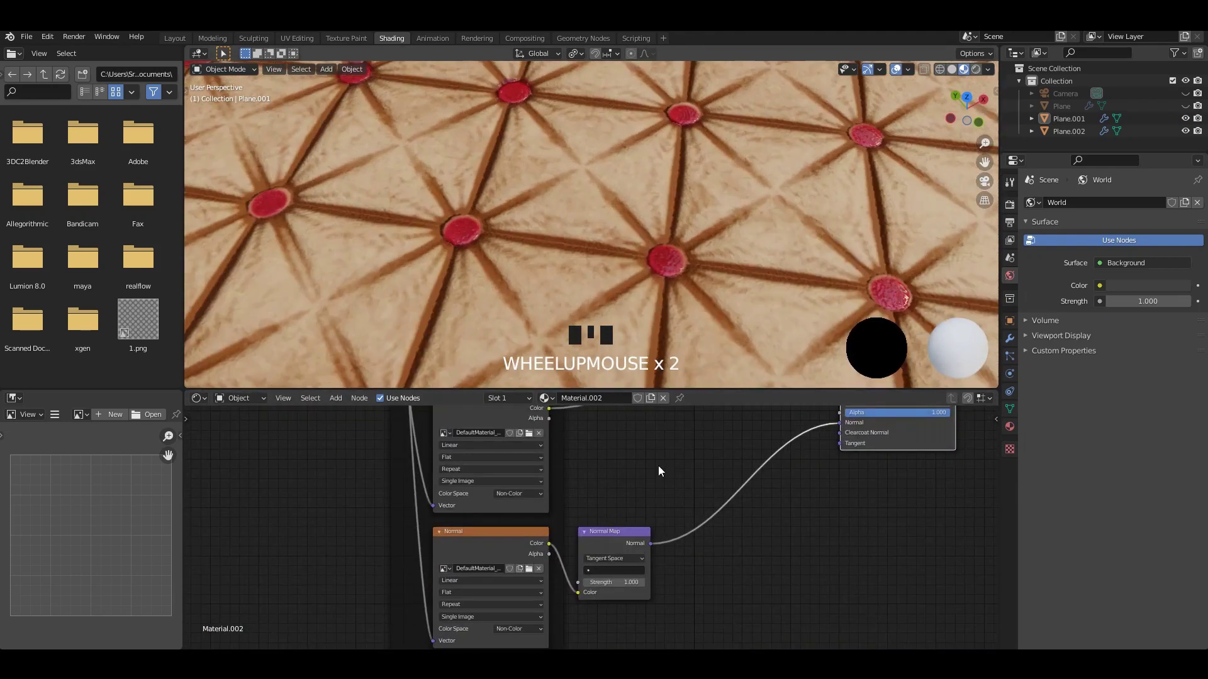
pyautogui.scroll(7, 604, 535)
pyautogui.moveTo(631, 622); pyautogui.dragTo(679, 622)
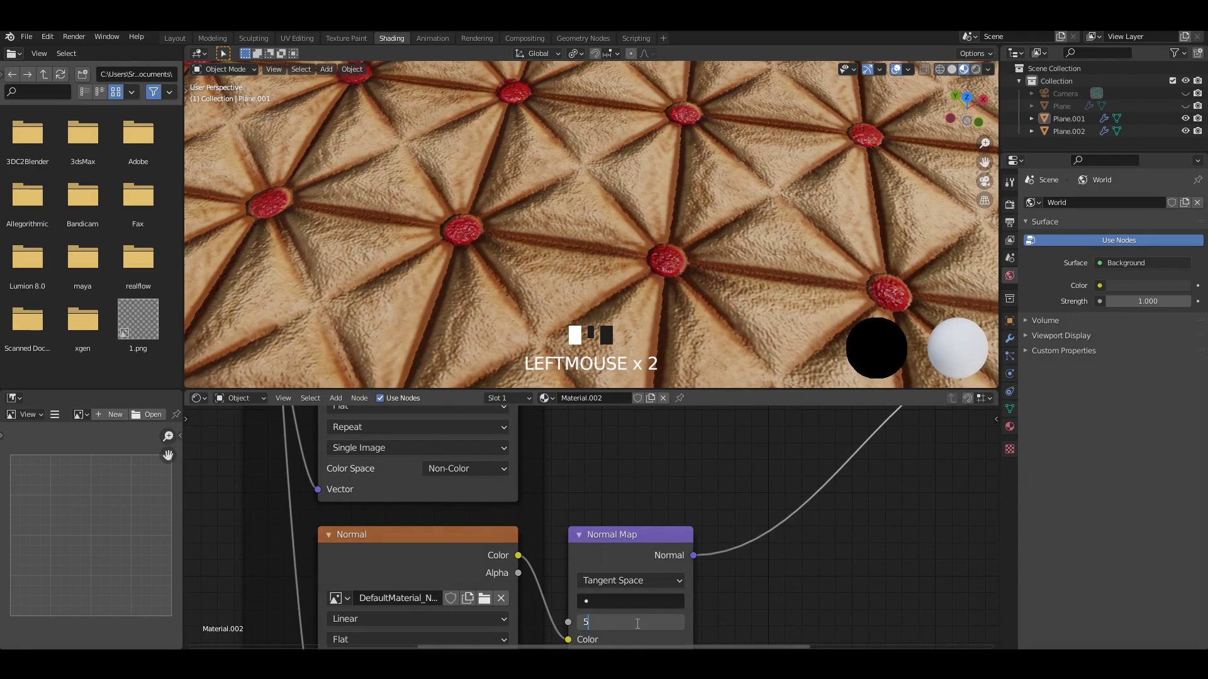
# Step: Lower the Specular value of Material.002's Principled BSDF node
pyautogui.scroll(-5, 691, 246)
pyautogui.moveTo(691, 246); pyautogui.dragTo(726, 179, button='middle')
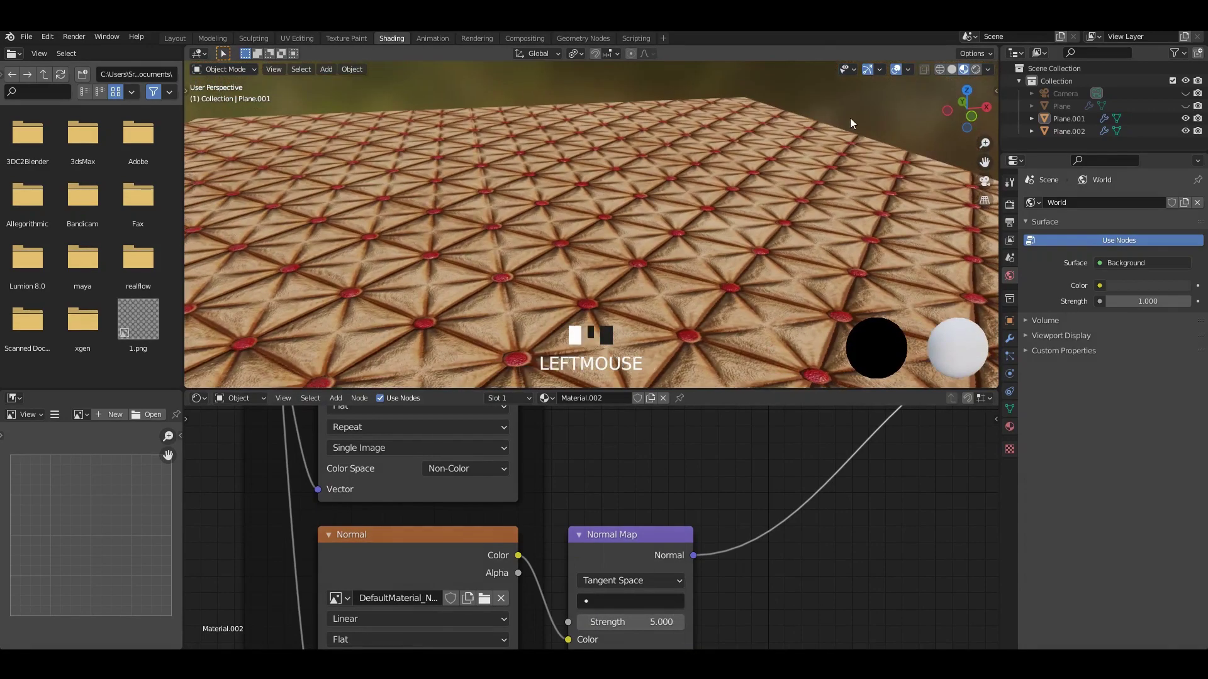
pyautogui.scroll(6, 711, 231)
pyautogui.moveTo(658, 236); pyautogui.dragTo(667, 276, button='middle')
pyautogui.scroll(1, 679, 567)
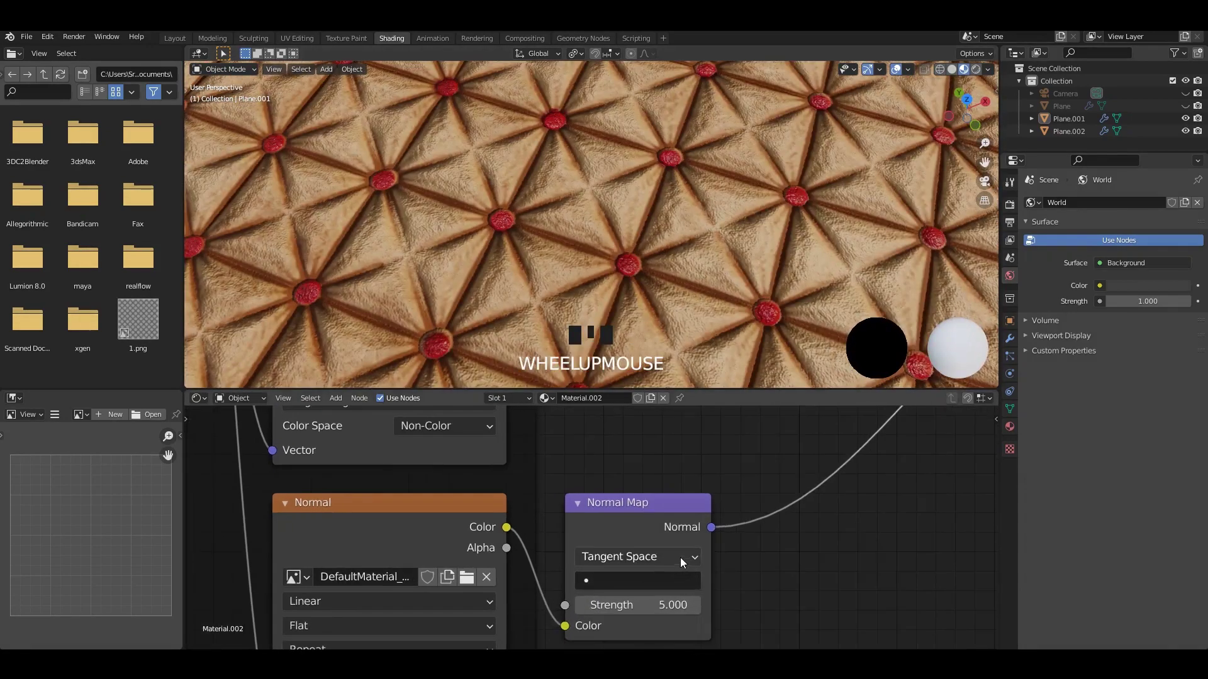
pyautogui.scroll(-8, 681, 557)
pyautogui.moveTo(760, 564); pyautogui.dragTo(677, 599, button='middle')
pyautogui.scroll(3, 766, 471)
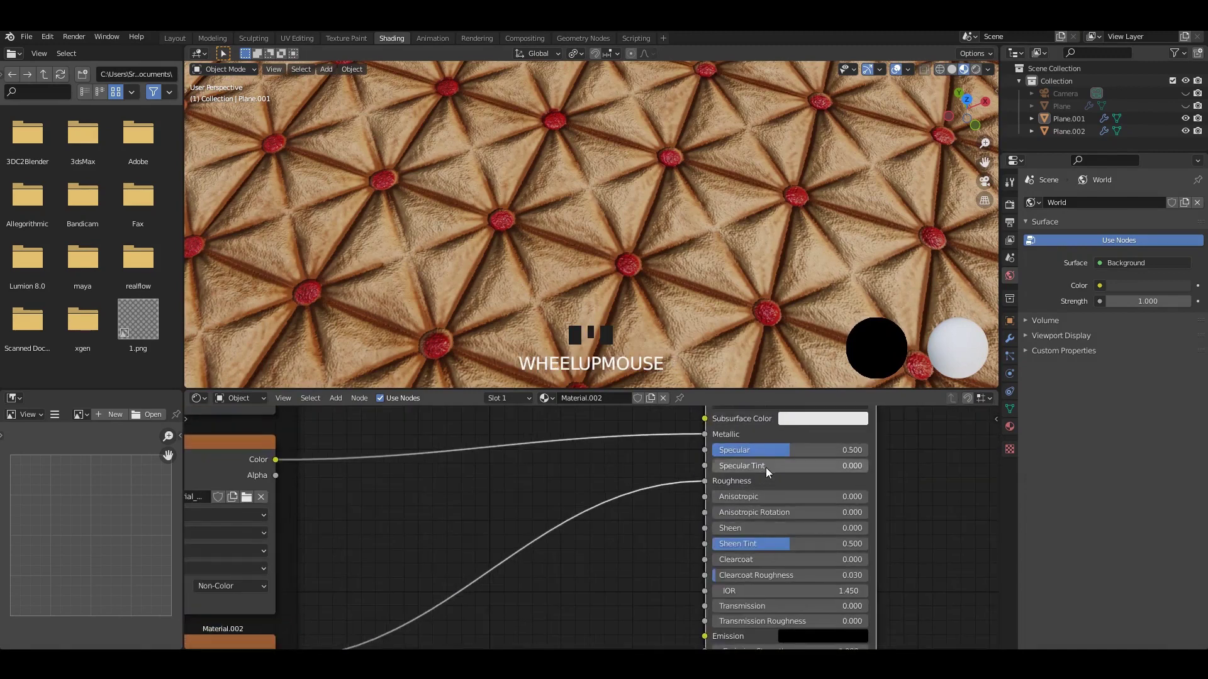
pyautogui.moveTo(757, 450)
pyautogui.mouseDown()
pyautogui.moveTo(713, 450)
pyautogui.moveTo(868, 451)
pyautogui.moveTo(735, 451)
pyautogui.mouseUp()
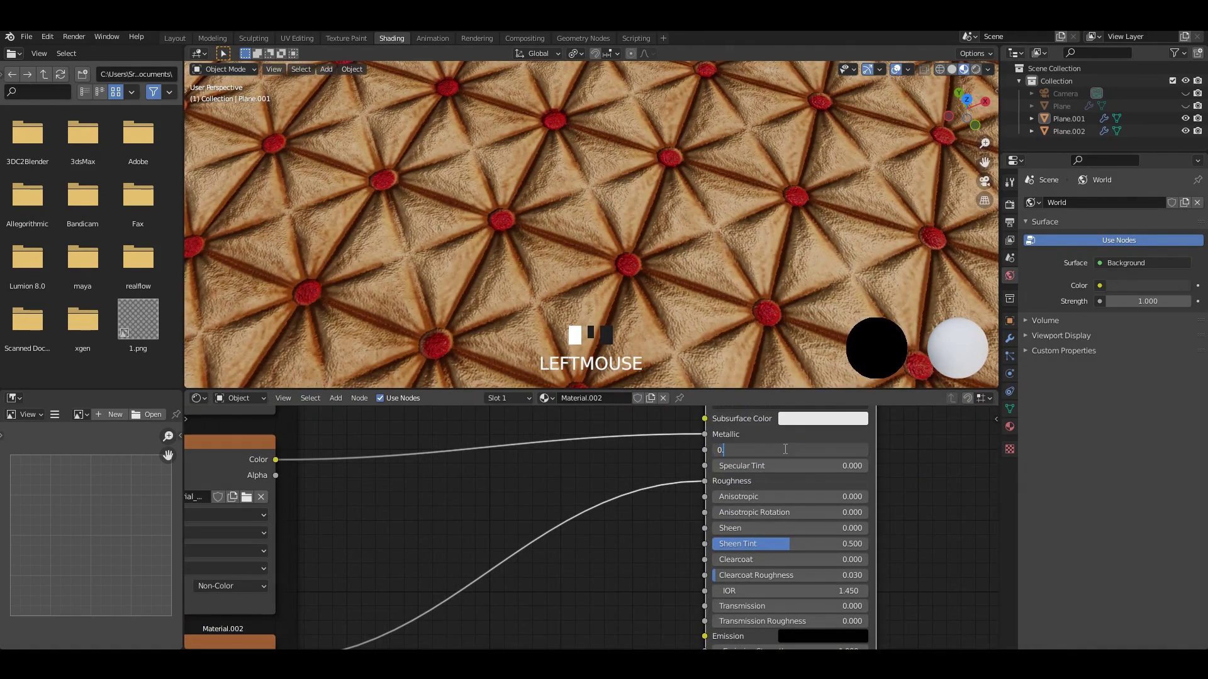
# Step: Set the strength of Material.002's Normal Map node to 3
pyautogui.scroll(-8, 634, 550)
pyautogui.scroll(8, 573, 598)
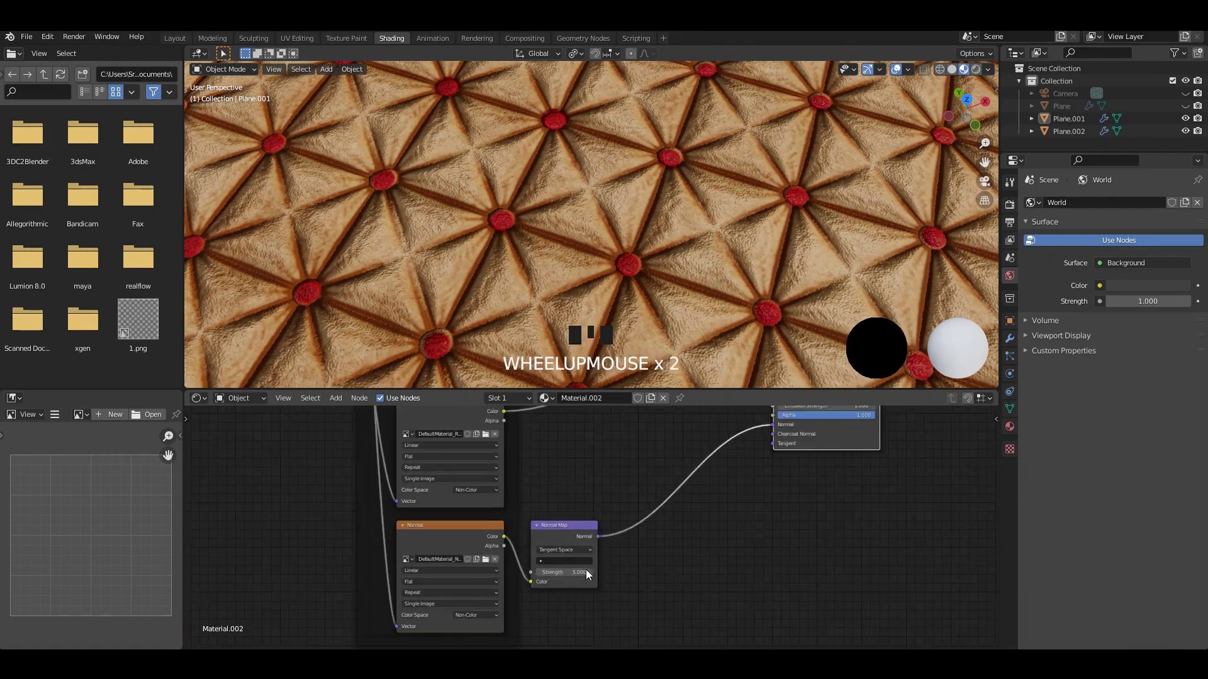
pyautogui.write('3')
pyautogui.press('Return')
pyautogui.scroll(-2, 731, 284)
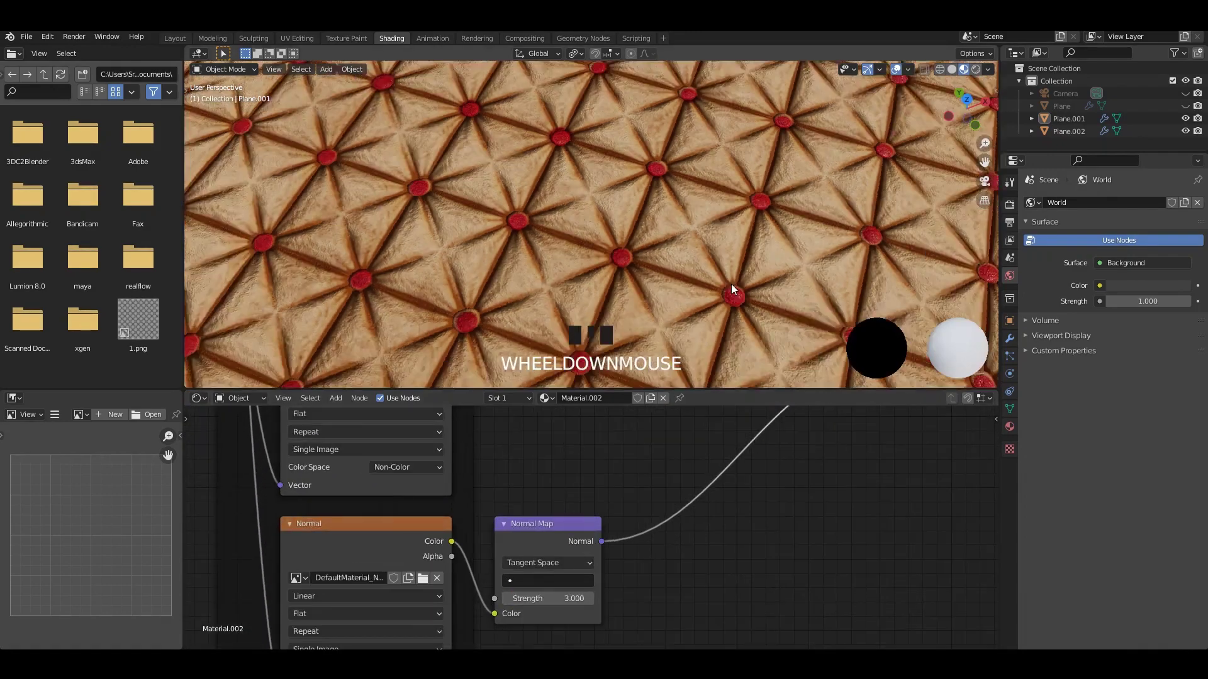
# Step: Select Plane.001, show its Multires modifier in the viewport and set the modifier's viewport level to 2
pyautogui.moveTo(731, 285); pyautogui.dragTo(618, 247, button='middle')
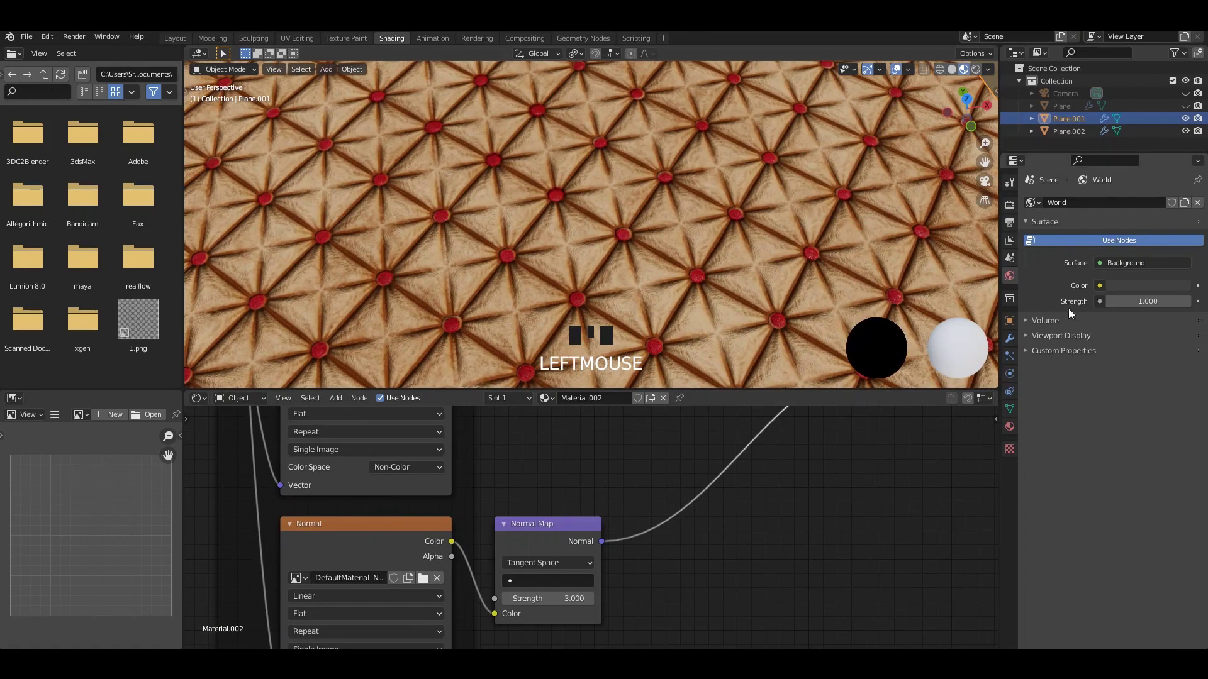
pyautogui.click(1010, 339)
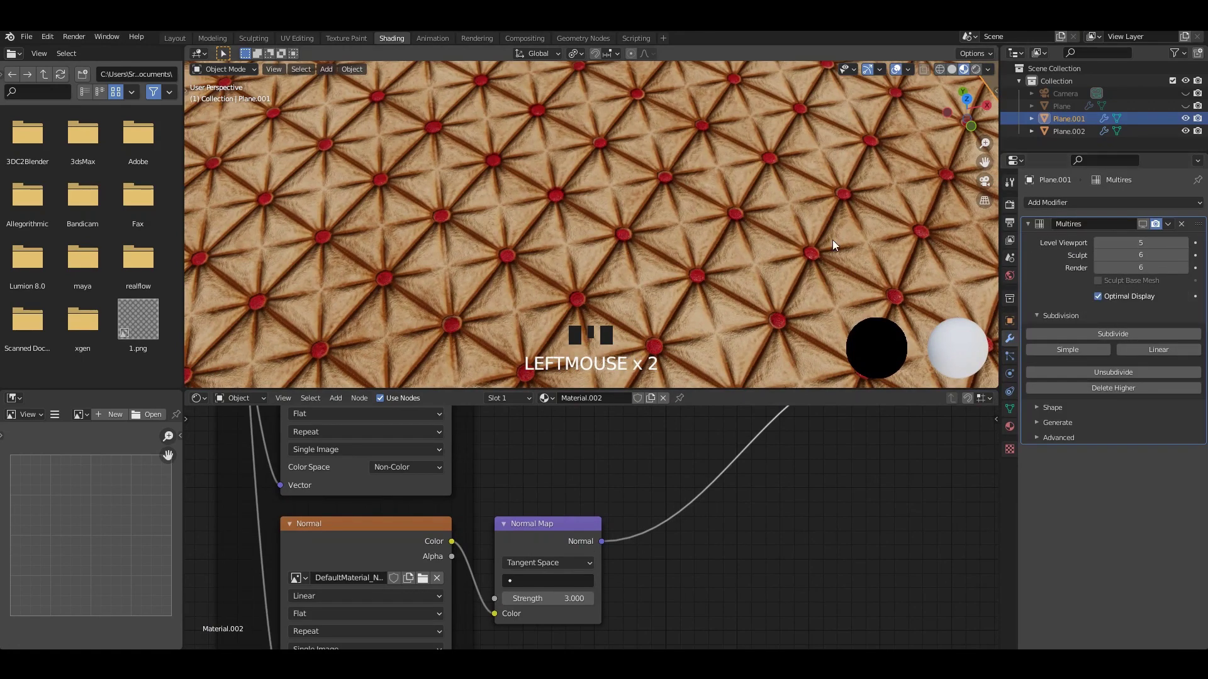
pyautogui.click(1108, 253)
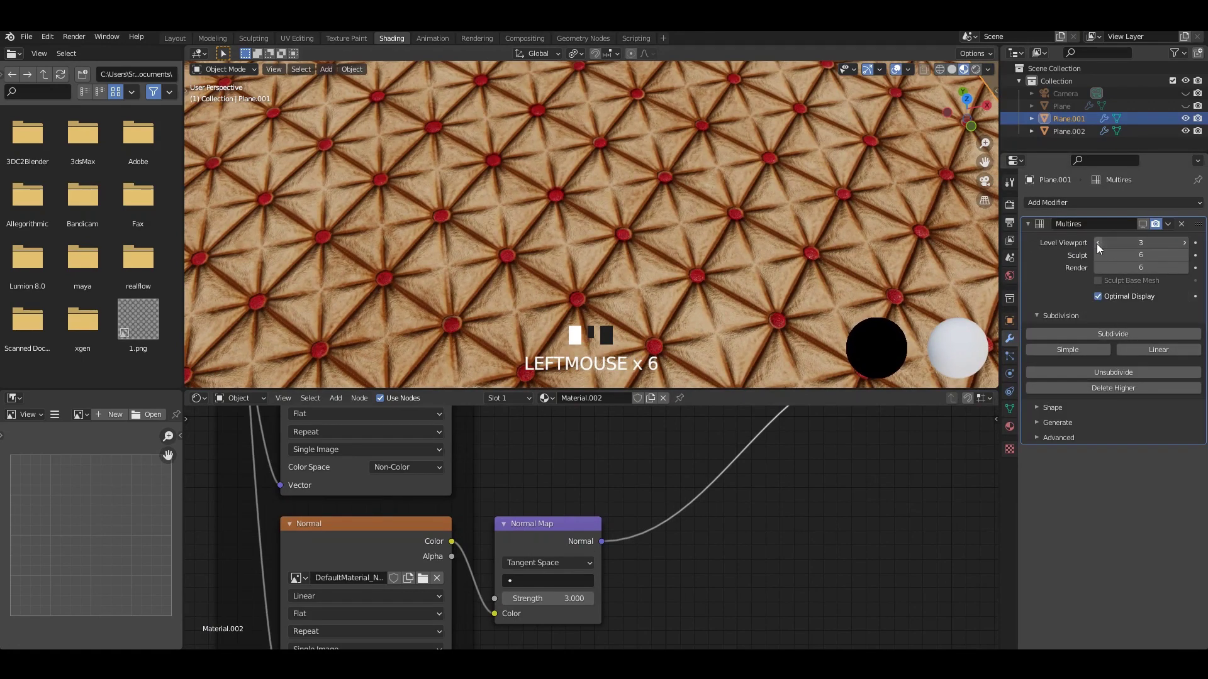
pyautogui.click(1143, 224)
pyautogui.scroll(-2, 674, 229)
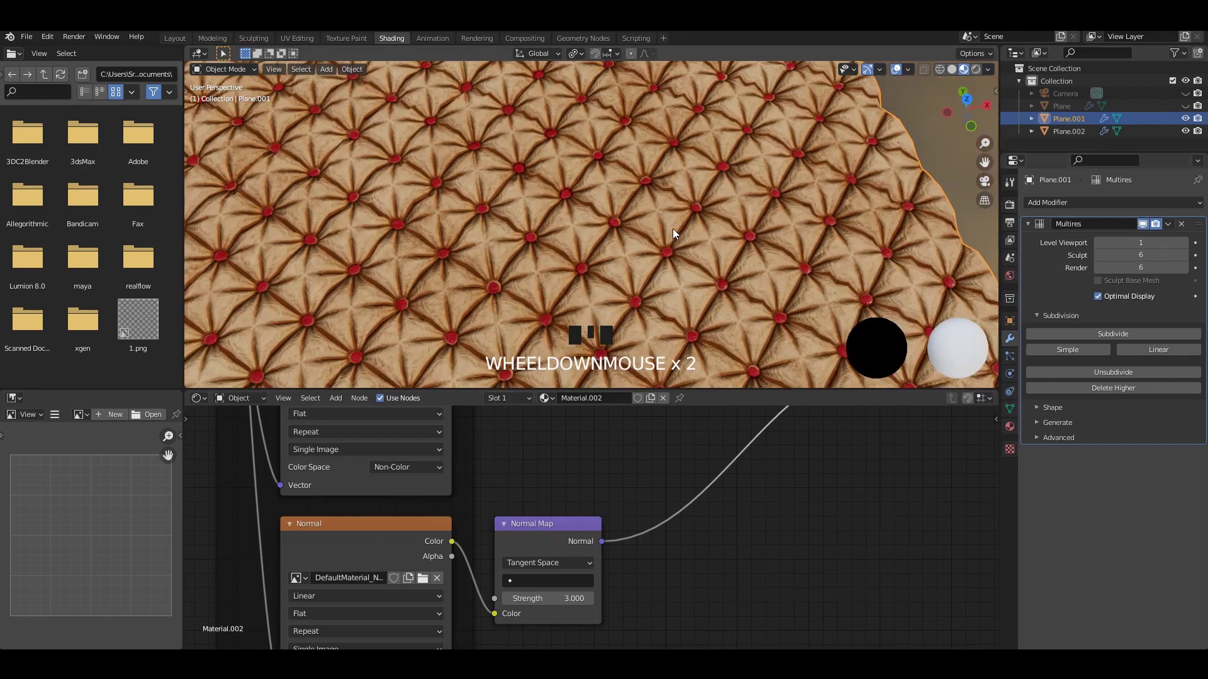
pyautogui.moveTo(673, 228); pyautogui.dragTo(852, 165, button='middle')
pyautogui.moveTo(755, 163); pyautogui.dragTo(1116, 237, button='middle')
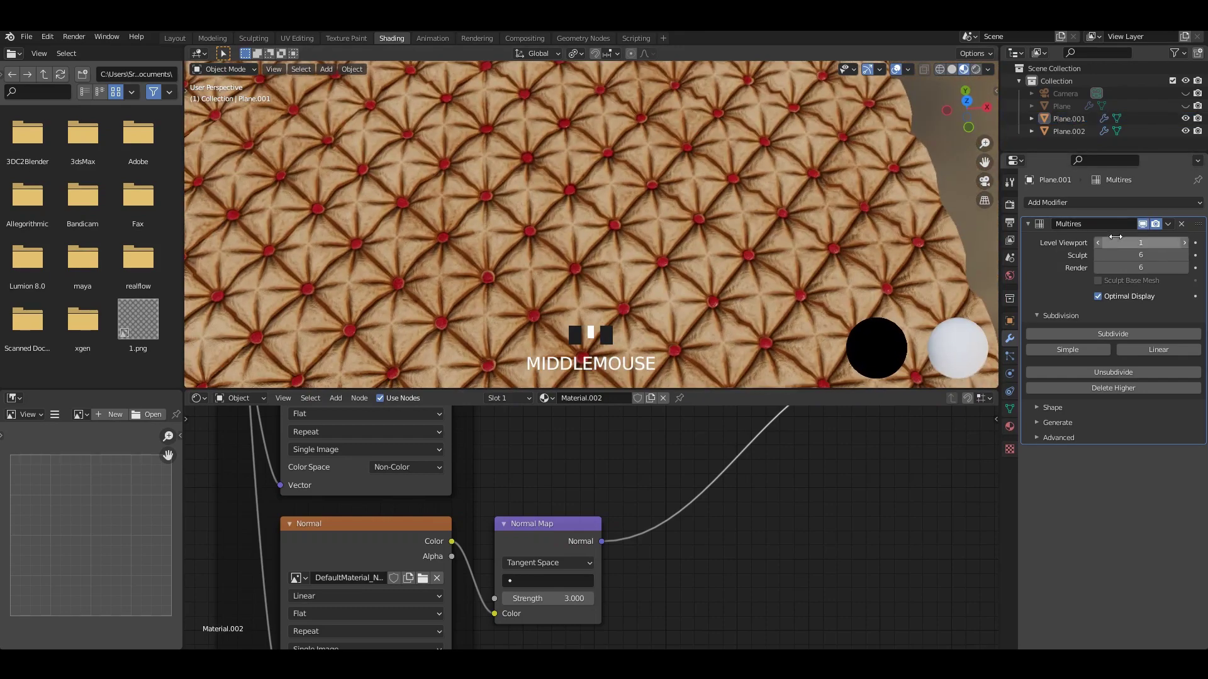
pyautogui.click(1183, 243)
pyautogui.moveTo(788, 202); pyautogui.dragTo(696, 242, button='middle')
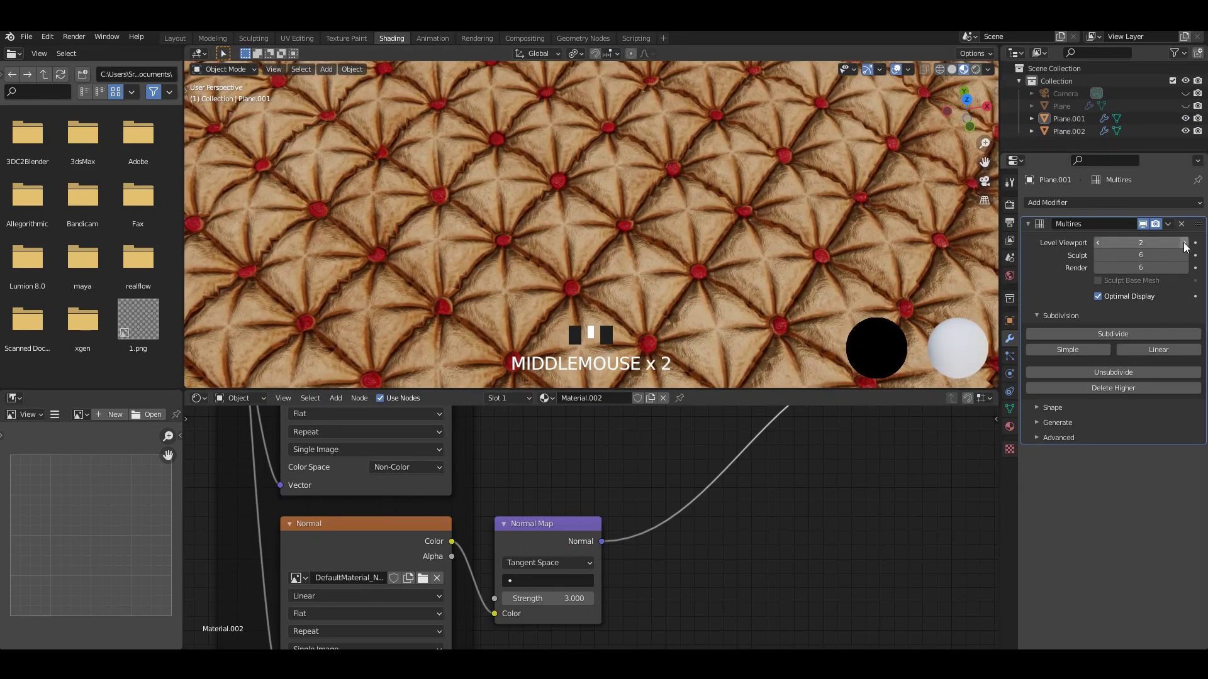
pyautogui.click(1096, 242)
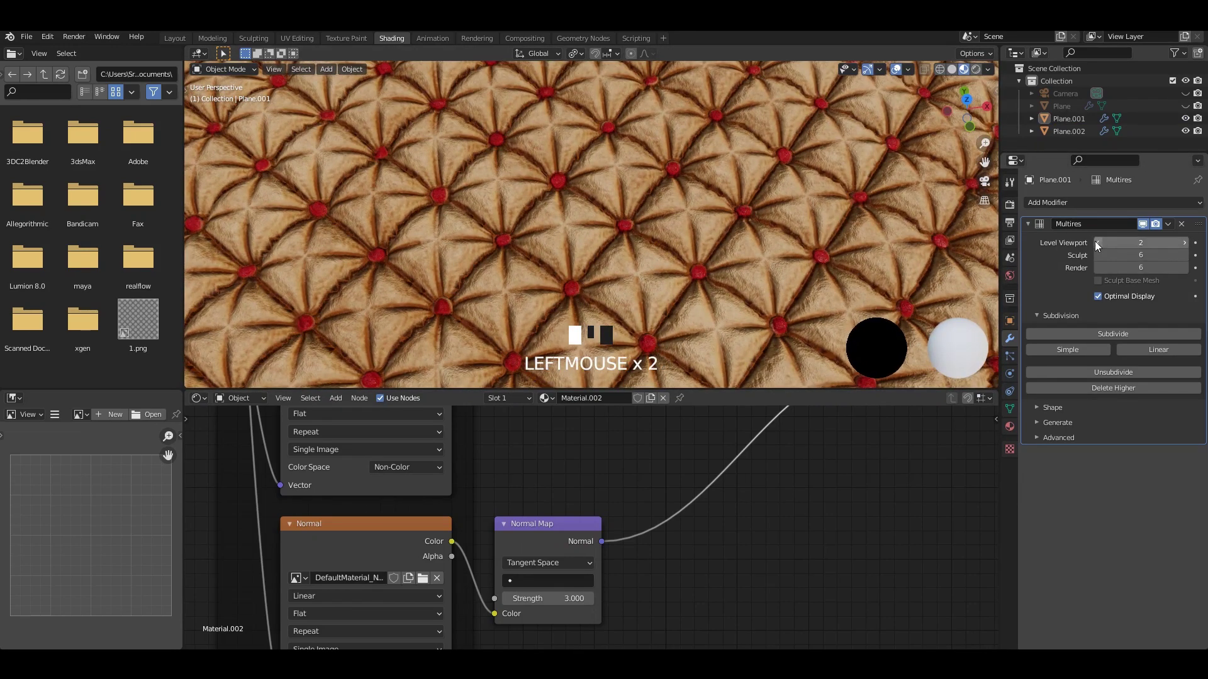
# Step: Inspect the tufted plane from several angles, comparing Solid shading with Material Preview shading
pyautogui.scroll(-3, 745, 181)
pyautogui.scroll(-4, 745, 181)
pyautogui.keyDown('shift'); pyautogui.moveTo(837, 181); pyautogui.dragTo(969, 188, button='middle'); pyautogui.keyUp('shift')
pyautogui.moveTo(777, 214); pyautogui.dragTo(749, 211, button='middle')
pyautogui.click(951, 69)
pyautogui.moveTo(571, 198)
pyautogui.mouseDown(button='middle')
pyautogui.moveTo(764, 203)
pyautogui.moveTo(652, 142)
pyautogui.moveTo(780, 165)
pyautogui.mouseUp(button='middle')
pyautogui.moveTo(780, 165)
pyautogui.keyDown('shift'); pyautogui.mouseDown(button='middle')
pyautogui.moveTo(811, 172)
pyautogui.moveTo(633, 201)
pyautogui.moveTo(719, 223)
pyautogui.moveTo(615, 199)
pyautogui.mouseUp(button='middle'); pyautogui.keyUp('shift')
pyautogui.click(964, 69)
pyautogui.scroll(5, 647, 220)
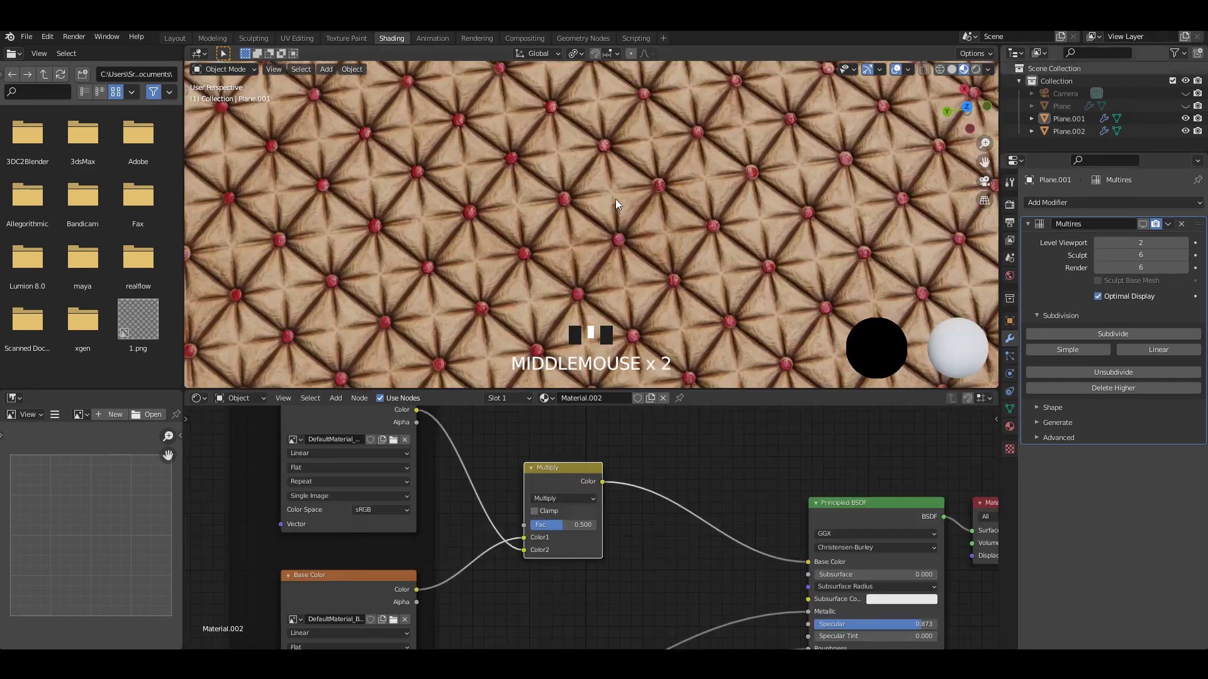
pyautogui.scroll(2, 633, 191)
# Step: In the Layout workspace, switch the viewport to Material Preview shading and compare the textured plane with the untextured plane
pyautogui.click(174, 38)
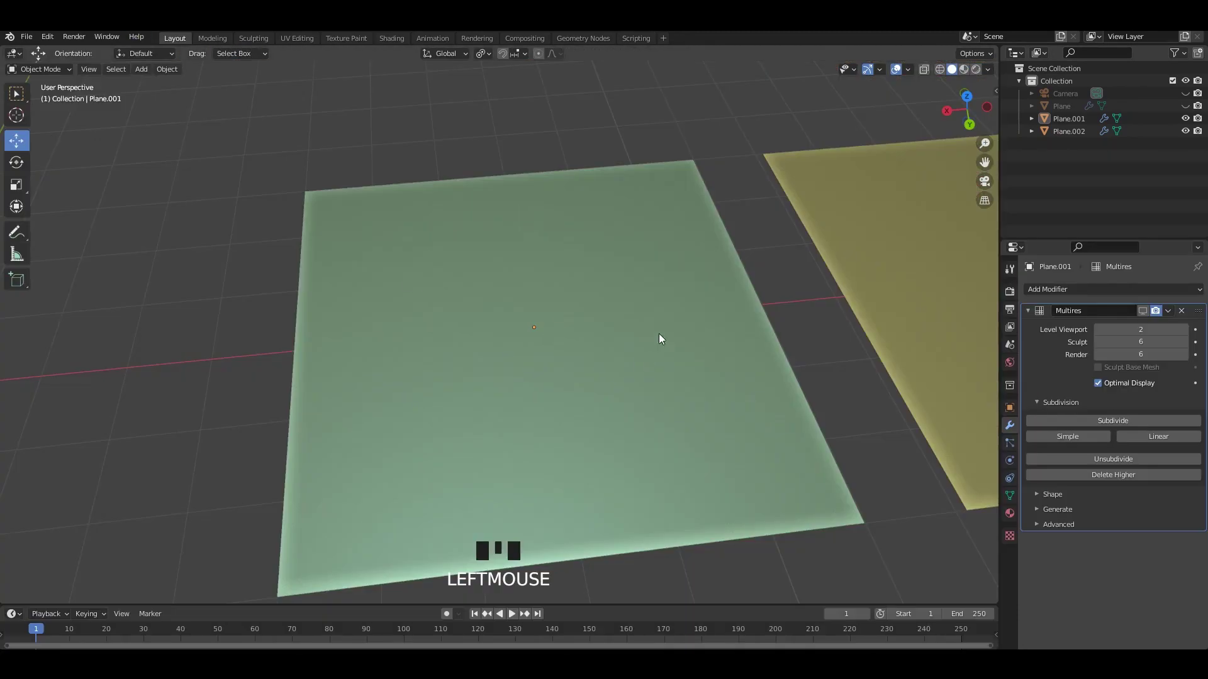
pyautogui.moveTo(661, 337)
pyautogui.mouseDown(button='middle')
pyautogui.moveTo(579, 115)
pyautogui.moveTo(518, 126)
pyautogui.mouseUp(button='middle')
pyautogui.scroll(-2, 629, 189)
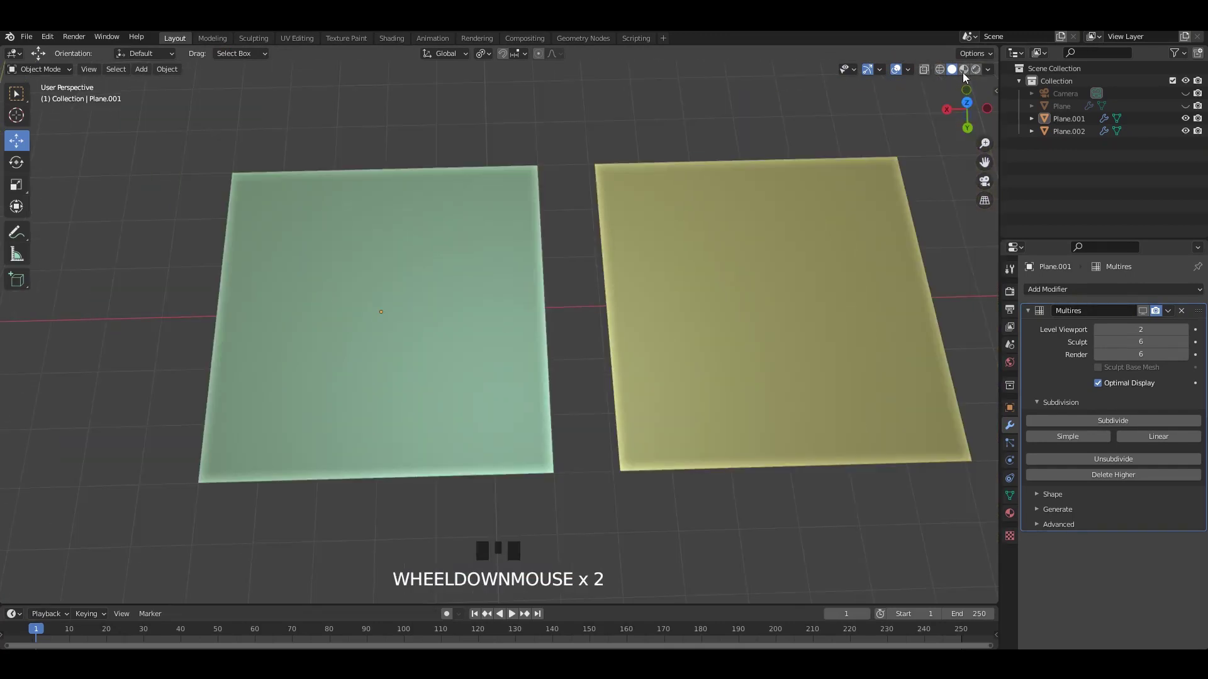
pyautogui.click(964, 72)
pyautogui.click(987, 73)
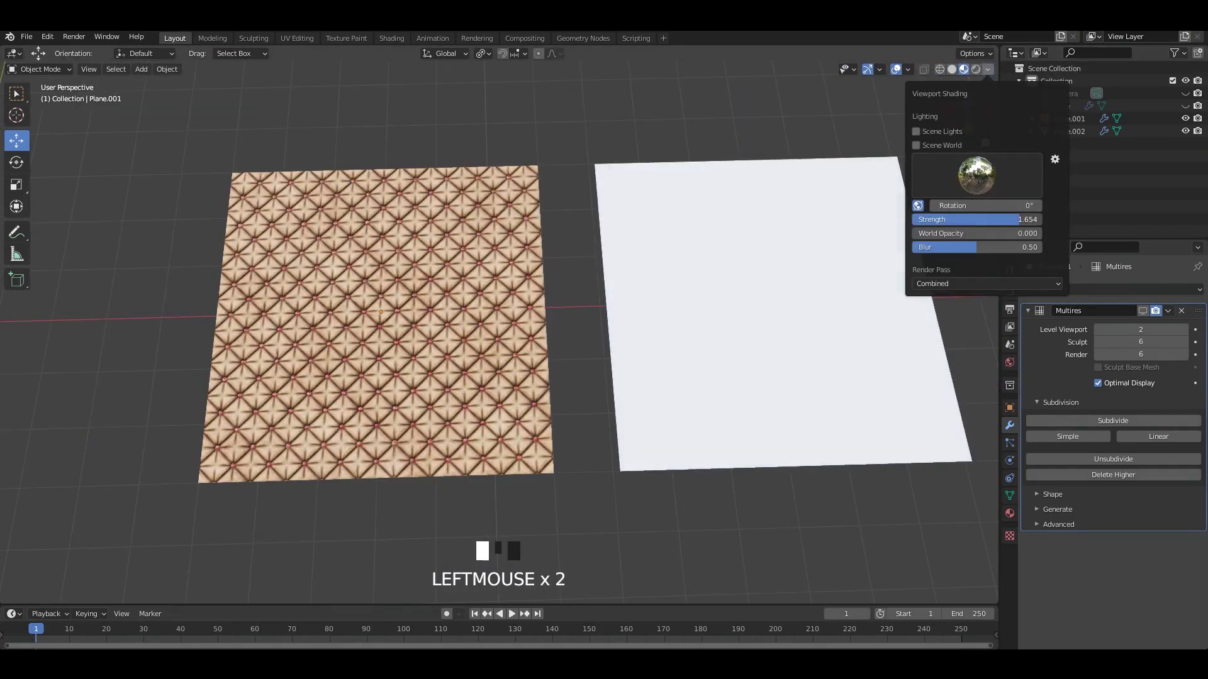
pyautogui.moveTo(585, 134); pyautogui.dragTo(714, 273, button='middle')
pyautogui.scroll(3, 693, 216)
pyautogui.scroll(-2, 714, 273)
# Step: Isolate Plane.002 in local view, show its Multires modifier in the viewport and use Solid shading
pyautogui.click(430, 351)
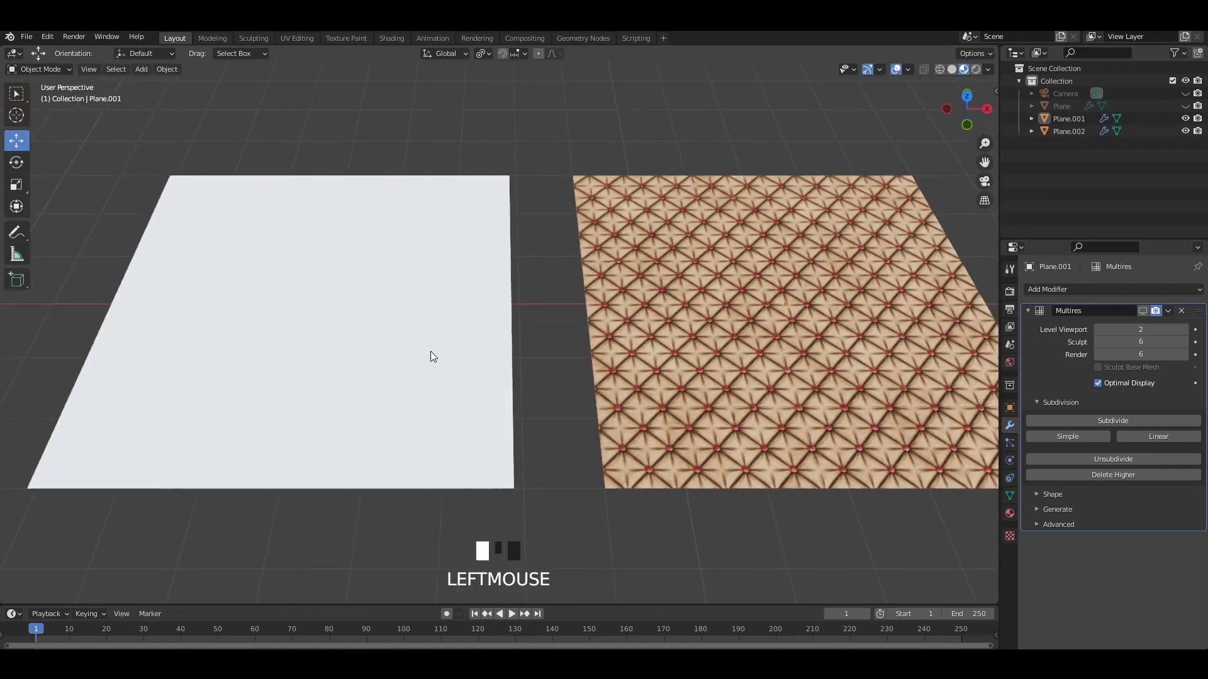
pyautogui.moveTo(430, 351); pyautogui.dragTo(553, 330, button='middle')
pyautogui.press('/')
pyautogui.scroll(2, 554, 330)
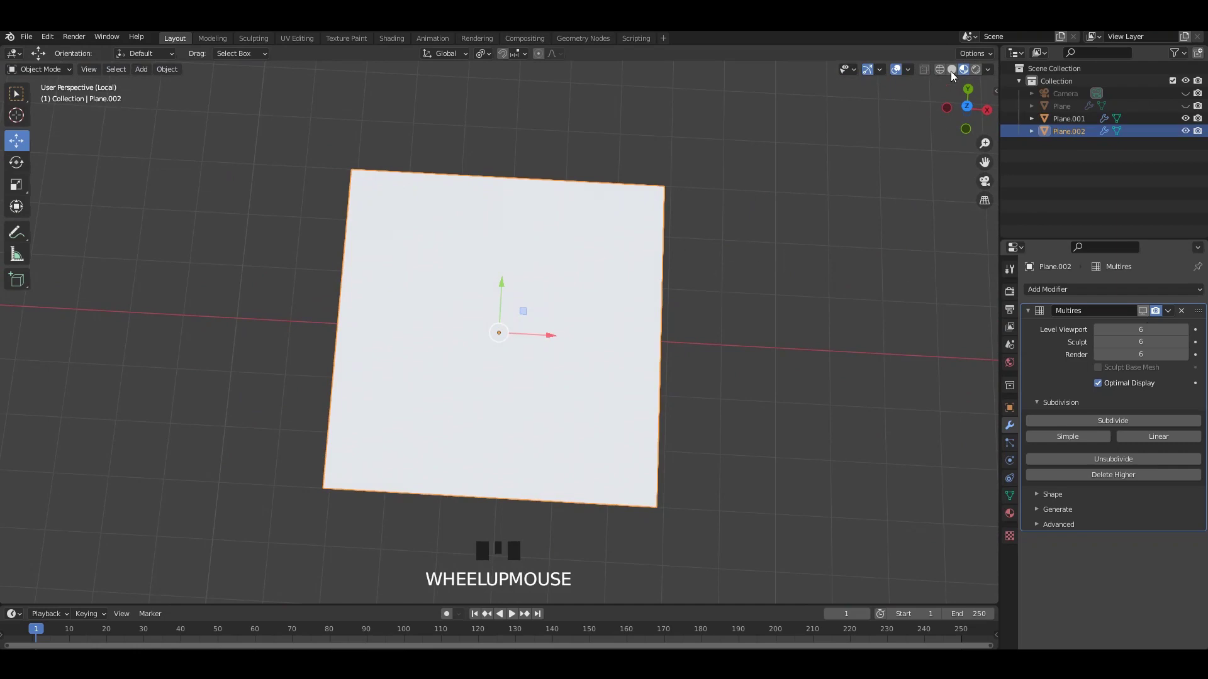
pyautogui.scroll(3, 766, 329)
pyautogui.moveTo(766, 329); pyautogui.dragTo(763, 277, button='middle')
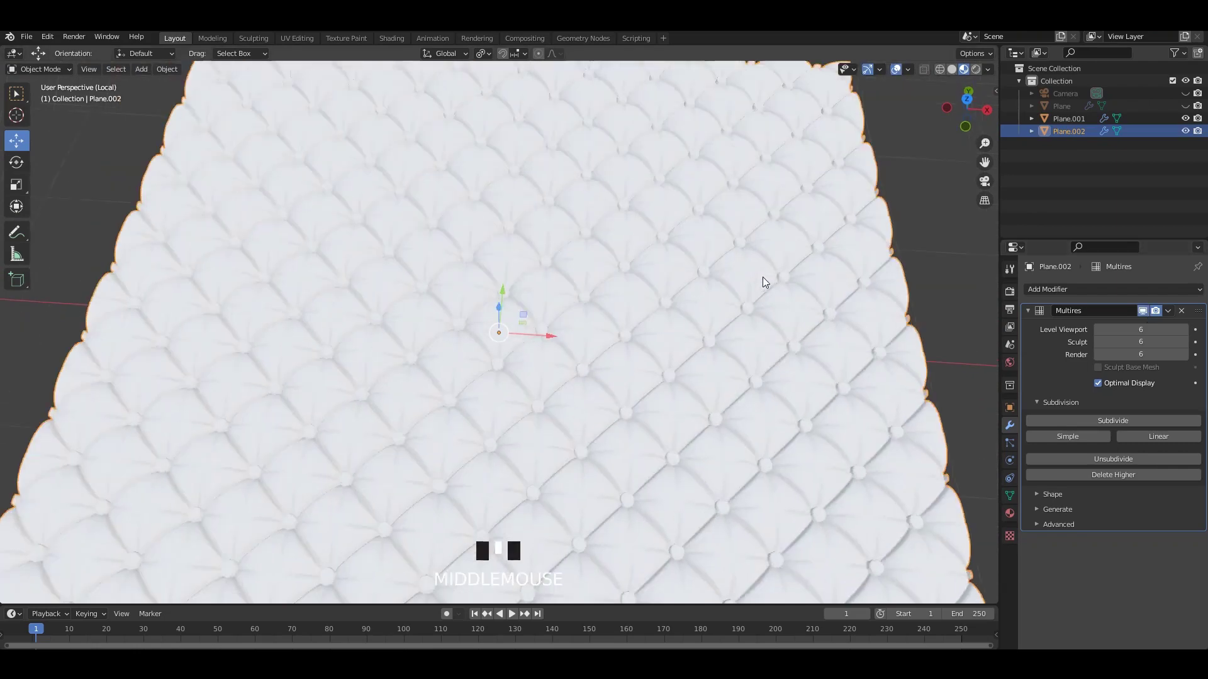
pyautogui.scroll(-2, 931, 148)
pyautogui.moveTo(935, 119); pyautogui.dragTo(674, 239, button='middle')
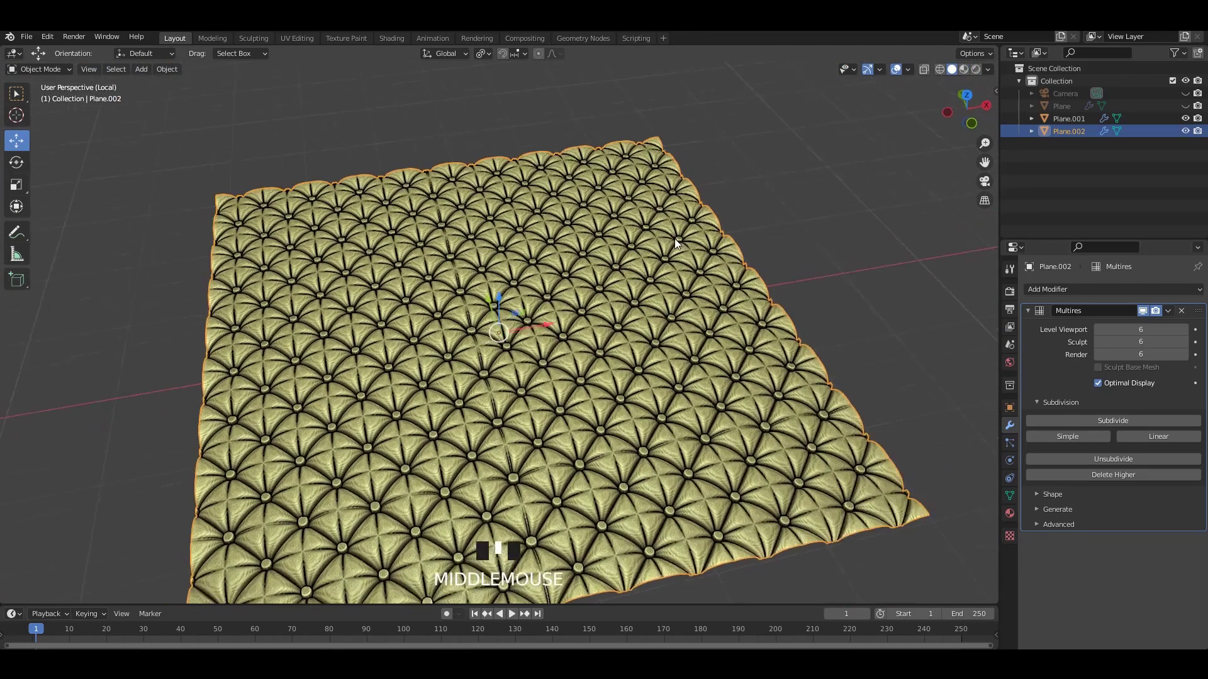
# Step: Unhide the Camera and Plane objects and leave local view to bring all the planes back
pyautogui.click(808, 251)
pyautogui.scroll(-2, 783, 238)
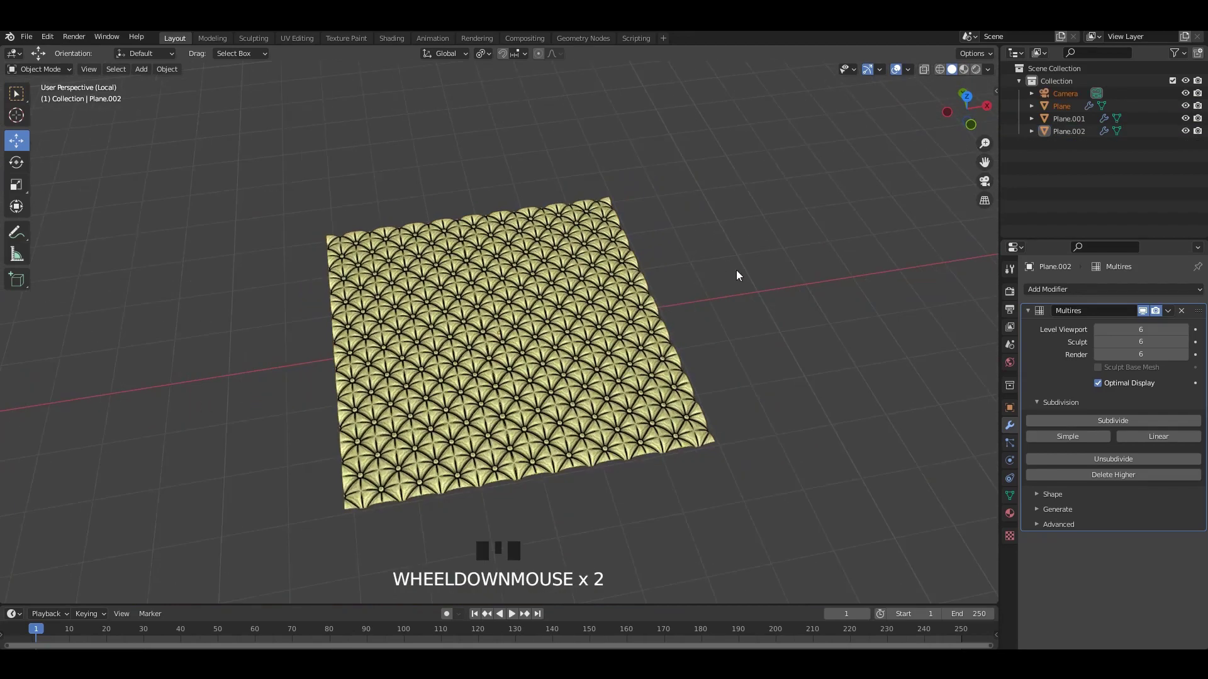
pyautogui.moveTo(736, 271); pyautogui.dragTo(806, 284, button='middle')
pyautogui.scroll(-3, 794, 286)
pyautogui.press('KP_Divide')
pyautogui.scroll(-2, 728, 278)
pyautogui.keyDown('shift'); pyautogui.moveTo(617, 287); pyautogui.dragTo(512, 292, button='middle'); pyautogui.keyUp('shift')
pyautogui.moveTo(512, 293); pyautogui.dragTo(754, 302, button='middle')
pyautogui.scroll(1, 755, 302)
pyautogui.moveTo(572, 304)
pyautogui.keyDown('shift'); pyautogui.mouseDown(button='middle')
pyautogui.moveTo(656, 318)
pyautogui.moveTo(564, 305)
pyautogui.mouseUp(button='middle'); pyautogui.keyUp('shift')
pyautogui.scroll(1, 606, 317)
# Step: Show Plane.001's Multires modifier in the viewport and view the displaced plane in Material Preview shading
pyautogui.click(608, 315)
pyautogui.scroll(-1, 613, 303)
pyautogui.moveTo(564, 305); pyautogui.dragTo(564, 326, button='middle')
pyautogui.keyDown('shift'); pyautogui.moveTo(618, 310); pyautogui.dragTo(578, 323, button='middle'); pyautogui.keyUp('shift')
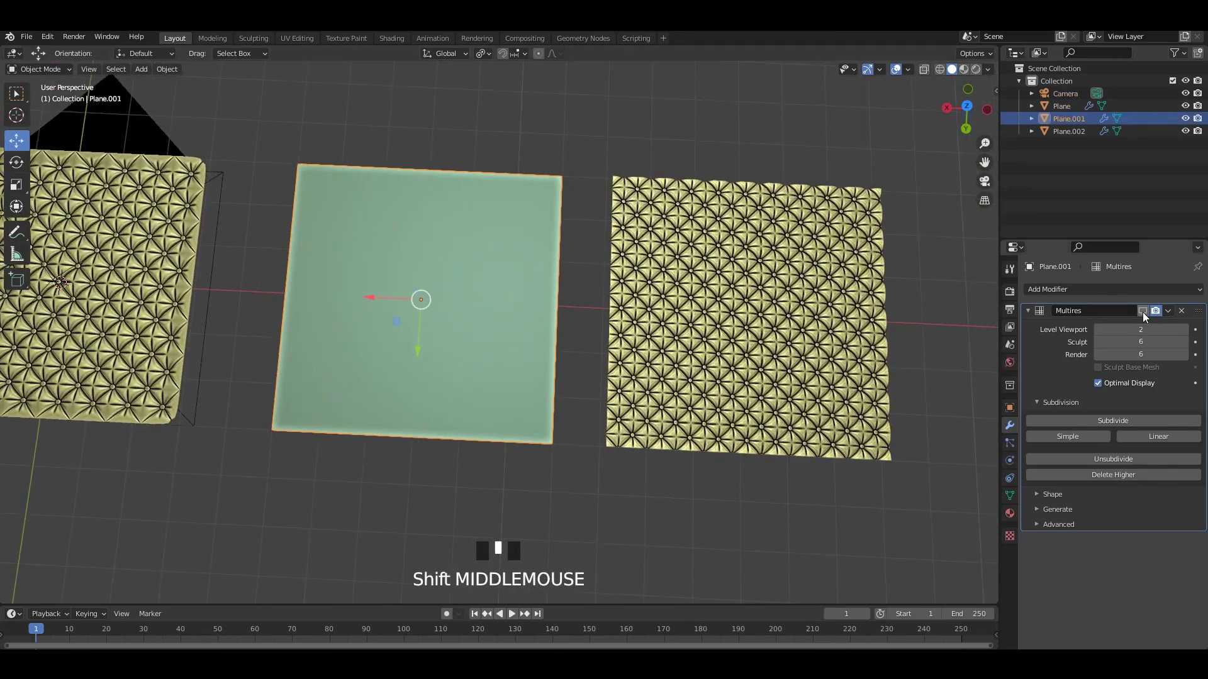
pyautogui.click(1143, 311)
pyautogui.scroll(1, 899, 120)
pyautogui.moveTo(900, 120); pyautogui.dragTo(916, 94, button='middle')
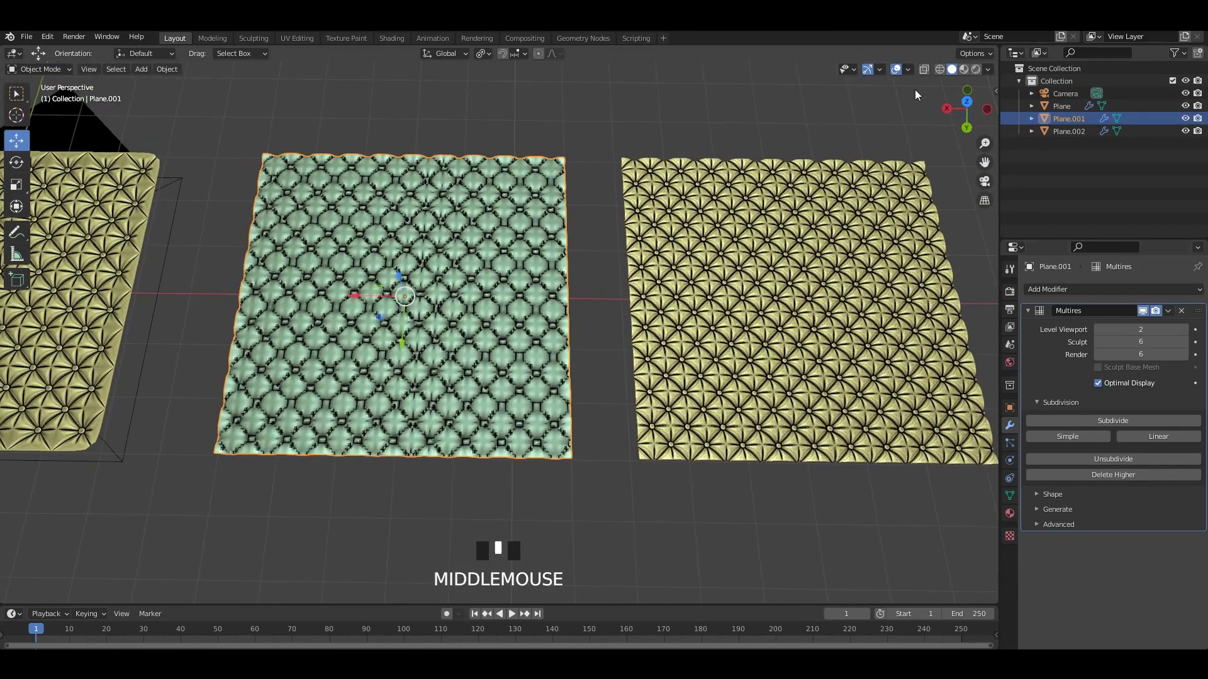
pyautogui.press('z')
pyautogui.click(739, 163)
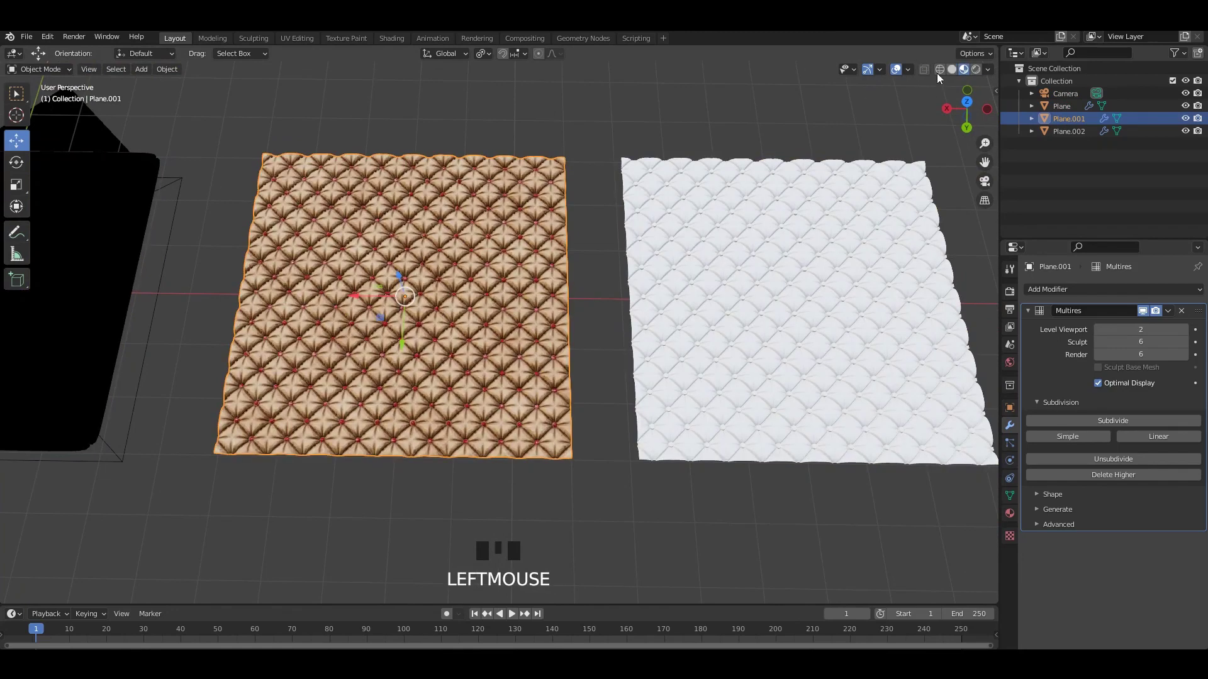
# Step: Switch the viewport to Solid shading and set its color mode to Texture
pyautogui.click(952, 69)
pyautogui.click(987, 69)
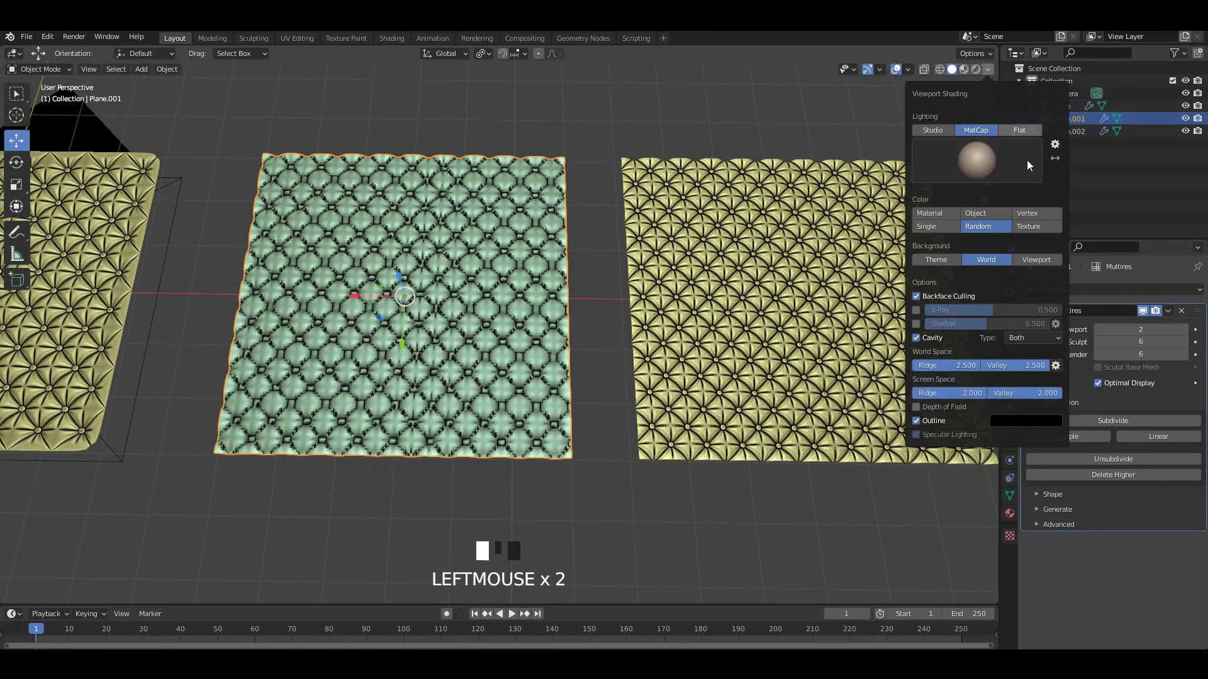
pyautogui.click(1030, 225)
pyautogui.keyDown('shift'); pyautogui.moveTo(640, 146); pyautogui.dragTo(733, 149, button='middle'); pyautogui.keyUp('shift')
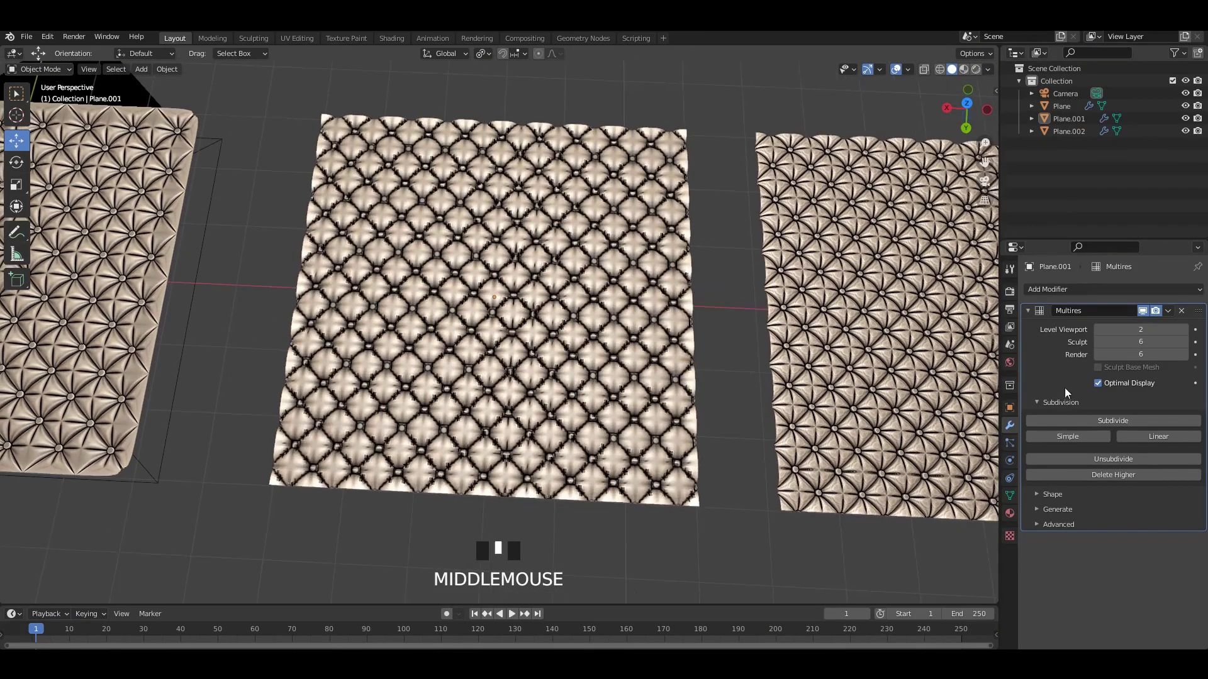
# Step: Turn off the viewport display of Plane.001's Multires modifier and save the file
pyautogui.click(733, 149)
pyautogui.moveTo(660, 152); pyautogui.dragTo(609, 225, button='middle')
pyautogui.hotkey('ctrl', 's')
# Step: In the Shading workspace, preview Material.002's Base Color texture node and reconnect the Principled BSDF to the Material Output
pyautogui.click(391, 38)
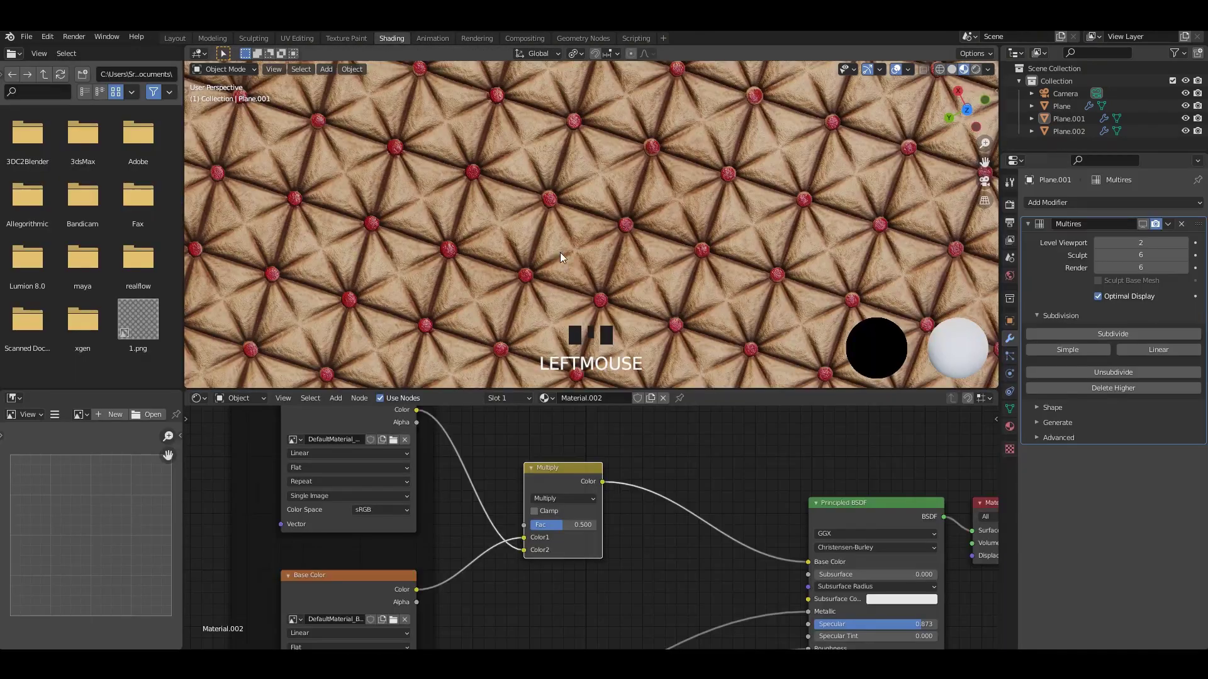
pyautogui.scroll(-1, 560, 251)
pyautogui.scroll(-1, 632, 519)
pyautogui.moveTo(443, 592); pyautogui.dragTo(433, 552, button='middle')
pyautogui.keyDown('ctrl'); pyautogui.keyDown('shift'); pyautogui.click(433, 552); pyautogui.keyUp('shift'); pyautogui.keyUp('ctrl')
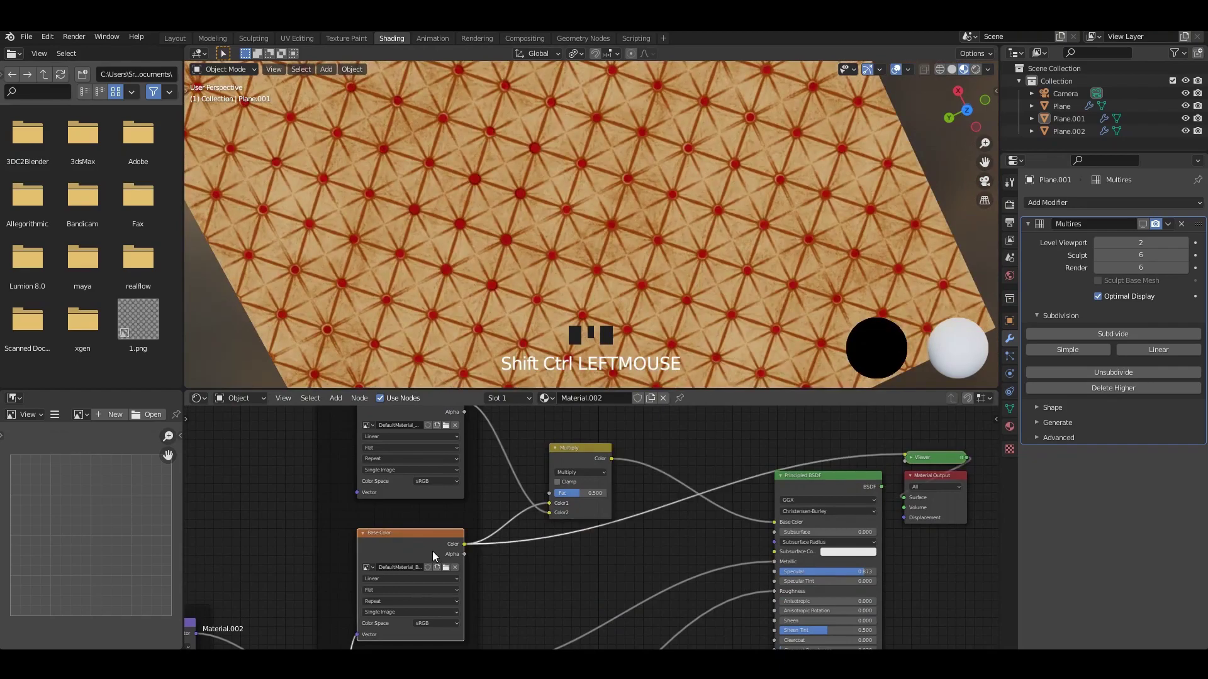
pyautogui.keyDown('ctrl'); pyautogui.keyDown('shift'); pyautogui.click(432, 551); pyautogui.keyUp('shift'); pyautogui.keyUp('ctrl')
pyautogui.keyDown('ctrl'); pyautogui.keyDown('shift'); pyautogui.click(839, 480); pyautogui.keyUp('shift'); pyautogui.keyUp('ctrl')
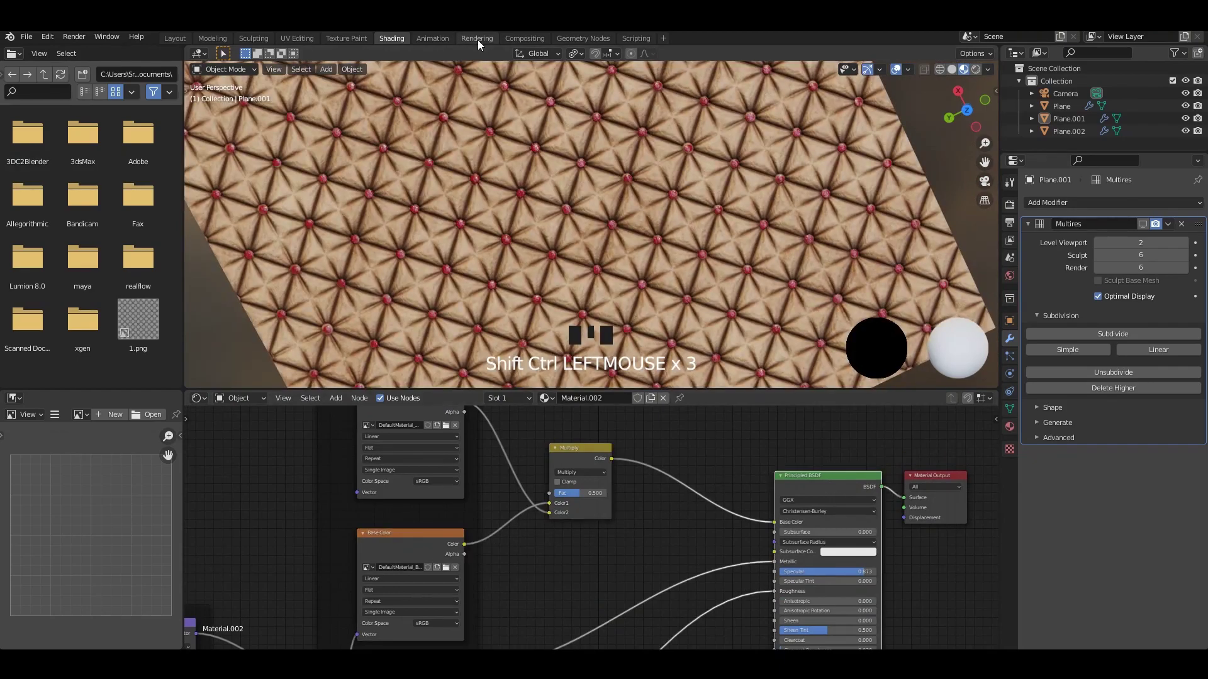
# Step: Return to the Layout workspace and examine the base color texture on the flat plane in Solid shading
pyautogui.click(174, 38)
pyautogui.scroll(5, 767, 361)
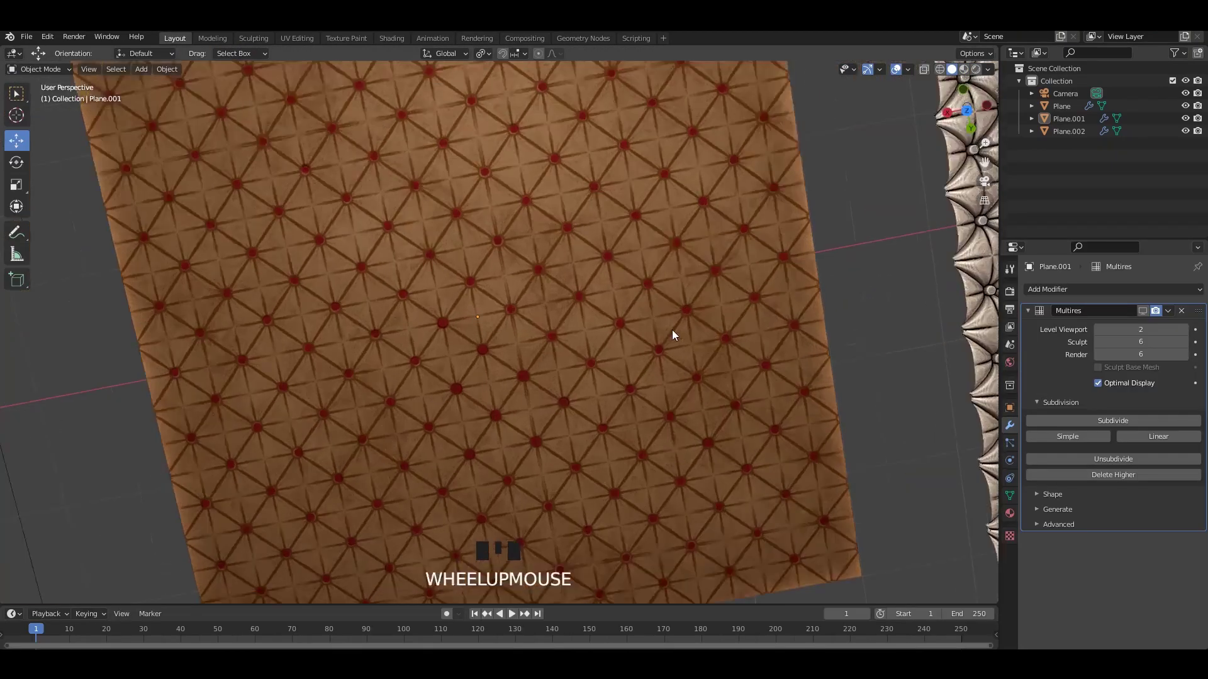
pyautogui.moveTo(671, 329)
pyautogui.mouseDown(button='middle')
pyautogui.moveTo(608, 212)
pyautogui.moveTo(564, 239)
pyautogui.moveTo(617, 266)
pyautogui.moveTo(619, 294)
pyautogui.mouseUp(button='middle')
pyautogui.scroll(-5, 600, 248)
pyautogui.scroll(-2, 810, 274)
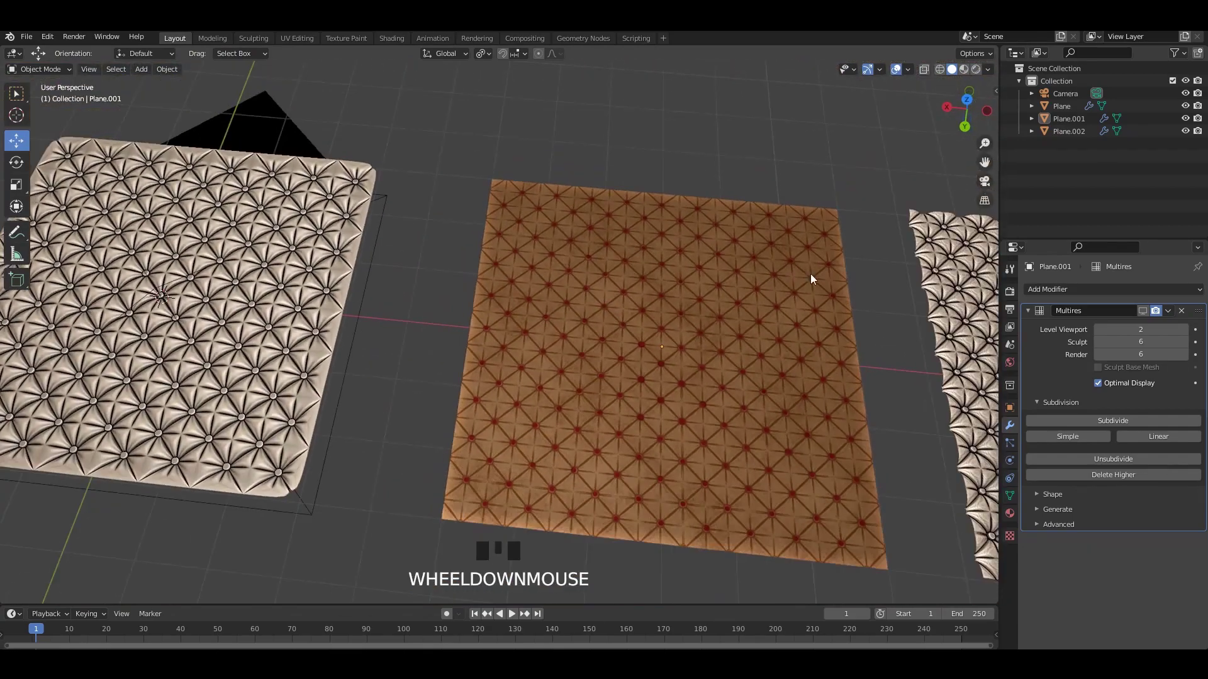
# Step: Switch to Material Preview shading and inspect the finished material on the flat plane from different angles
pyautogui.click(964, 69)
pyautogui.scroll(5, 704, 189)
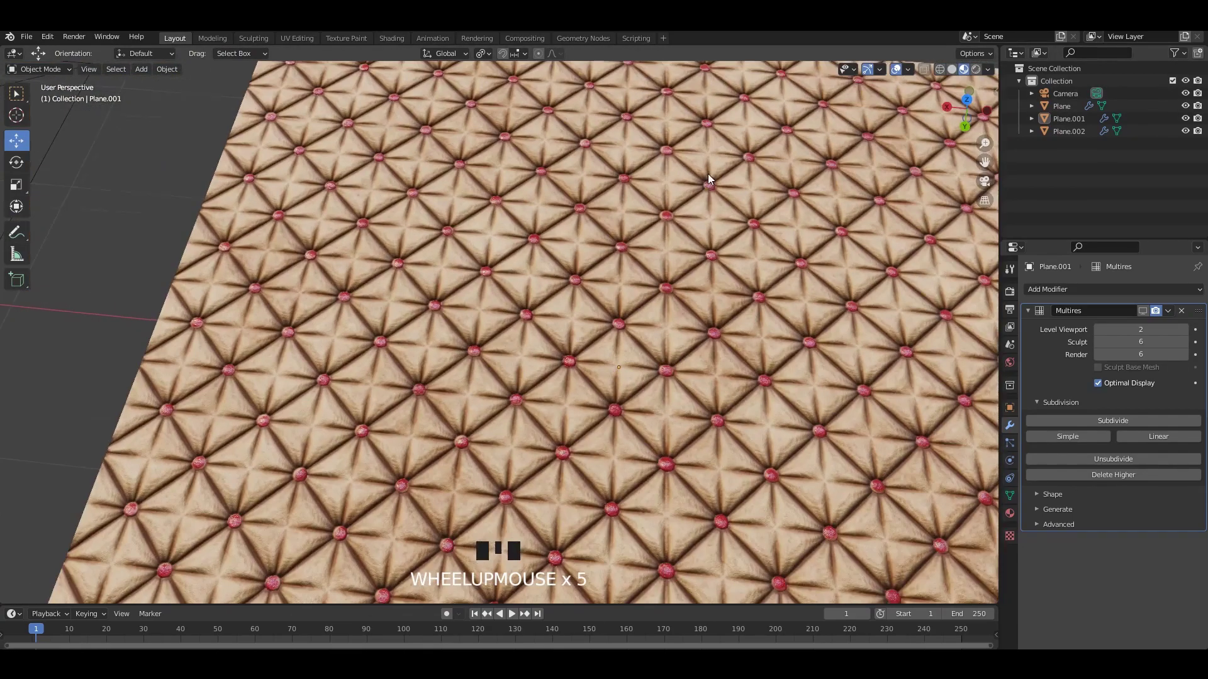
pyautogui.moveTo(709, 175); pyautogui.dragTo(737, 281, button='middle')
pyautogui.moveTo(626, 282); pyautogui.dragTo(670, 300, button='middle')
pyautogui.scroll(-2, 742, 259)
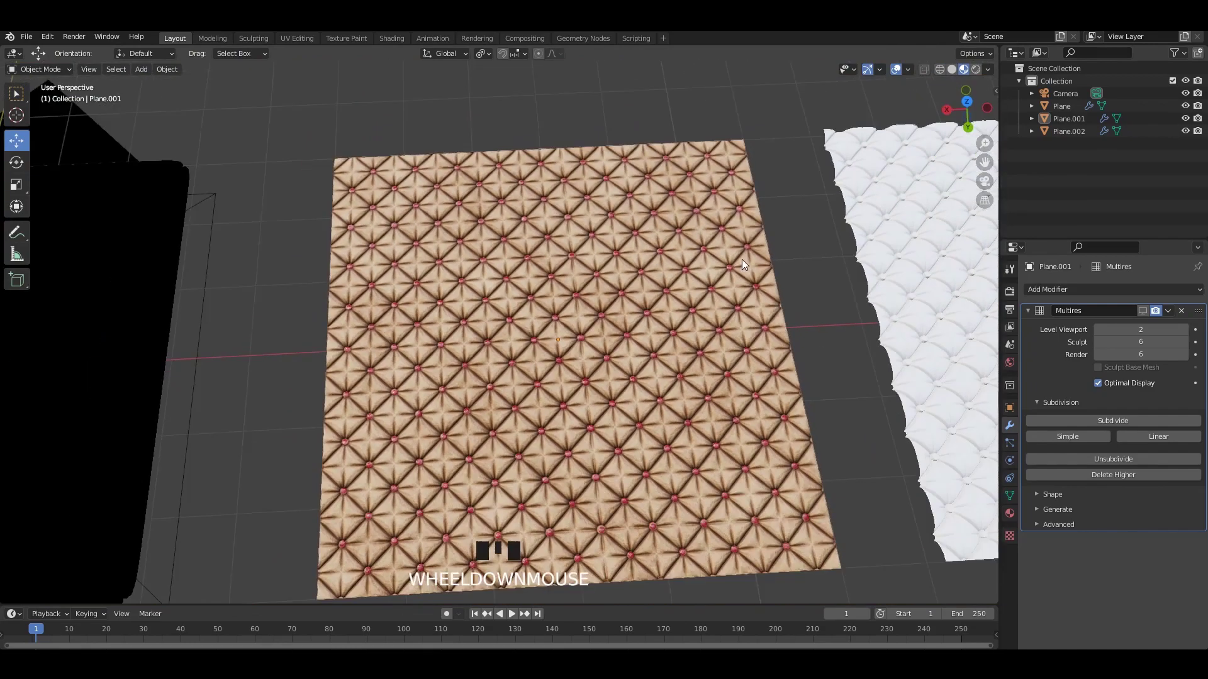
pyautogui.keyDown('shift'); pyautogui.moveTo(742, 259); pyautogui.dragTo(843, 254, button='middle'); pyautogui.keyUp('shift')
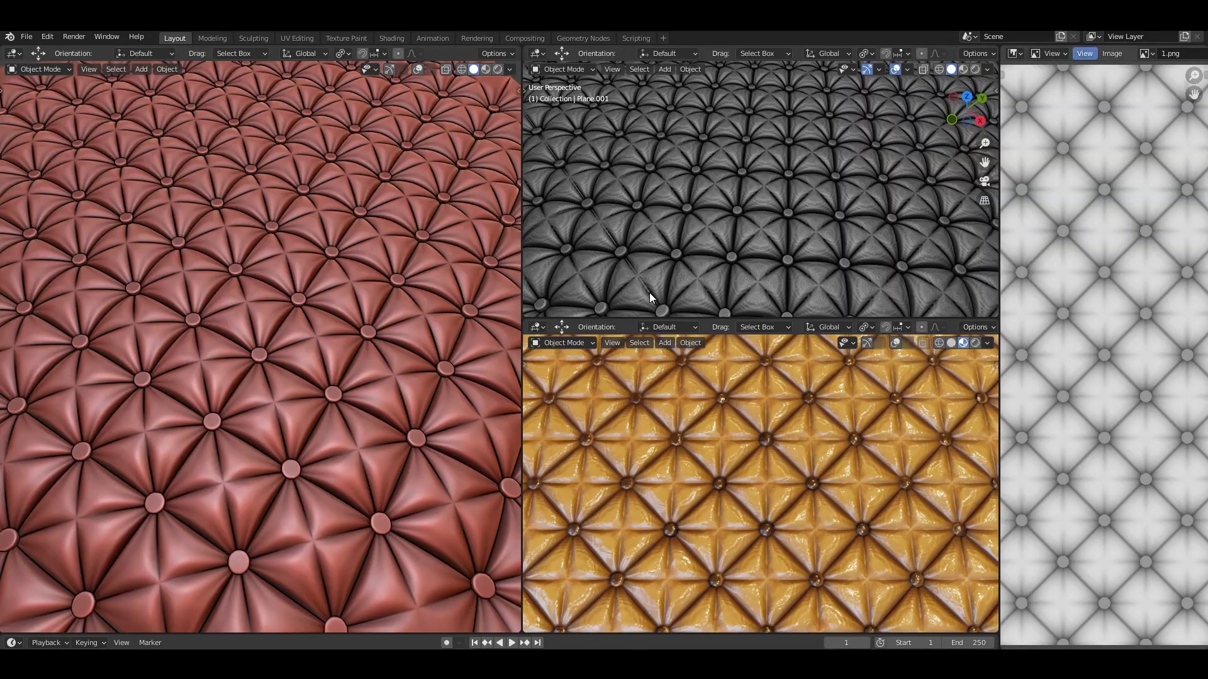
# Step: Examine the red tufted surface in the large viewport in Material Preview, Solid and Wireframe shading
pyautogui.moveTo(304, 239)
pyautogui.mouseDown(button='middle')
pyautogui.moveTo(330, 263)
pyautogui.moveTo(352, 247)
pyautogui.moveTo(287, 241)
pyautogui.mouseUp(button='middle')
pyautogui.scroll(-5, 287, 240)
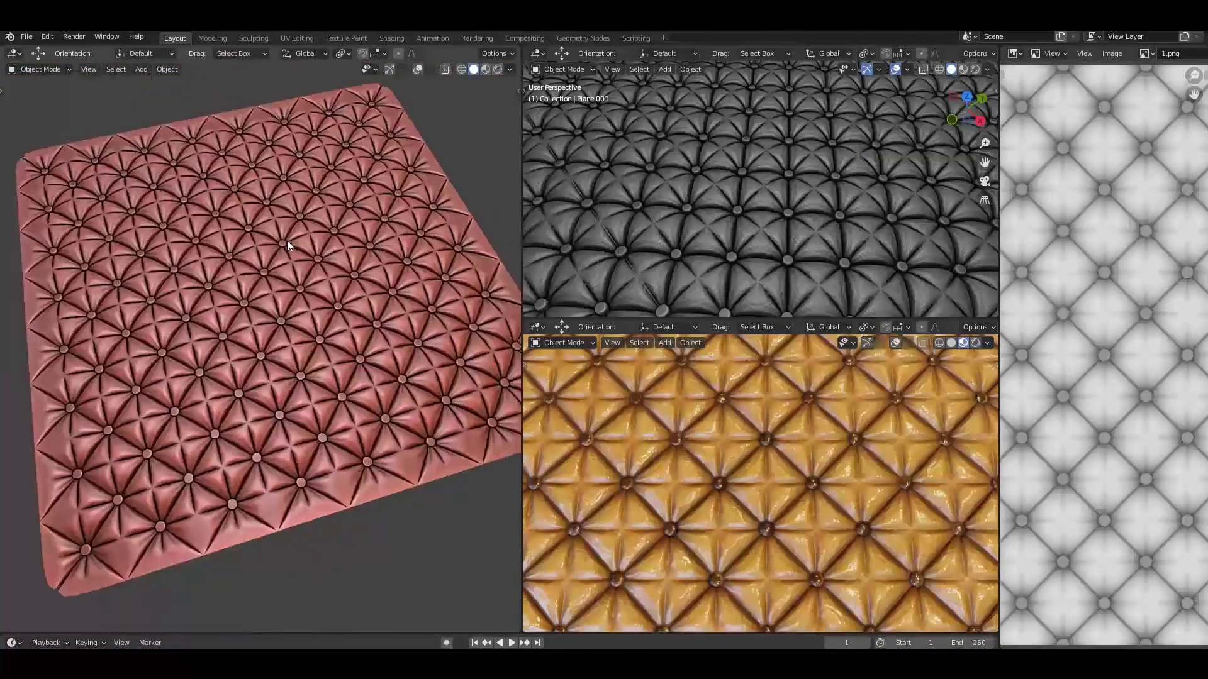
pyautogui.scroll(3, 287, 240)
pyautogui.click(488, 70)
pyautogui.scroll(2, 361, 192)
pyautogui.click(473, 69)
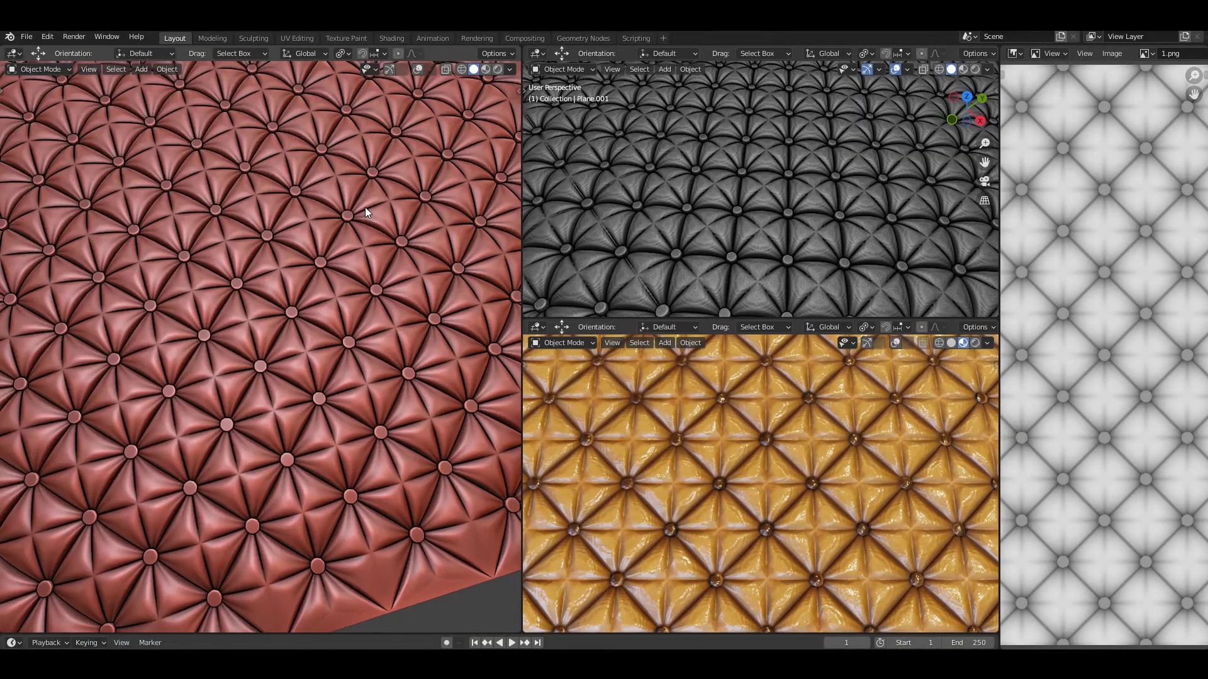
pyautogui.scroll(3, 319, 205)
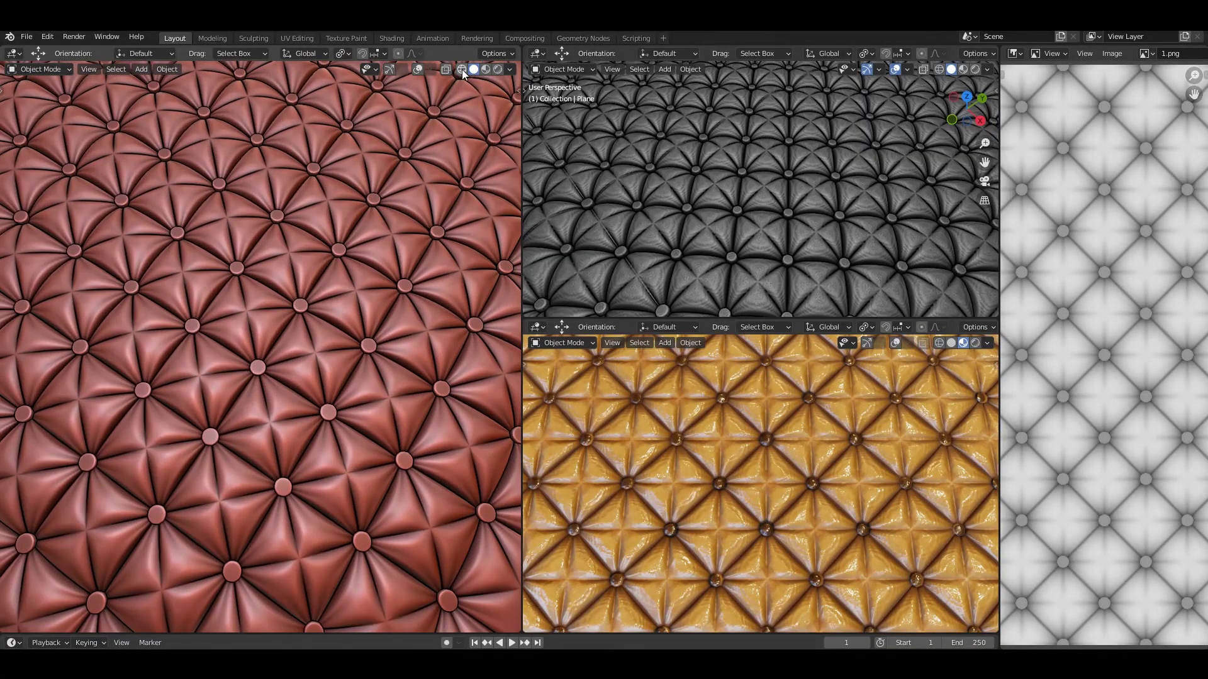
pyautogui.click(462, 70)
pyautogui.scroll(5, 338, 293)
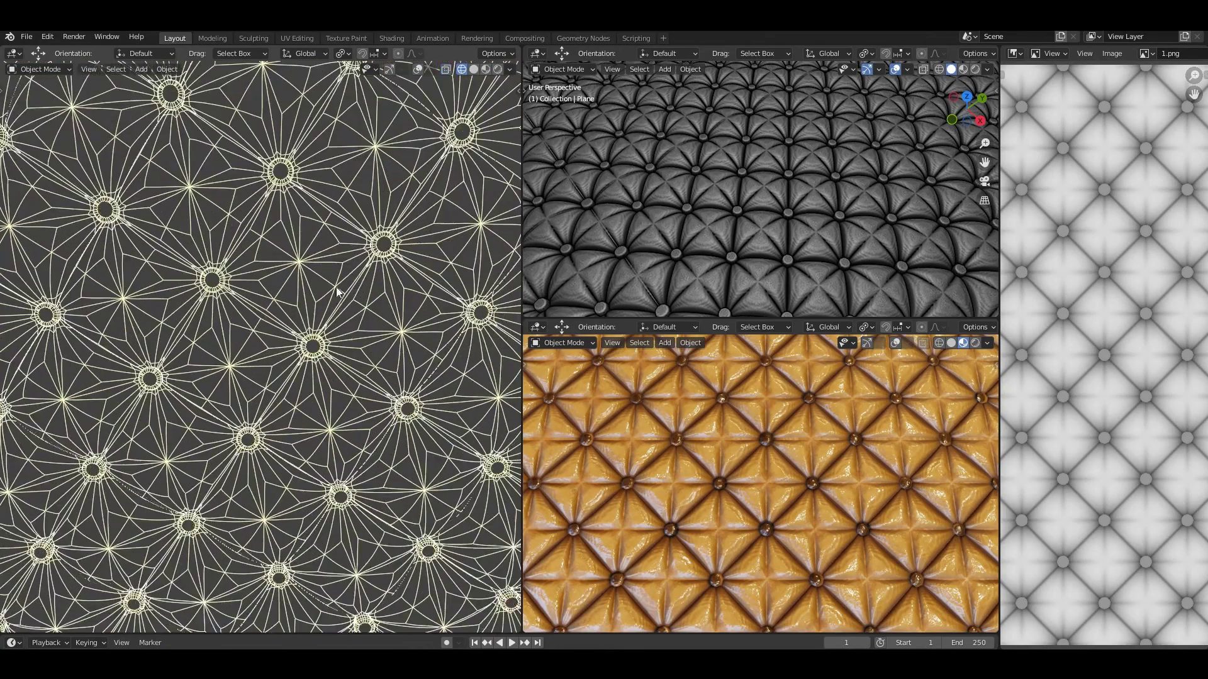
# Step: Return the red tufted surface to Solid shading and take a closer look at the grayscale map 1.png in the image editor
pyautogui.moveTo(337, 288)
pyautogui.mouseDown(button='middle')
pyautogui.moveTo(334, 206)
pyautogui.moveTo(366, 203)
pyautogui.moveTo(323, 256)
pyautogui.moveTo(317, 233)
pyautogui.mouseUp(button='middle')
pyautogui.click(474, 69)
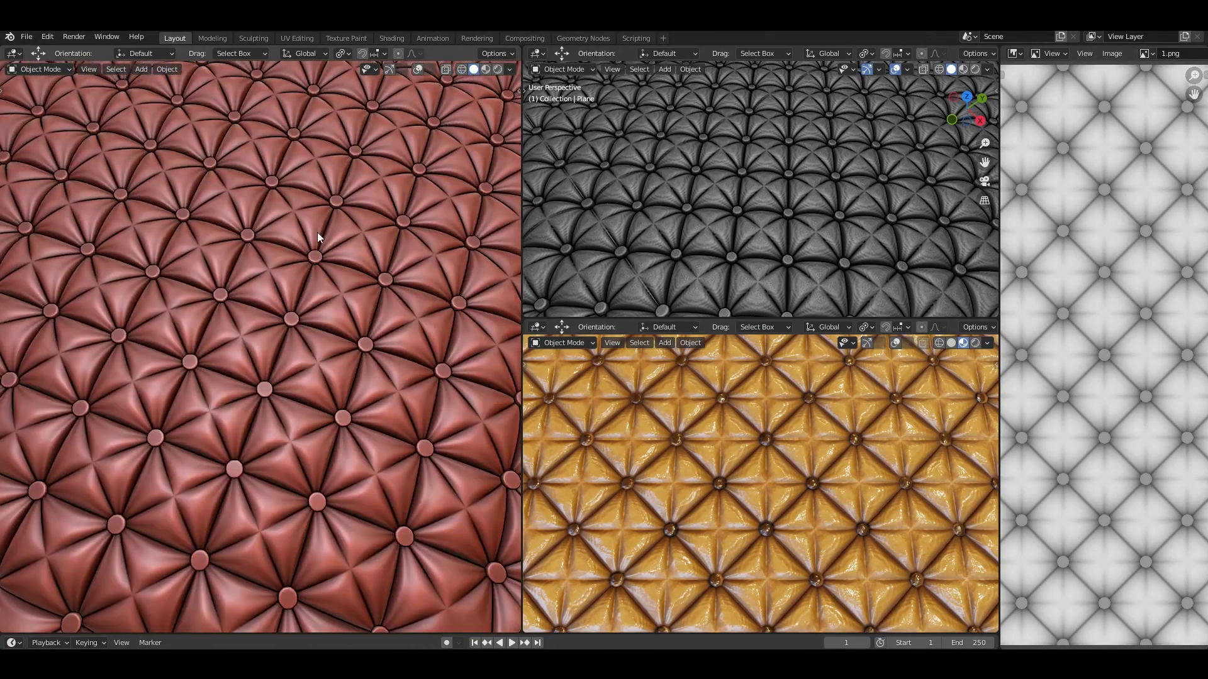
pyautogui.scroll(-2, 1072, 317)
pyautogui.keyDown('ctrl'); pyautogui.moveTo(1104, 314); pyautogui.dragTo(1102, 345, button='middle'); pyautogui.keyUp('ctrl')
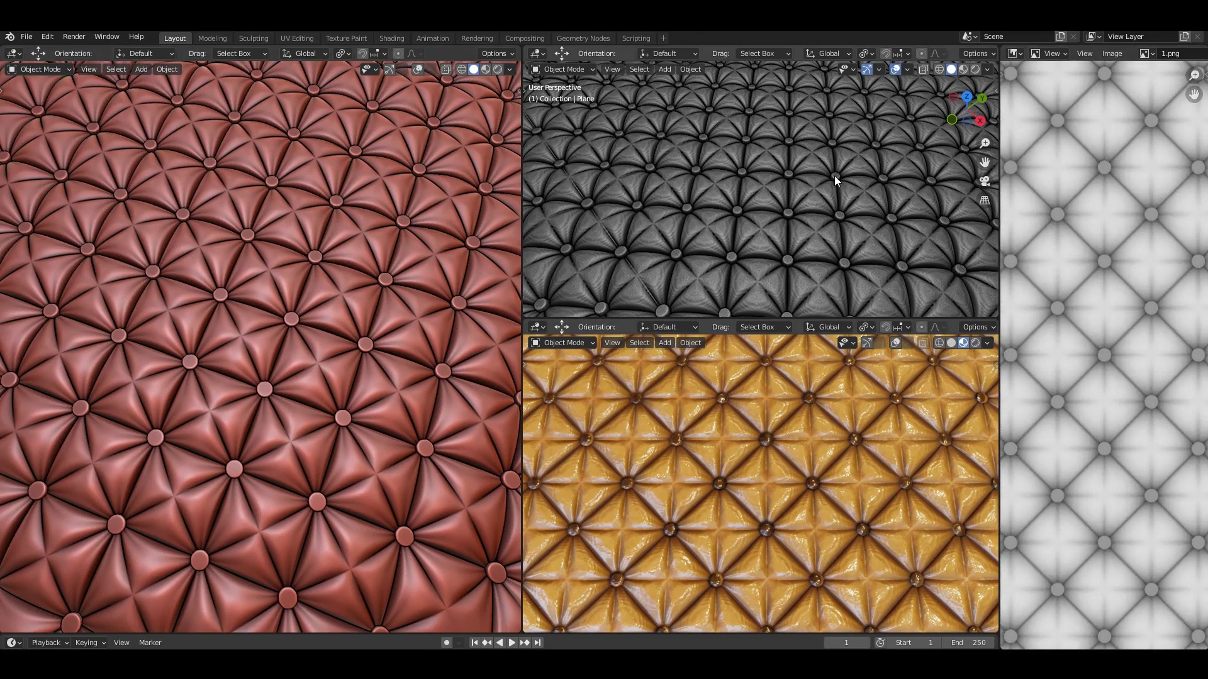
# Step: Examine the dark sculpted surface from different angles in Wireframe and Solid shading
pyautogui.moveTo(834, 176); pyautogui.dragTo(894, 106, button='middle')
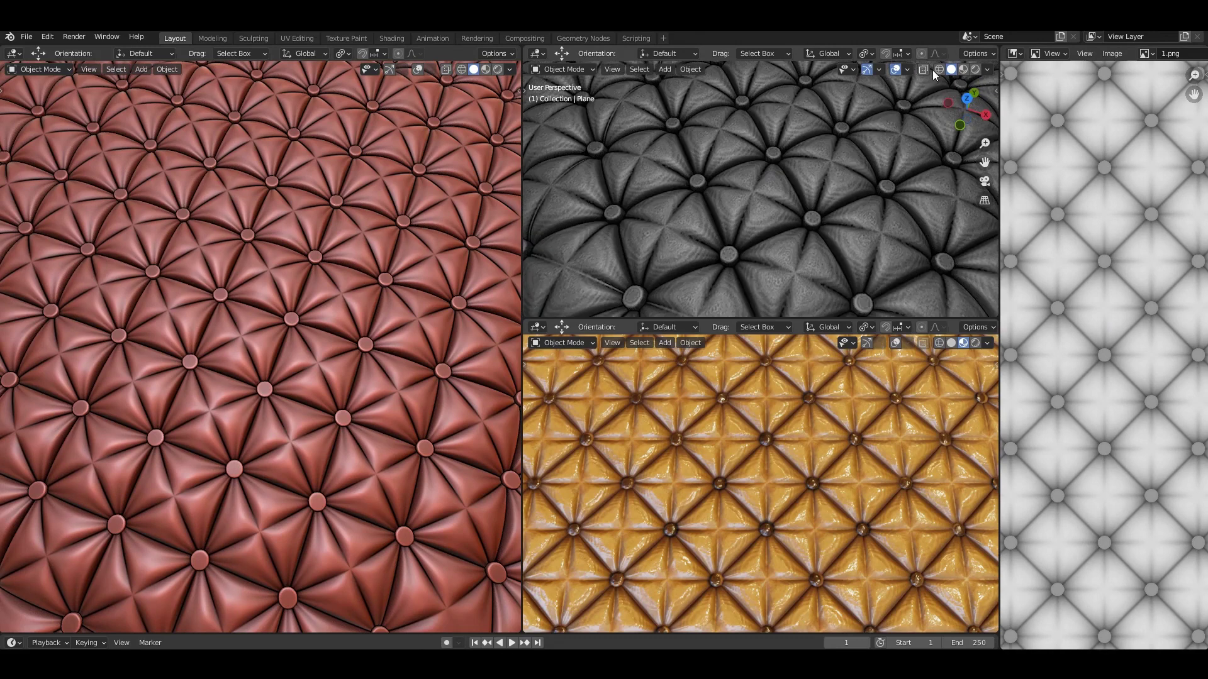
pyautogui.click(934, 69)
pyautogui.moveTo(835, 140)
pyautogui.mouseDown(button='middle')
pyautogui.moveTo(799, 157)
pyautogui.moveTo(783, 131)
pyautogui.moveTo(759, 137)
pyautogui.moveTo(761, 157)
pyautogui.mouseUp(button='middle')
pyautogui.click(952, 69)
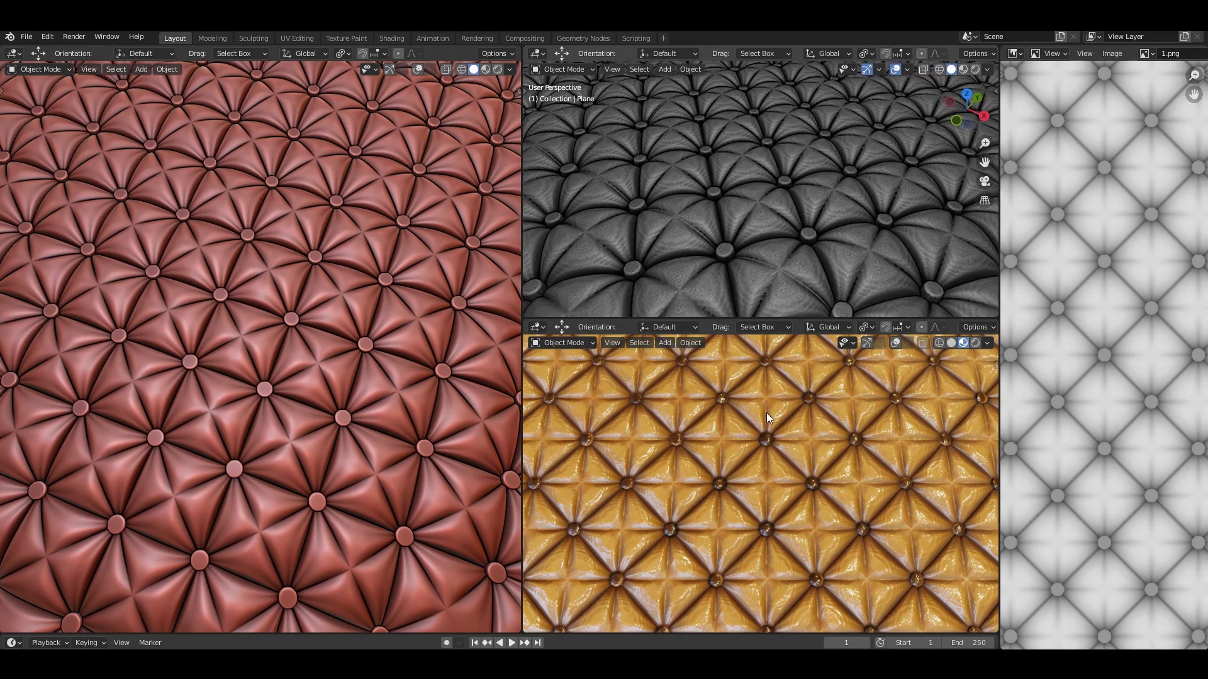
# Step: Maximize the viewport of the golden textured flat plane and examine the plane in Wireframe and Solid shading
pyautogui.scroll(-3, 766, 419)
pyautogui.rightClick(761, 425)
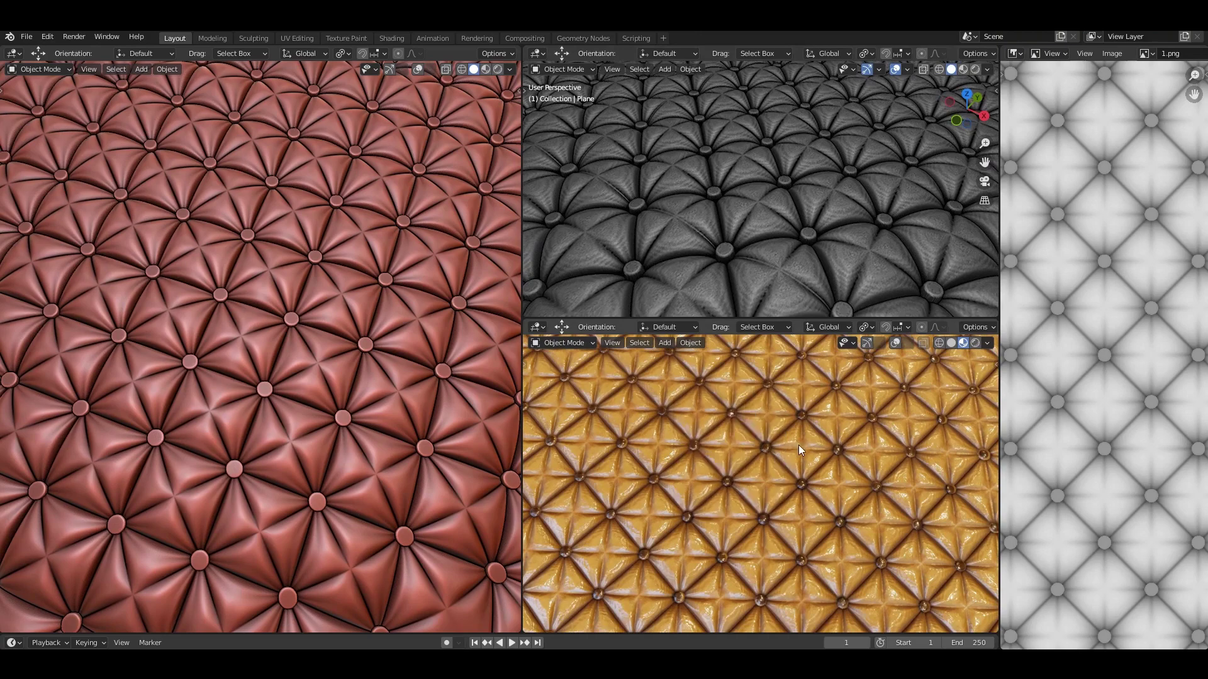
pyautogui.hotkey('ctrl', 'space')
pyautogui.moveTo(658, 366)
pyautogui.mouseDown(button='middle')
pyautogui.moveTo(613, 322)
pyautogui.moveTo(554, 338)
pyautogui.moveTo(683, 357)
pyautogui.mouseUp(button='middle')
pyautogui.click(1150, 69)
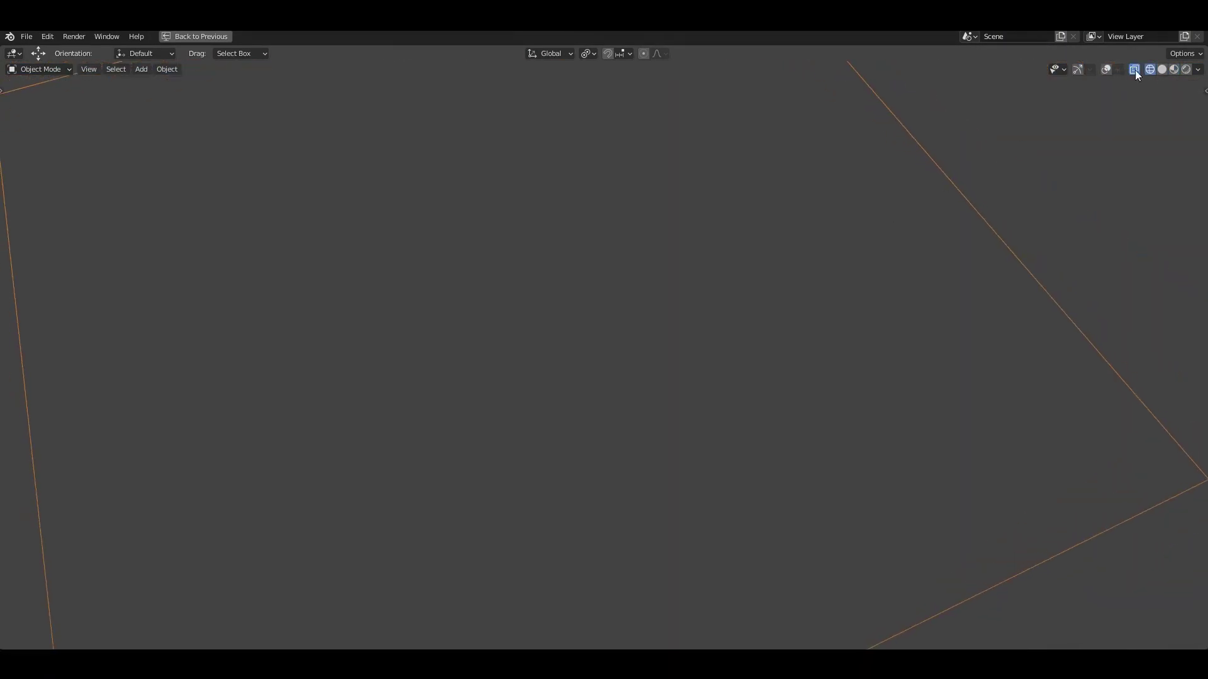
pyautogui.click(1162, 69)
pyautogui.scroll(3, 881, 214)
pyautogui.moveTo(801, 242); pyautogui.dragTo(1077, 131, button='middle')
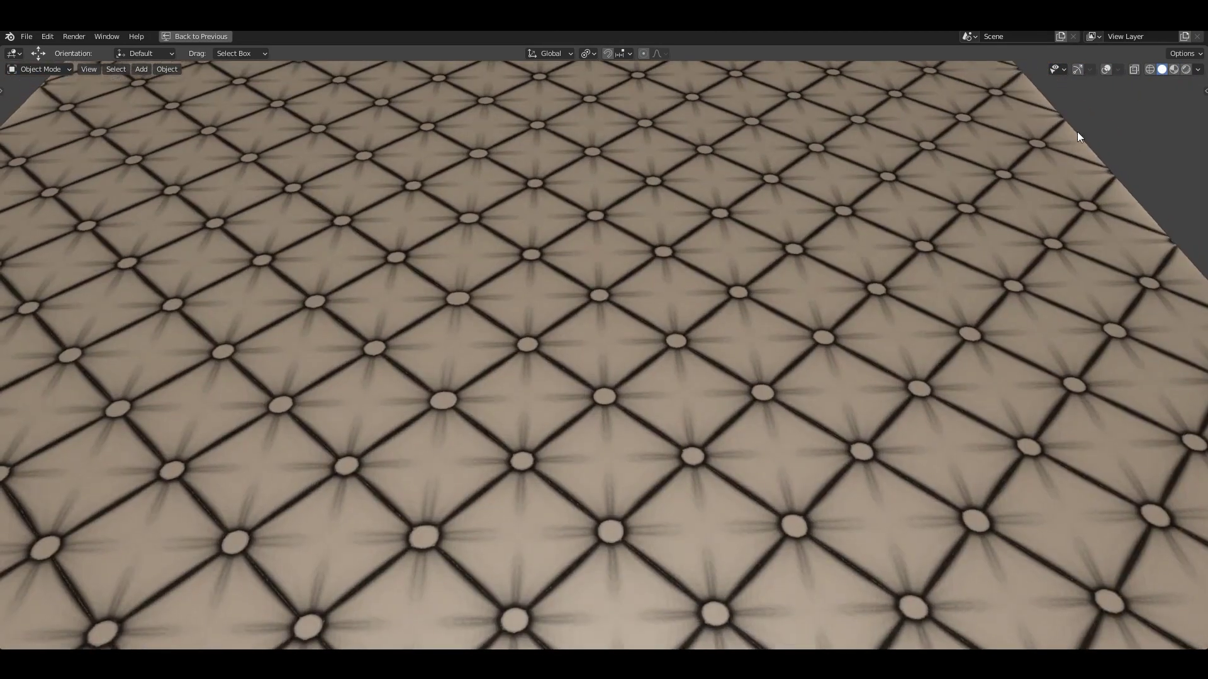
# Step: Switch the maximized view of the flat plane to Material Preview shading and inspect the material up close
pyautogui.click(1174, 70)
pyautogui.scroll(1, 878, 191)
pyautogui.moveTo(879, 191)
pyautogui.mouseDown(button='middle')
pyautogui.moveTo(840, 190)
pyautogui.moveTo(904, 255)
pyautogui.moveTo(786, 303)
pyautogui.moveTo(720, 280)
pyautogui.moveTo(888, 289)
pyautogui.moveTo(887, 257)
pyautogui.moveTo(889, 314)
pyautogui.moveTo(774, 329)
pyautogui.moveTo(786, 308)
pyautogui.moveTo(545, 355)
pyautogui.mouseUp(button='middle')
pyautogui.scroll(2, 904, 255)
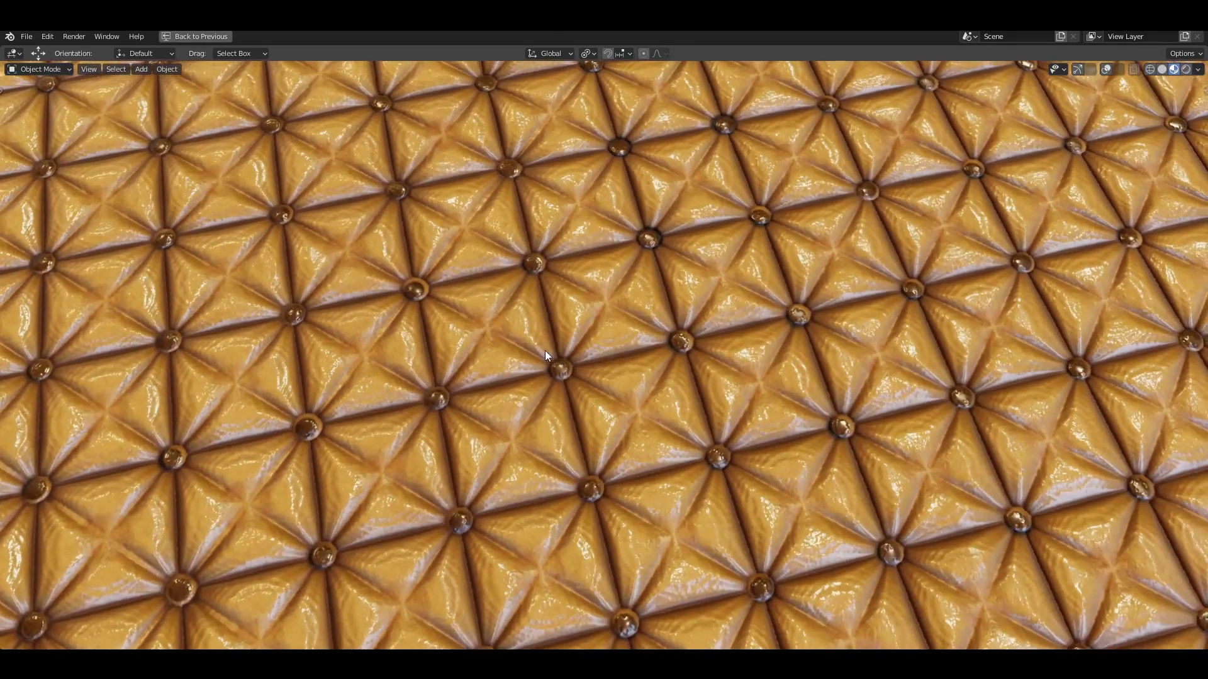